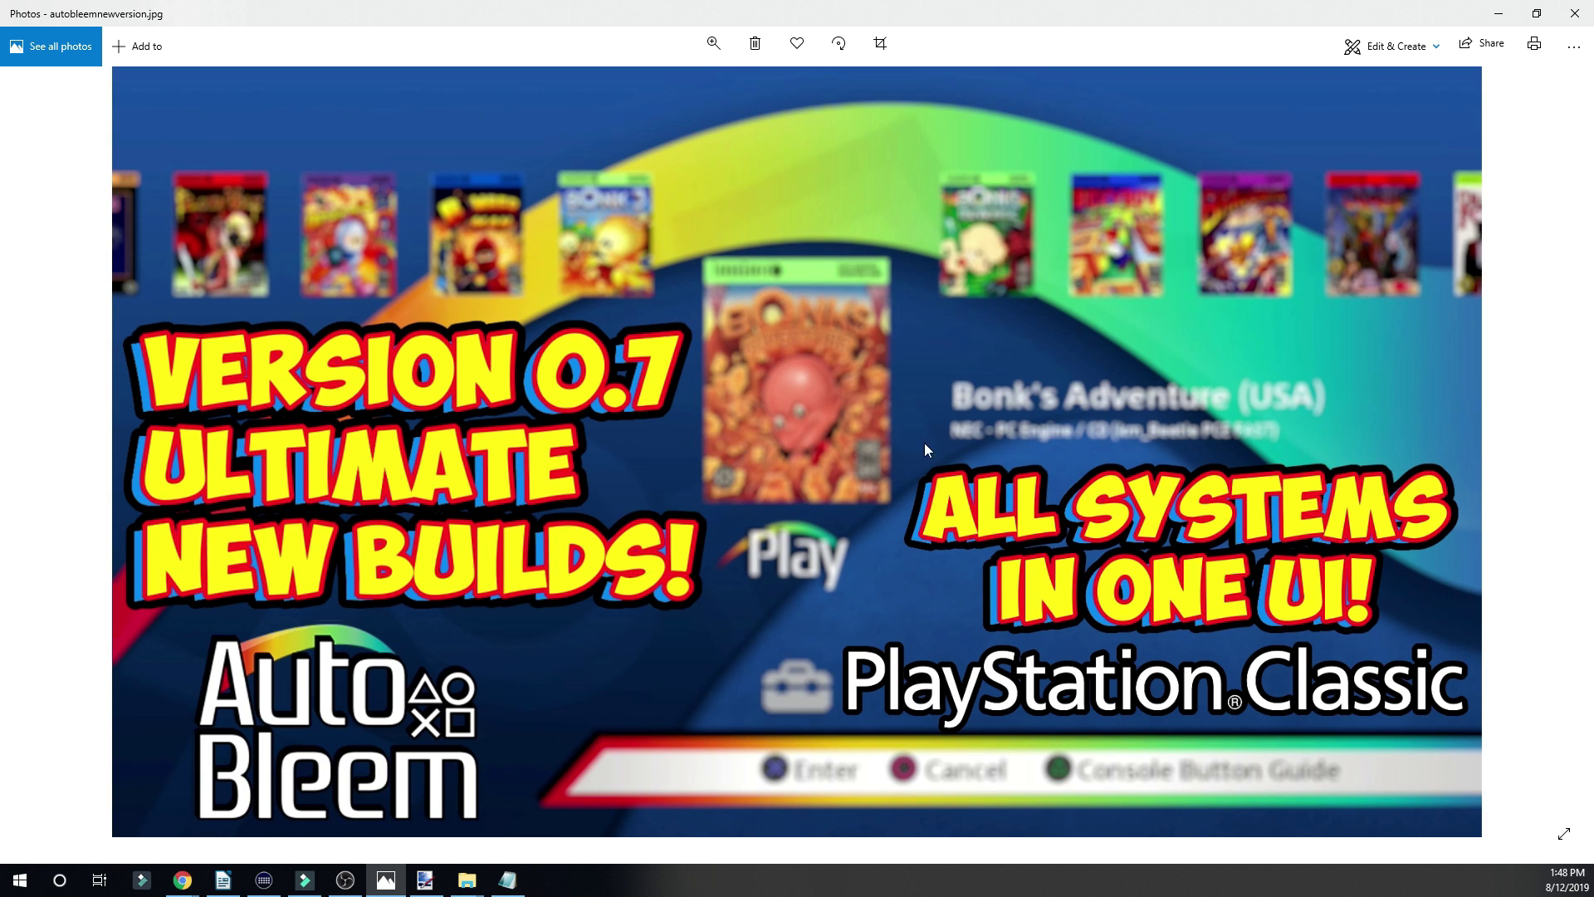
Examine the AutoBleem 0.7.1 Ultimate change log and its download assets on the GitHub releases page.
left_click(1507, 14)
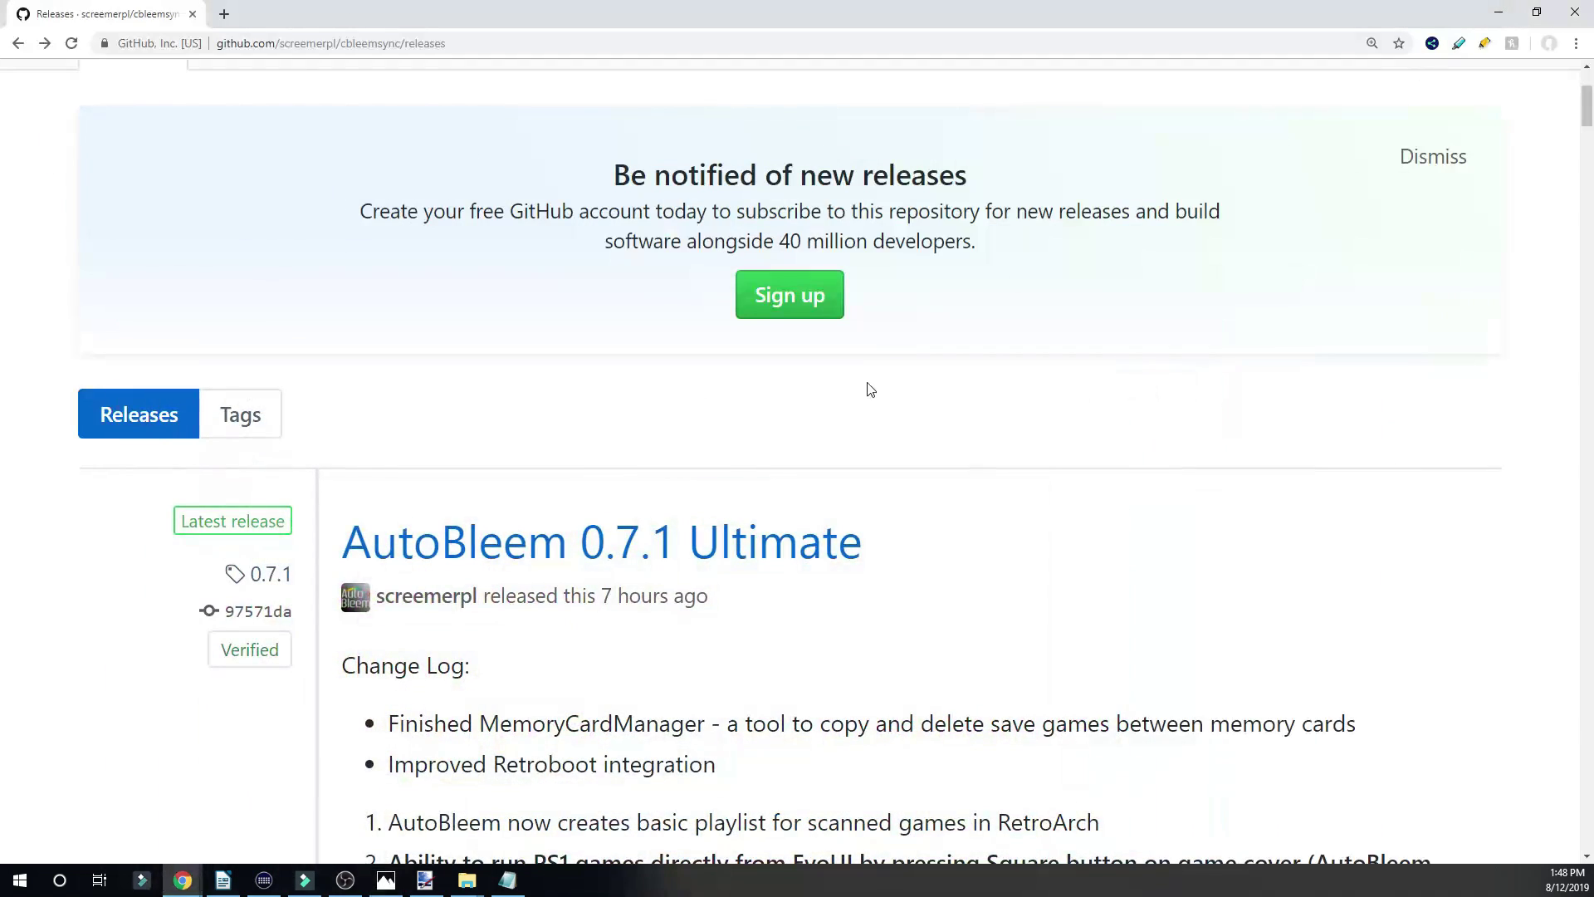
scroll(783, 606, "up", 3)
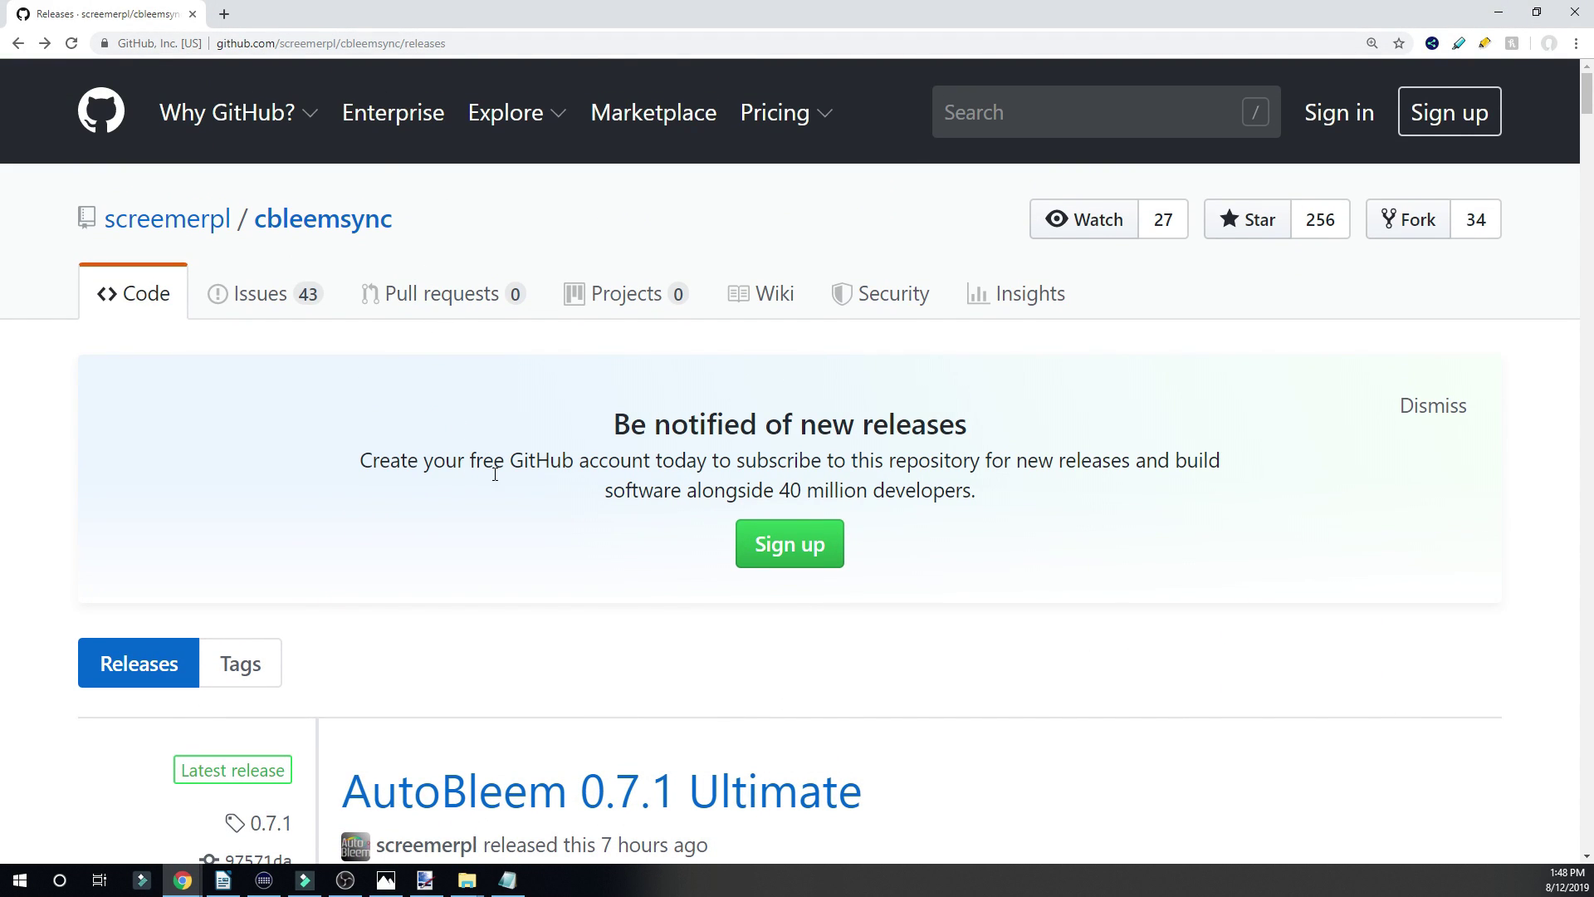
scroll(535, 568, "down", 2)
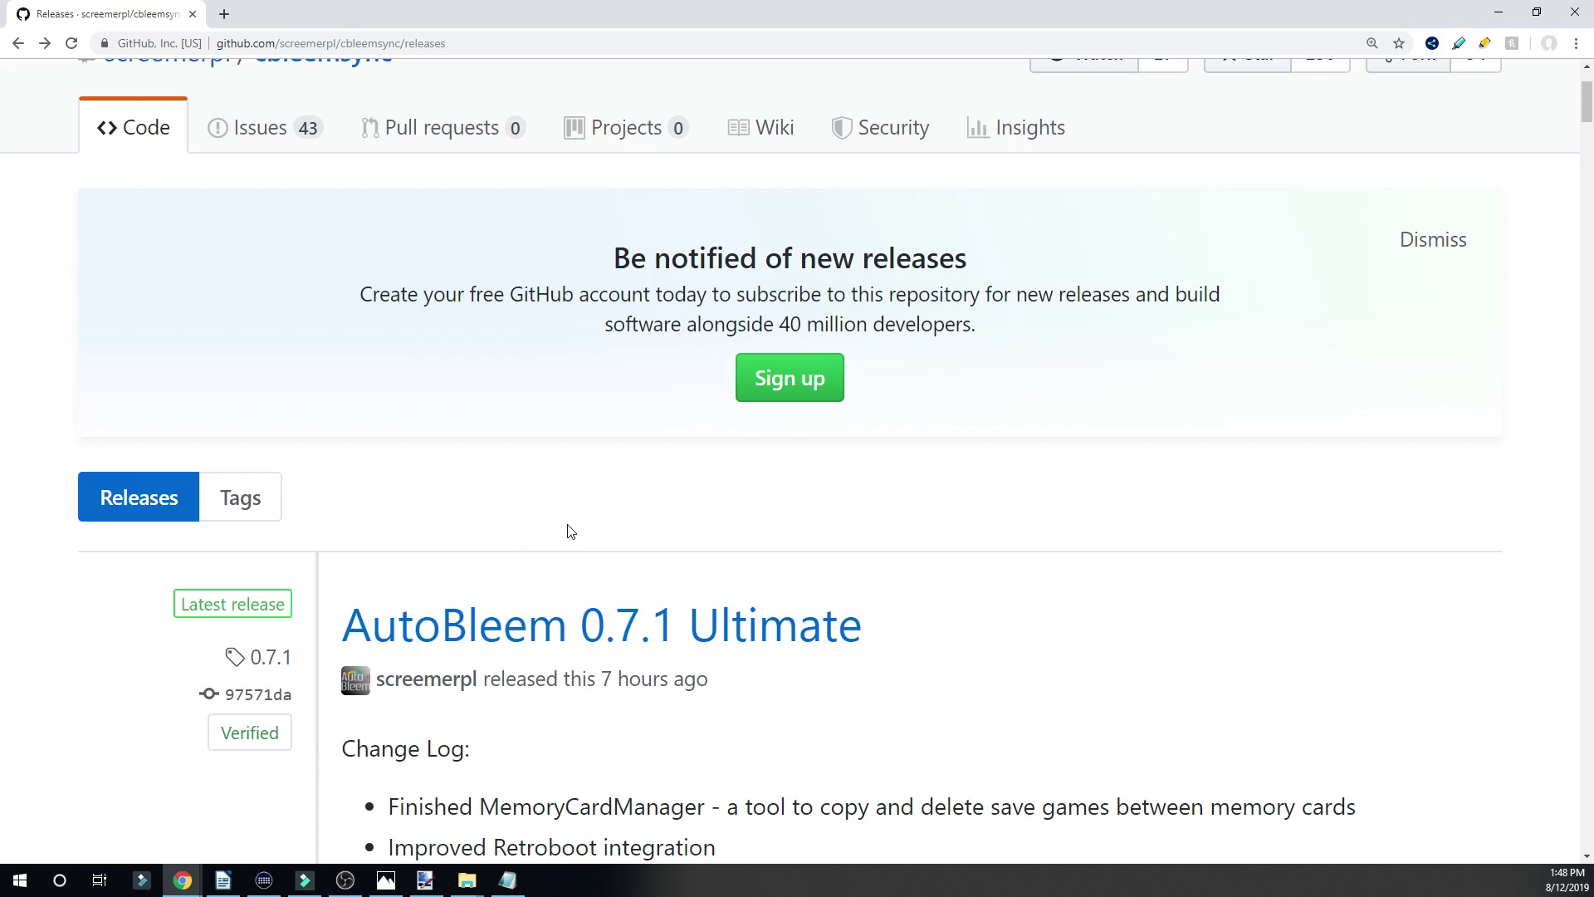
scroll(566, 532, "down", 3)
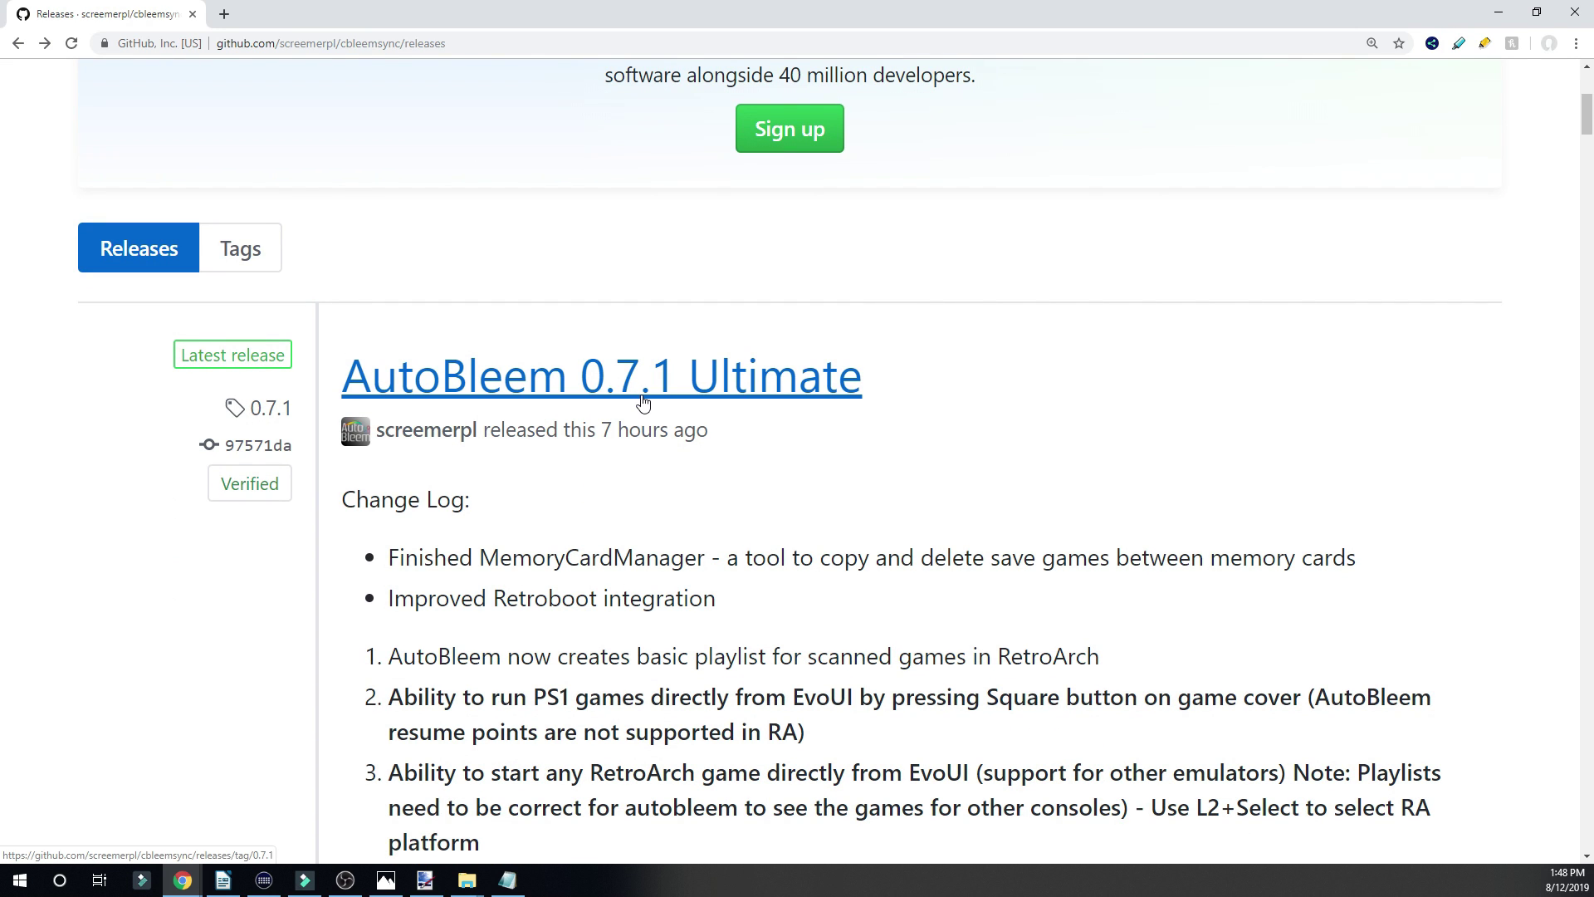
scroll(641, 498, "down", 4)
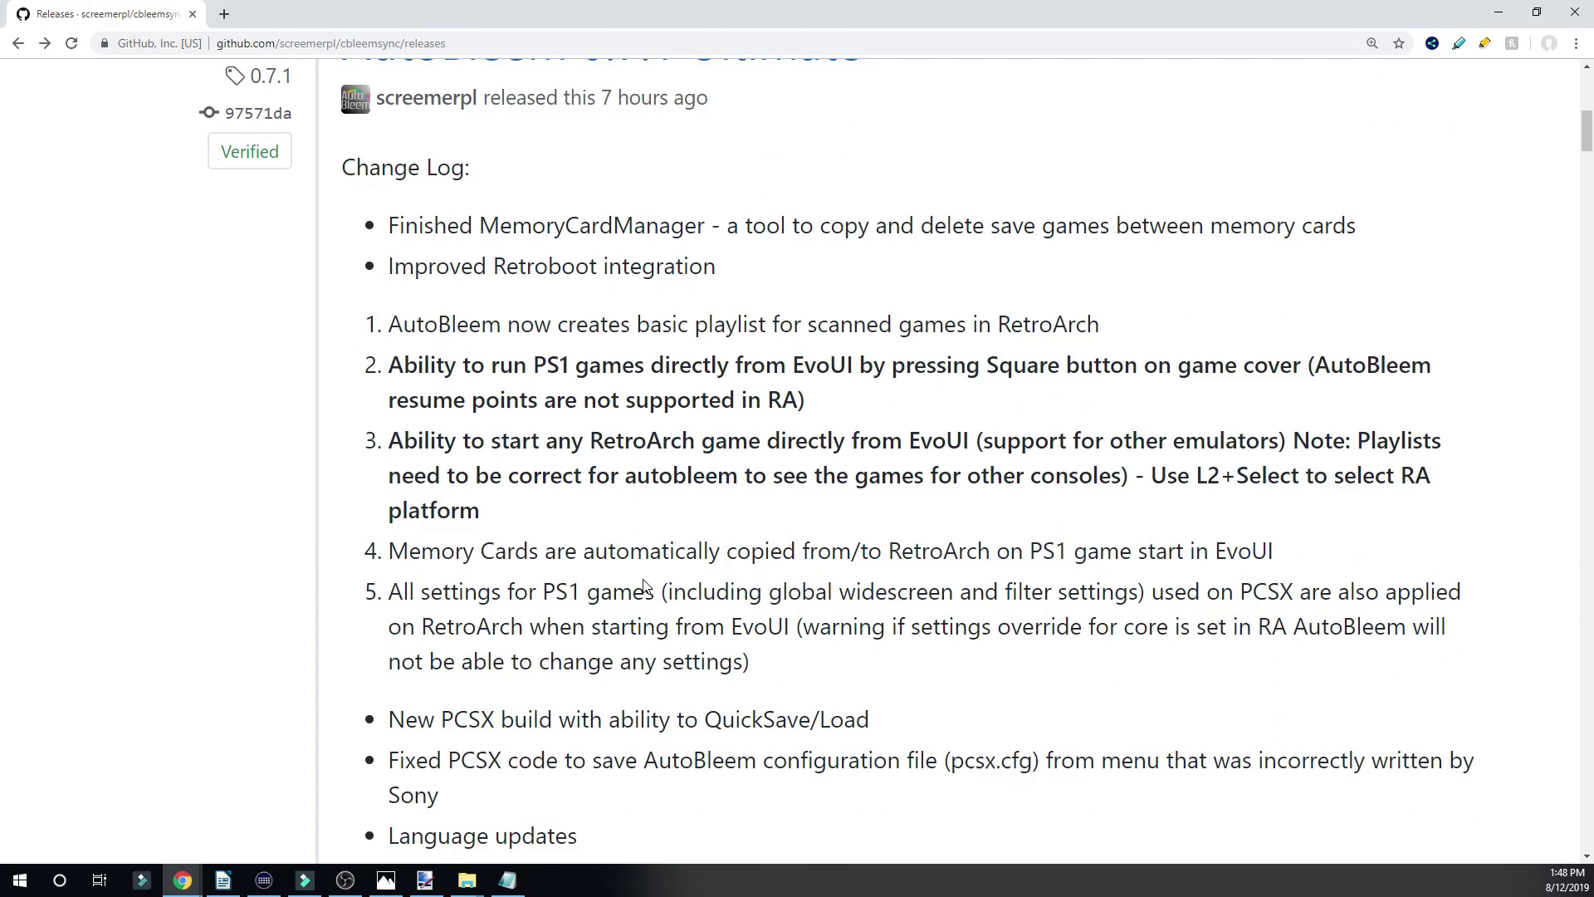
scroll(644, 579, "down", 1)
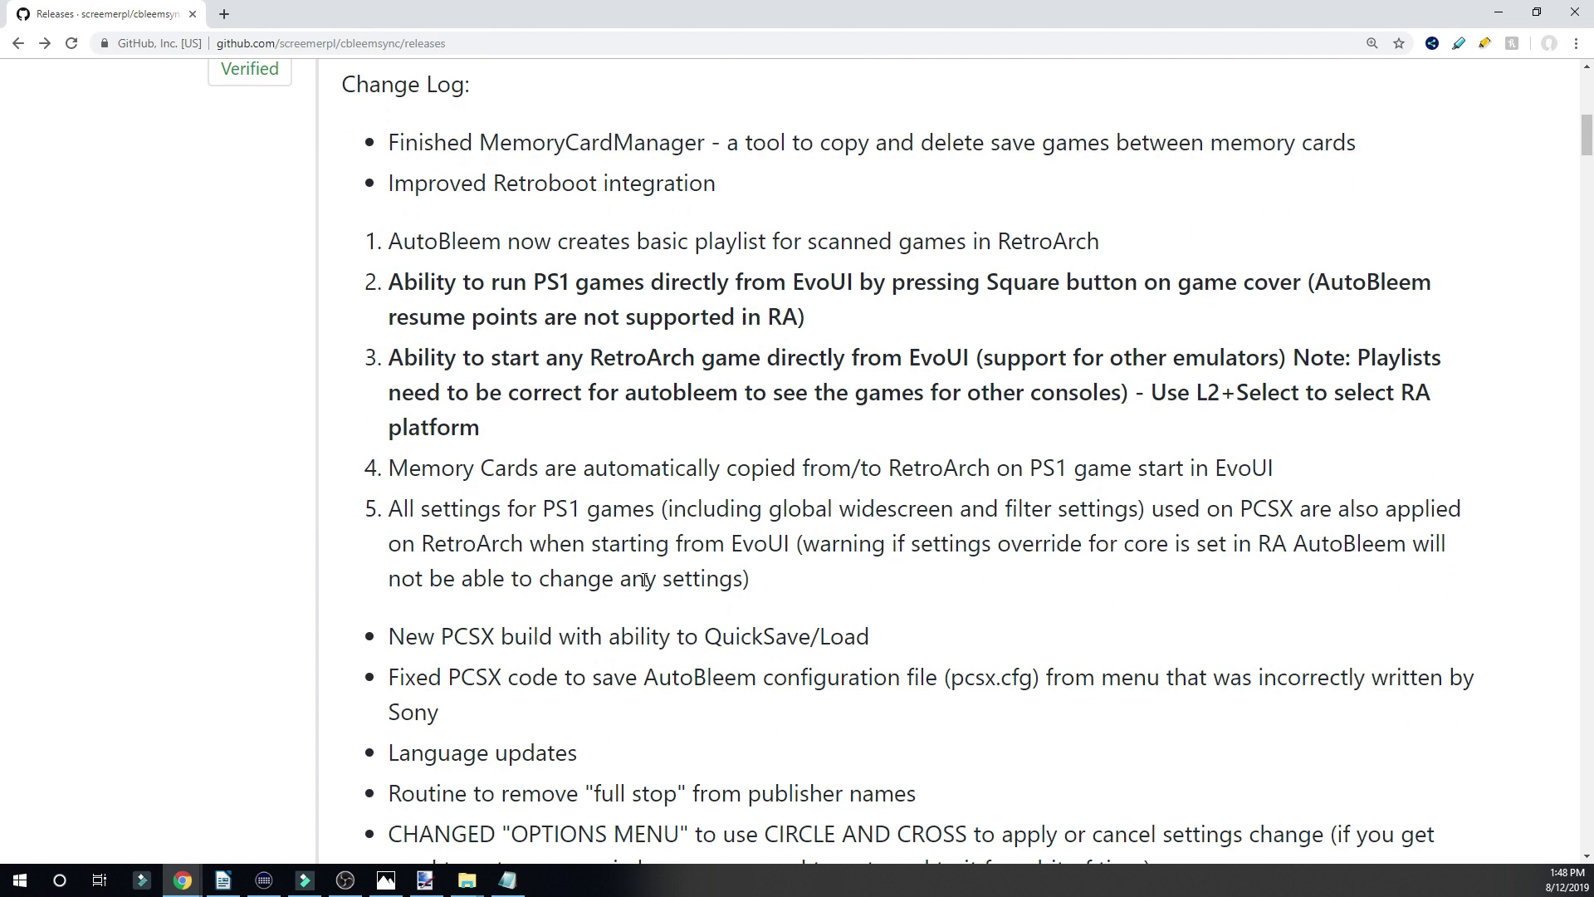
scroll(645, 580, "down", 7)
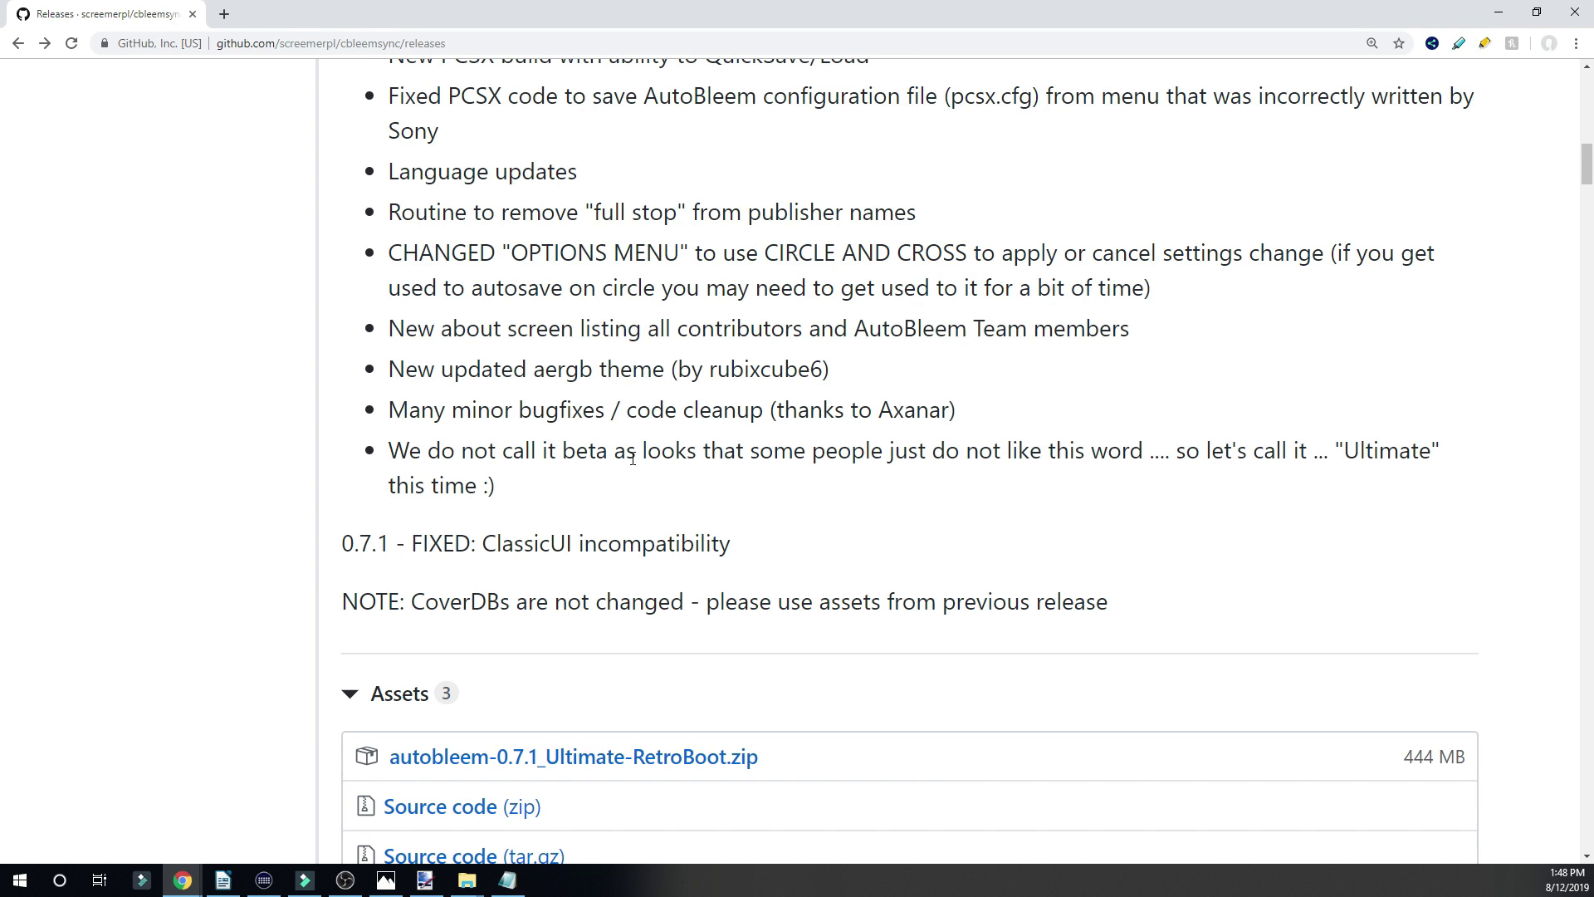
scroll(688, 517, "up", 8)
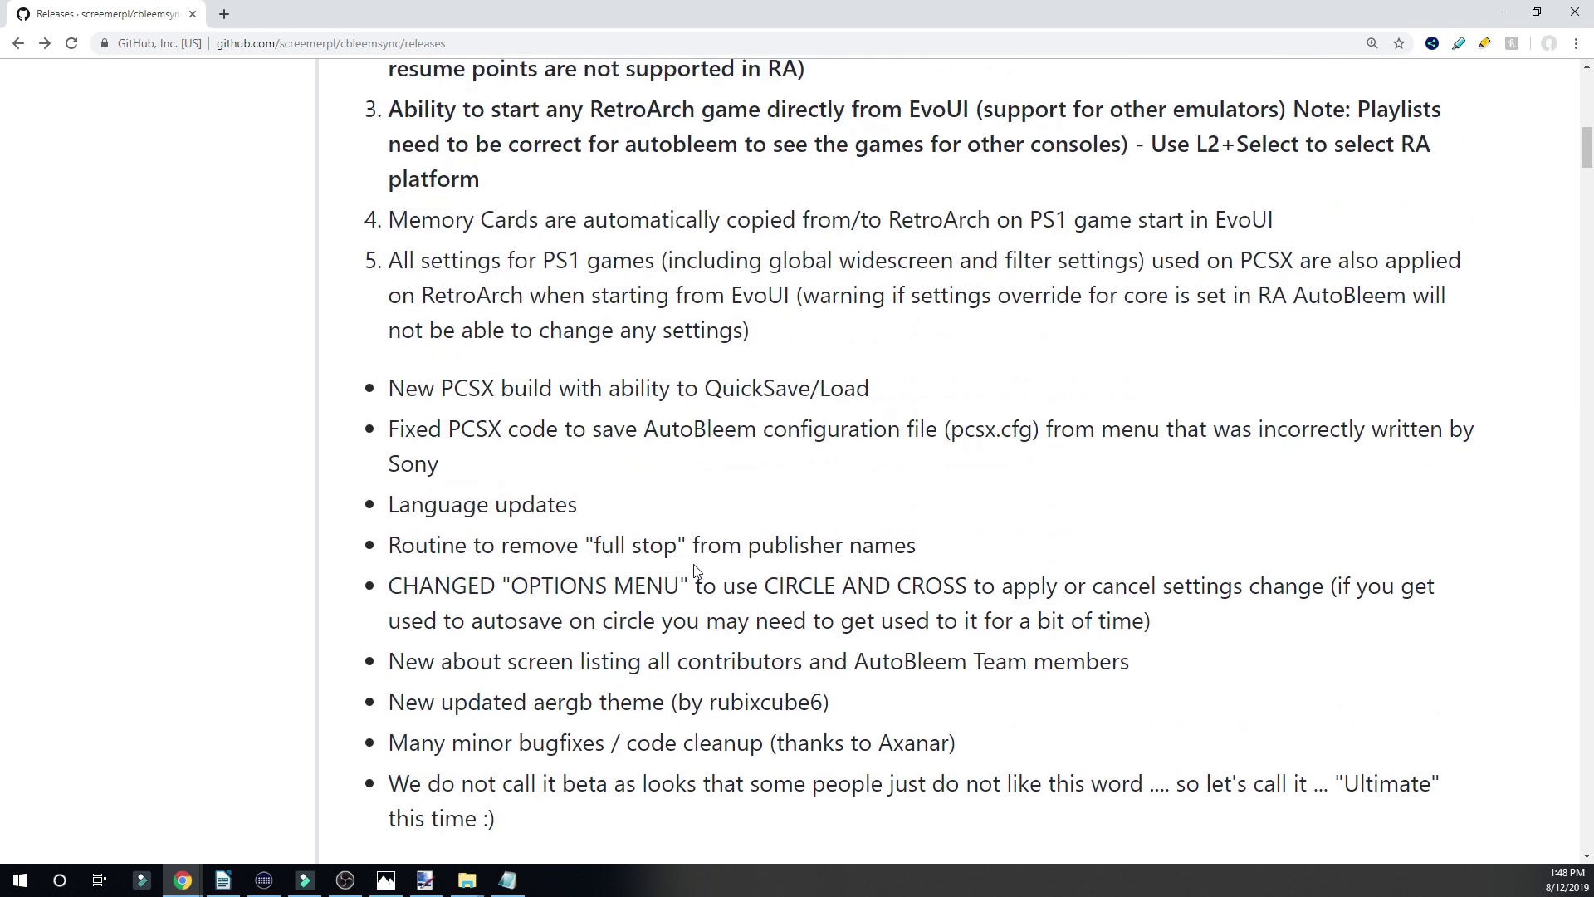
scroll(665, 498, "up", 2)
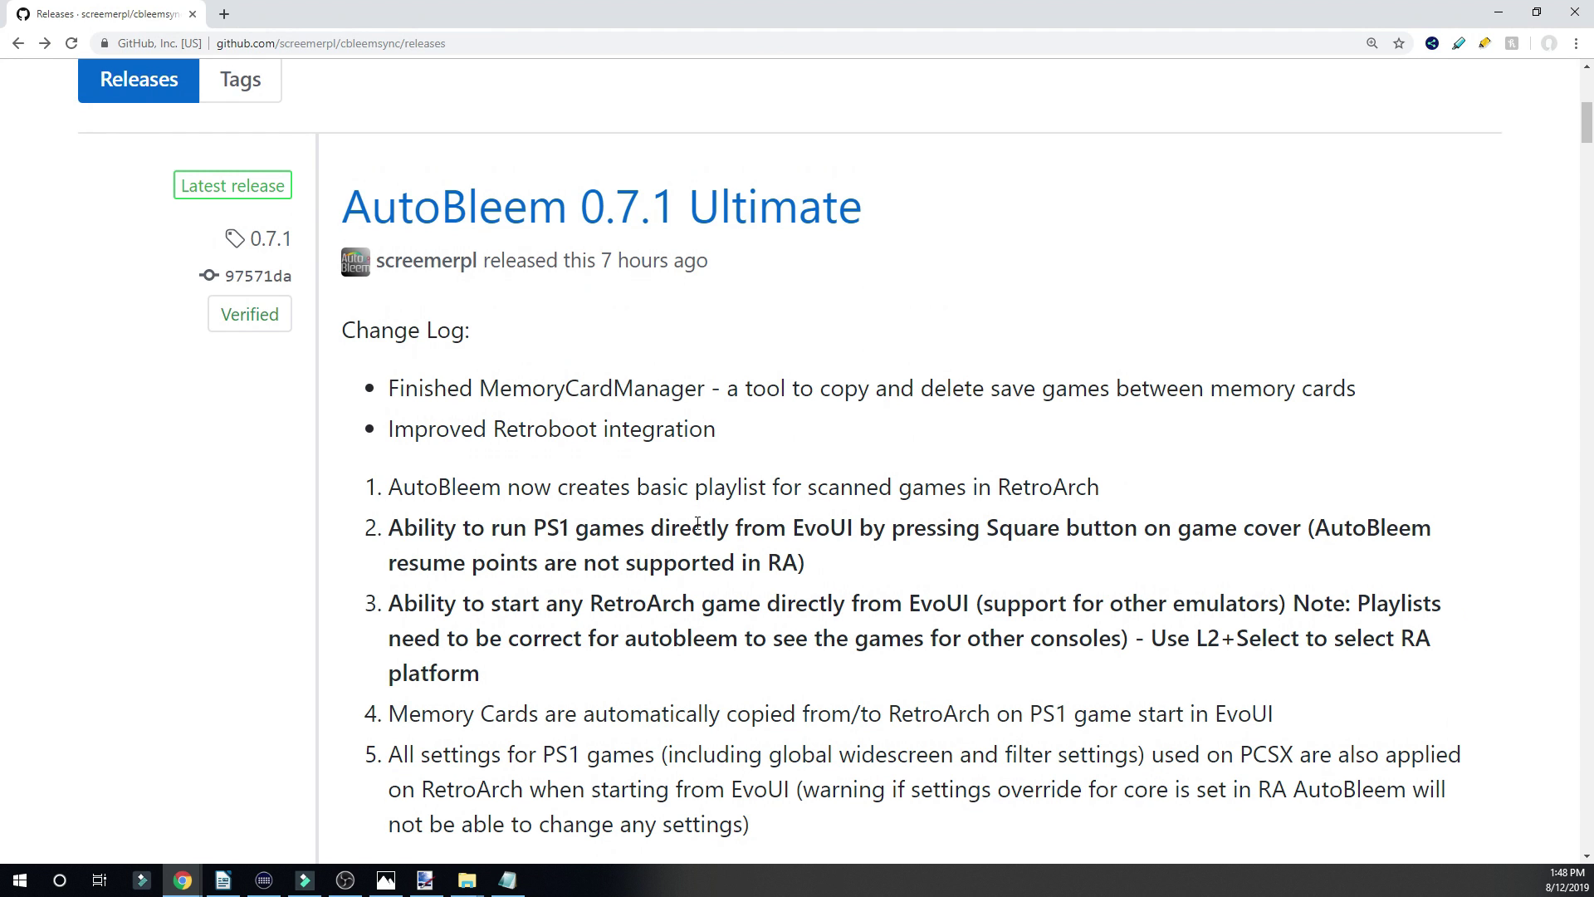
scroll(697, 529, "down", 5)
scroll(697, 529, "down", 8)
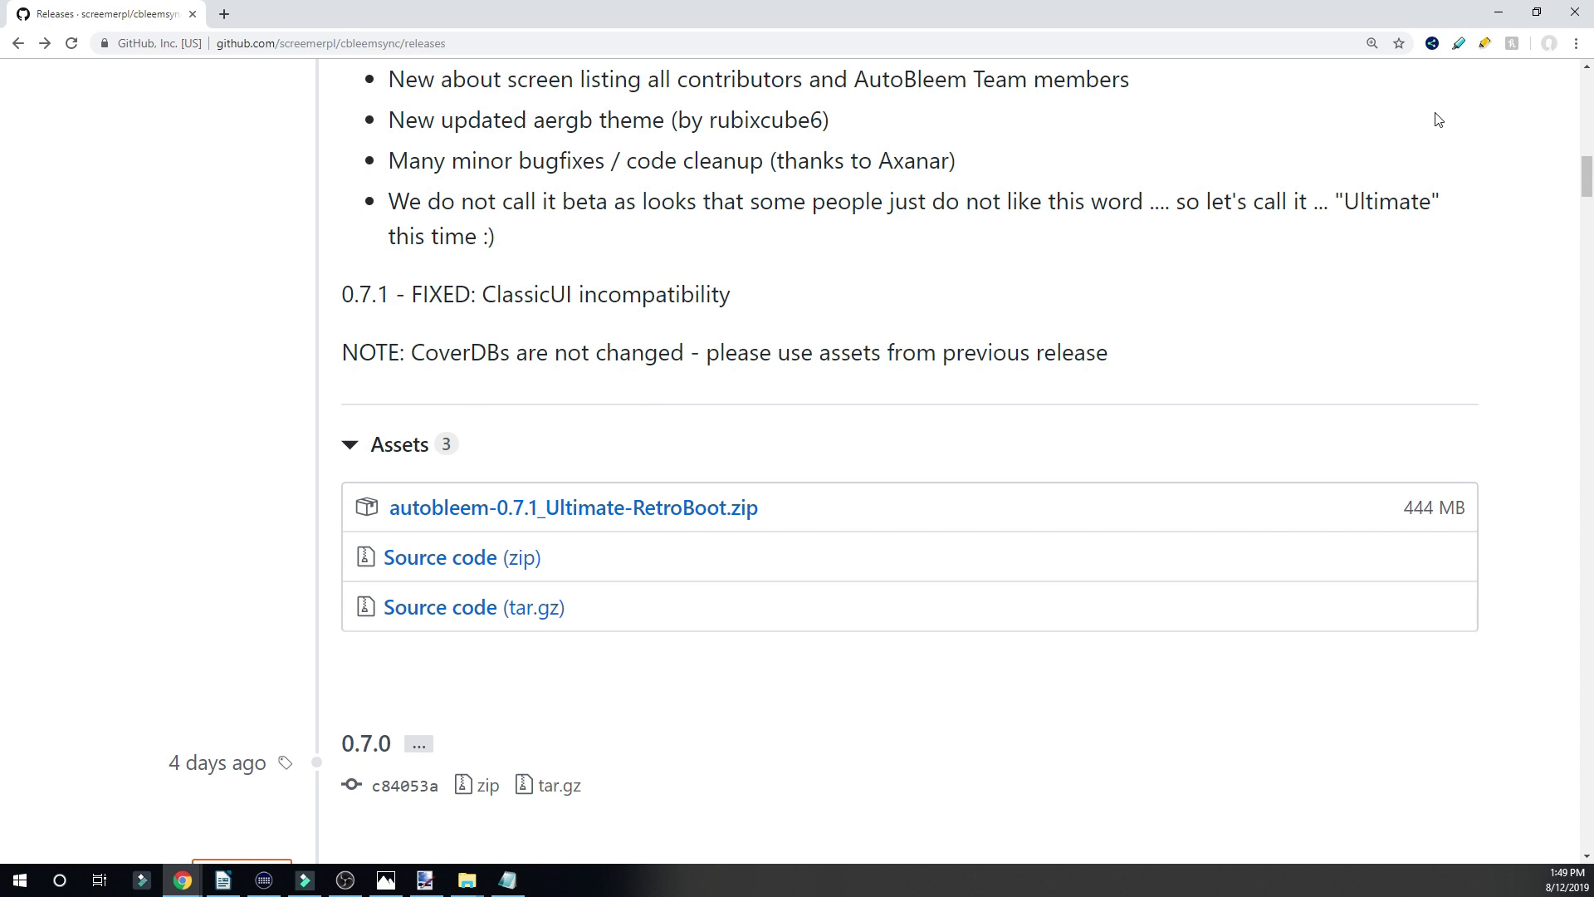
Switch to the desktop and check the downloaded AutoBleem 0.7.1 Ultimate RetroBoot zip and its extracted folder.
left_click(1497, 15)
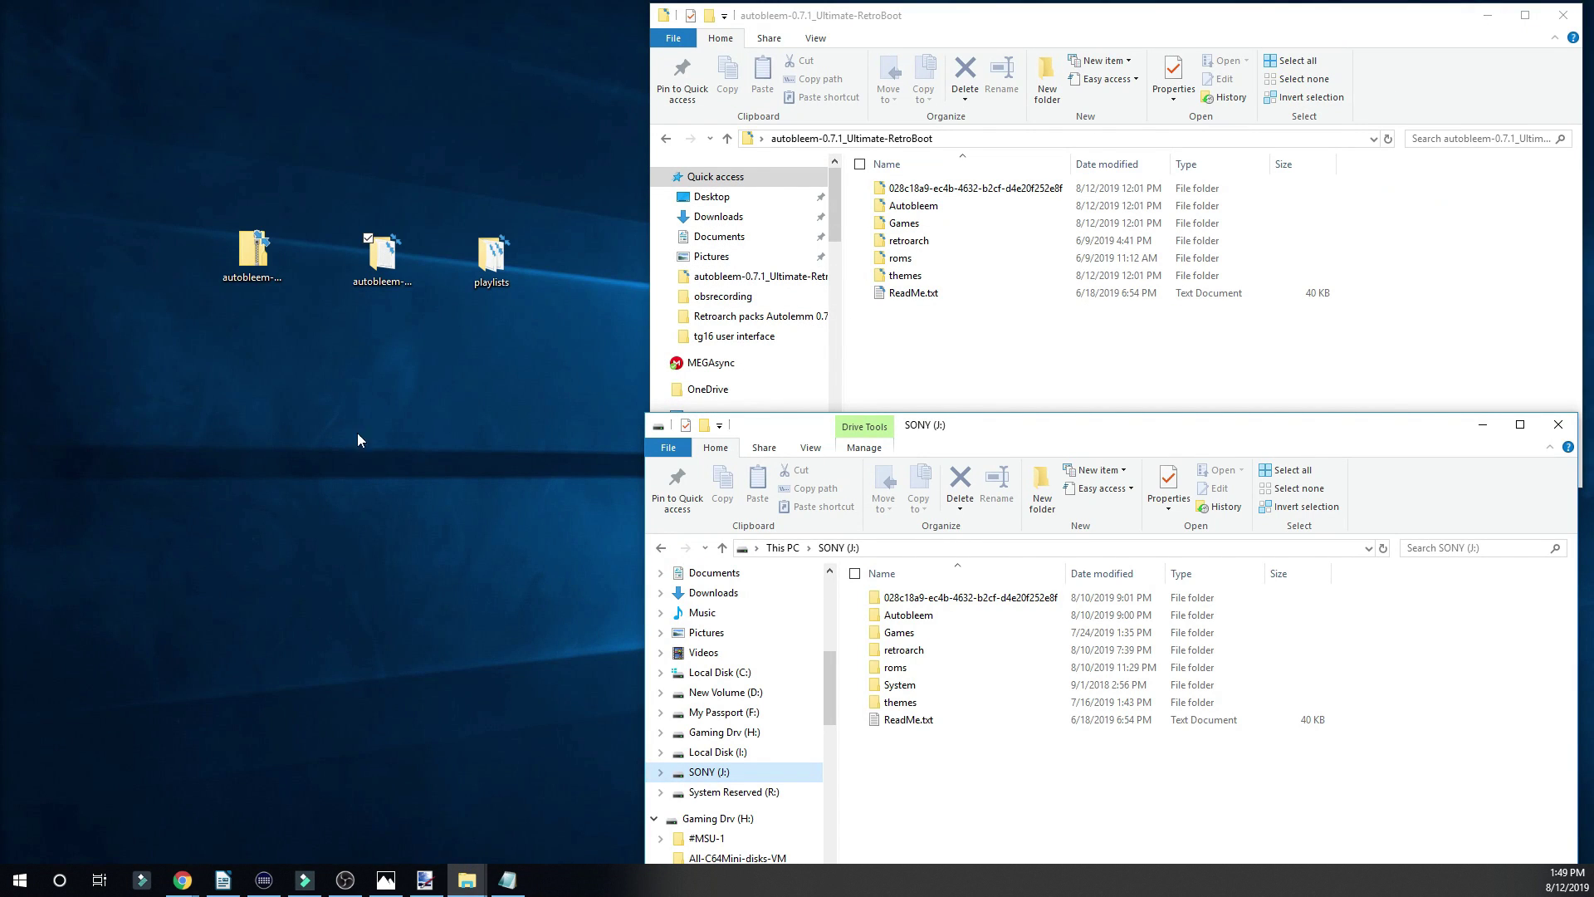
left_click(261, 248)
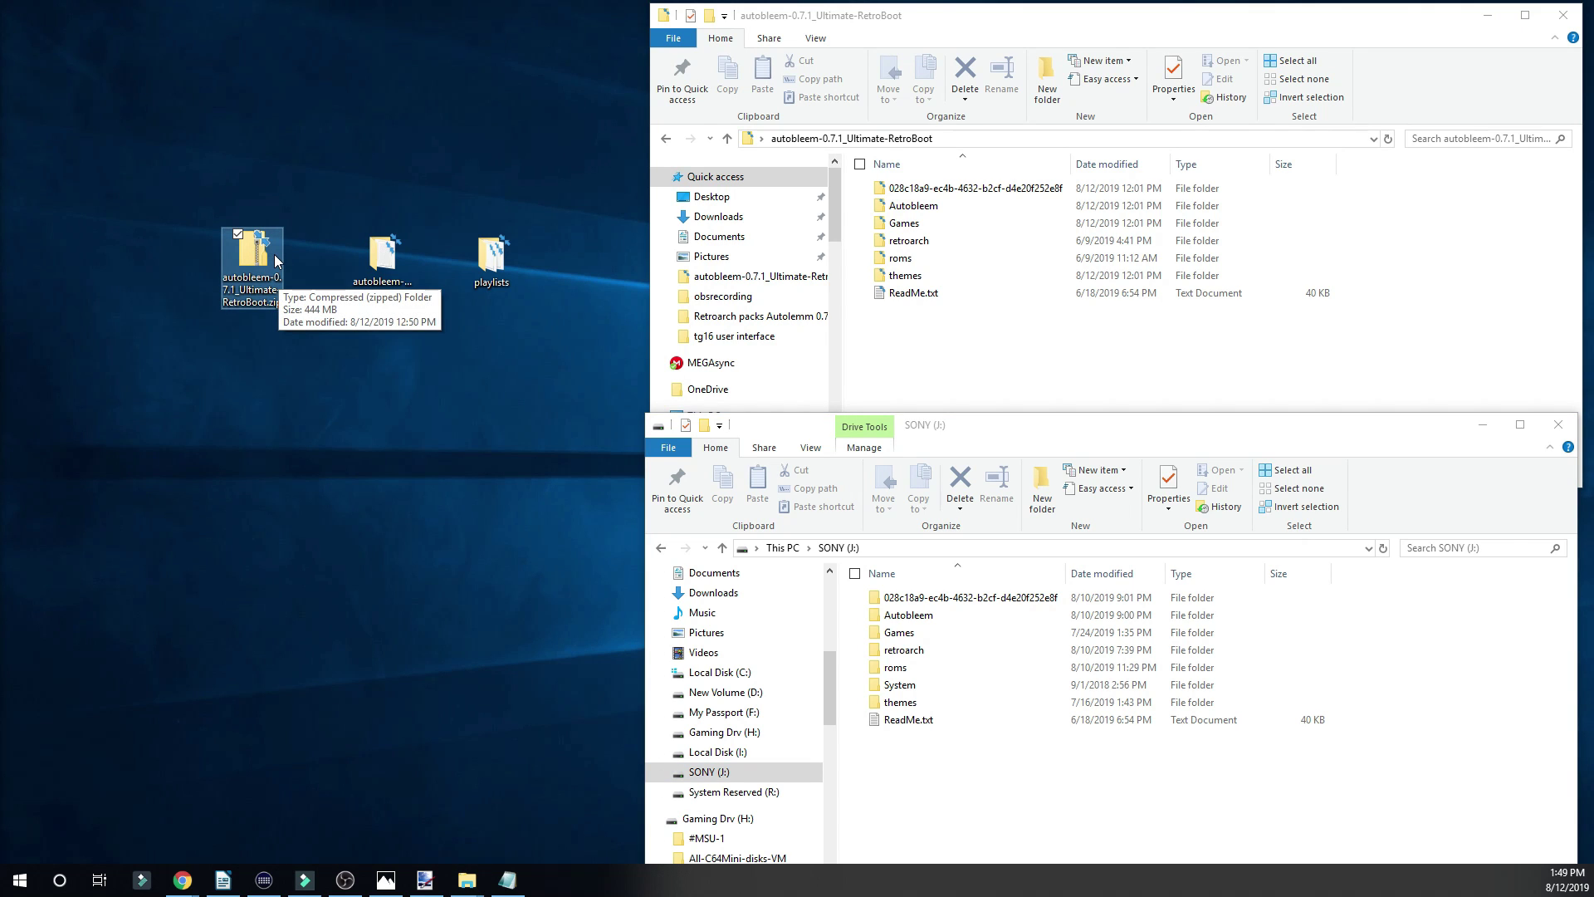
right_click(249, 252)
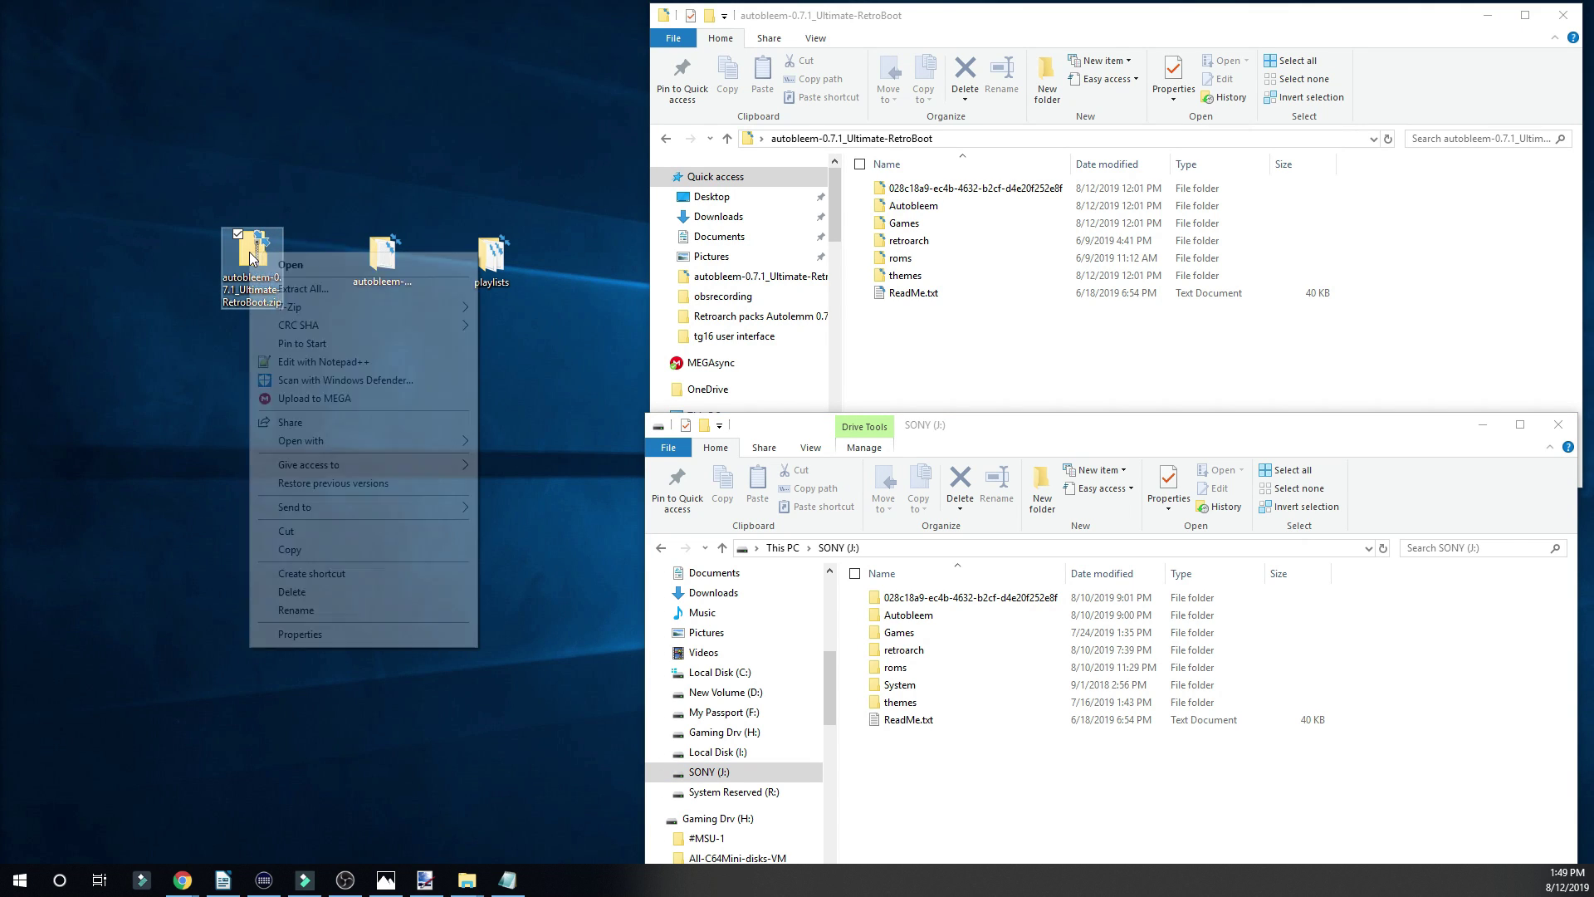
left_click(301, 194)
left_click(385, 265)
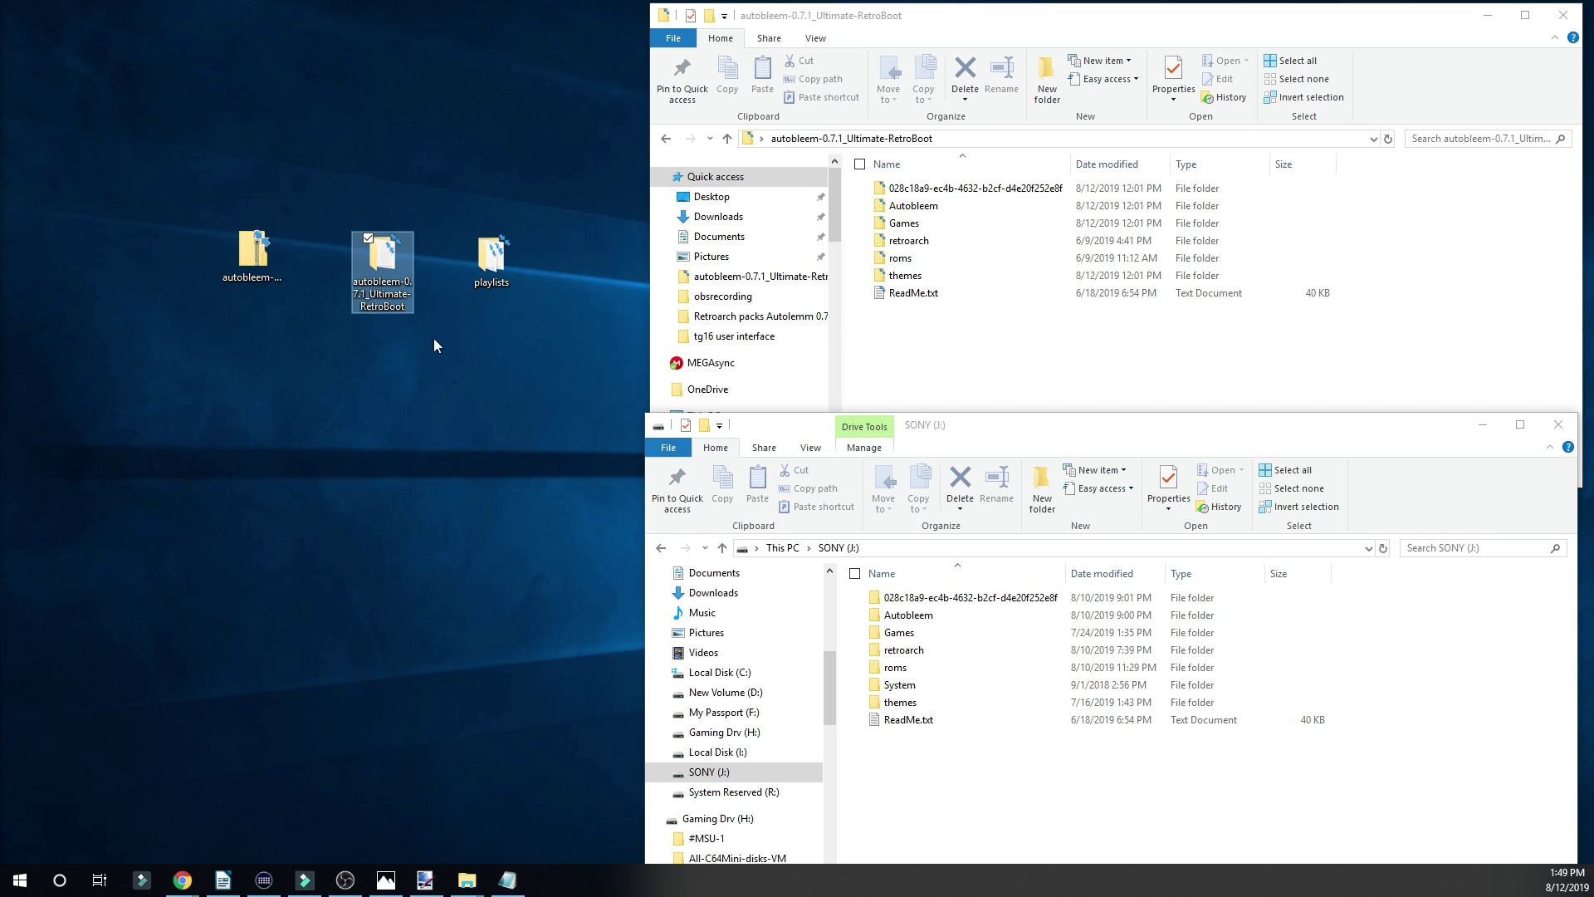
left_click(1006, 811)
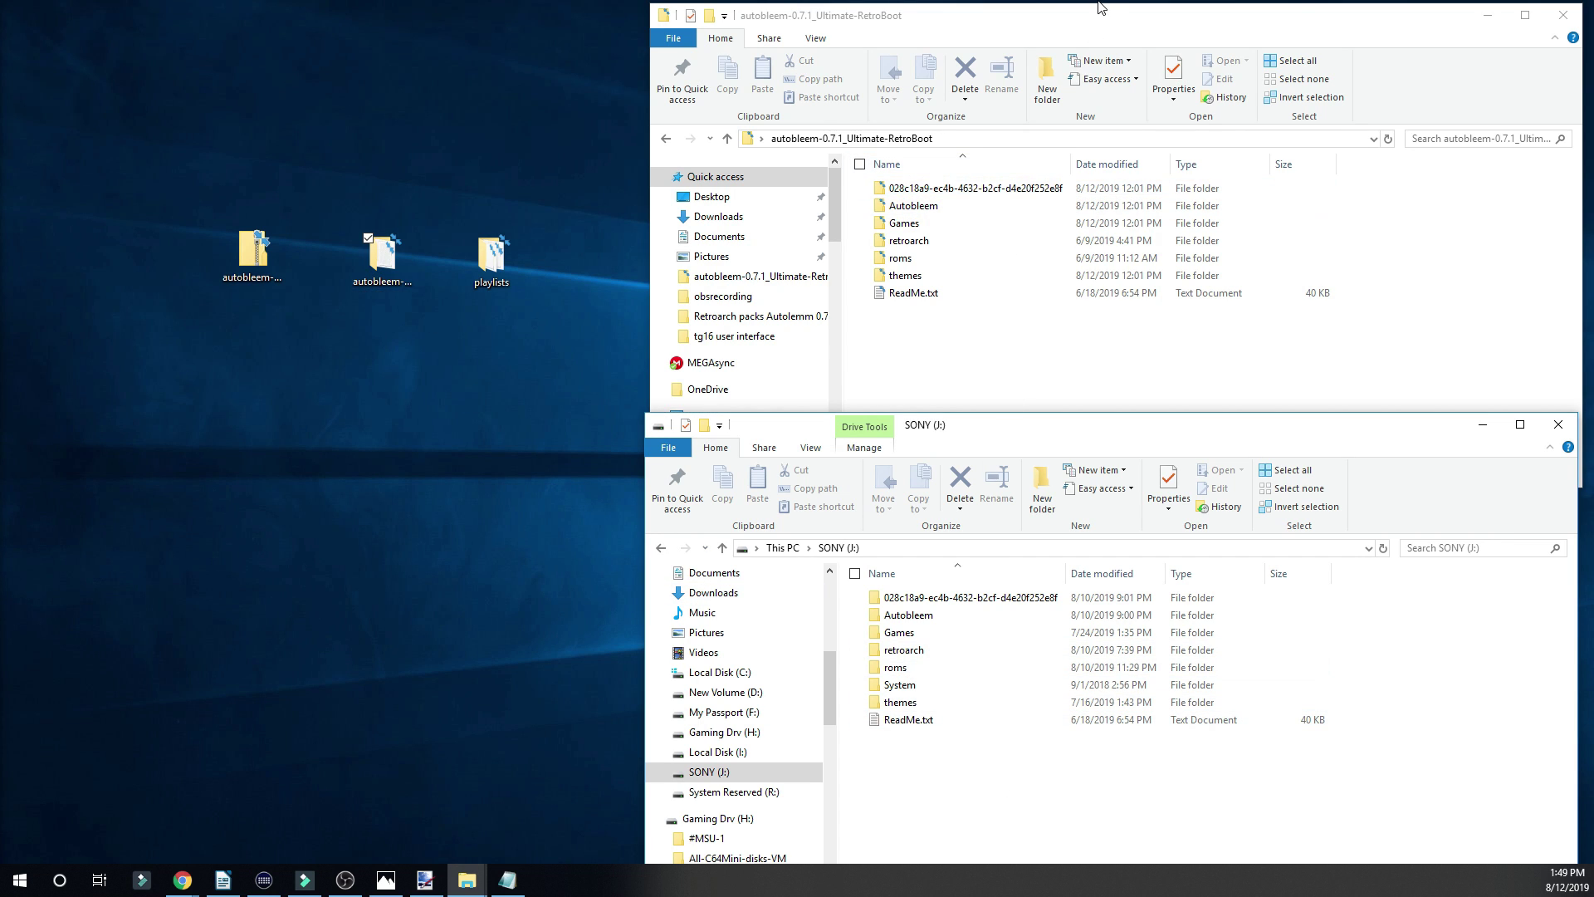
Arrange the SONY (J:) and autobleem-0.7.1_Ultimate-RetroBoot folder windows so both file lists can be seen together.
double_click(1097, 7)
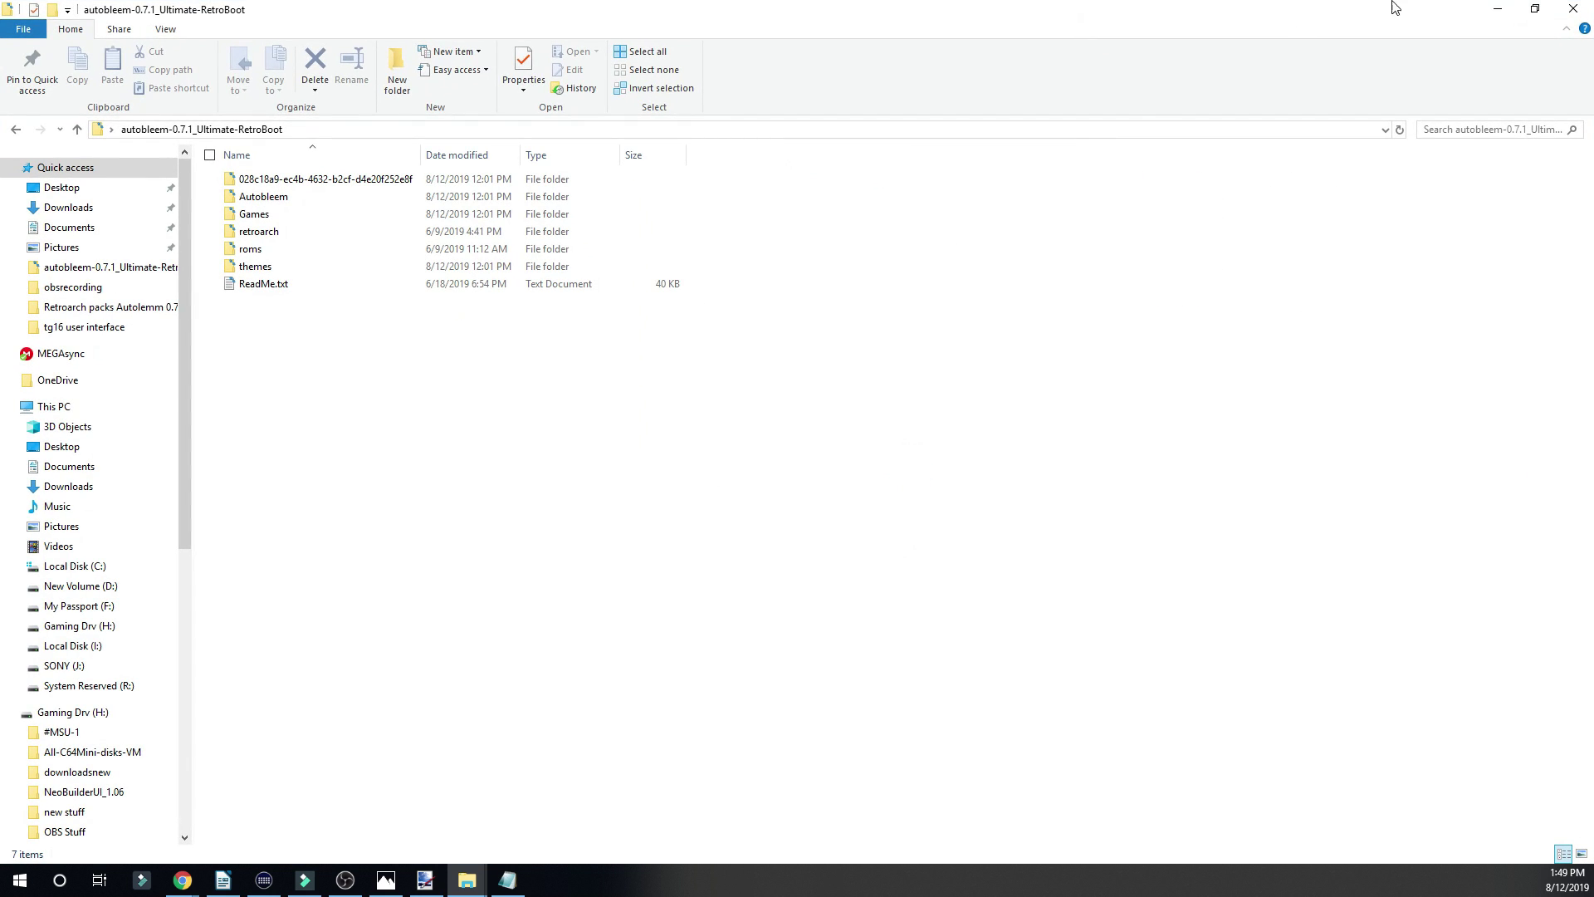
left_click(1534, 8)
left_click_drag(1153, 17, 1001, 33)
left_click(1058, 432)
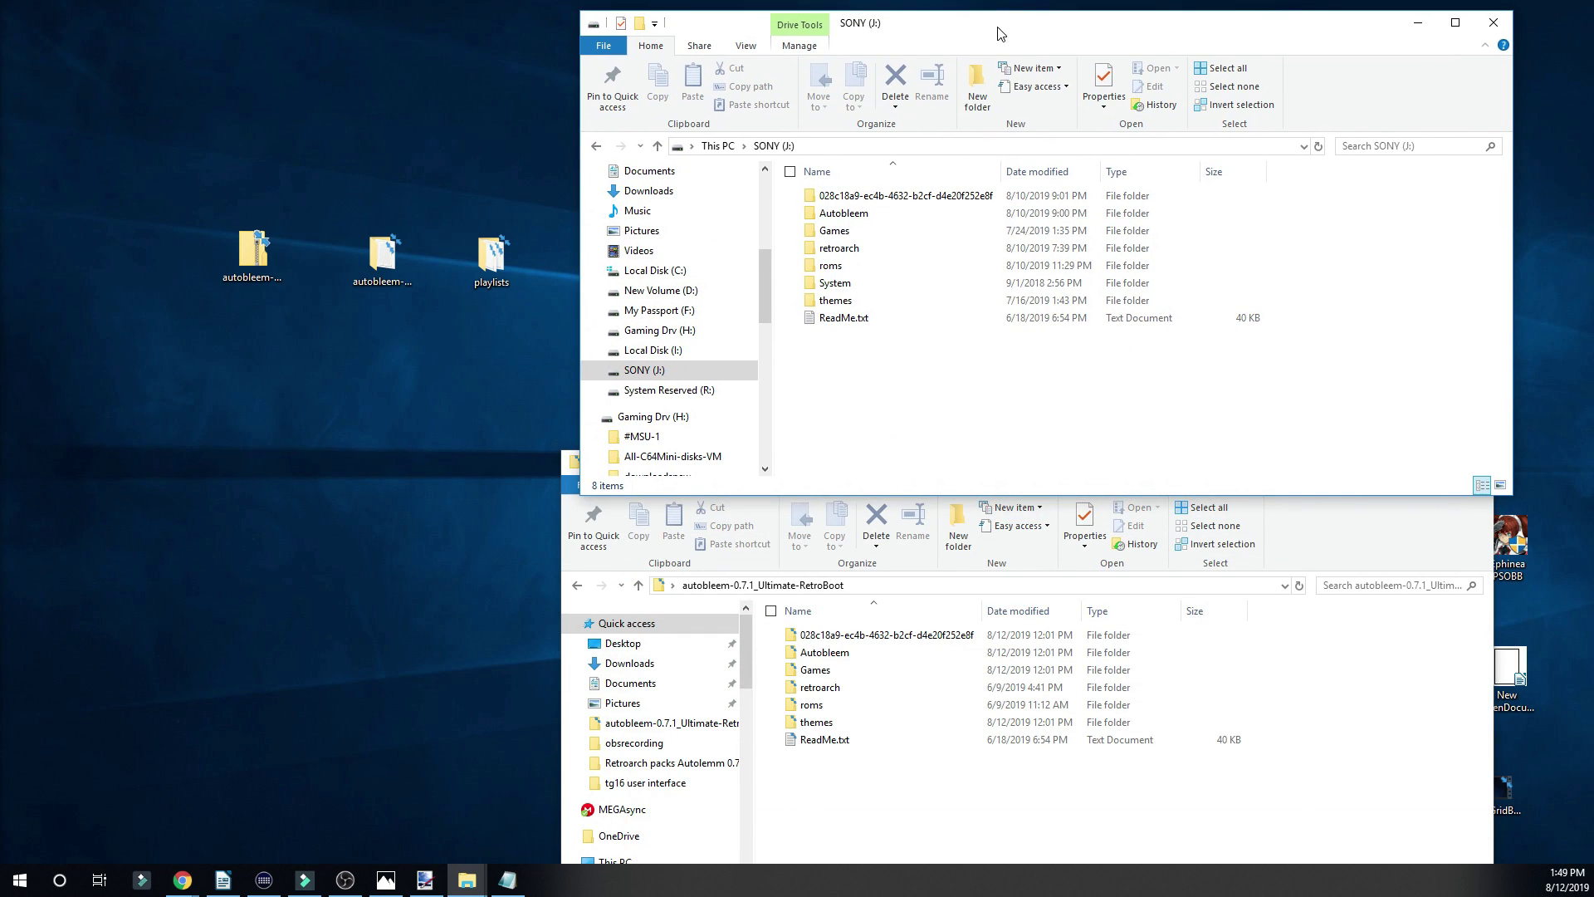
left_click(945, 810)
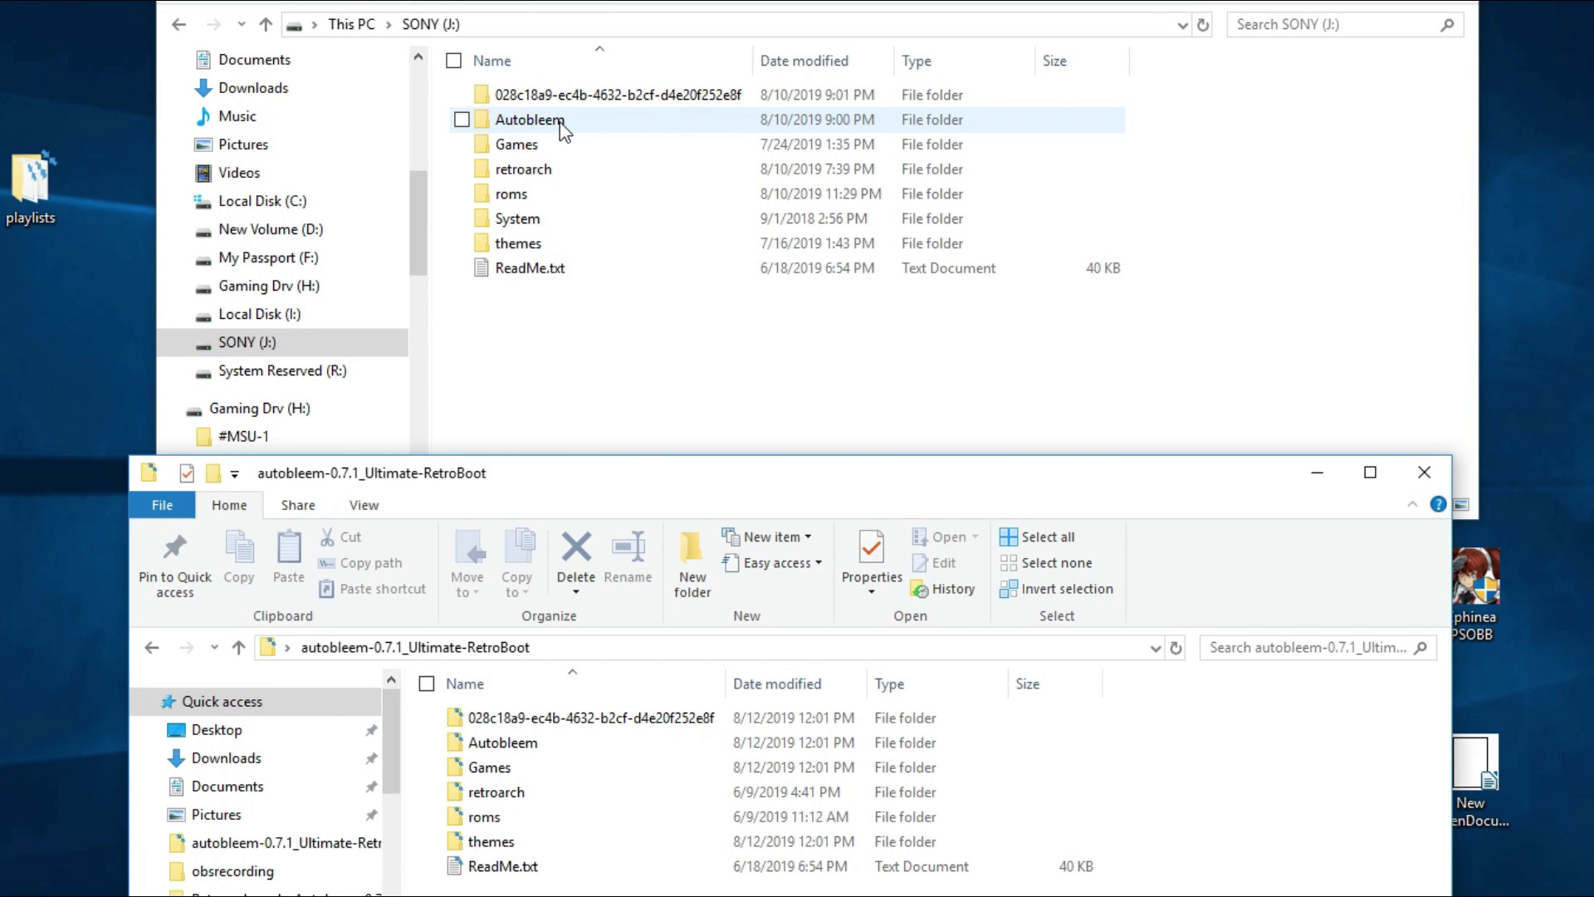
Permanently delete the old Autobleem and 028c18a9-ec4b-4632-b2cf-d4e20f252e8f folders from the SONY (J:) drive.
left_click(562, 124)
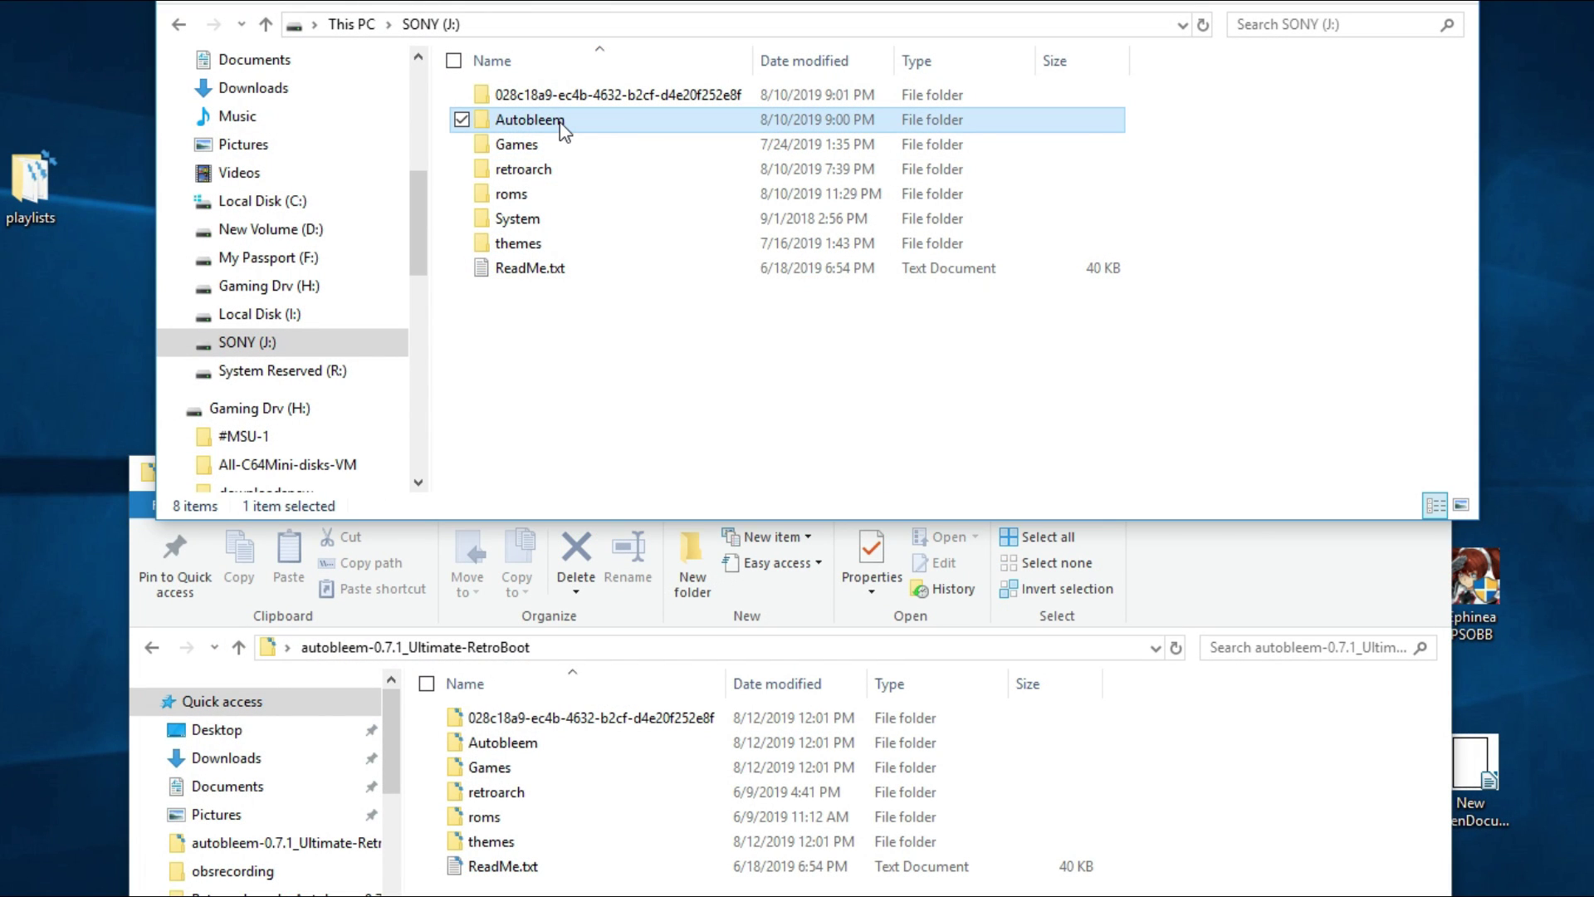
key("shift+Up")
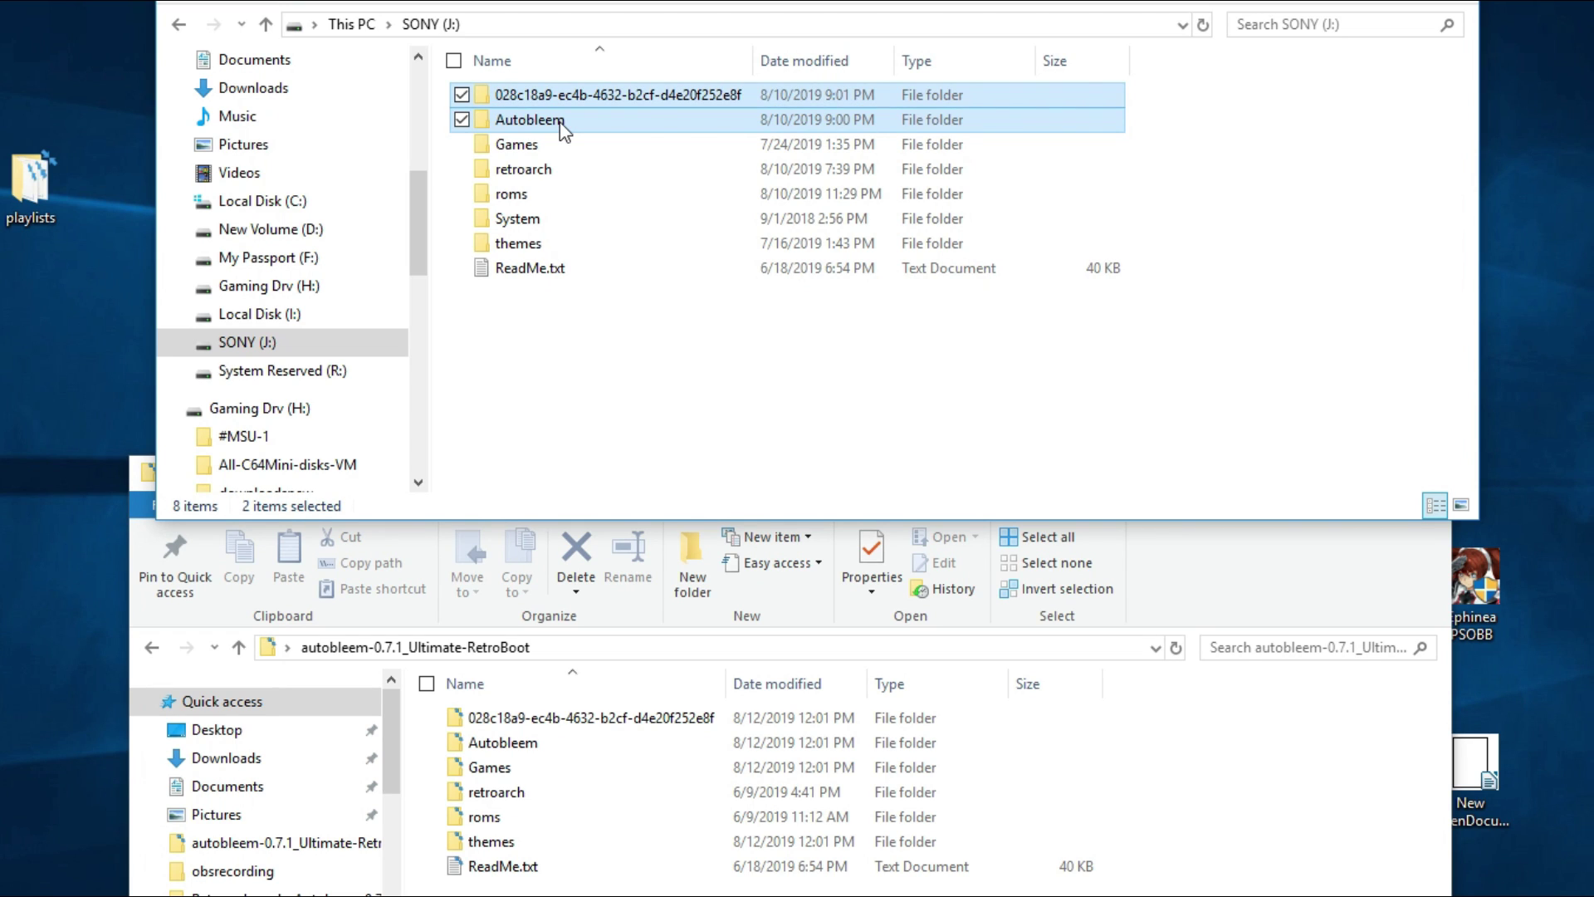
key("shift+Delete")
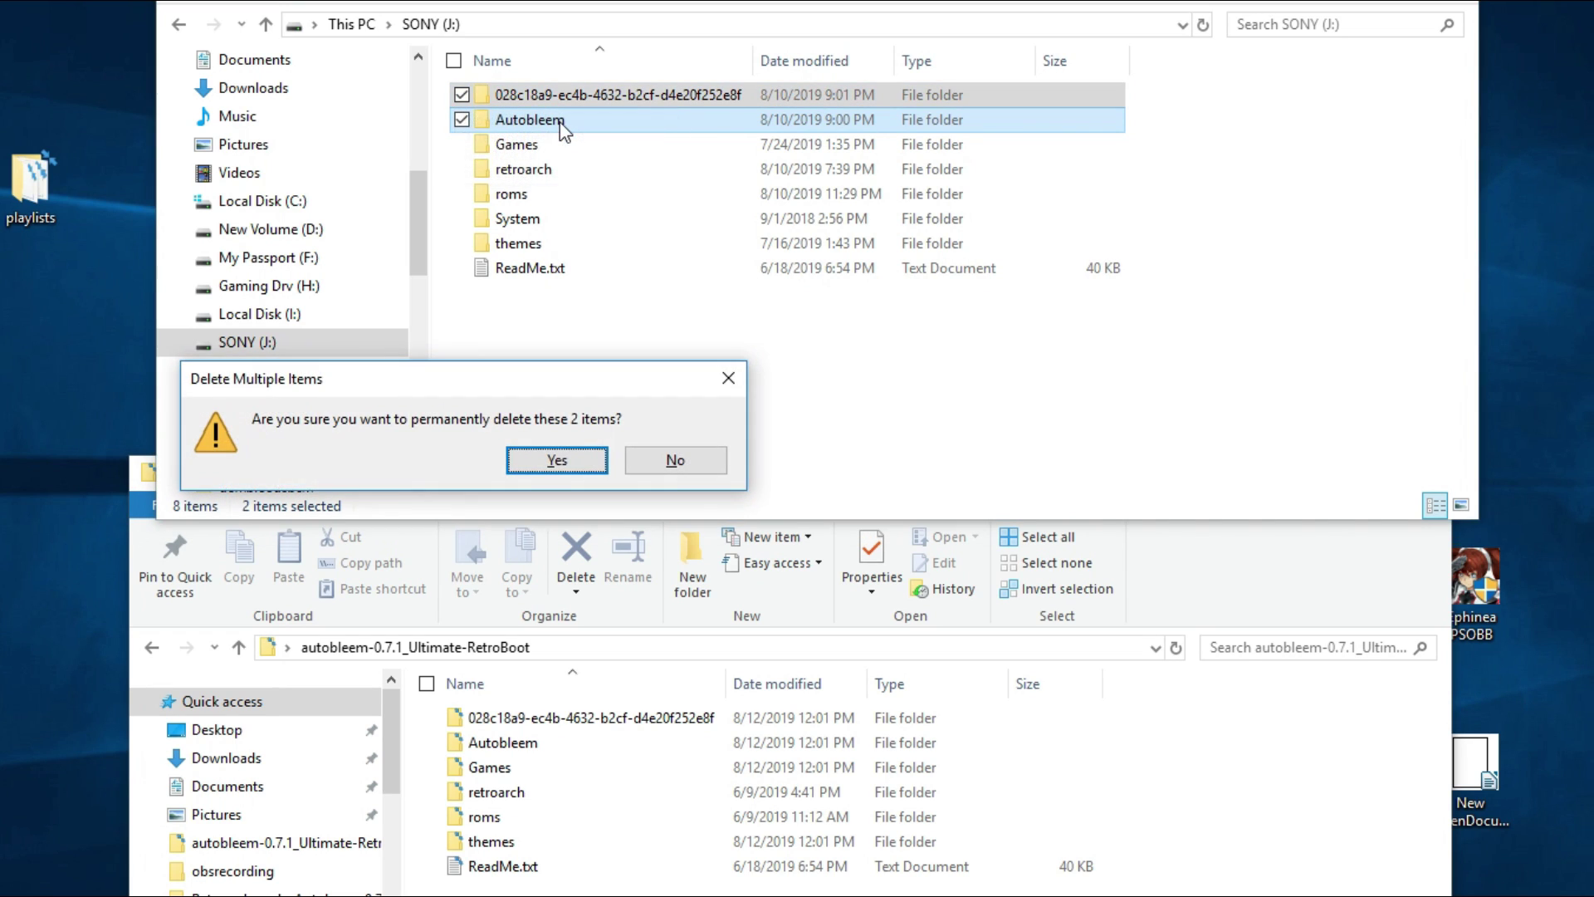
left_click(557, 460)
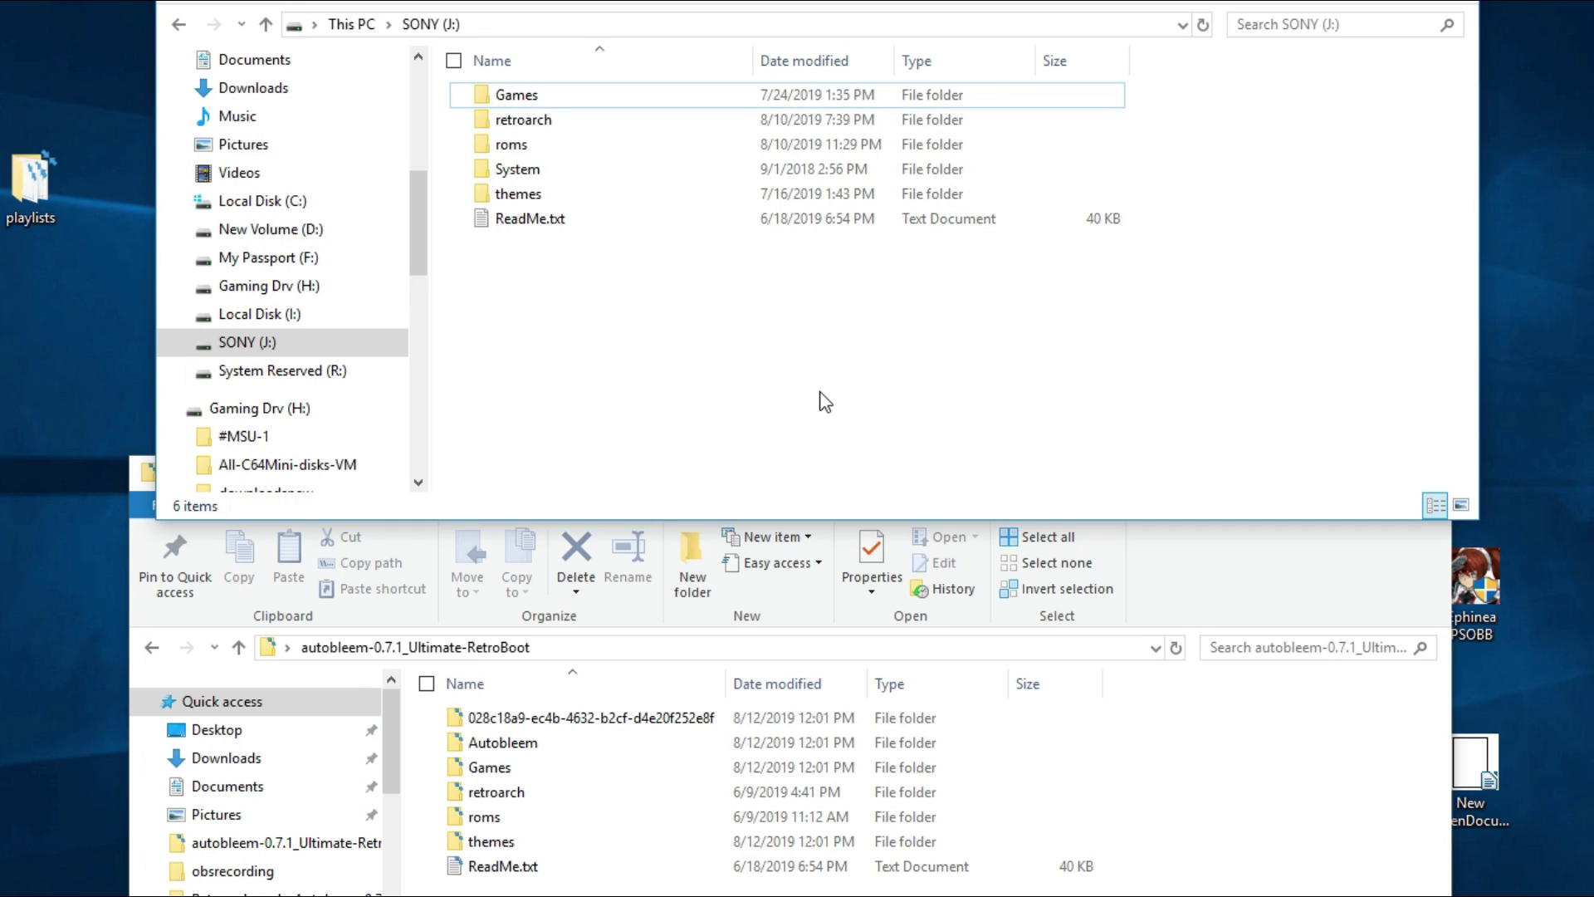
Delete the old themes folder from the SONY (J:) drive.
left_click(546, 197)
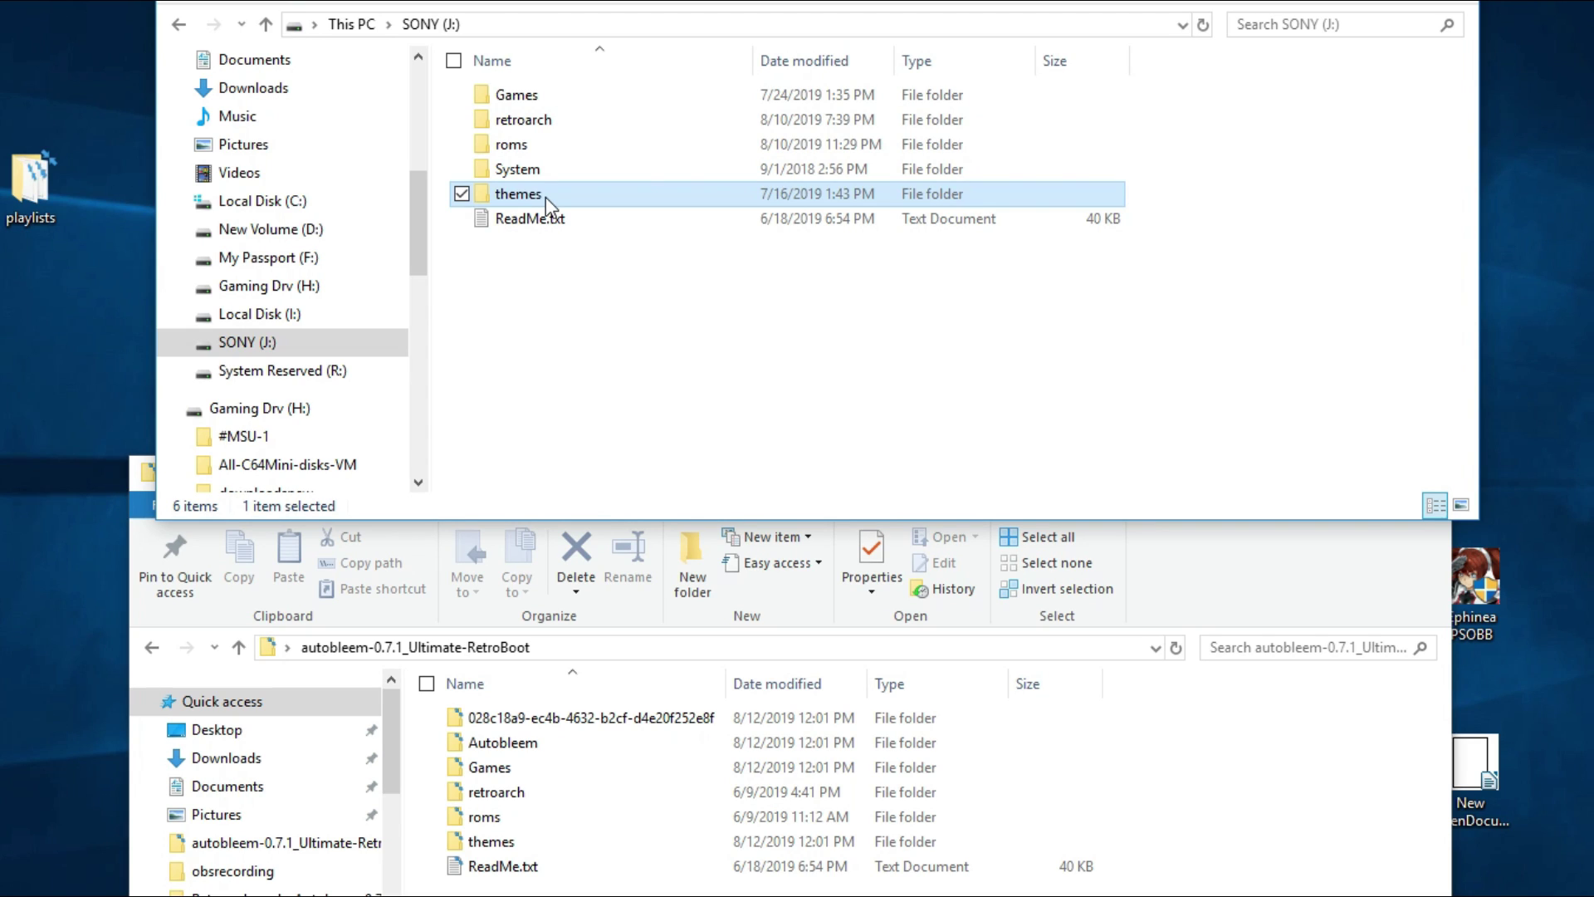
key("Delete")
key("Return")
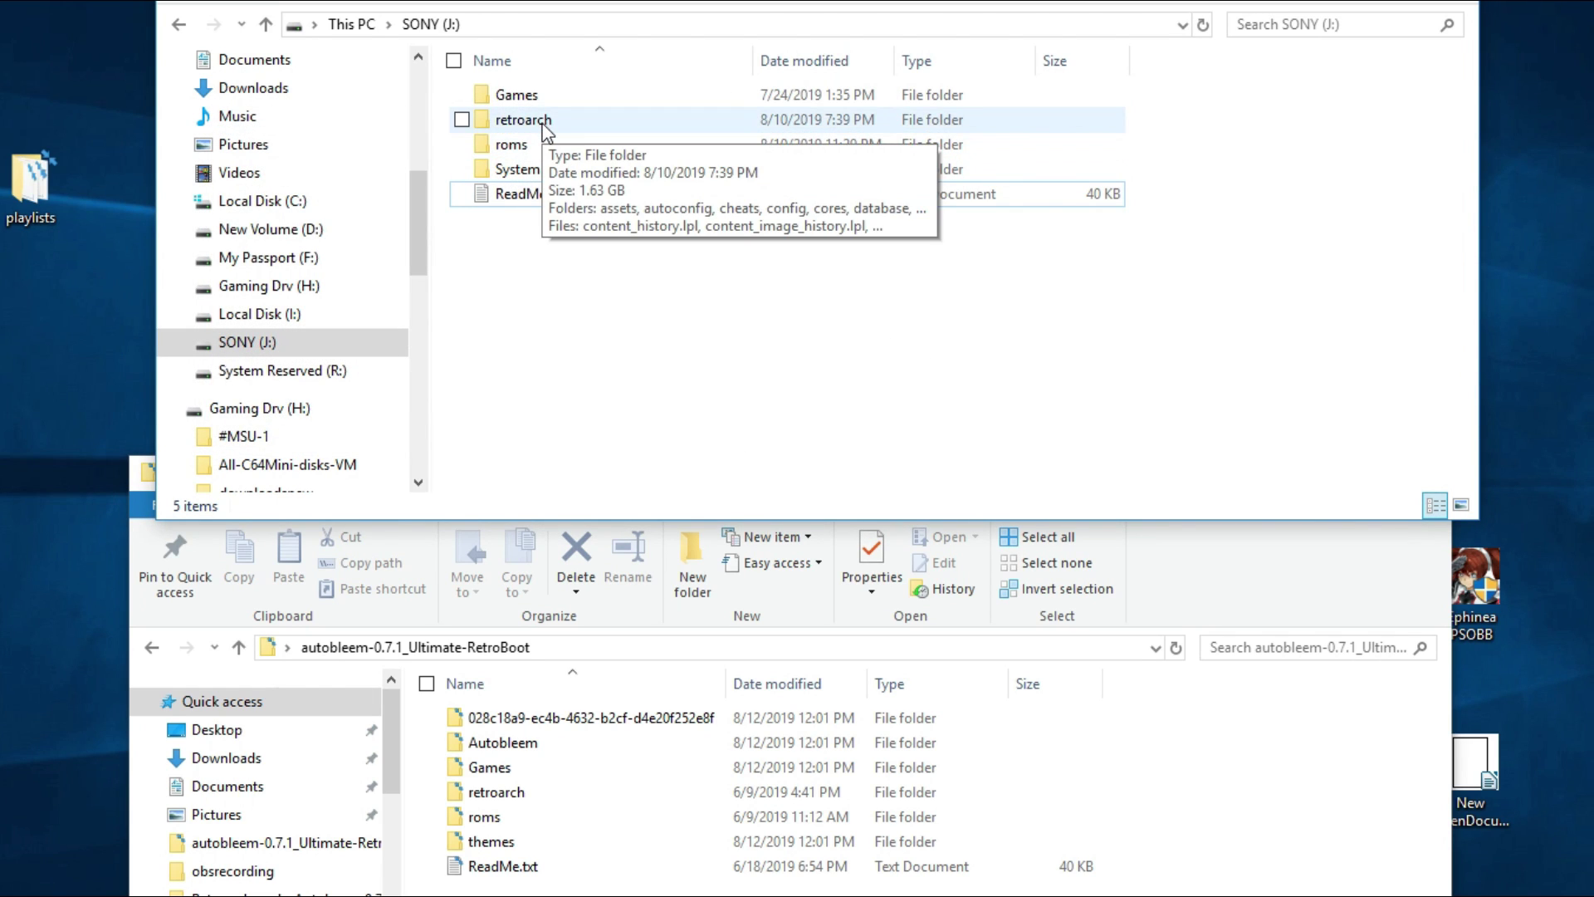
Check the update instructions in ReadMe.txt and the playlists and thumbnails folders inside the drive's retroarch folder, and return to the drive root.
double_click(511, 193)
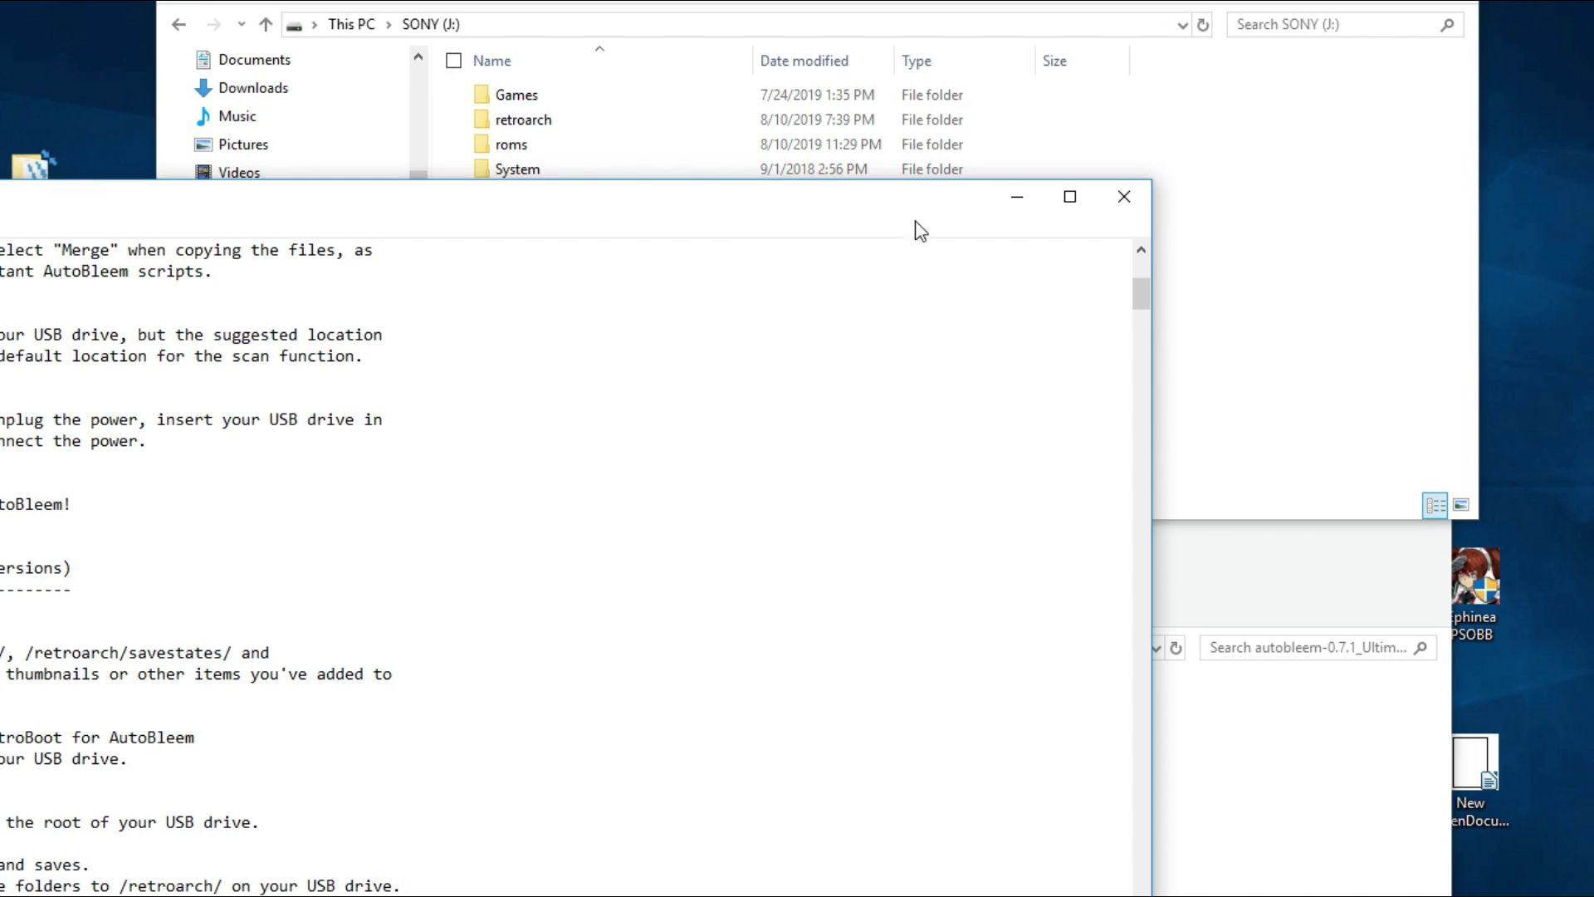
left_click(1015, 203)
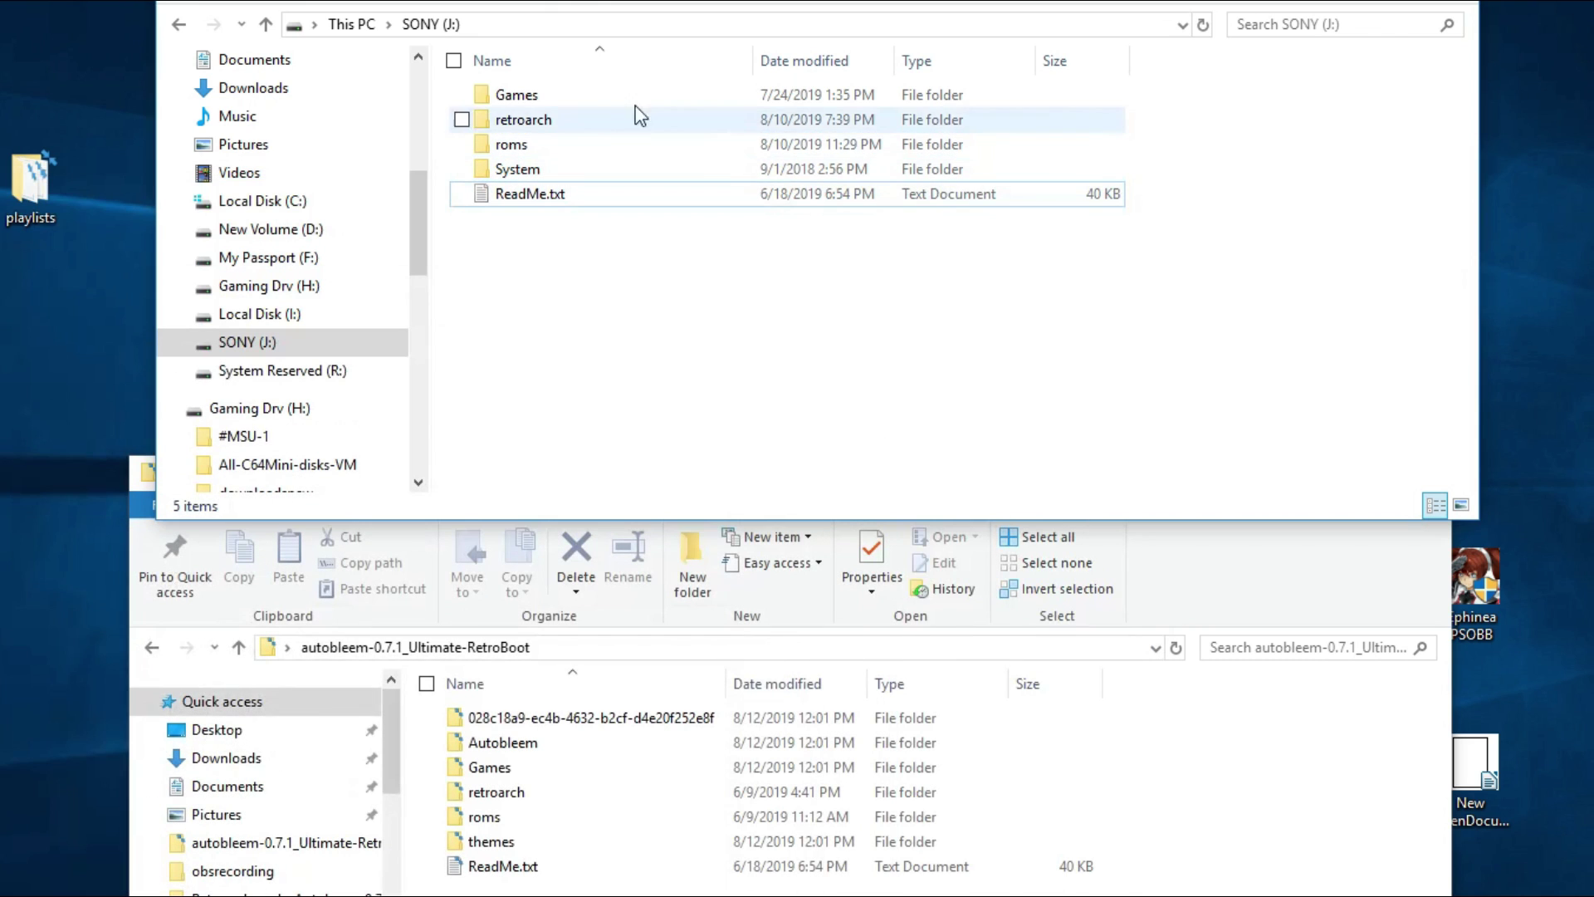
double_click(576, 121)
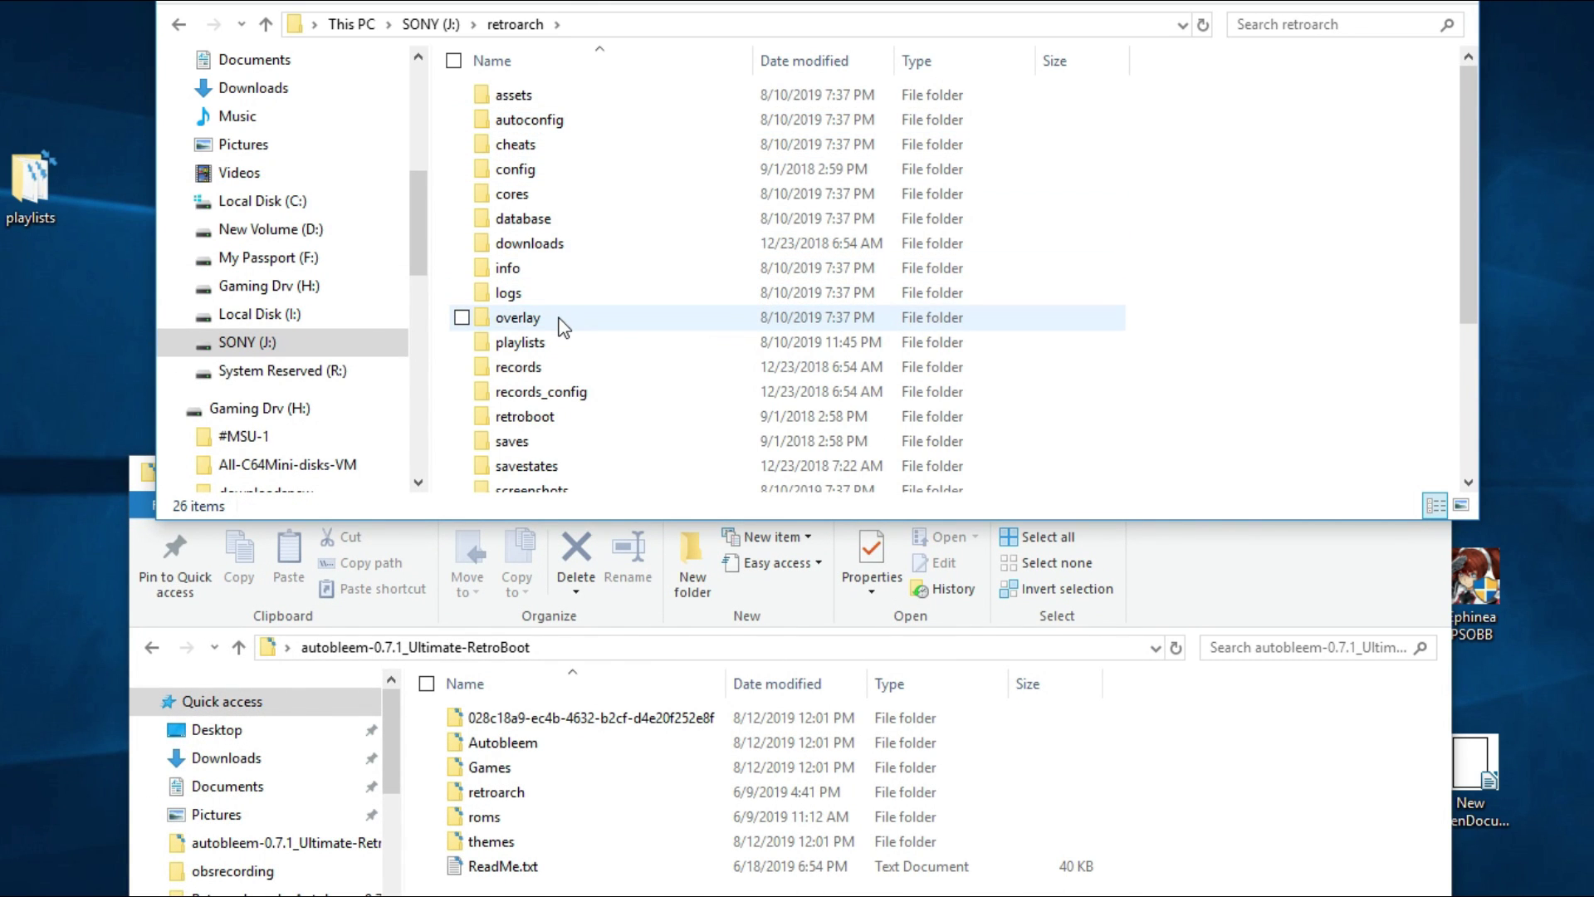
scroll(573, 427, "down", 1)
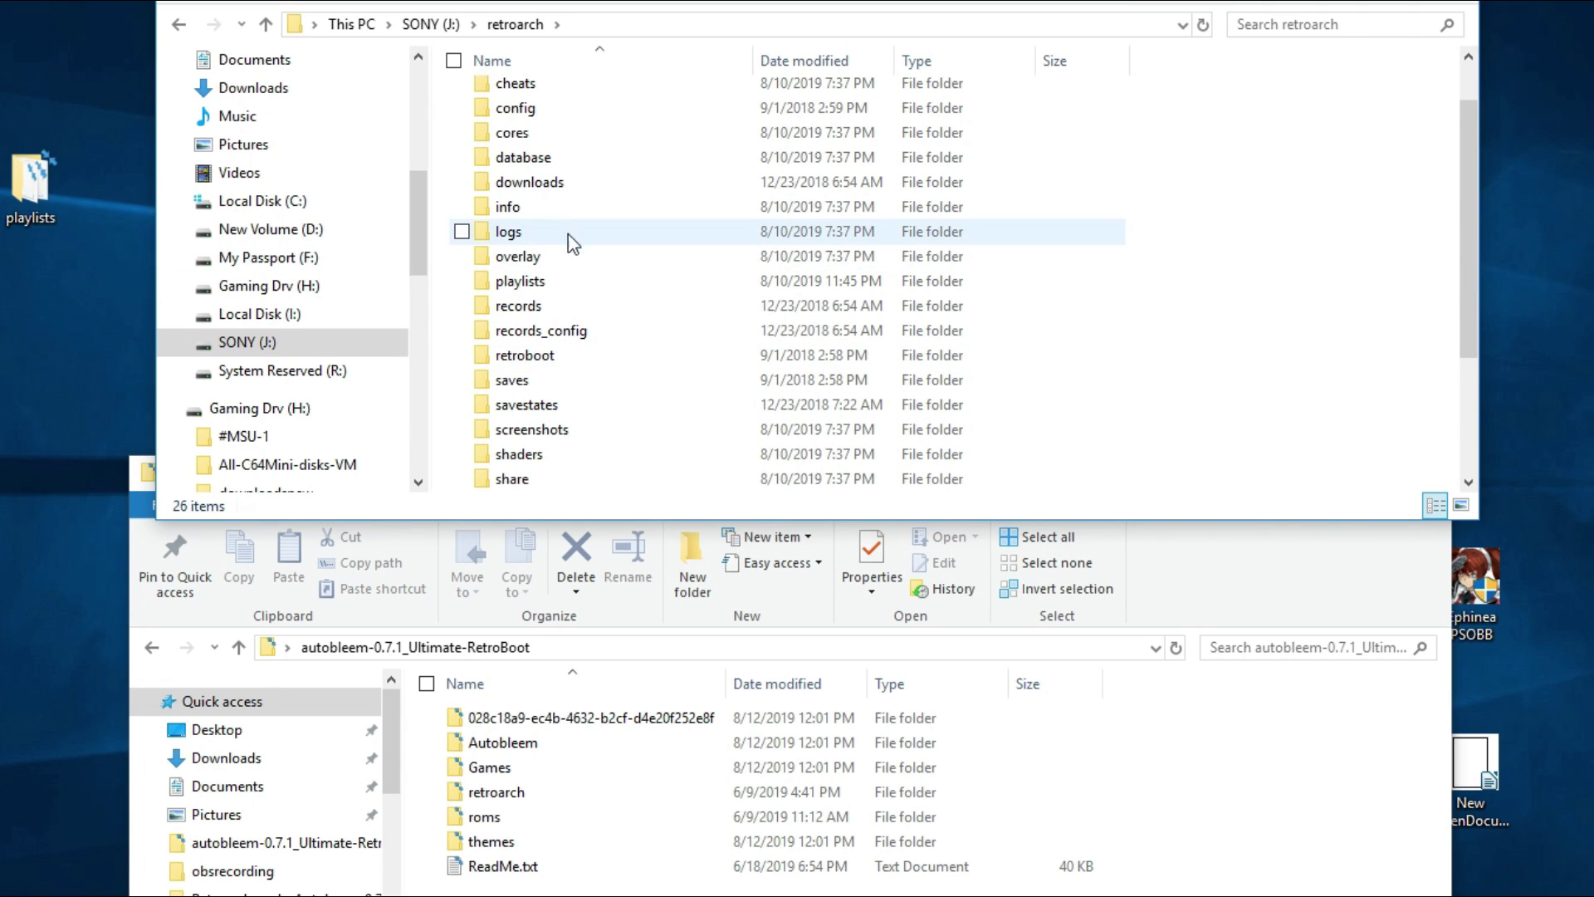
left_click(531, 280)
scroll(552, 311, "down", 1)
left_click(531, 453)
scroll(536, 454, "down", 1)
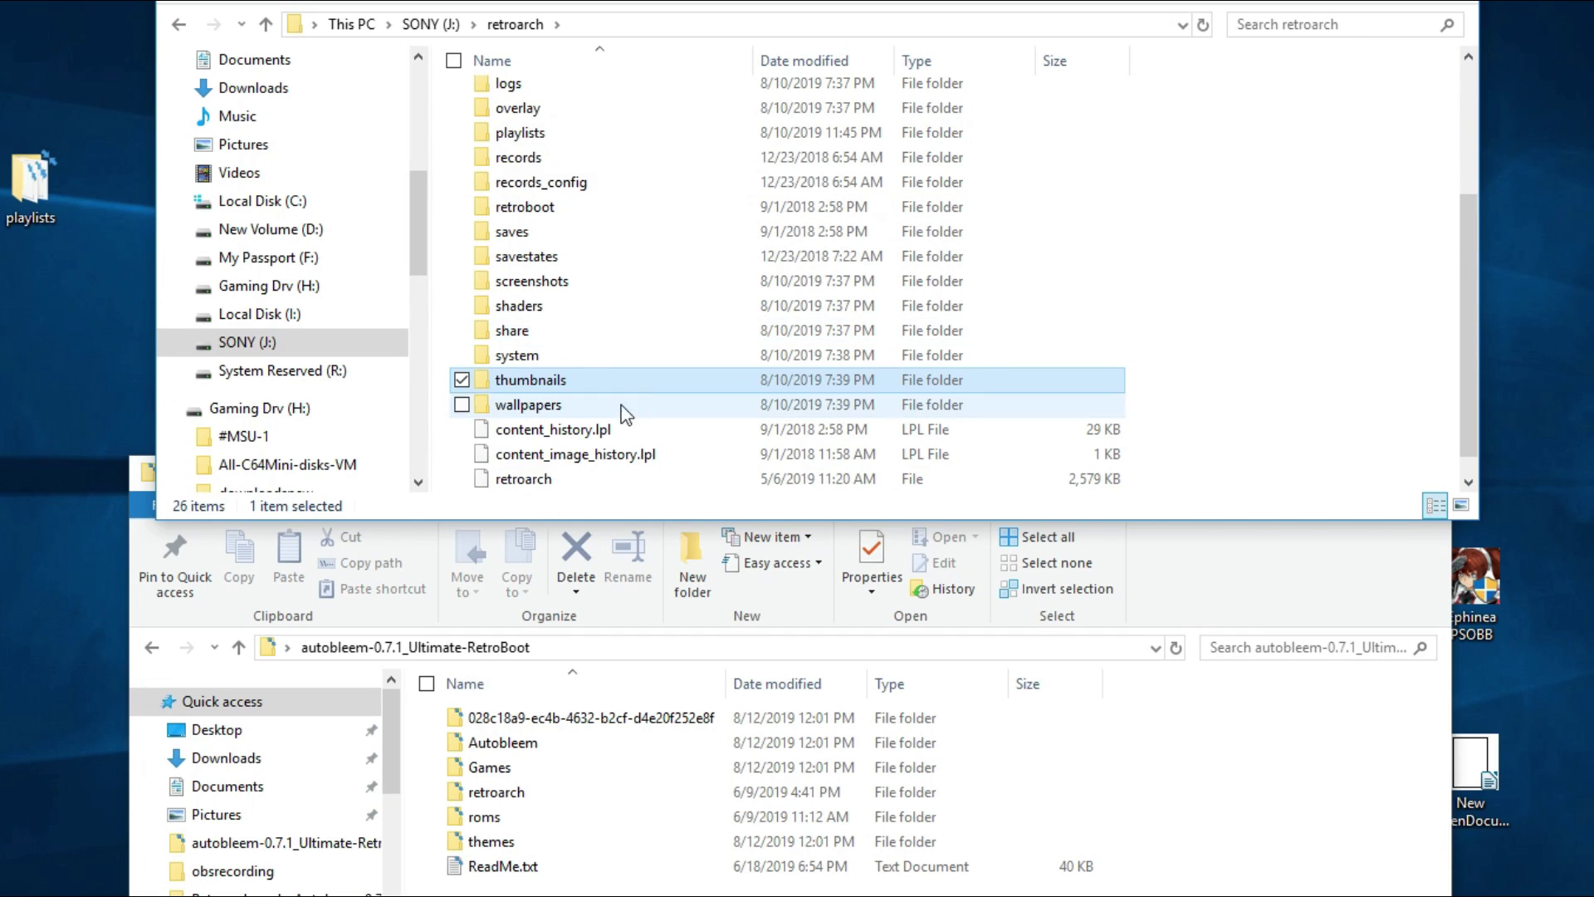
scroll(704, 281, "up", 3)
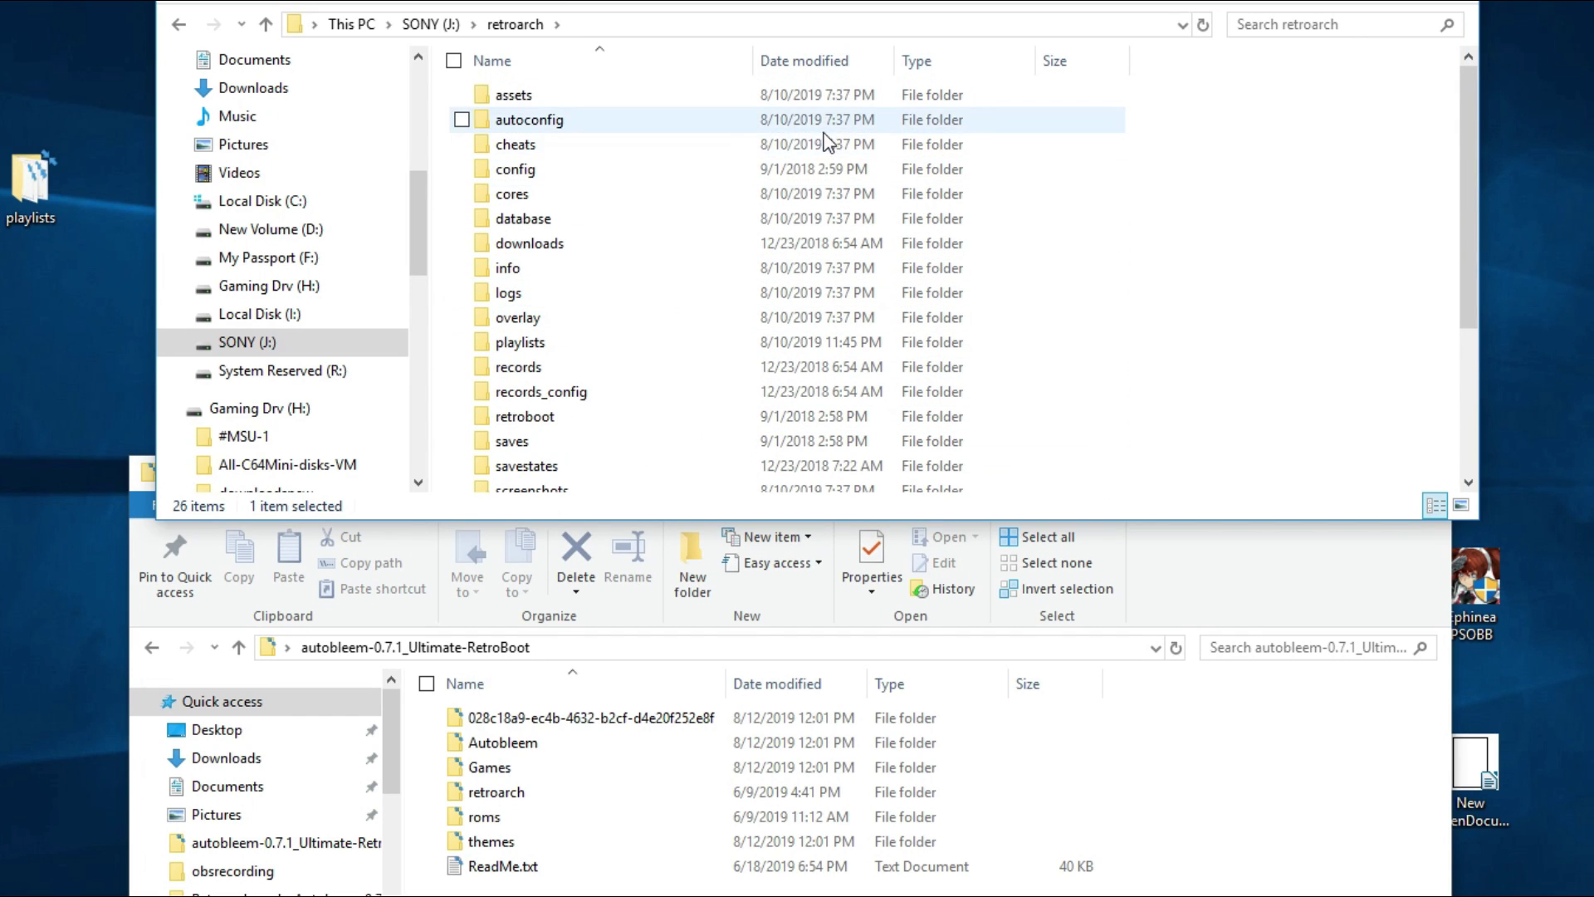
left_click(442, 22)
left_click(801, 314)
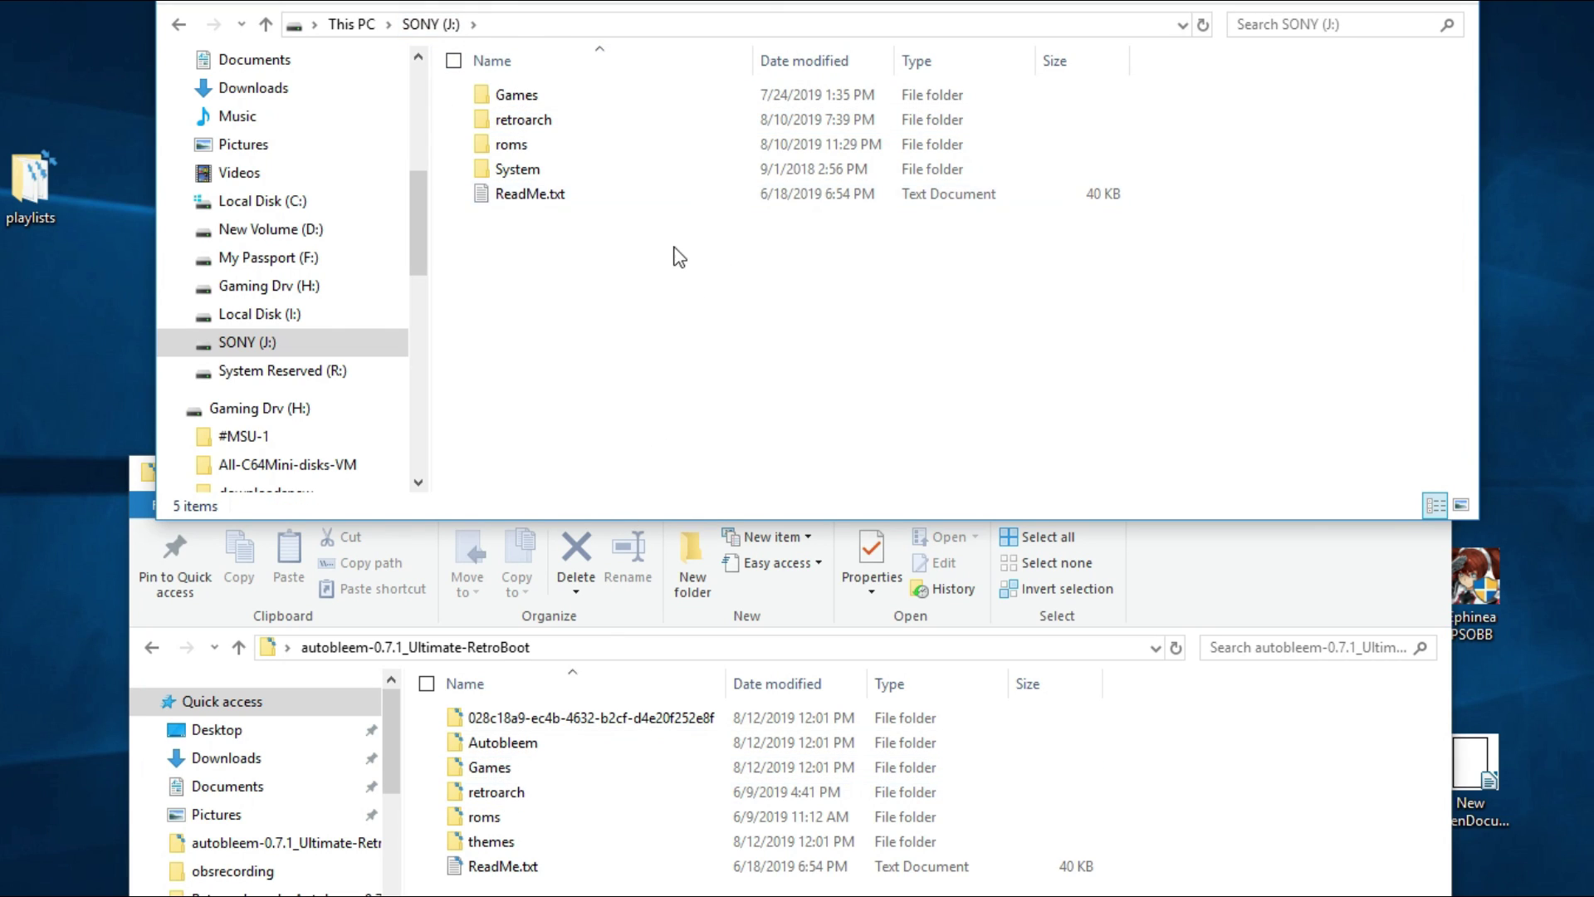
Copy the new Autobleem and 028c18a9-ec4b-4632-b2cf-d4e20f252e8f folders from the extracted AutoBleem 0.7.1 package to the SONY (J:) drive root.
left_click(530, 756)
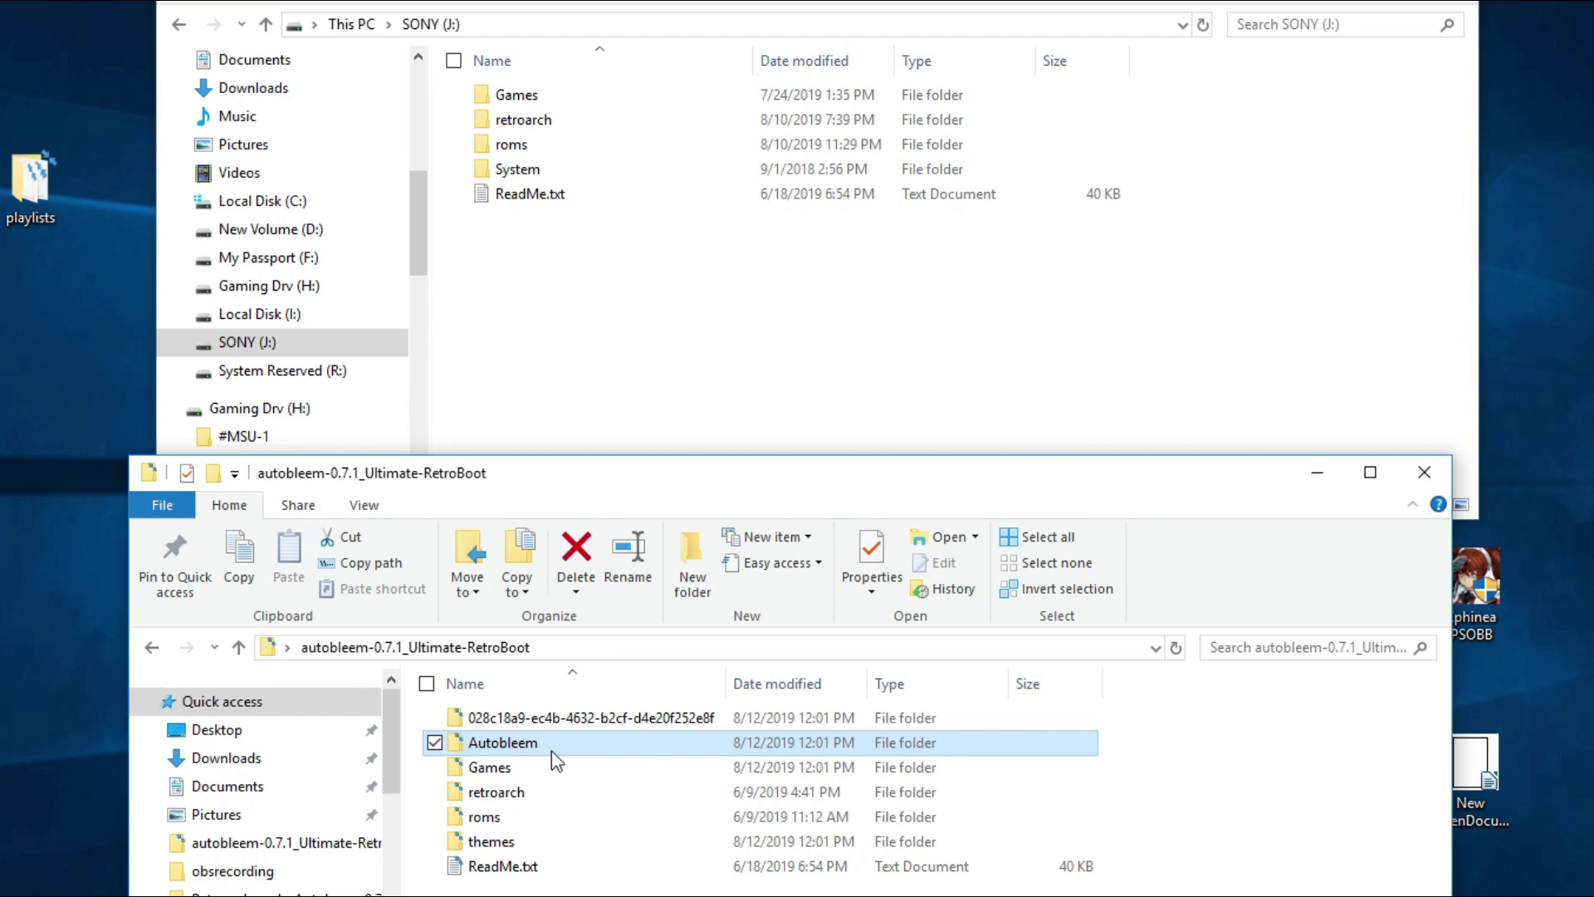
key("shift+Up")
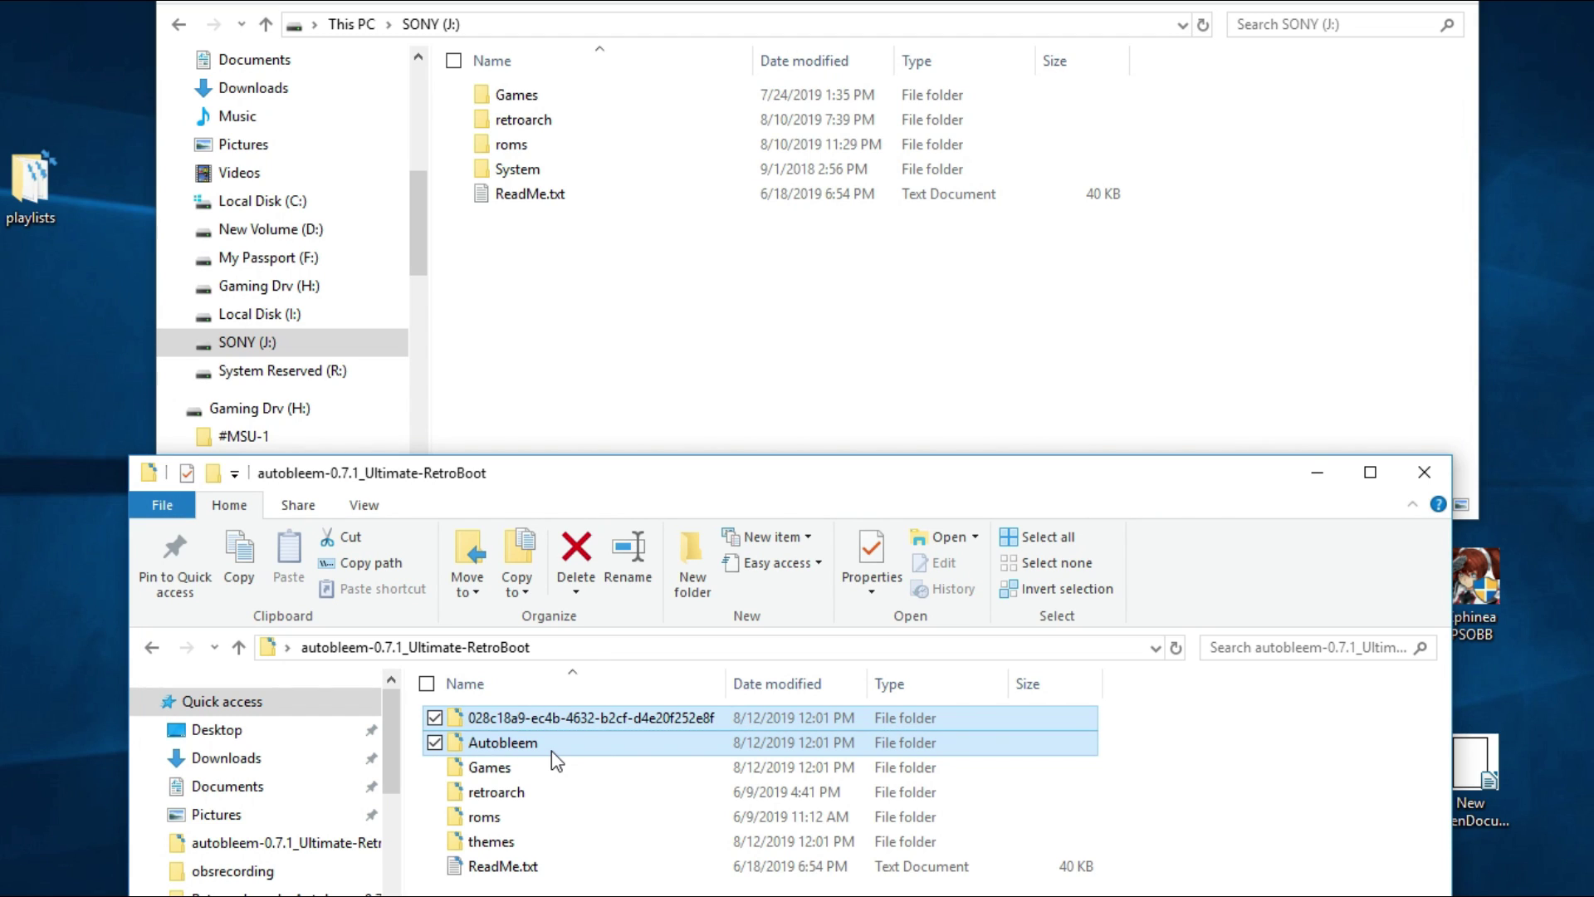
left_click_drag(529, 744, 656, 359)
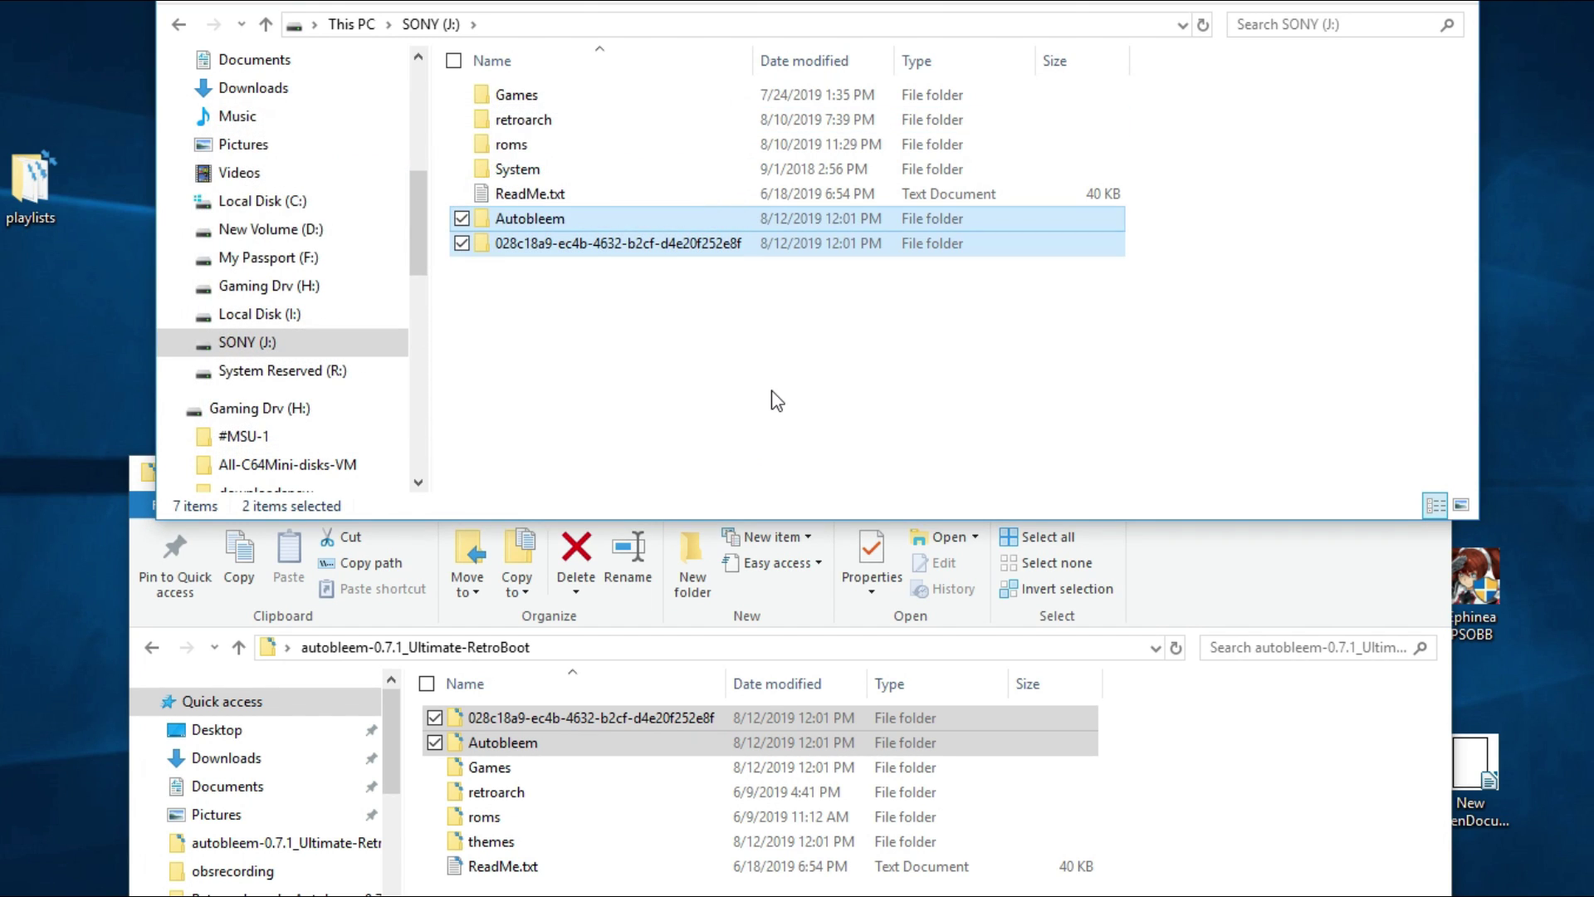
left_click(773, 392)
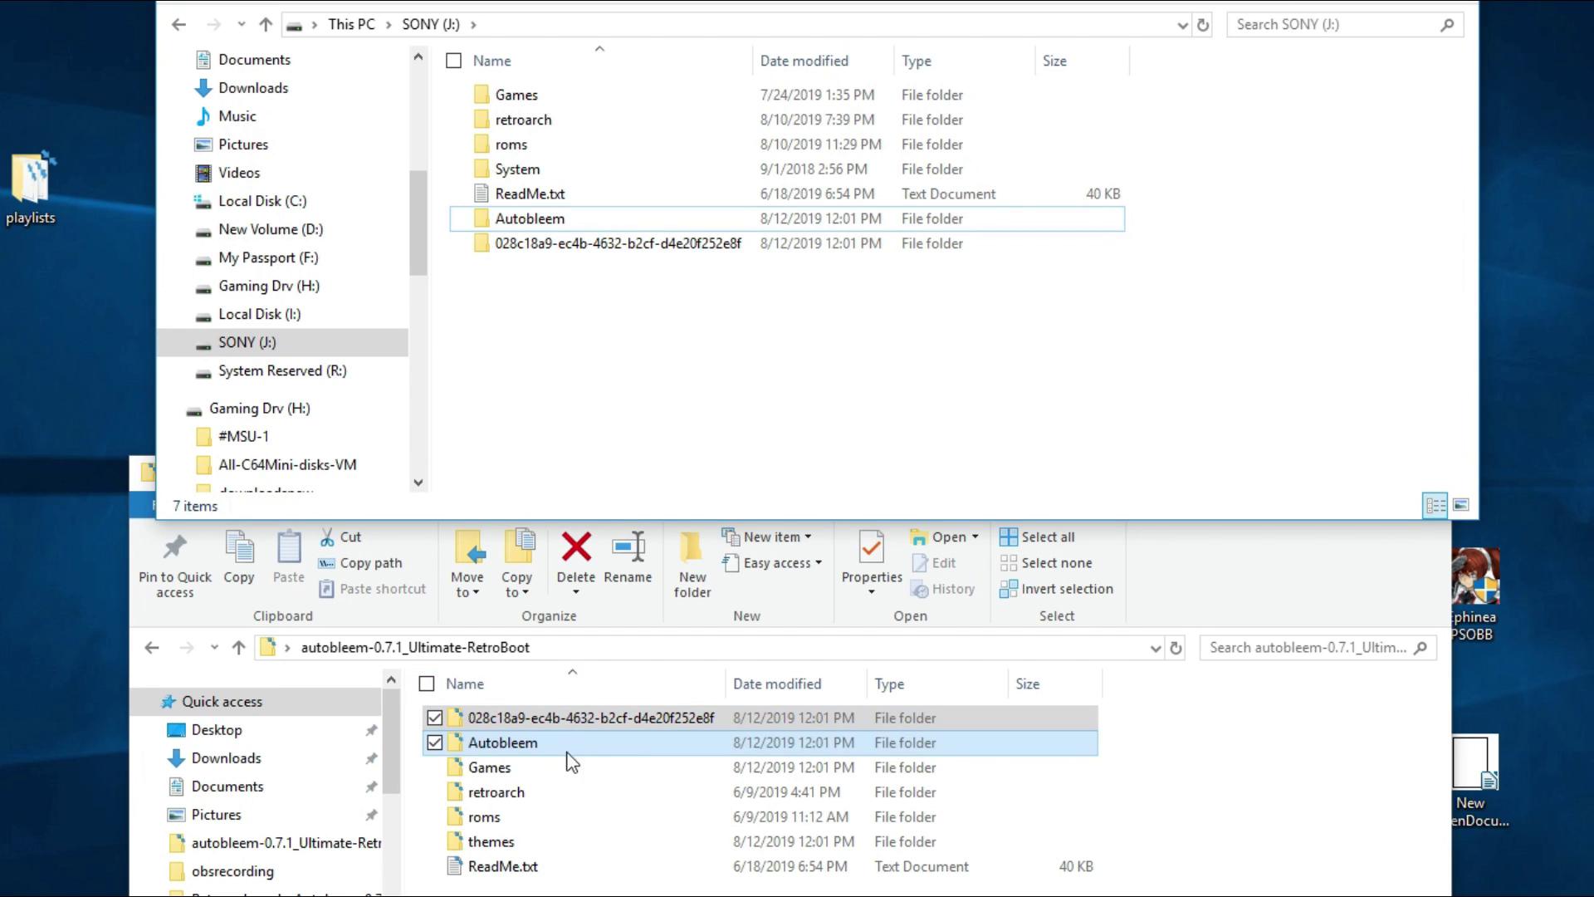
Copy the new themes folder from the extracted AutoBleem 0.7.1 package to the SONY (J:) drive root and refresh the drive's listing.
left_click(561, 845)
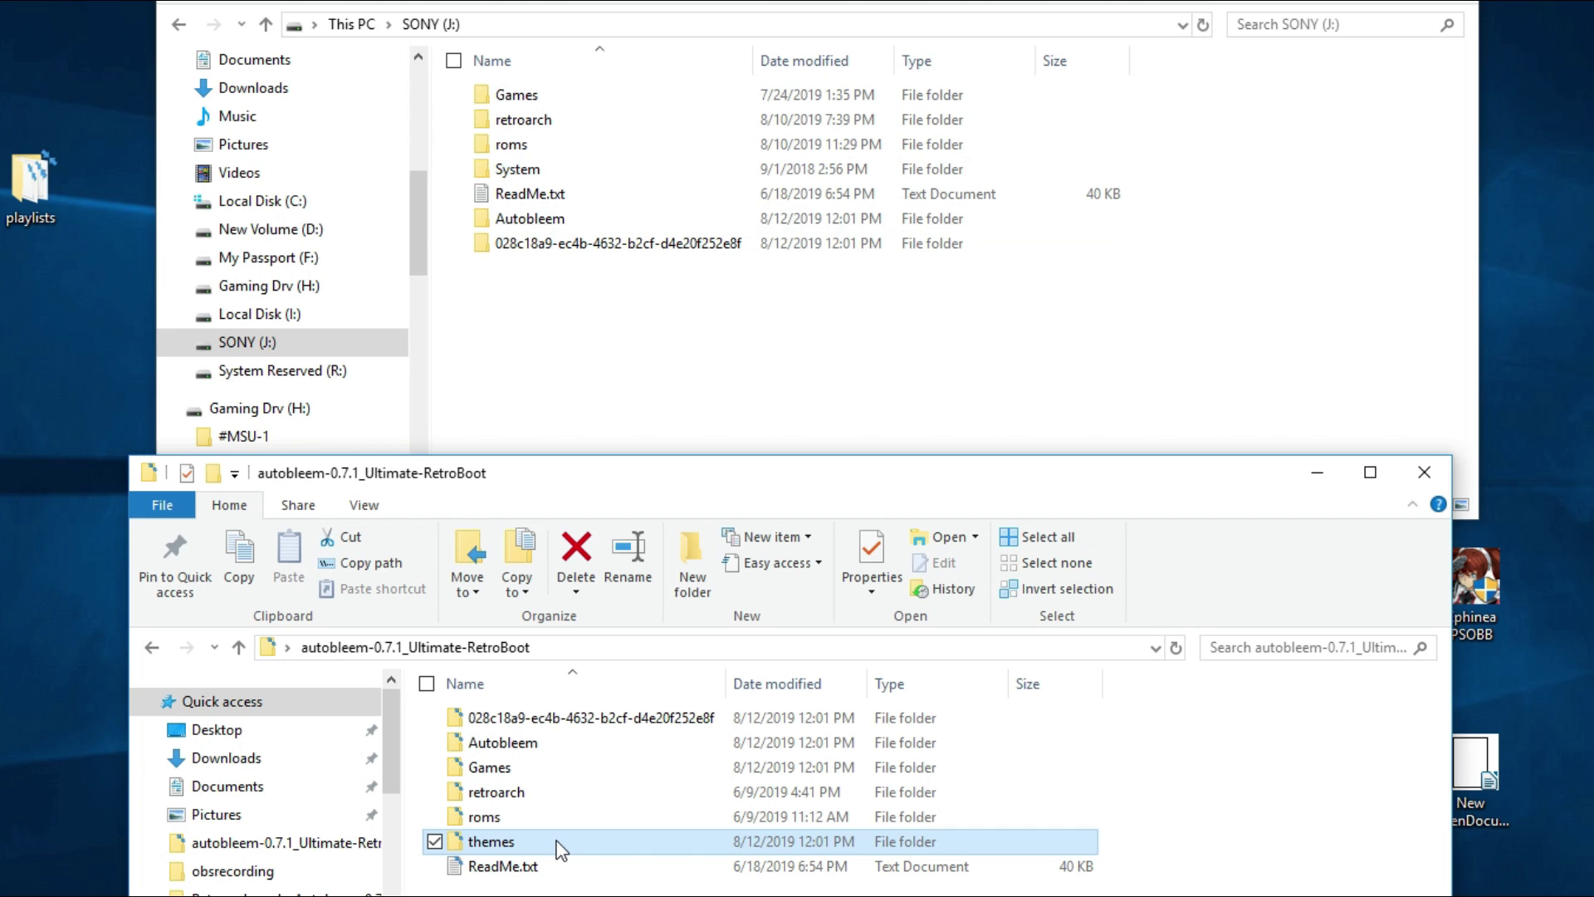
left_click_drag(558, 842, 646, 352)
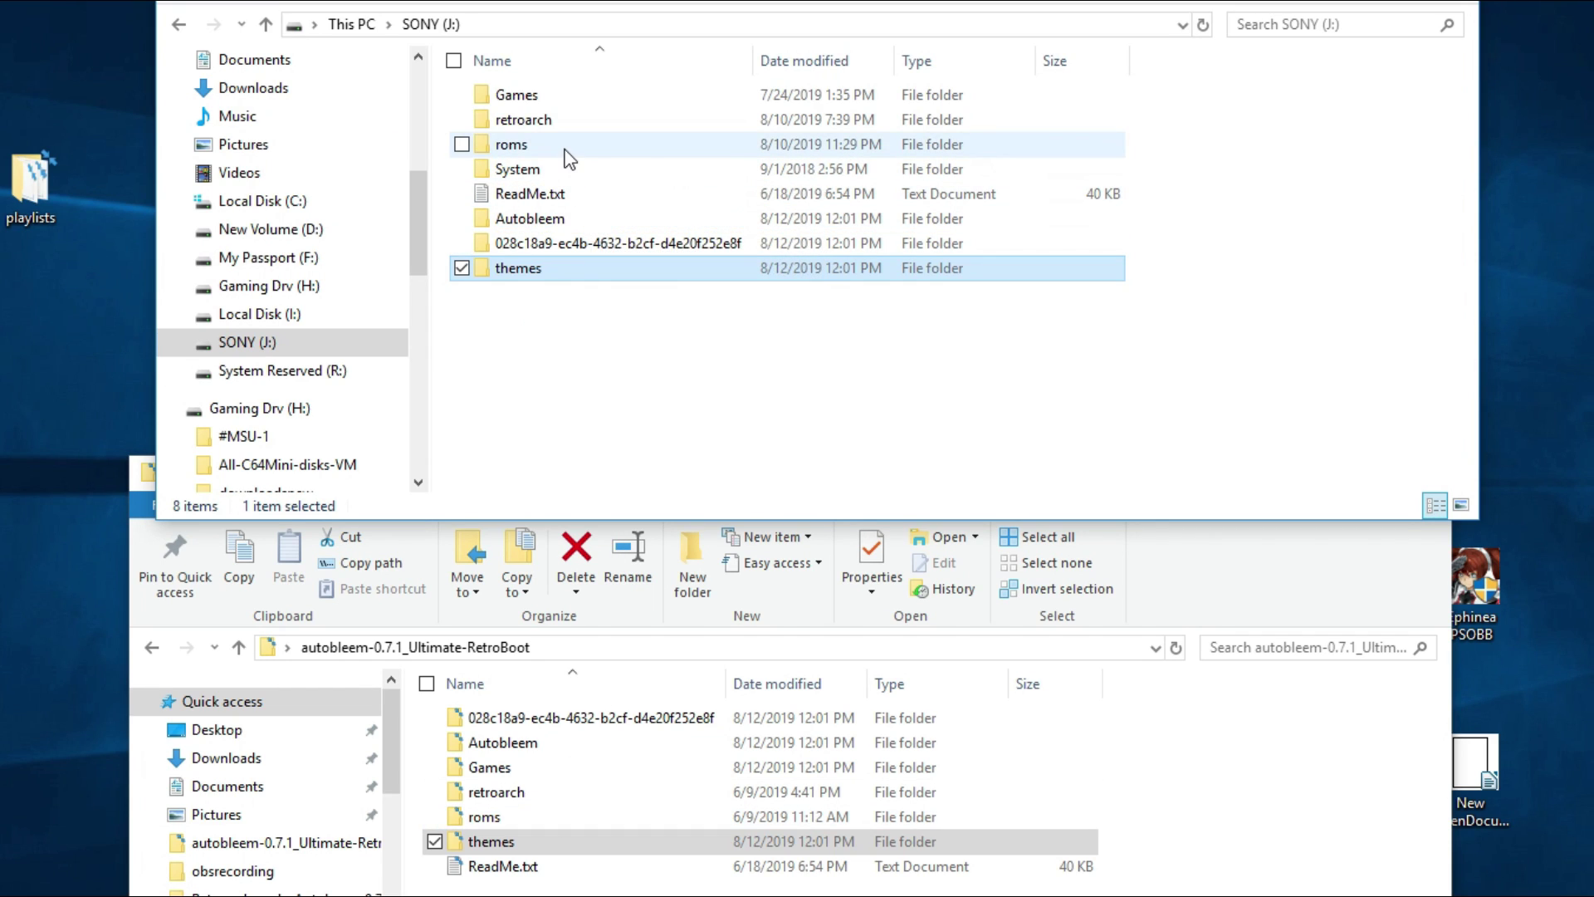
left_click(553, 102)
right_click(595, 338)
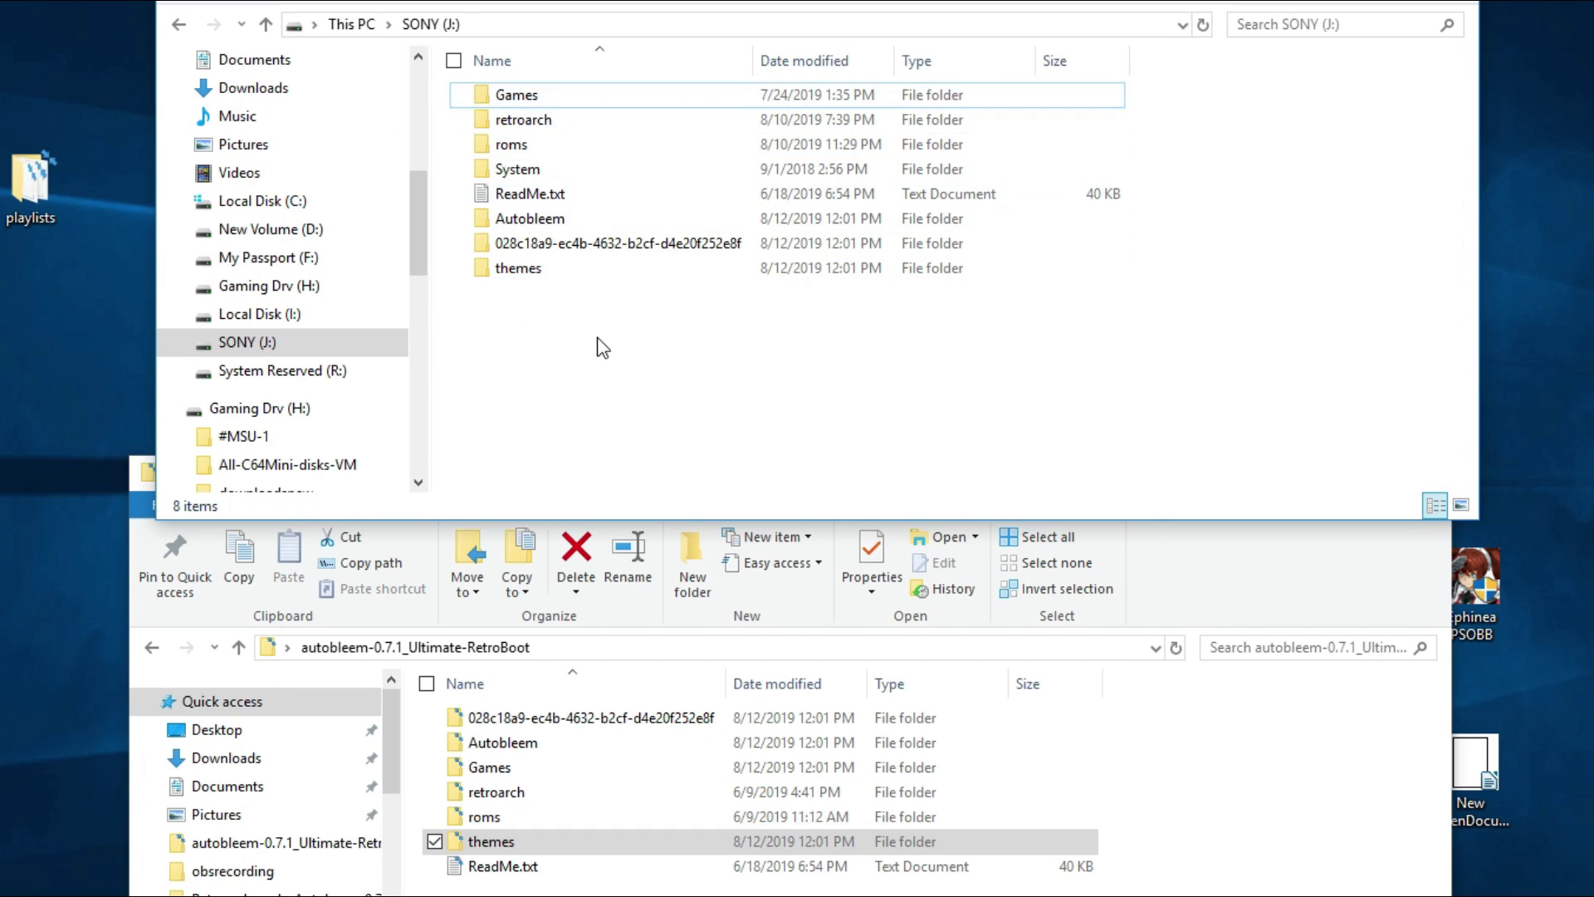
left_click(653, 433)
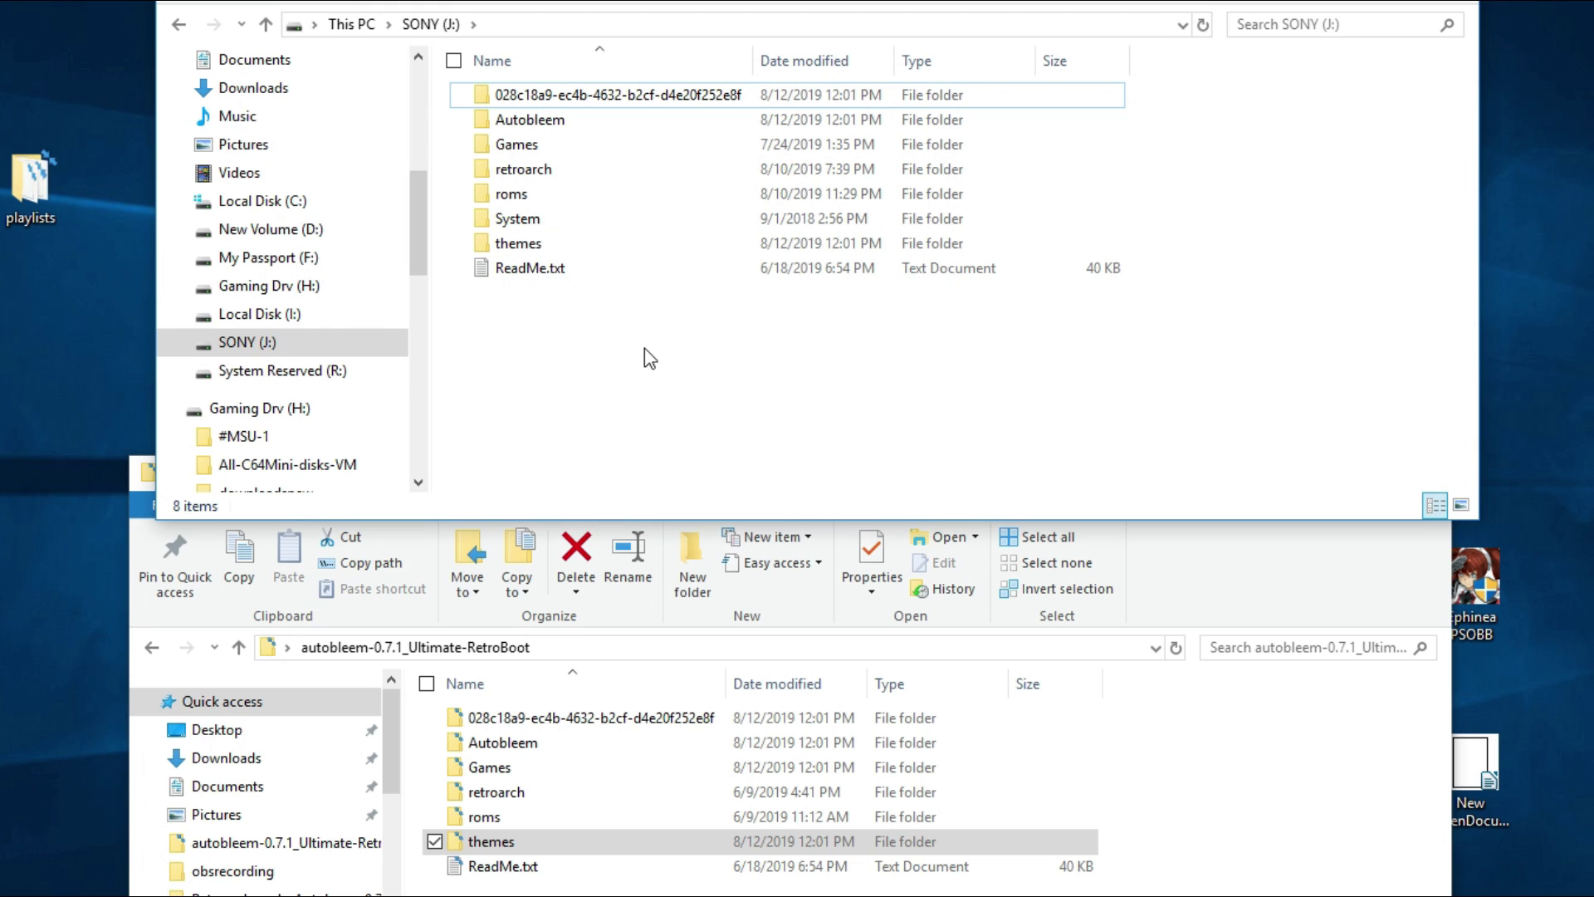
Check the contents of the Games and roms folders on the SONY (J:) drive and return to the drive root.
double_click(548, 146)
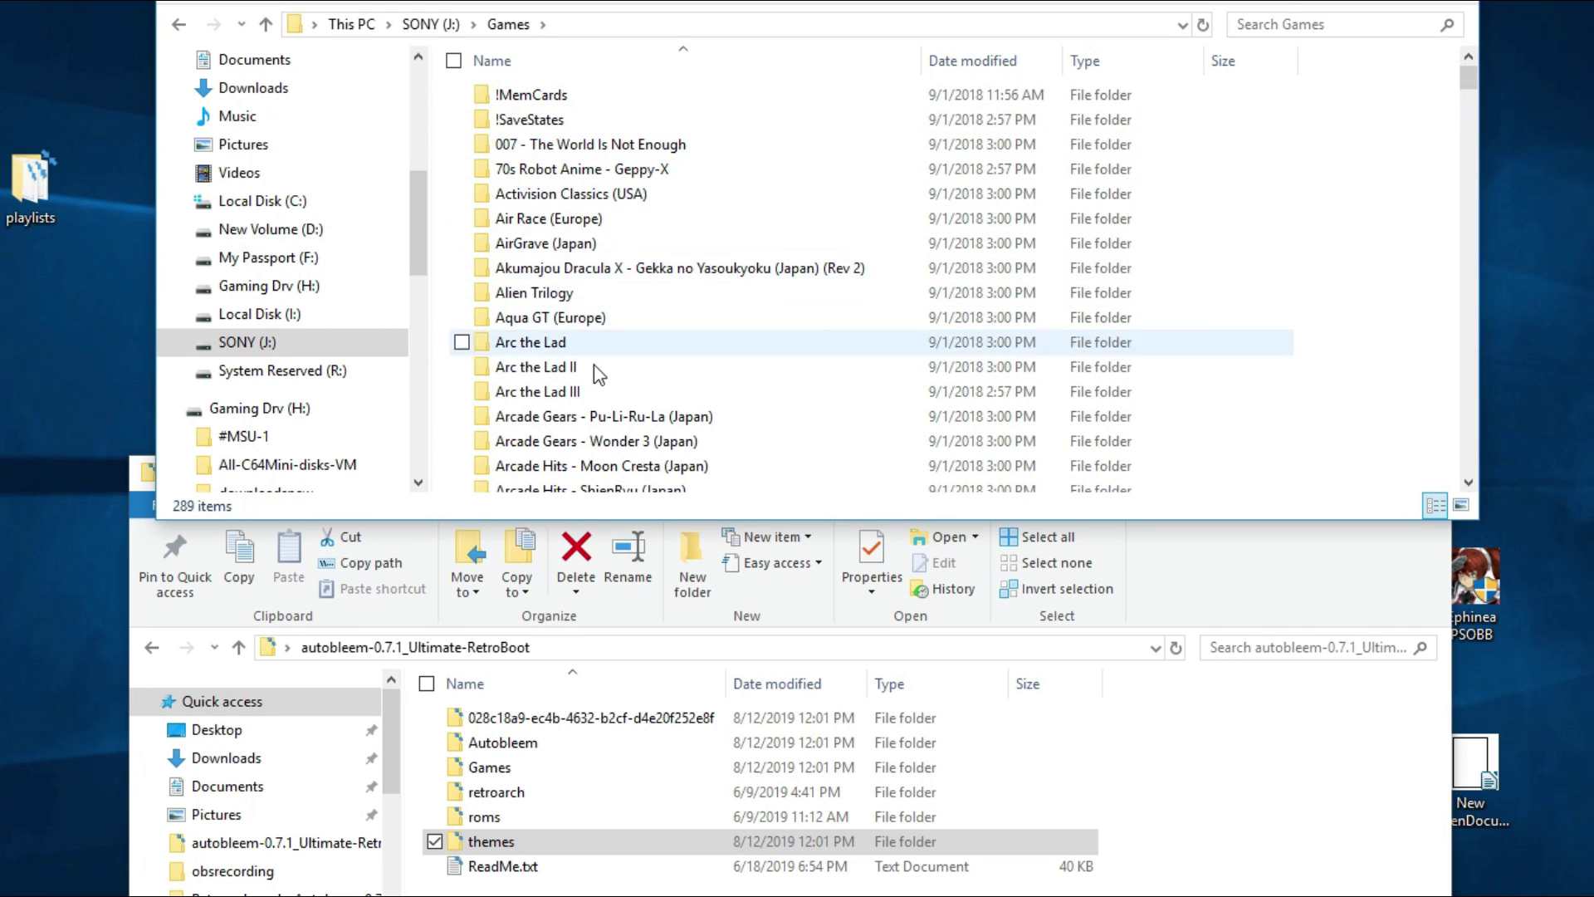
scroll(587, 402, "down", 3)
scroll(540, 484, "up", 3)
scroll(576, 167, "down", 9)
left_click(430, 24)
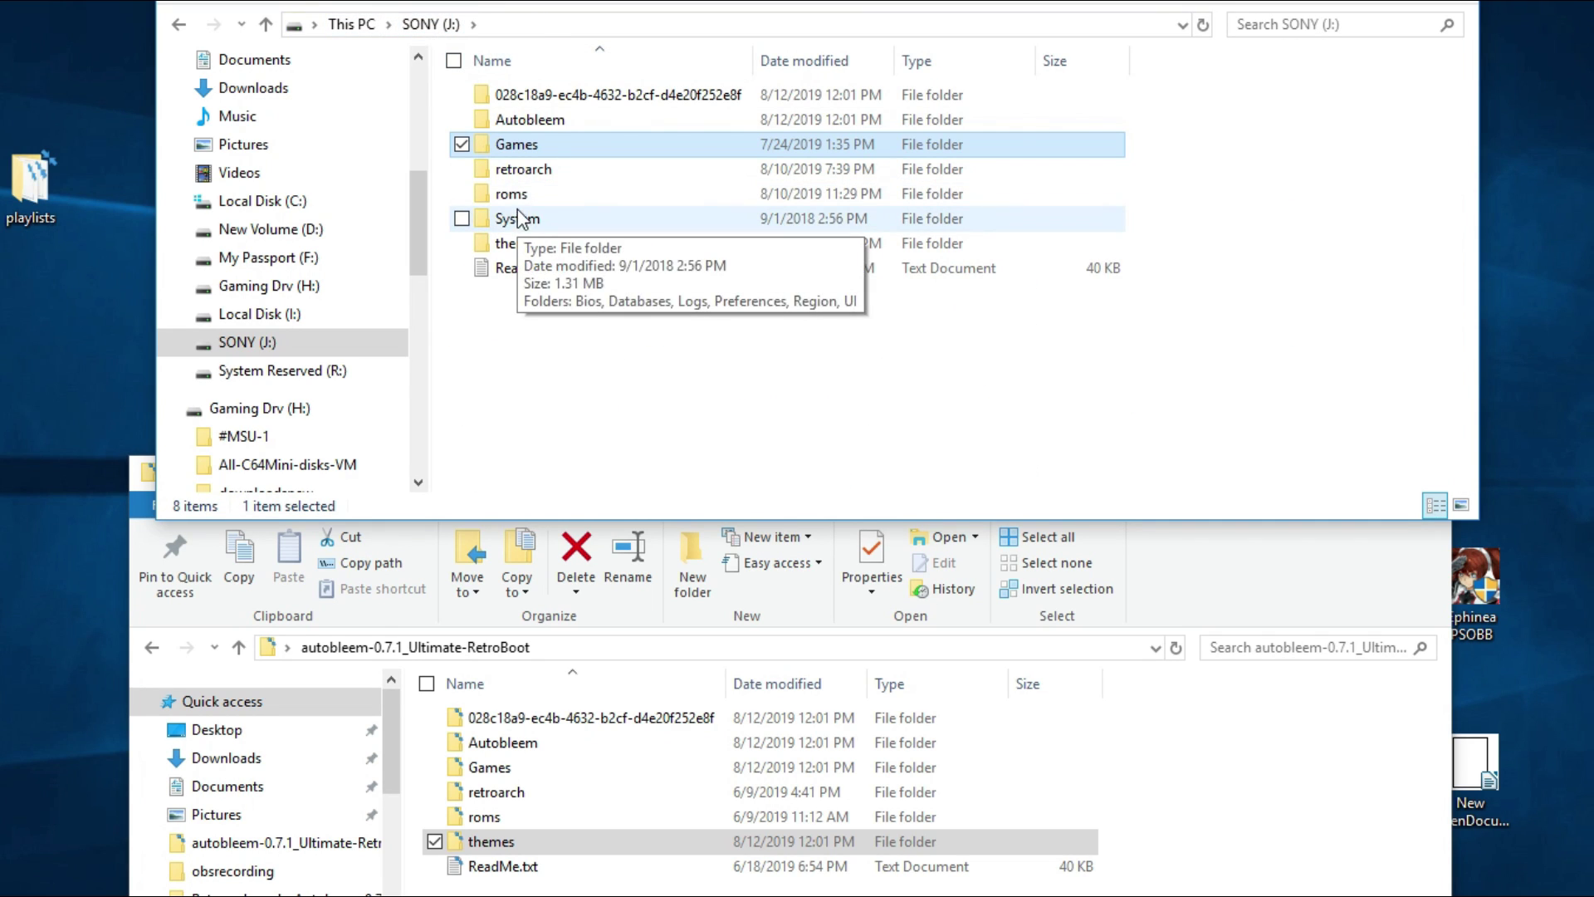
double_click(530, 185)
scroll(558, 294, "down", 2)
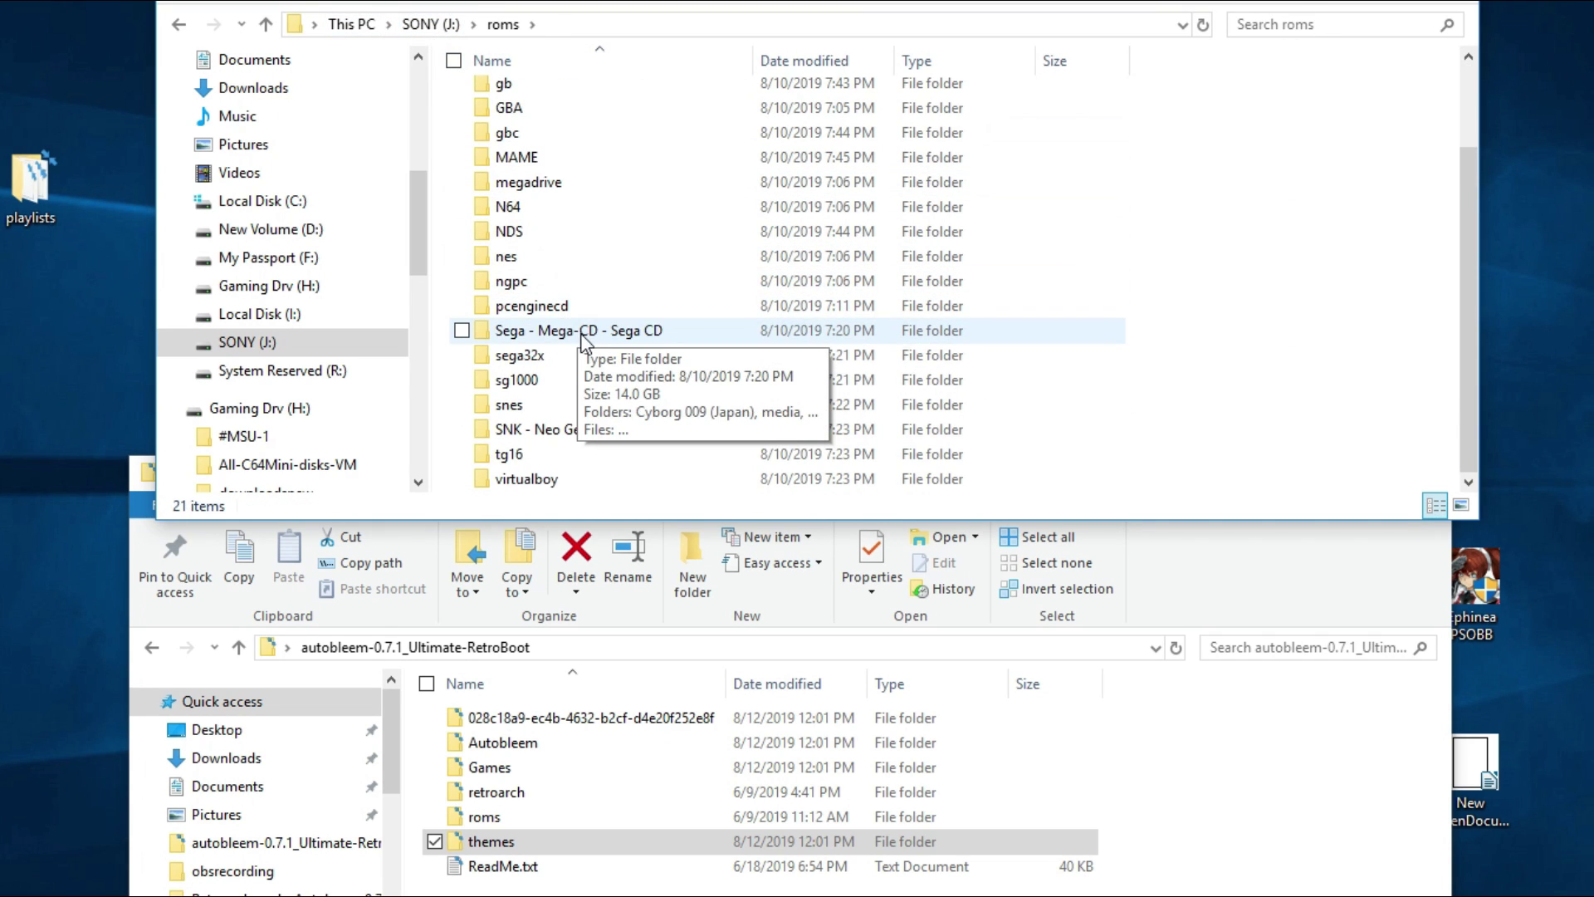
scroll(596, 356, "up", 2)
left_click(422, 35)
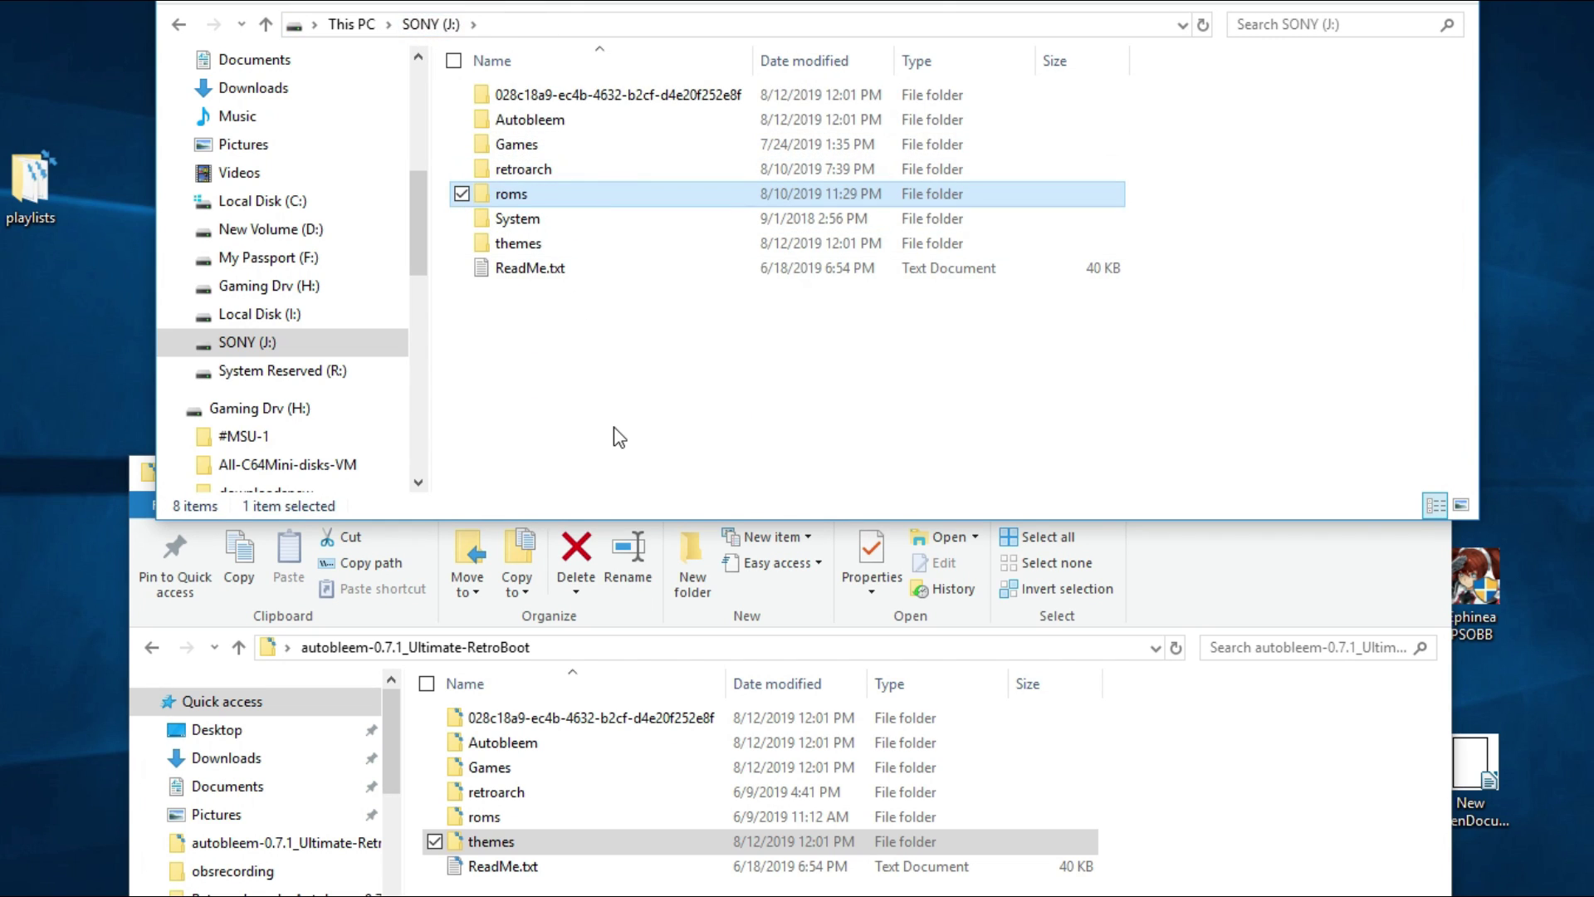
left_click(656, 413)
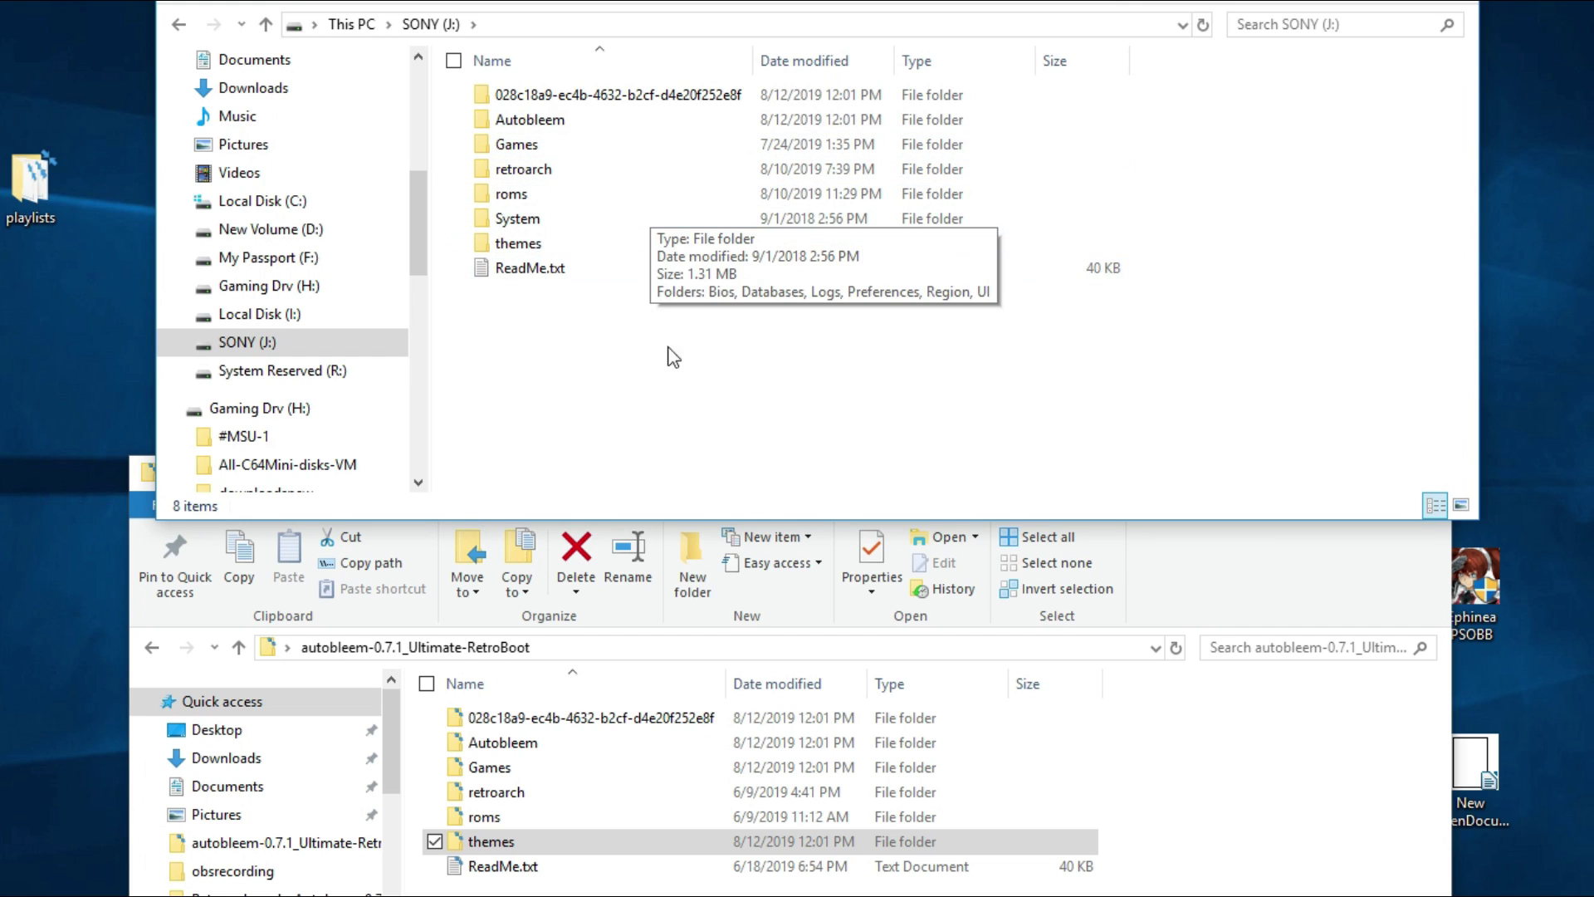
Copy the retroarch folder from the extracted package to the SONY (J:) drive root, replacing the files in the destination.
left_click(631, 887)
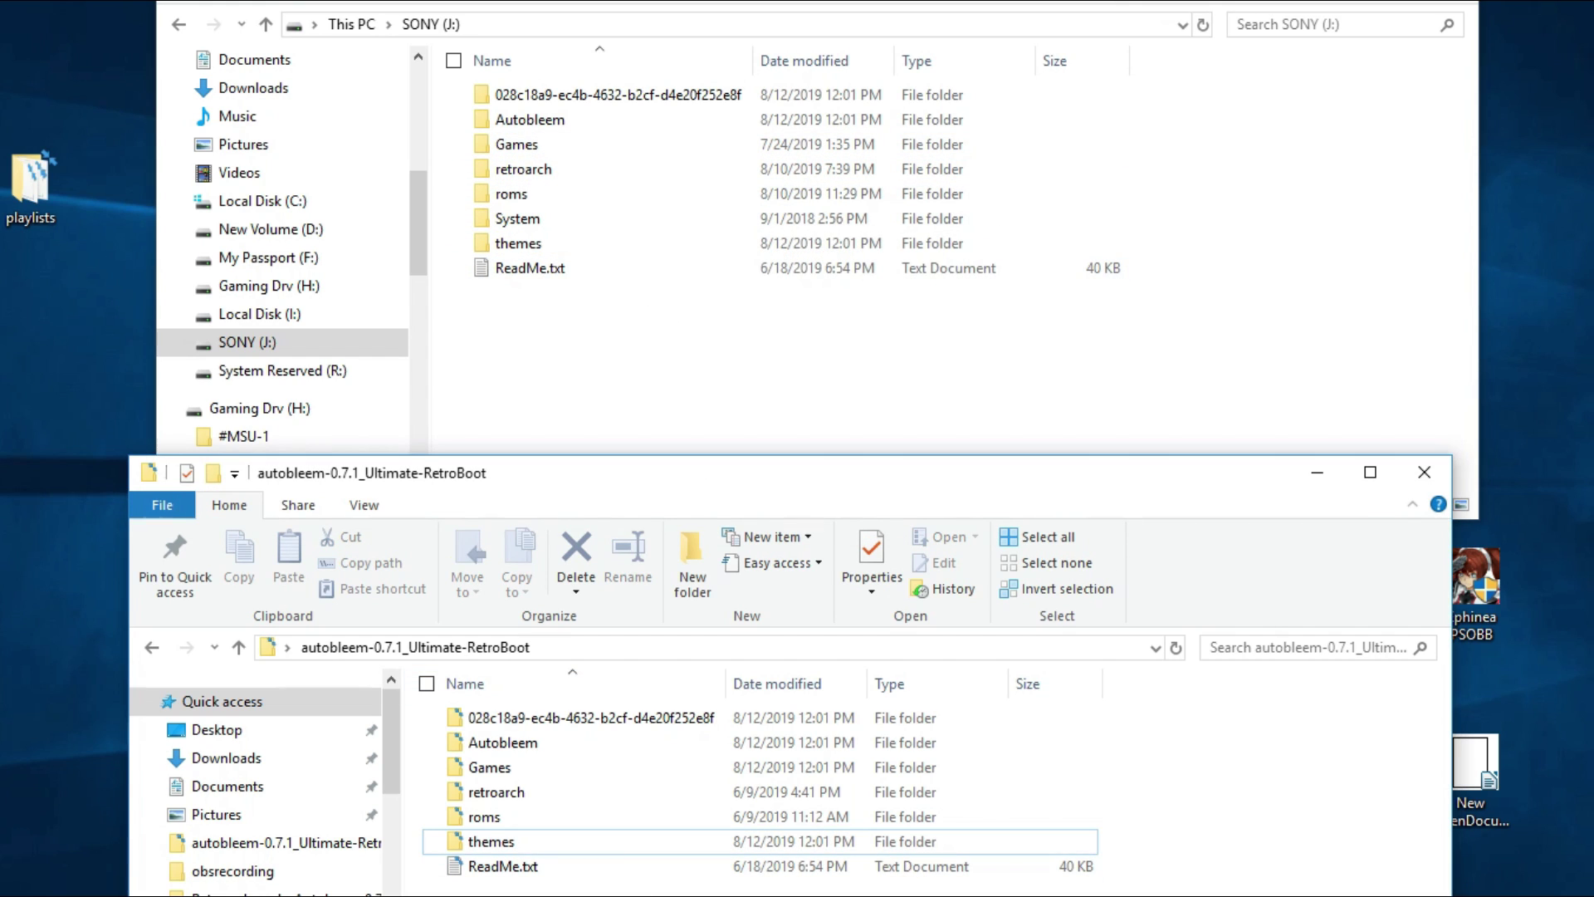
left_click(594, 797)
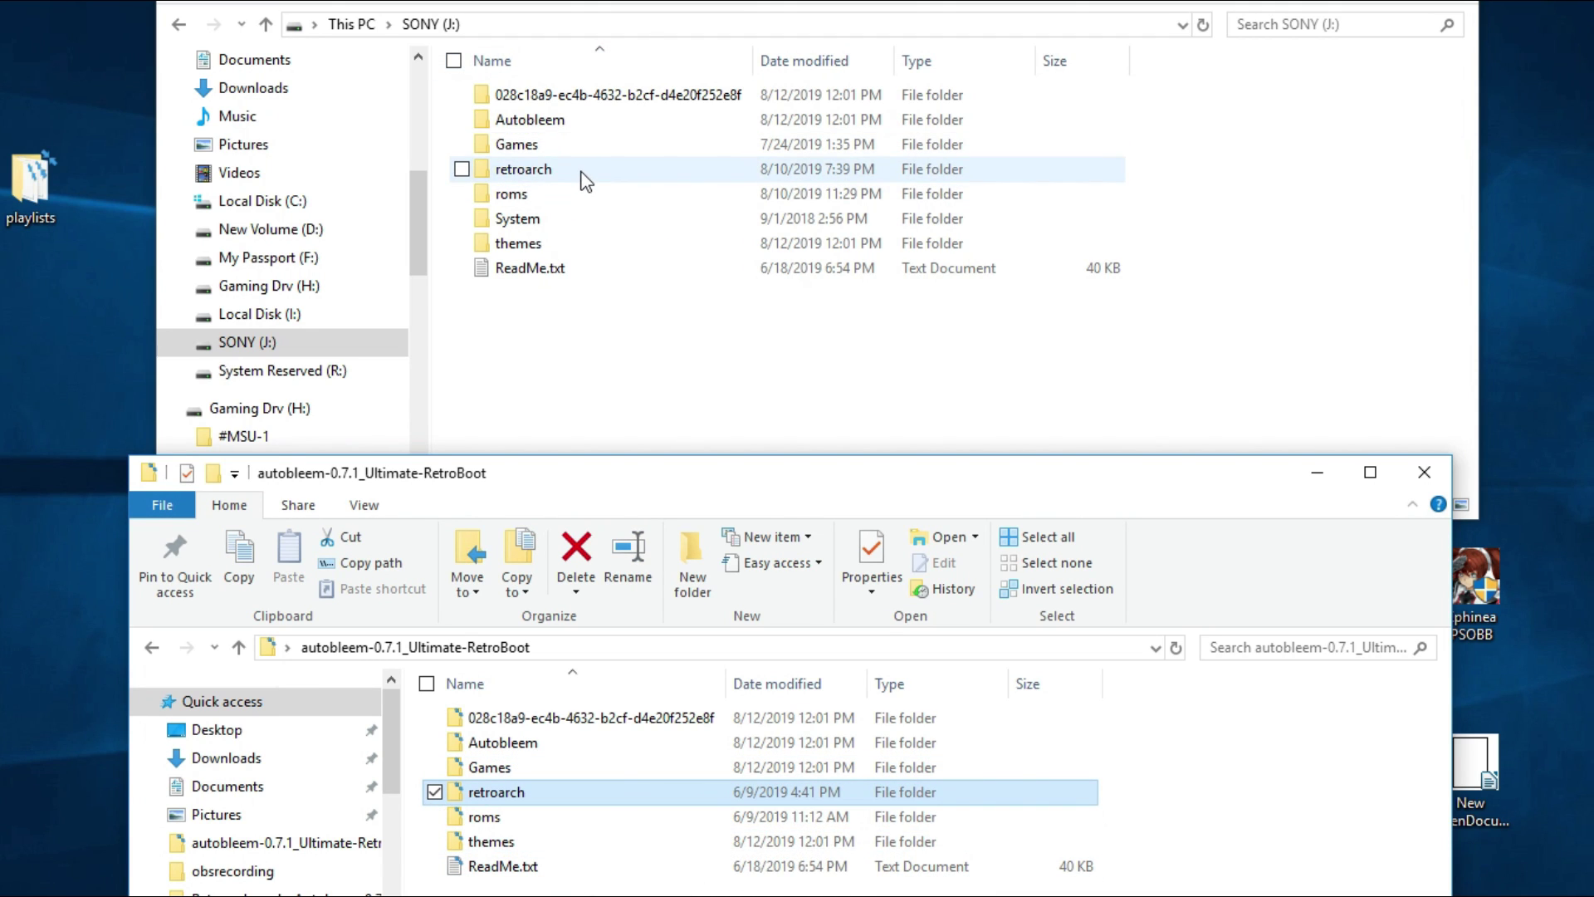
left_click(695, 343)
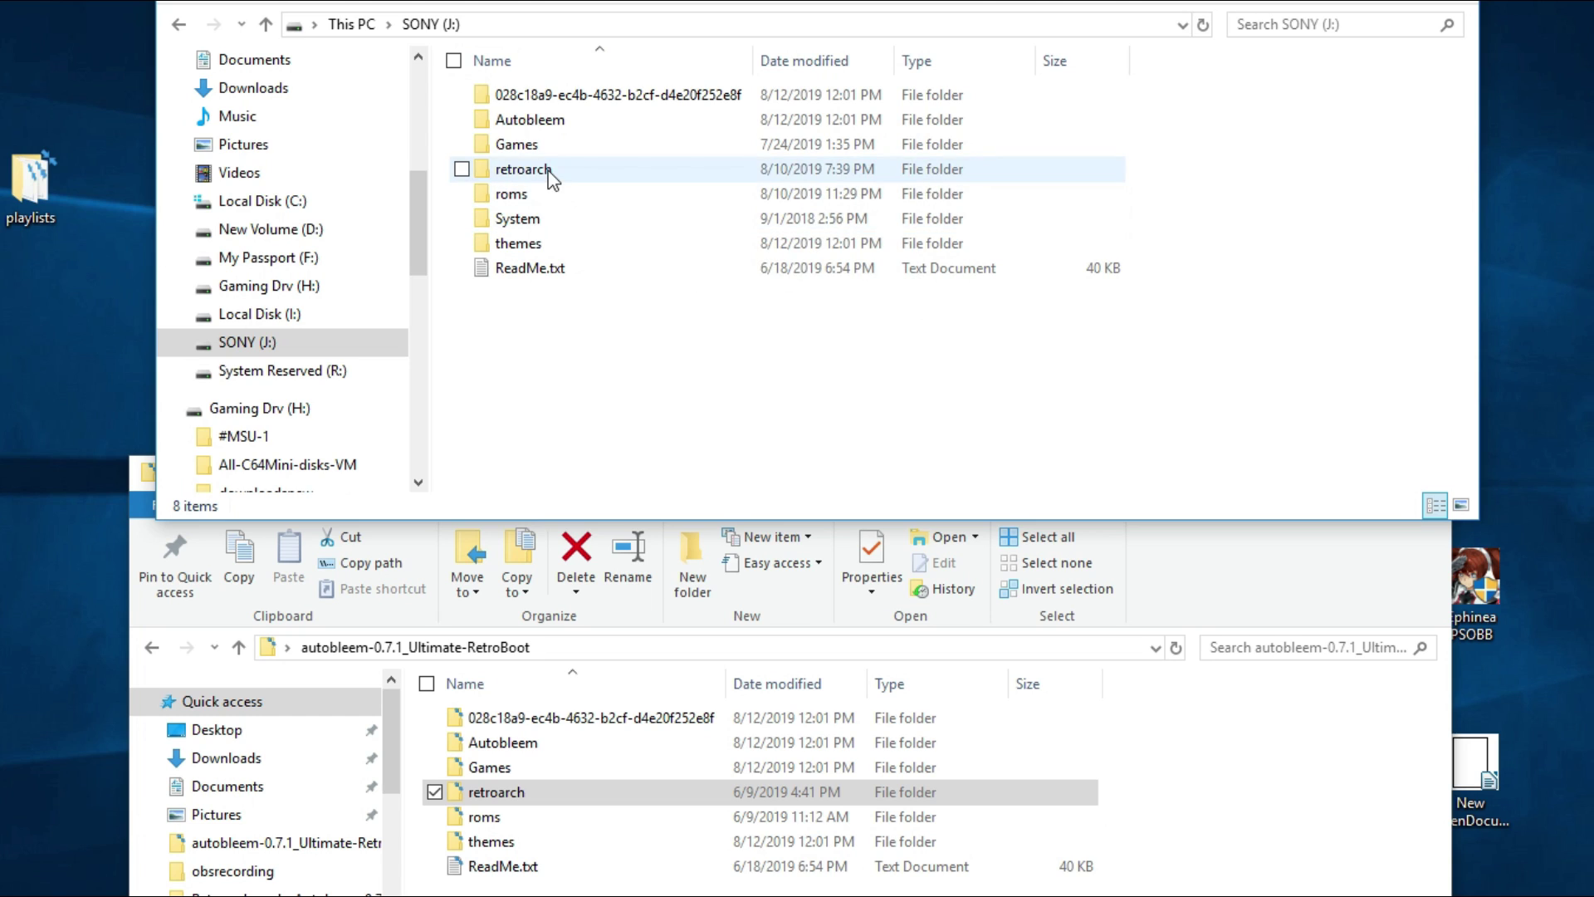
mouse_move(549, 175)
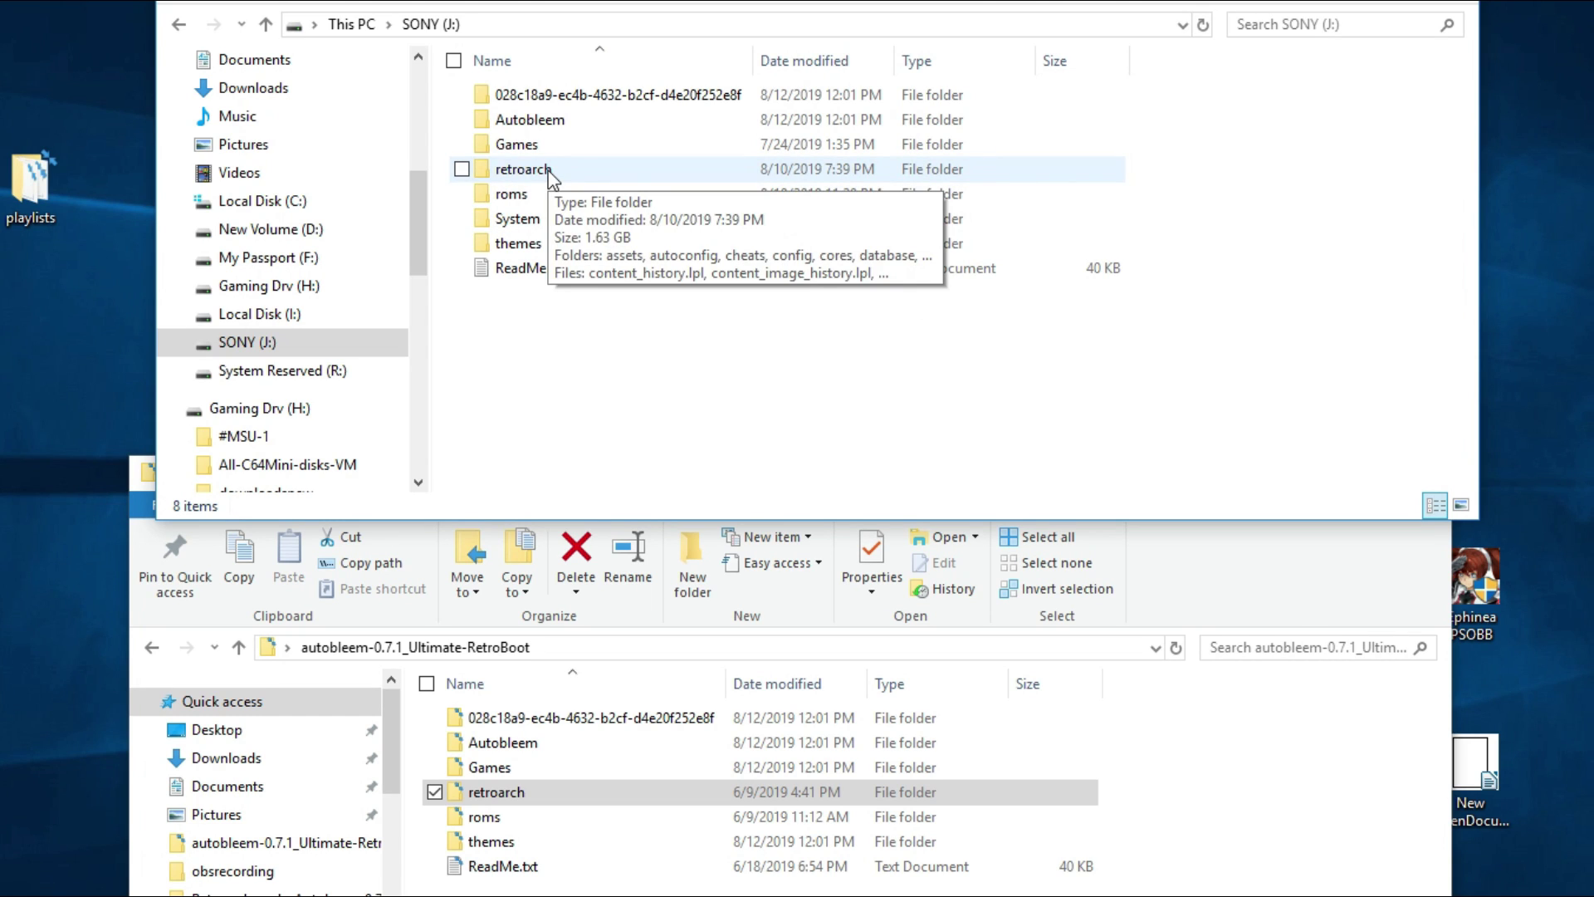
left_click(573, 887)
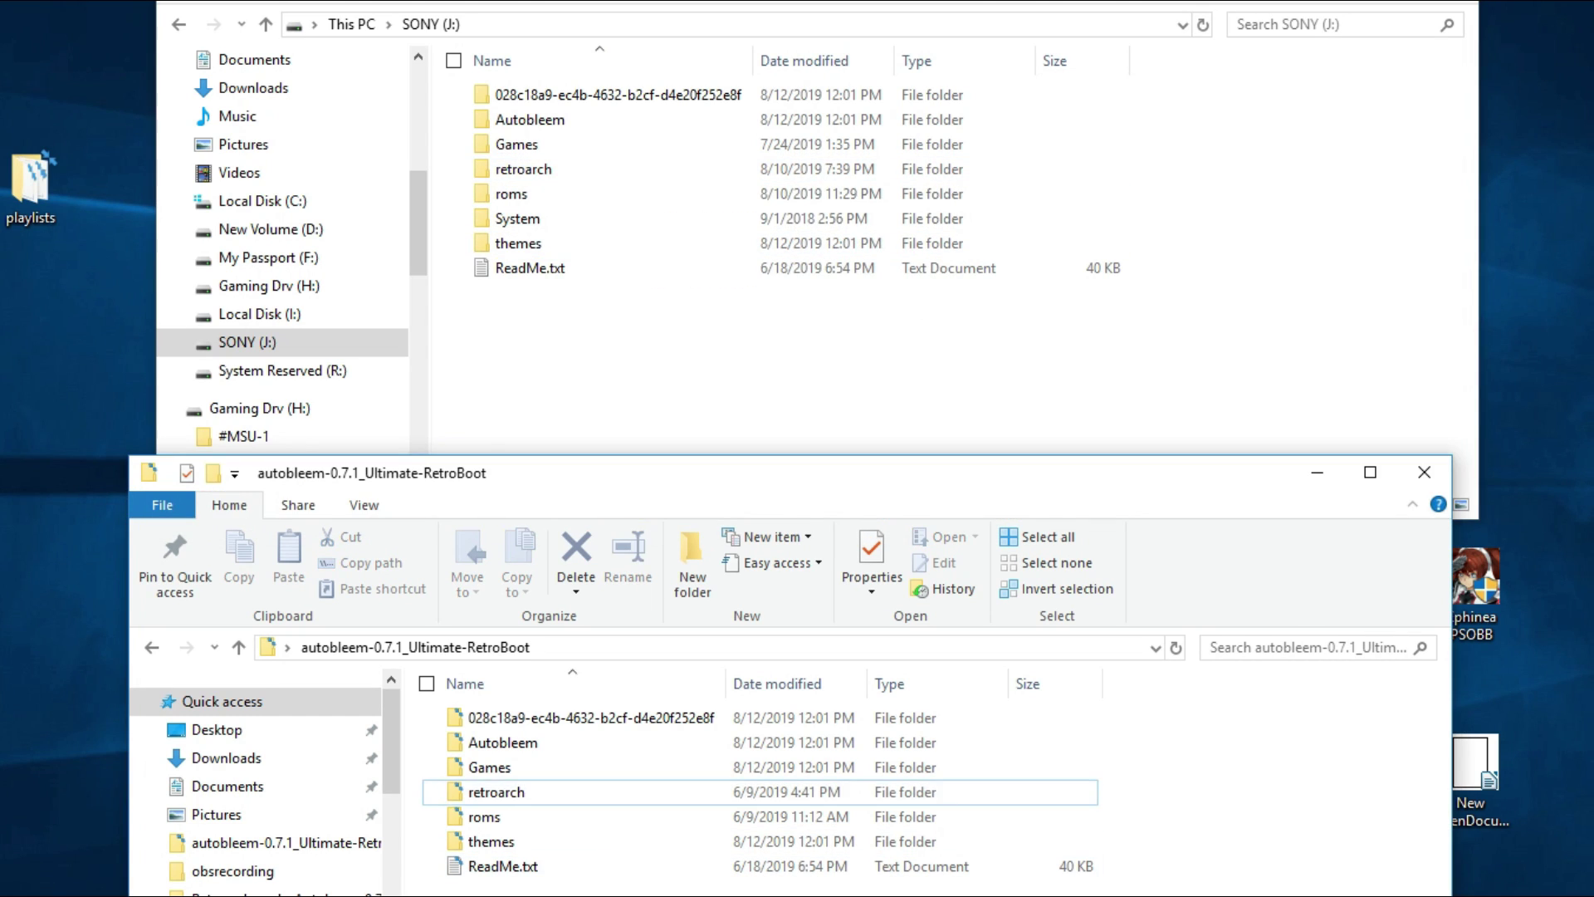
left_click(526, 793)
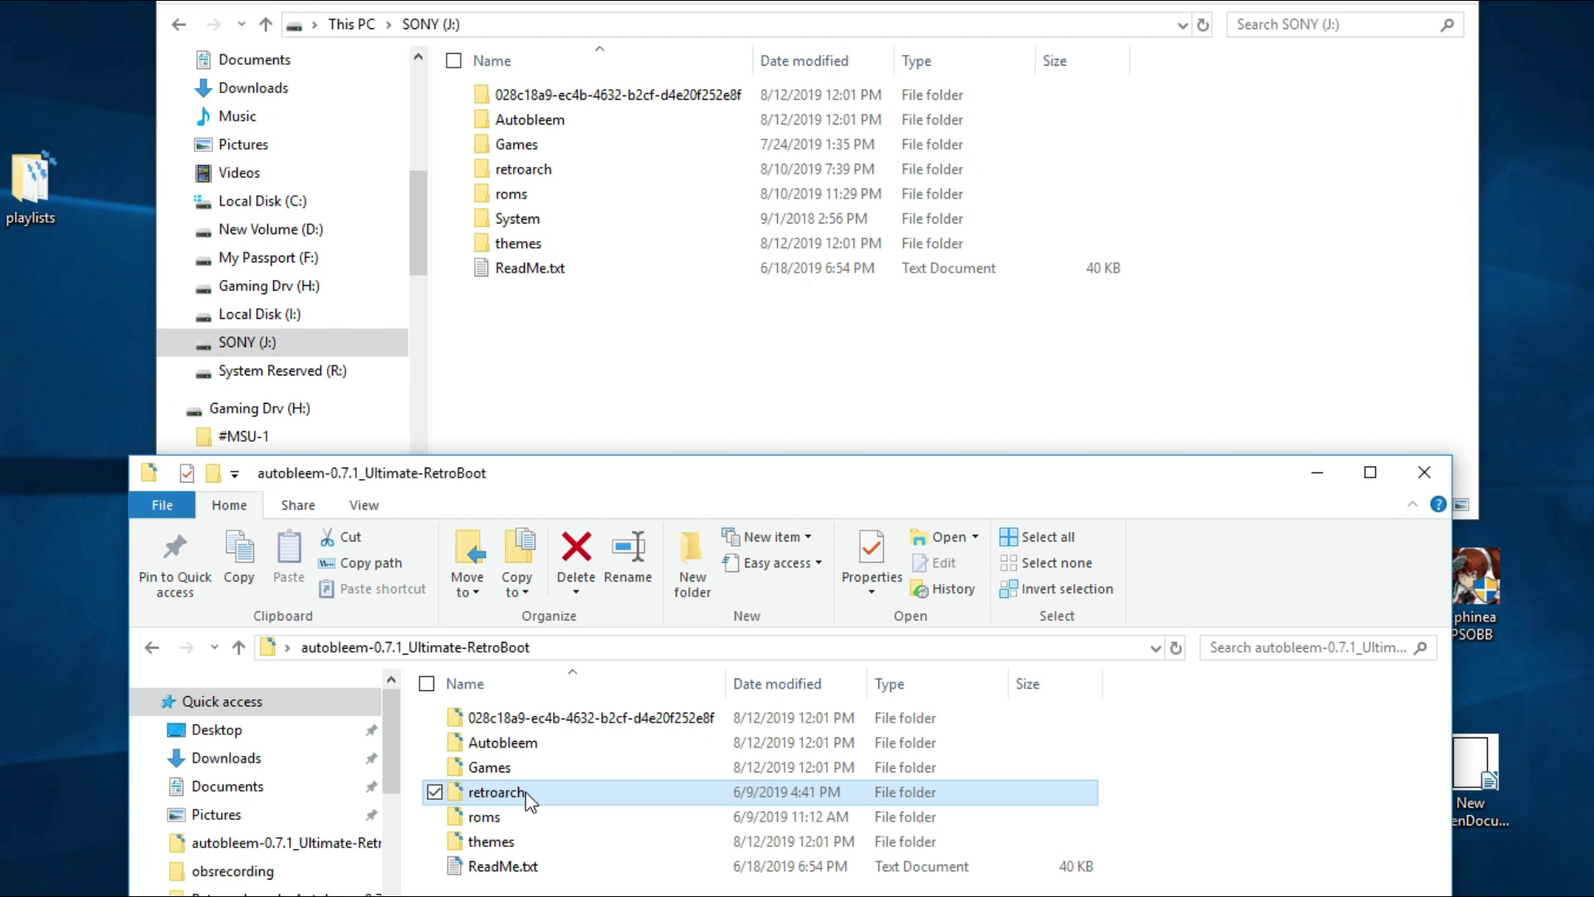
left_click_drag(526, 797, 604, 388)
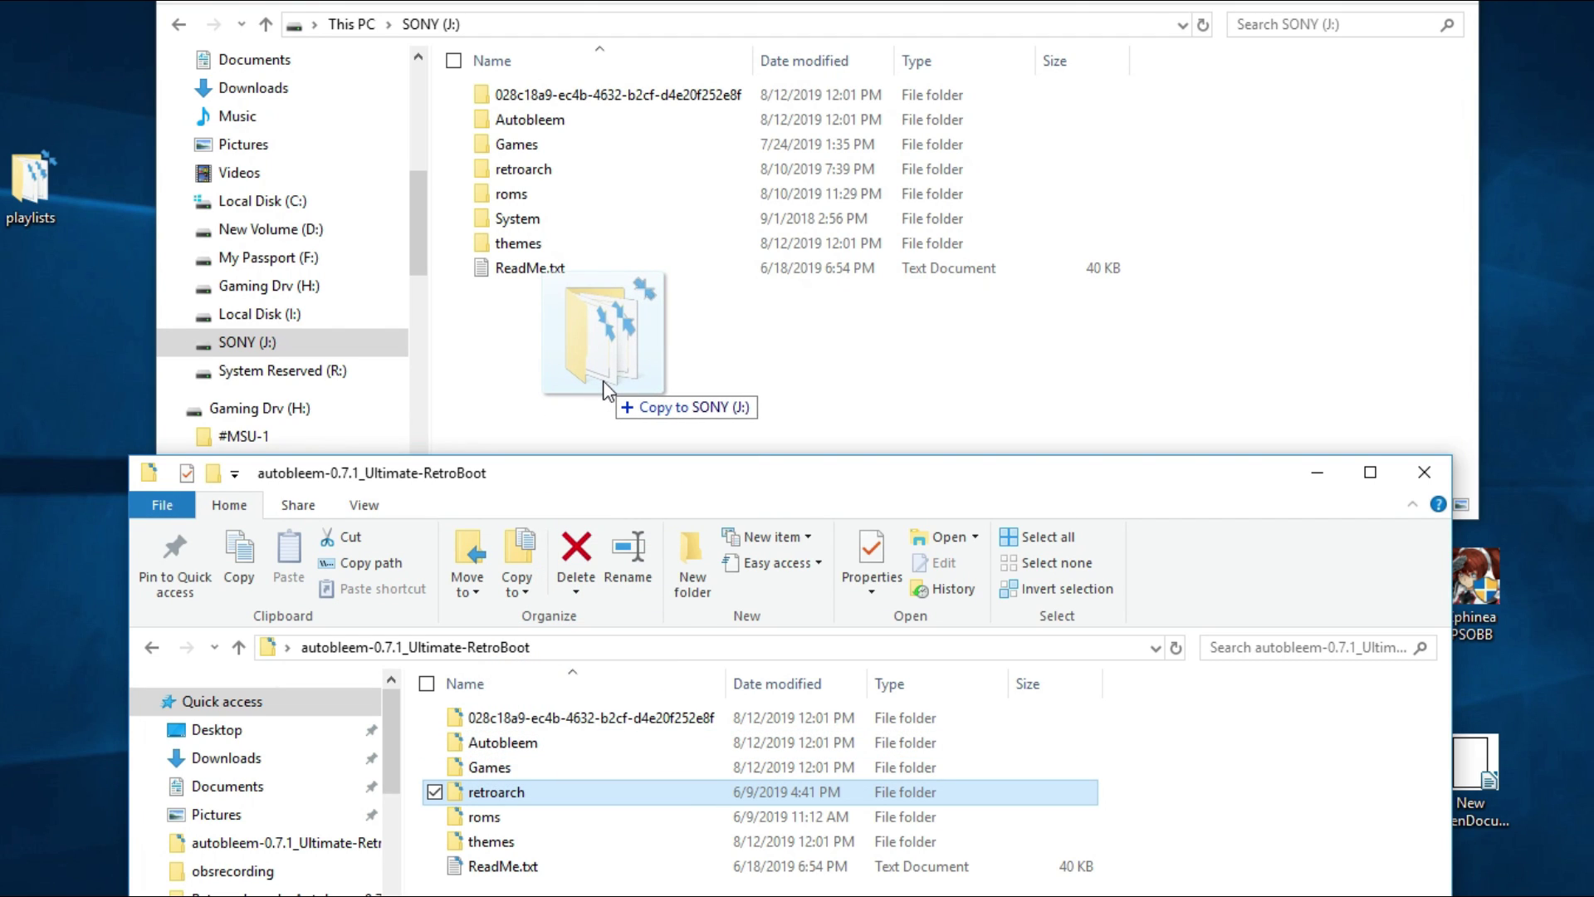
left_click_drag(604, 388, 605, 384)
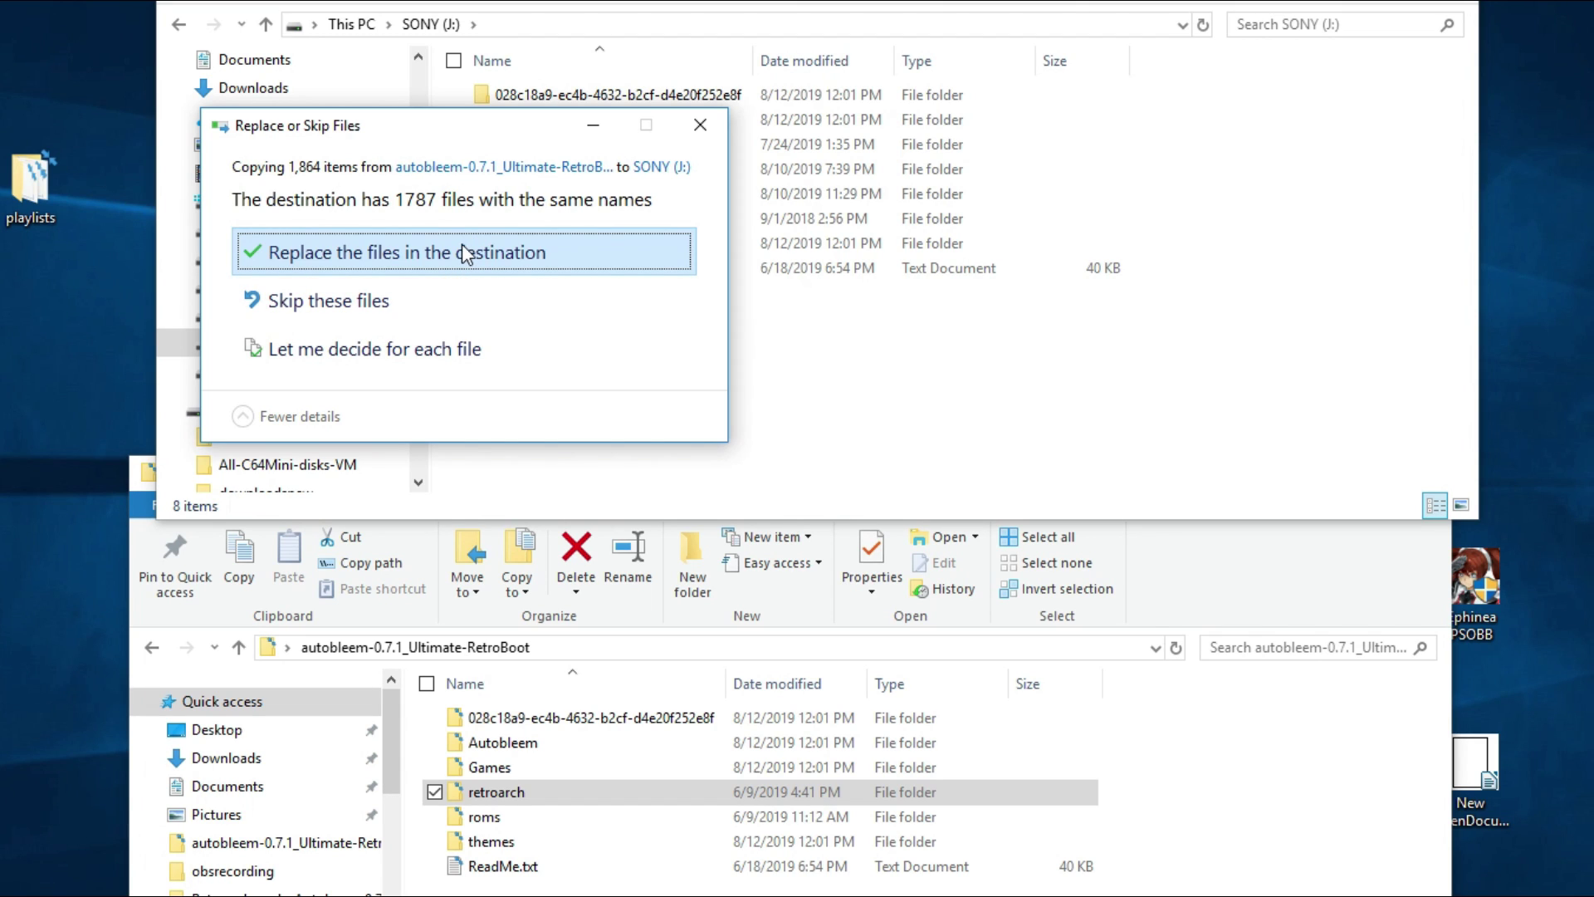
left_click(470, 253)
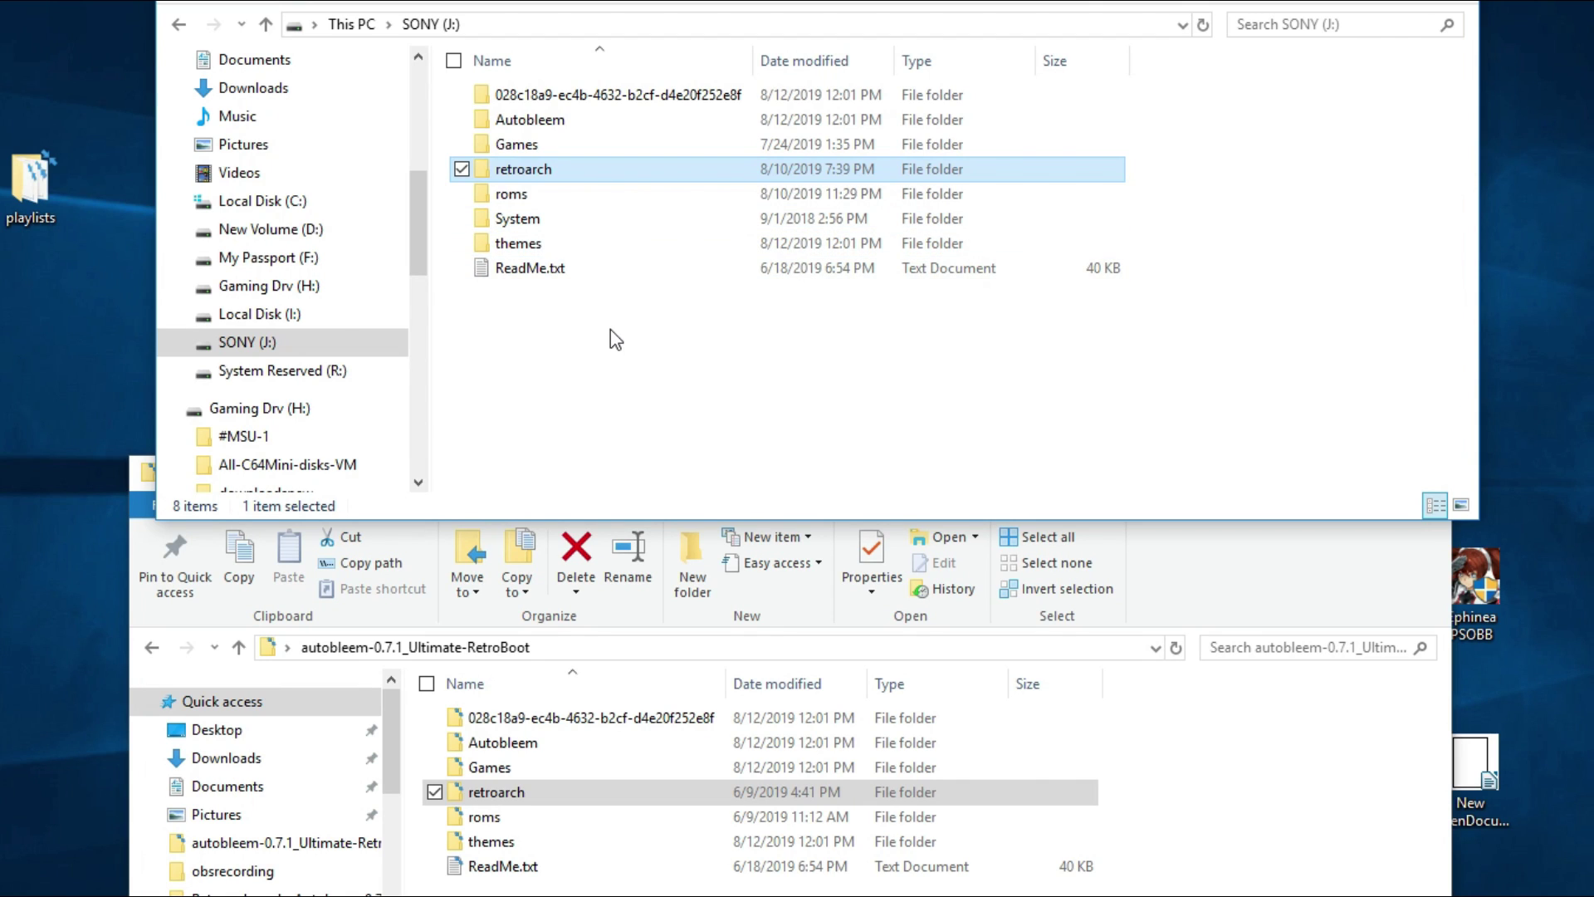
Open the Named_Boxarts folder of Nintendo - Virtual Boy inside the drive's retroarch thumbnails folder.
double_click(566, 166)
scroll(566, 171, "down", 3)
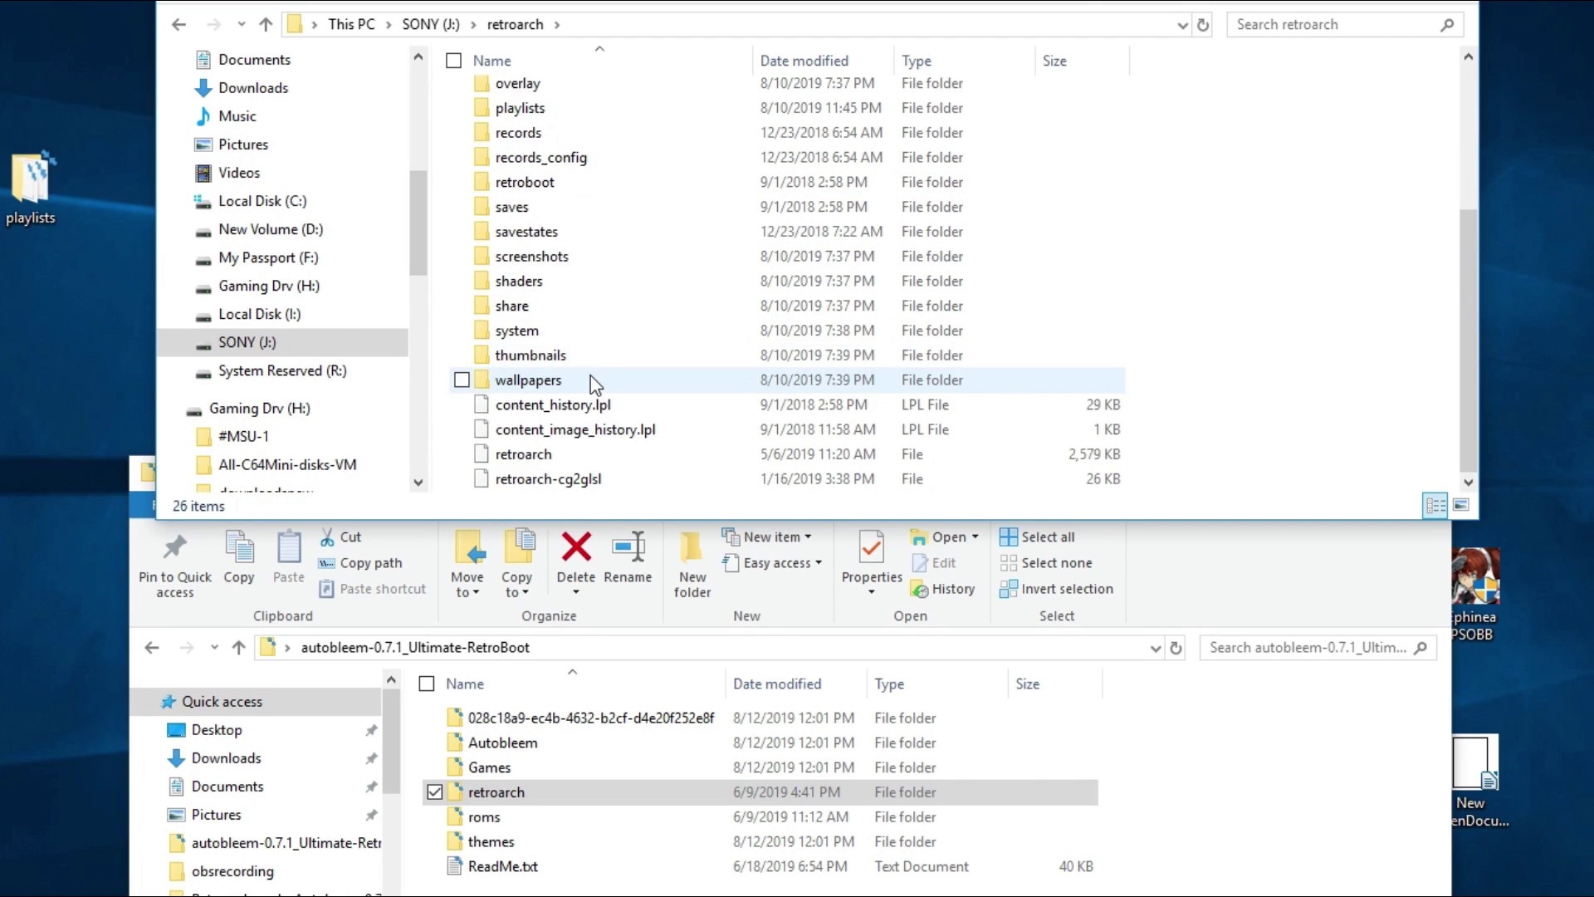
double_click(580, 357)
scroll(637, 245, "down", 3)
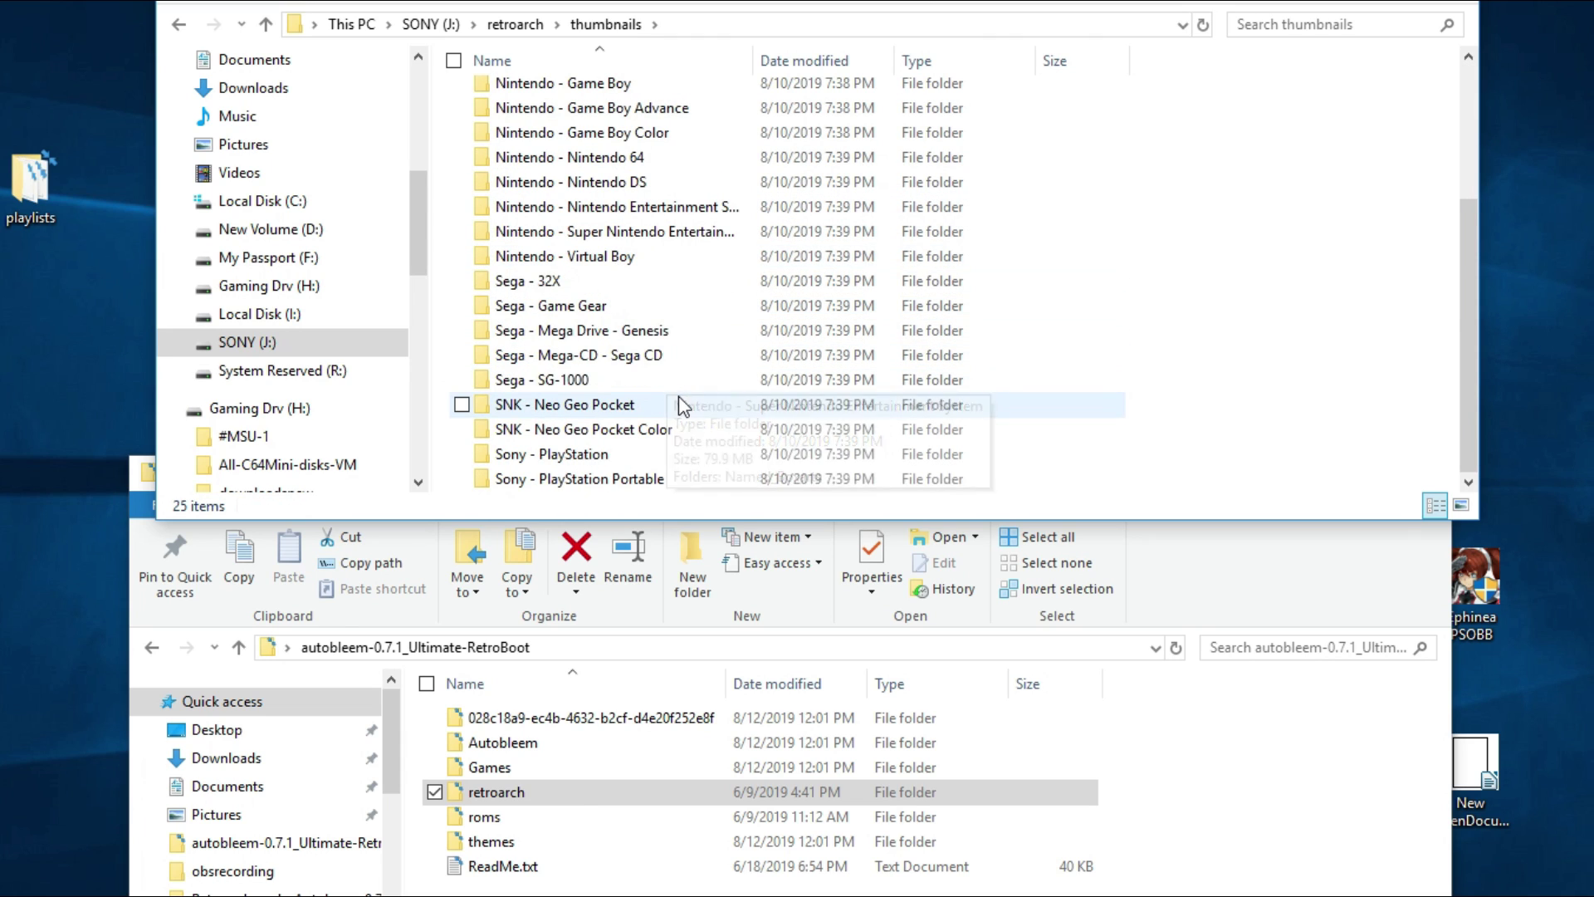
double_click(619, 264)
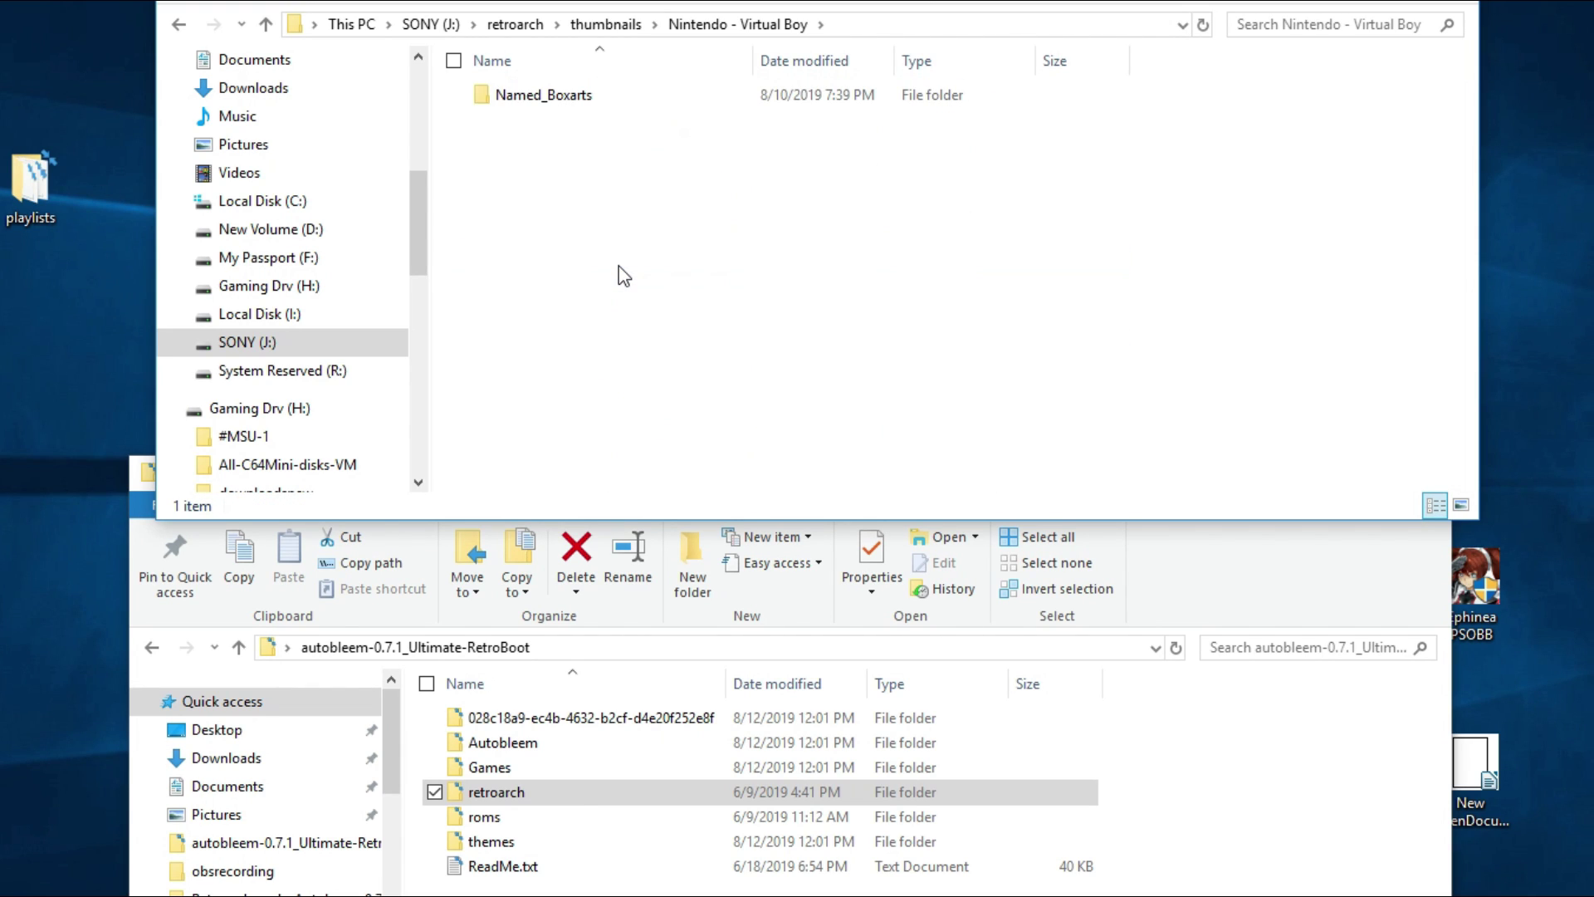
left_click(566, 106)
double_click(566, 106)
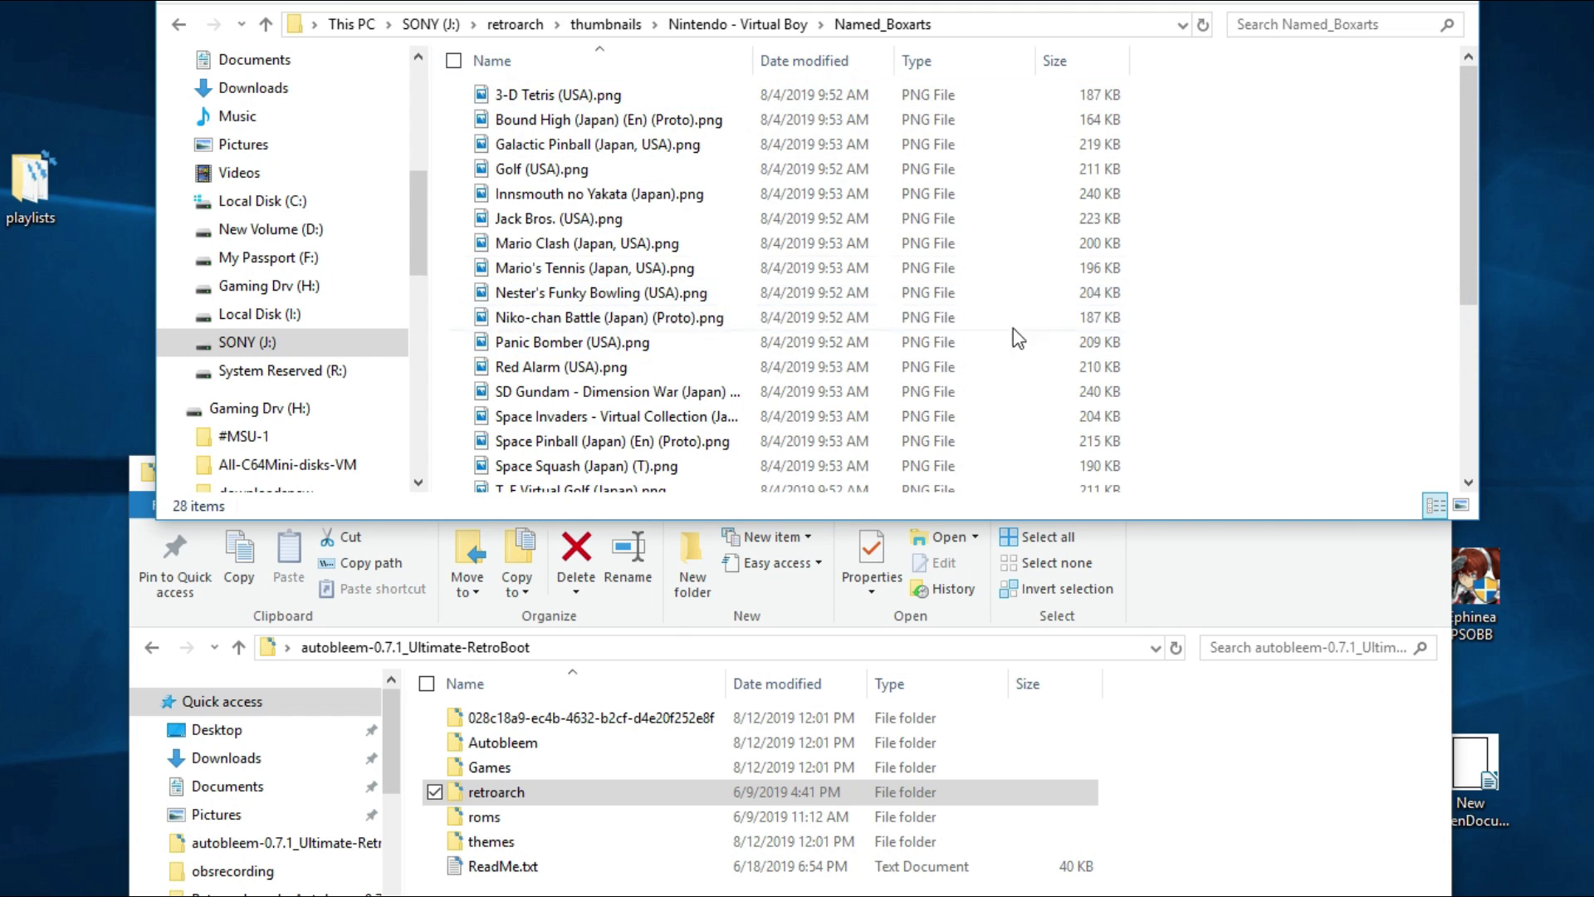
Show the Virtual Boy box art images as large icons, look through them, and return to the SONY (J:) drive root.
right_click(1288, 217)
mouse_move(1336, 237)
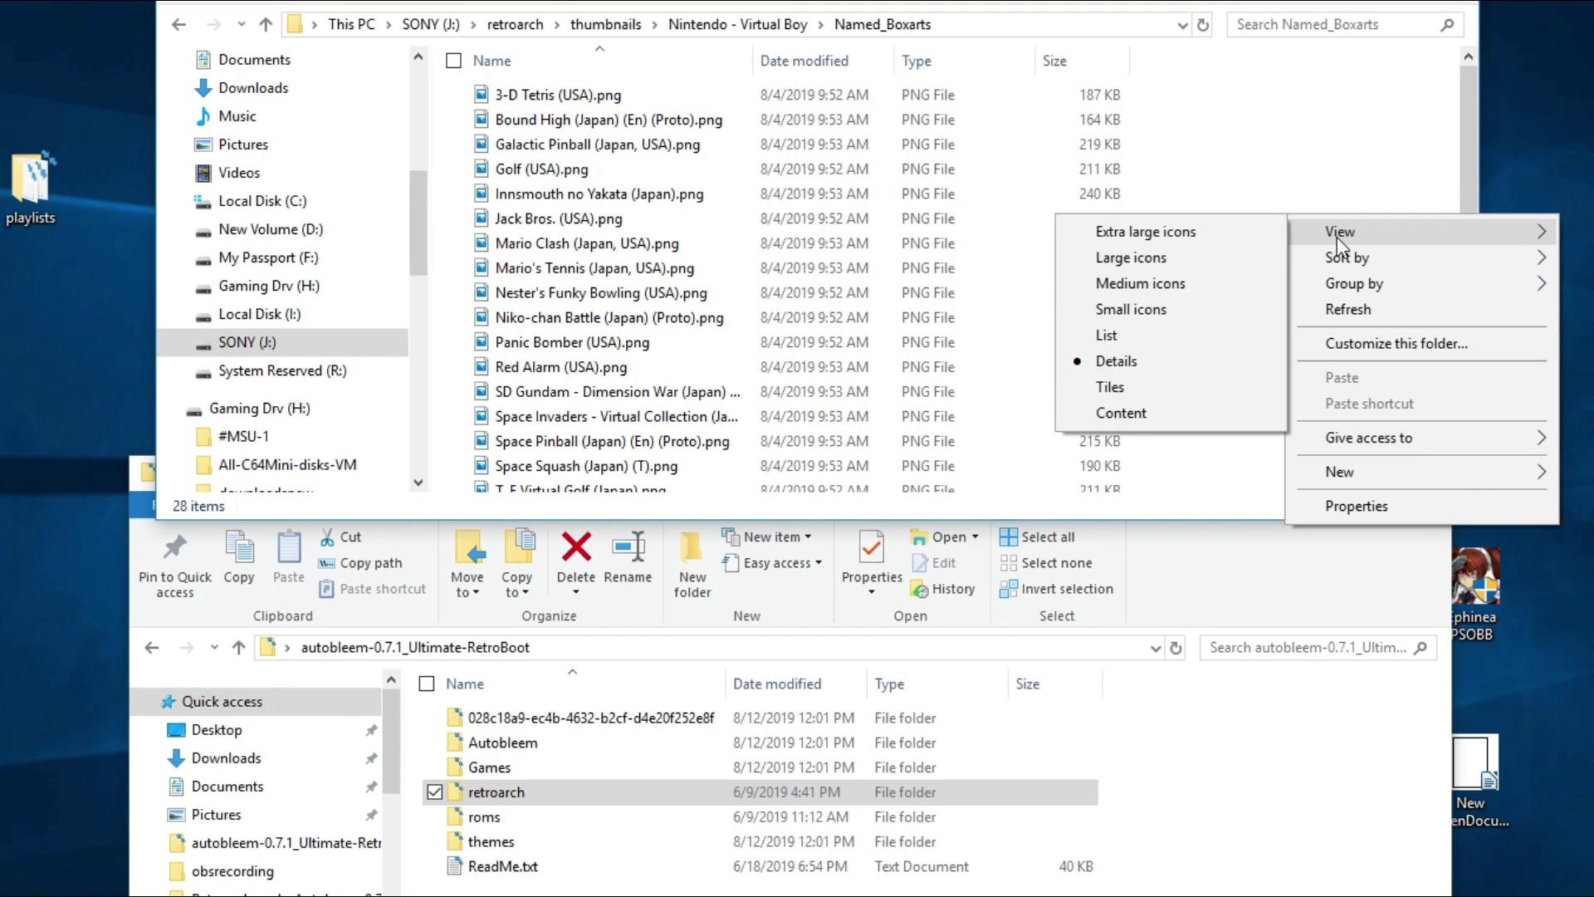
left_click(1236, 262)
scroll(775, 311, "down", 4)
scroll(768, 374, "up", 4)
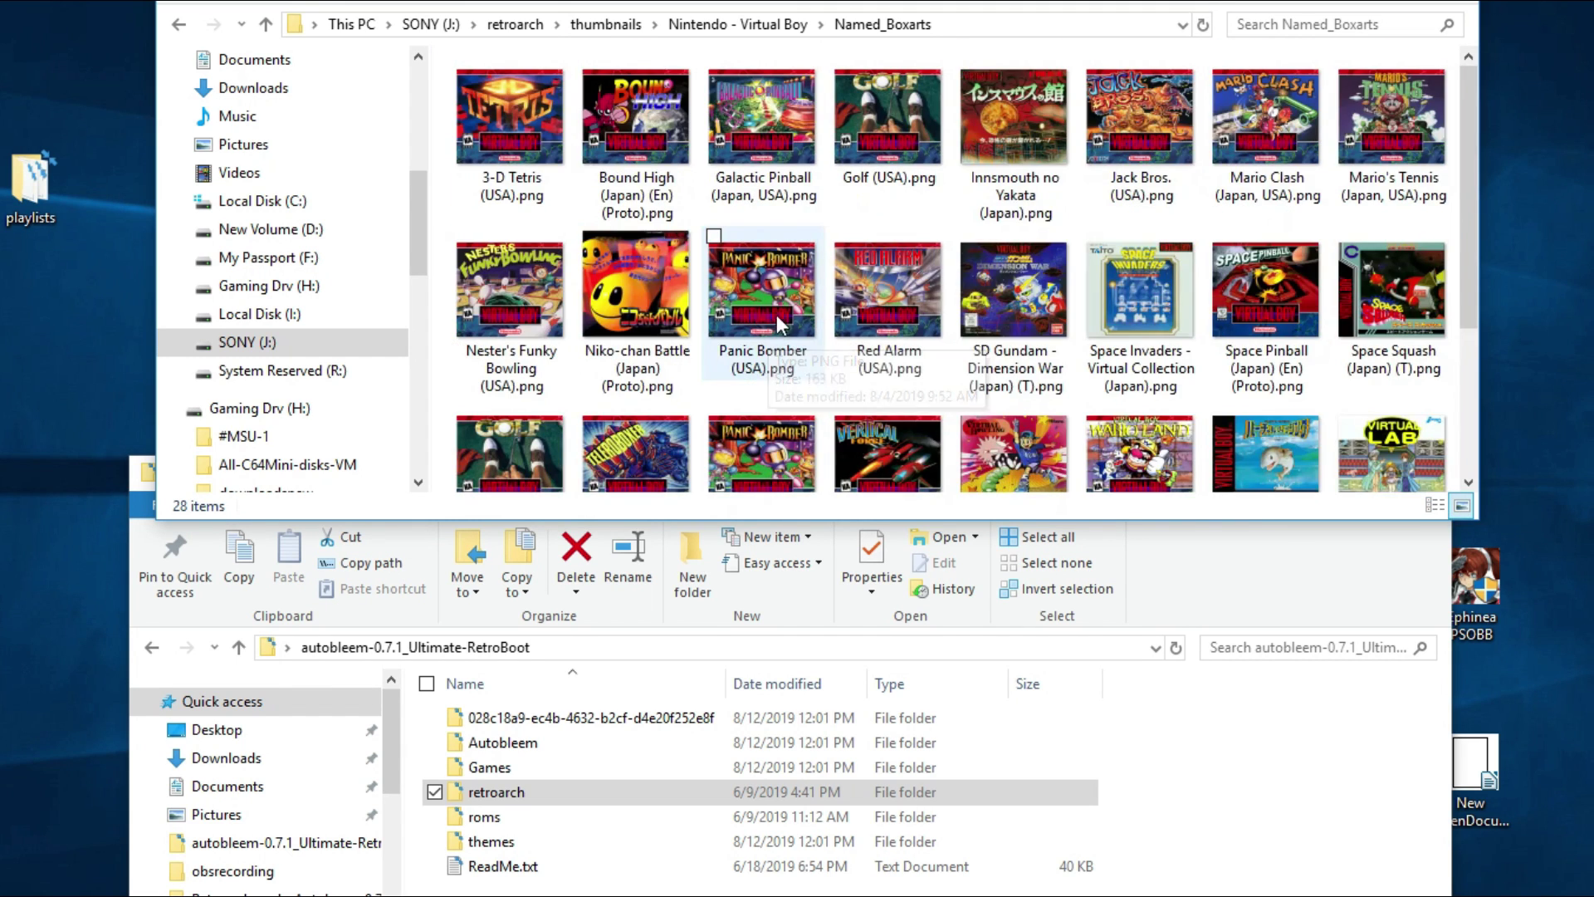
left_click(530, 27)
left_click(430, 25)
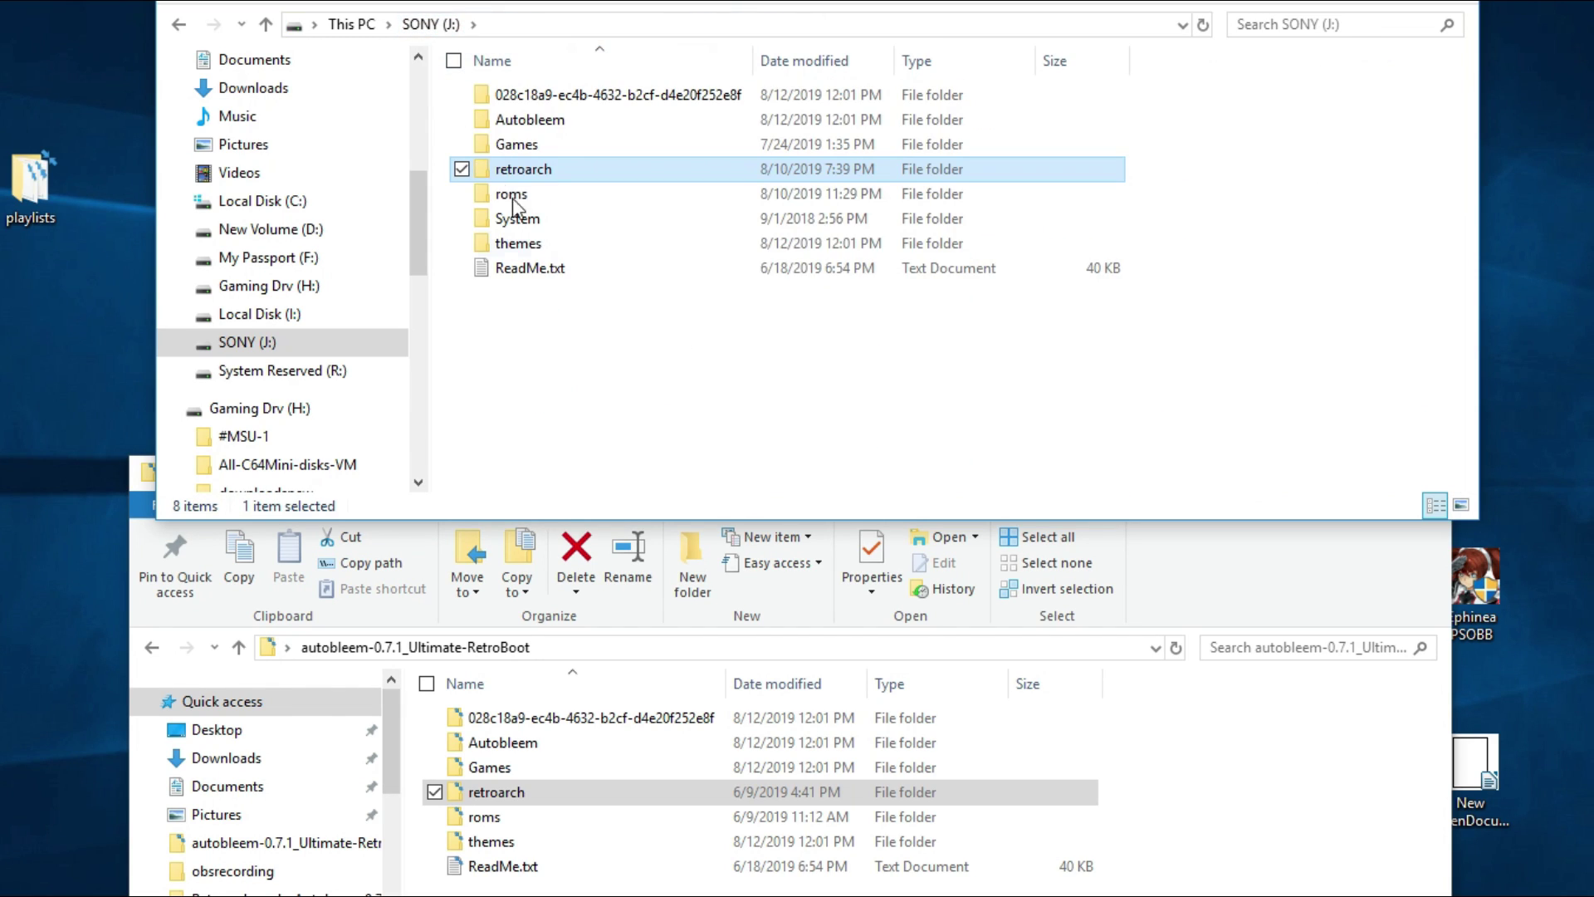
left_click(629, 373)
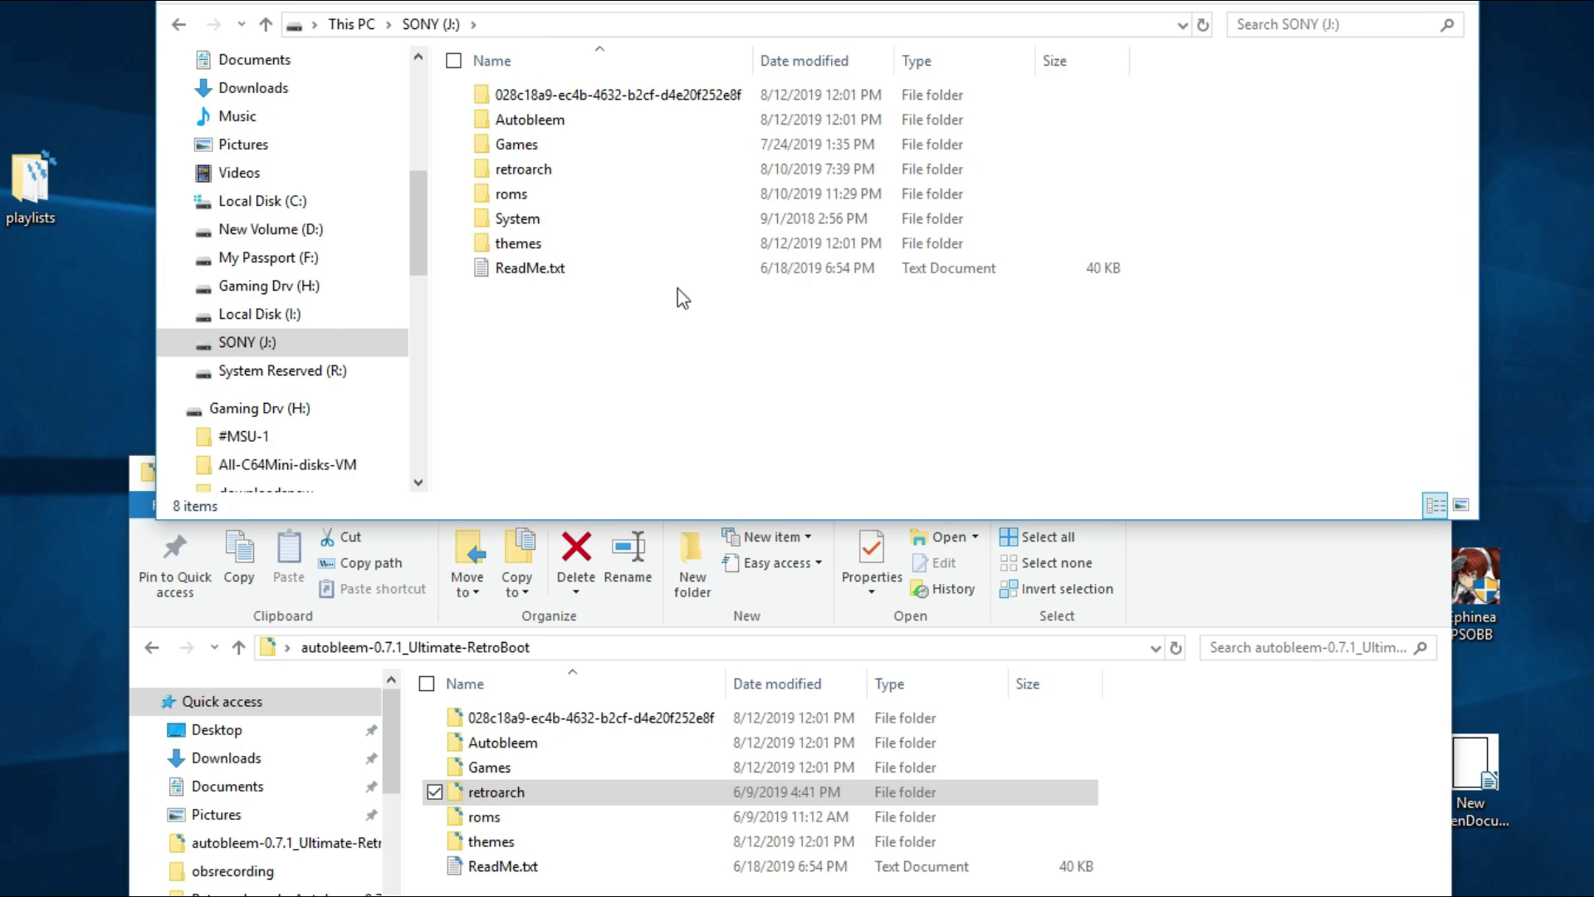
left_click(635, 118)
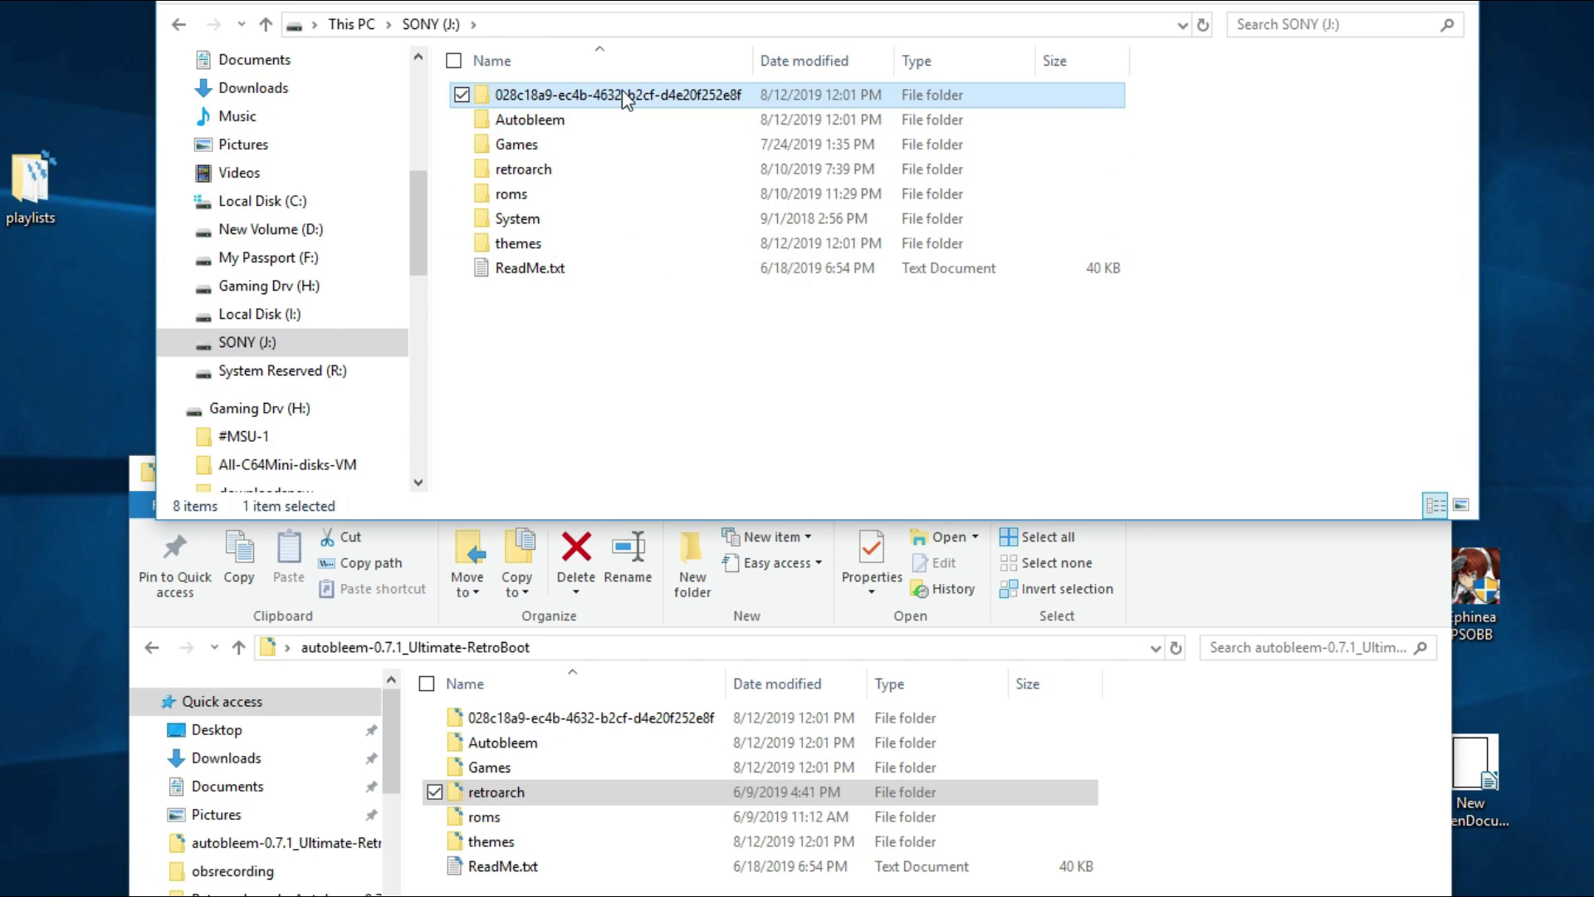
left_click(574, 242)
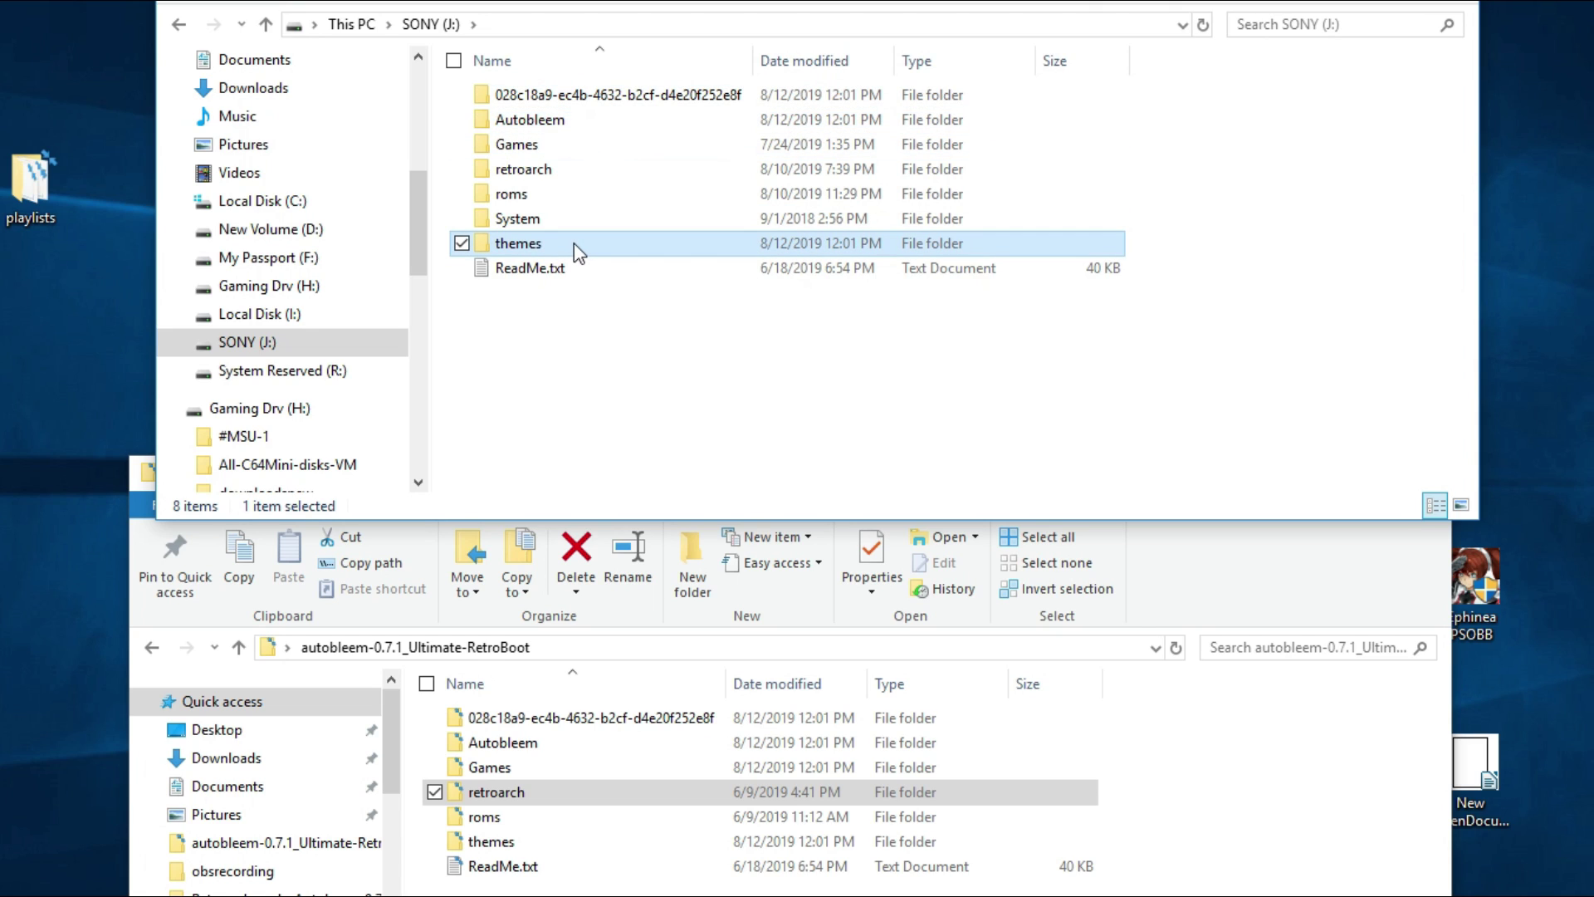
left_click(544, 741)
key("Up")
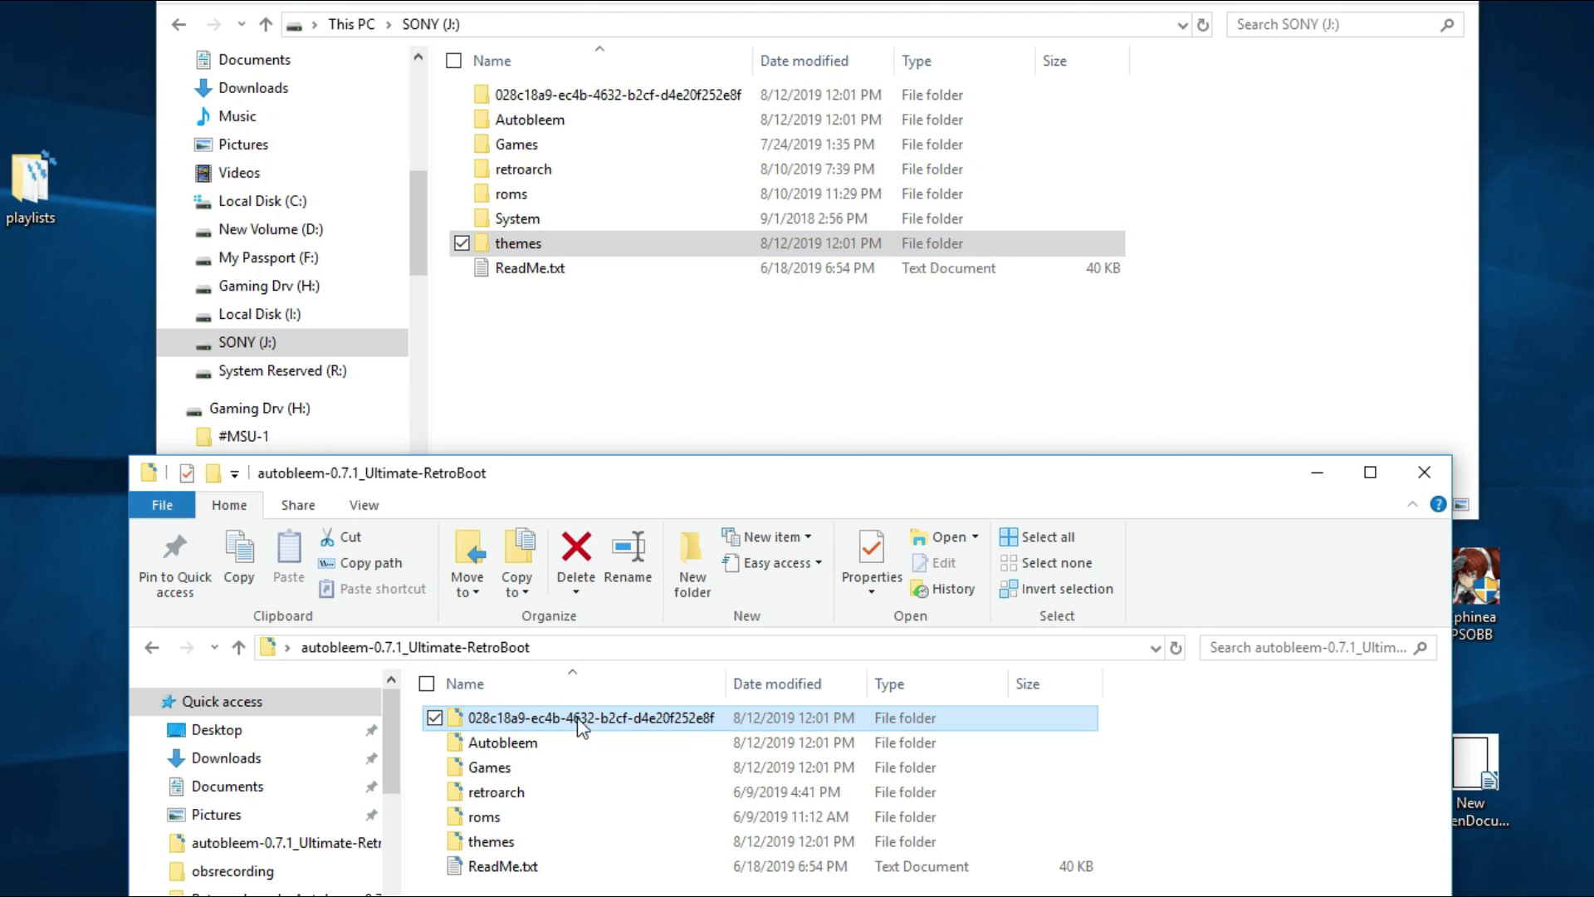
left_click(536, 842)
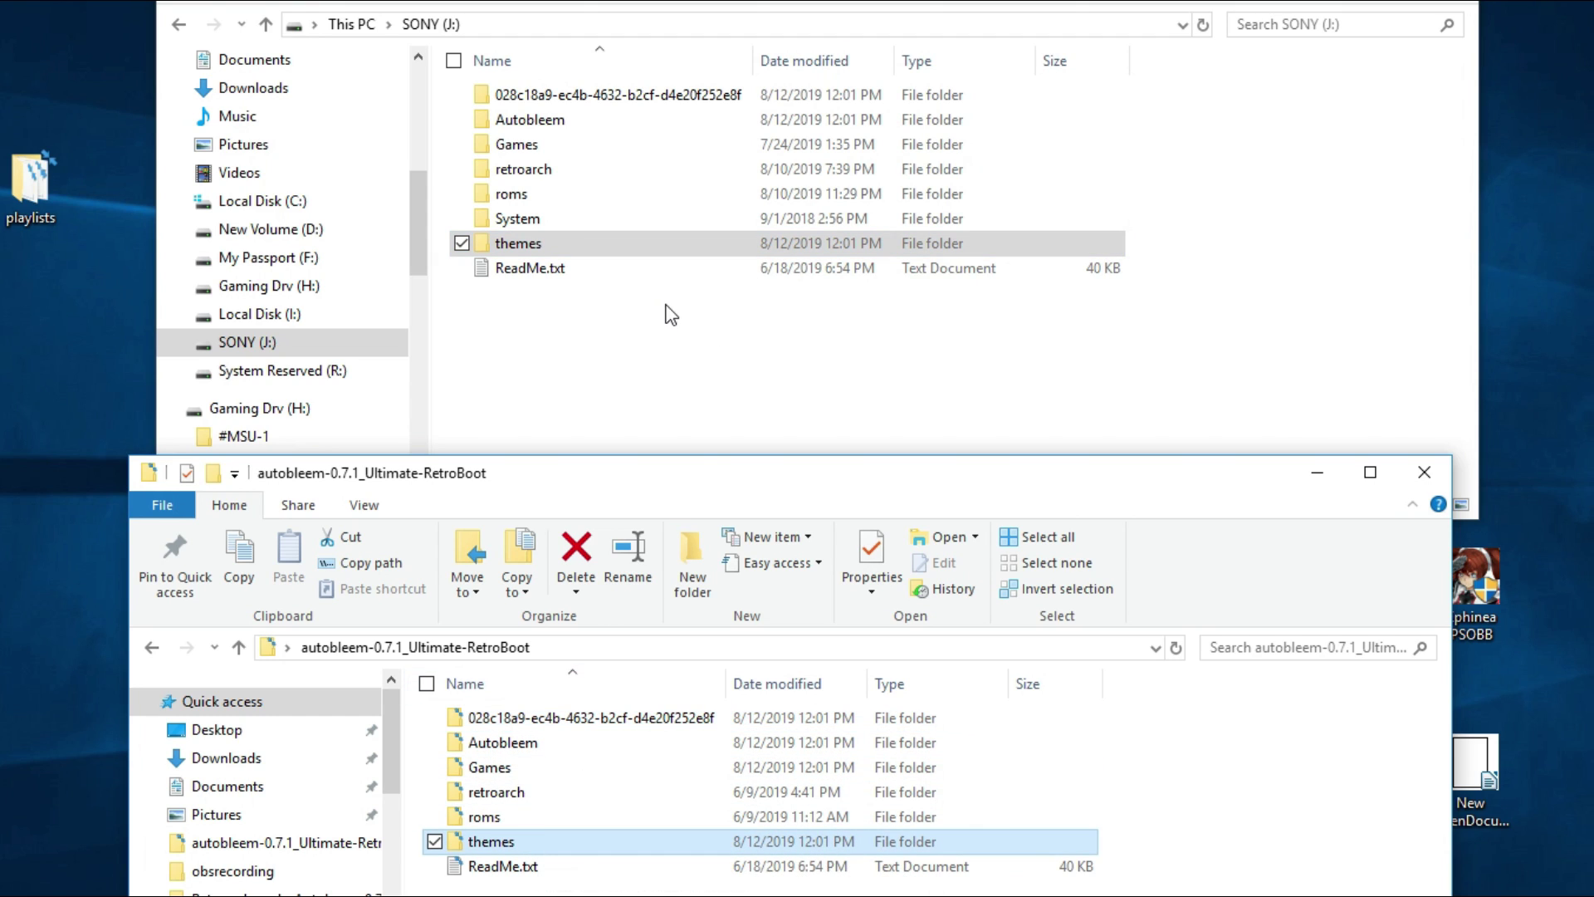
left_click(737, 342)
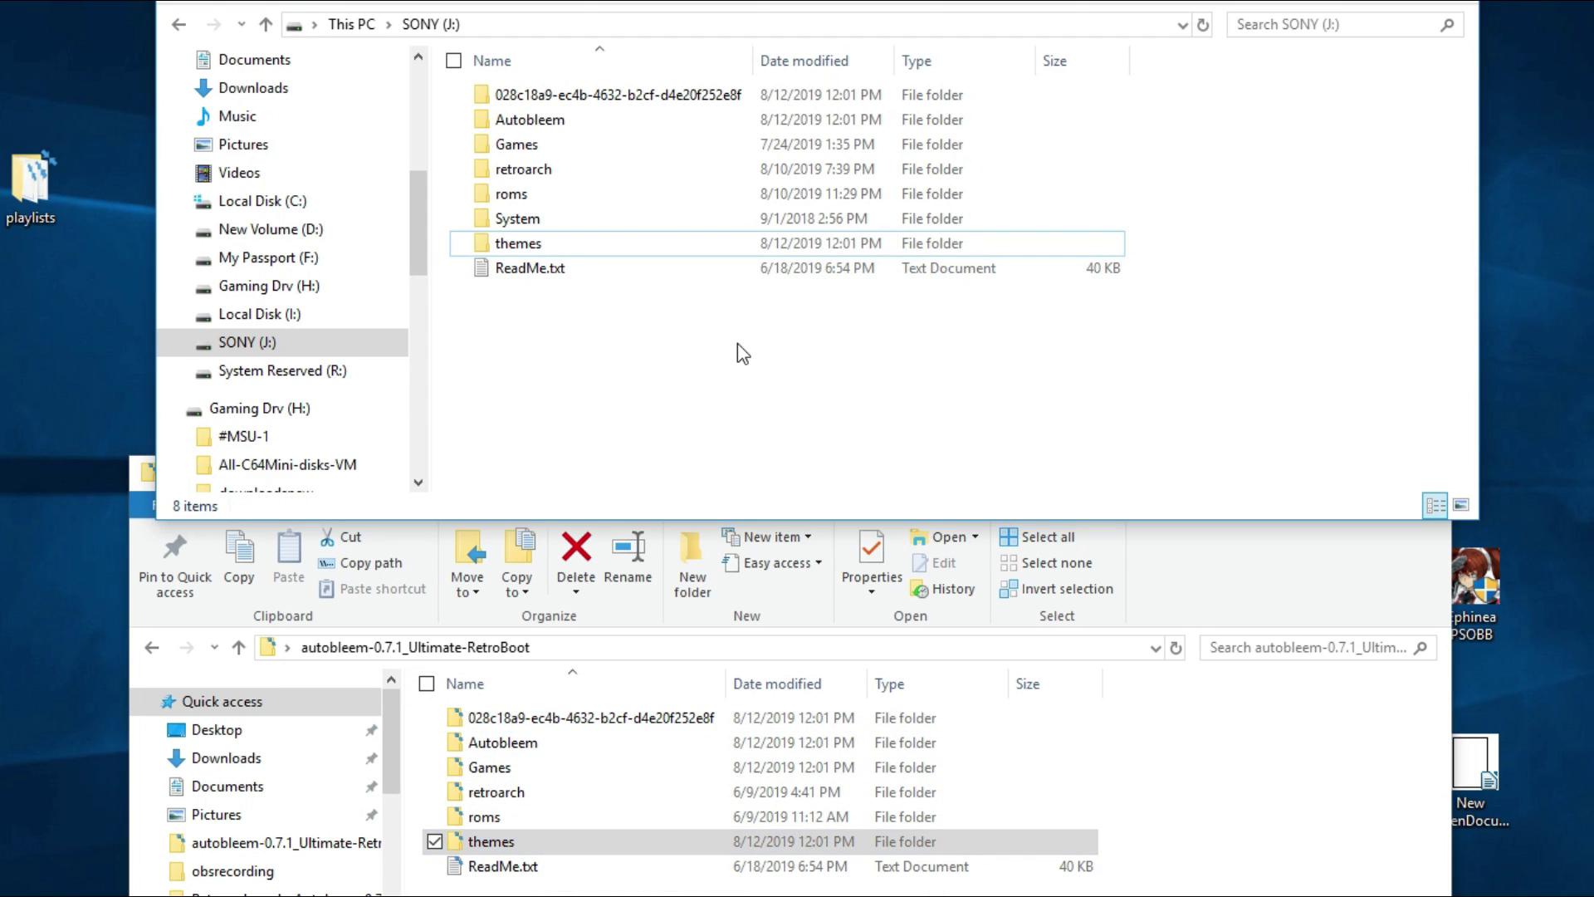
Look through the folders inside the drive's retroarch folder, including playlists, and return to the SONY (J:) drive root.
left_click(550, 173)
double_click(551, 172)
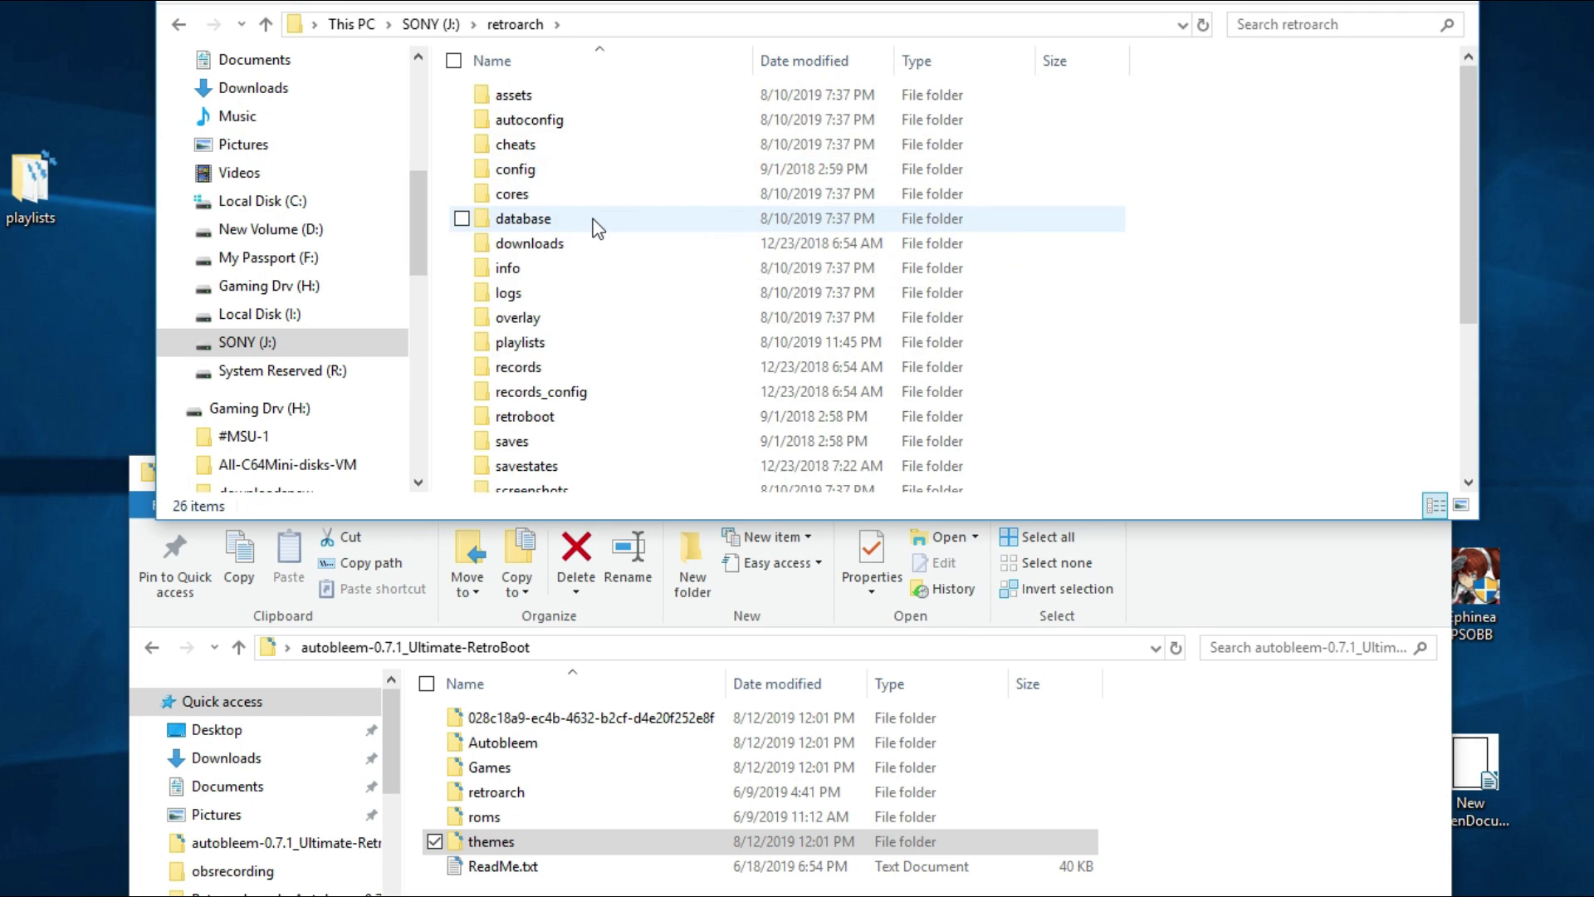
scroll(565, 240, "down", 3)
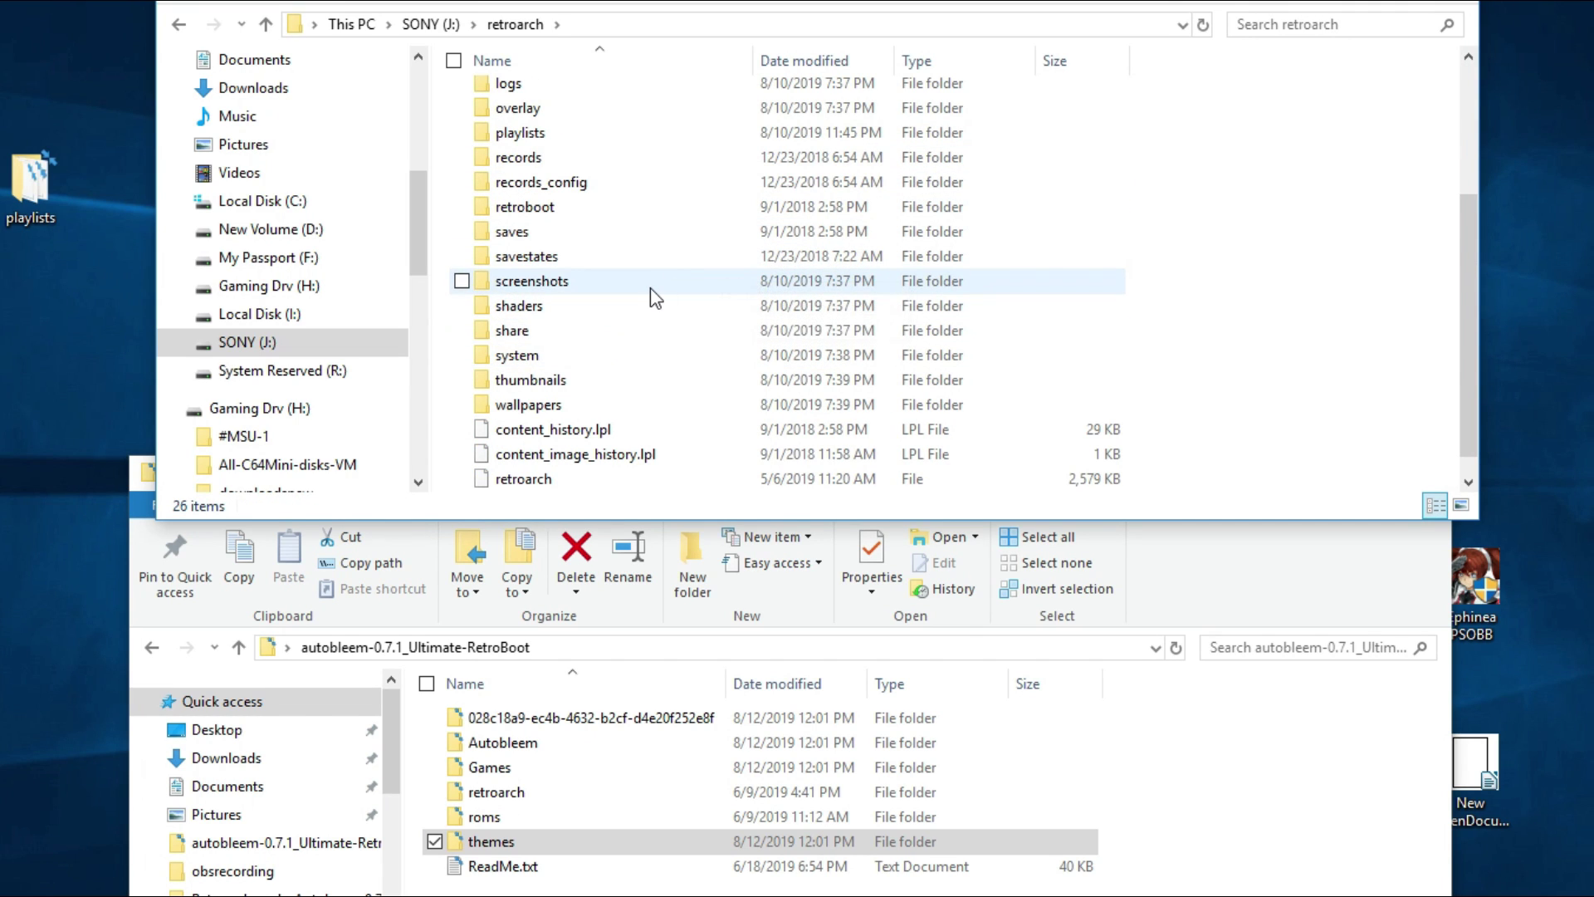
scroll(647, 286, "up", 2)
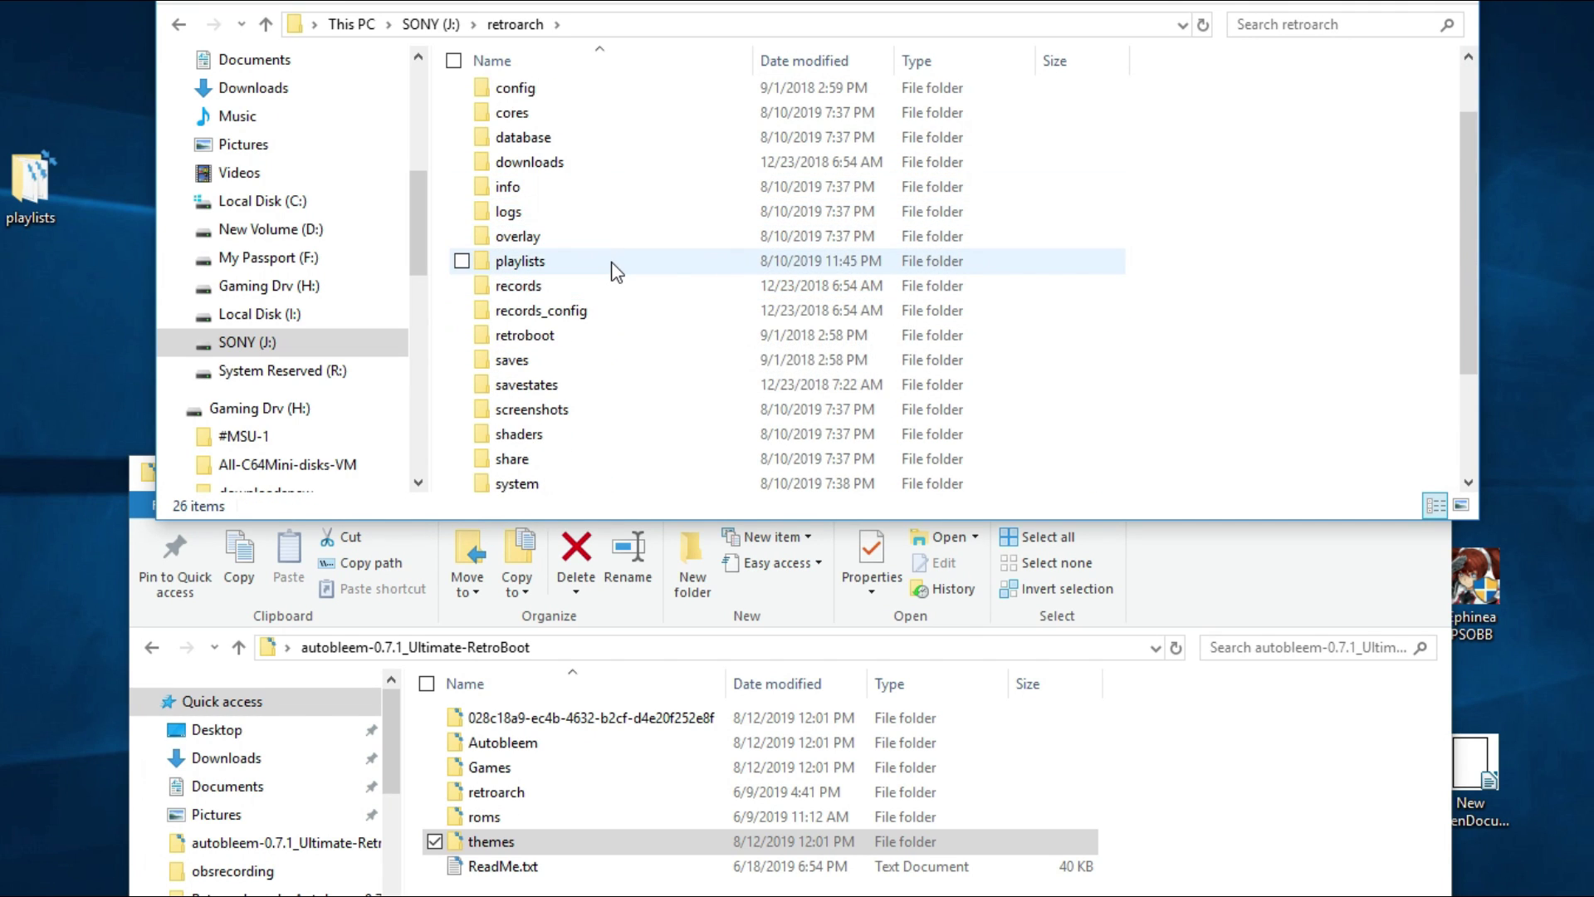
left_click(615, 270)
left_click(611, 384)
scroll(610, 415, "down", 2)
left_click(604, 382)
scroll(655, 432, "up", 3)
left_click(430, 24)
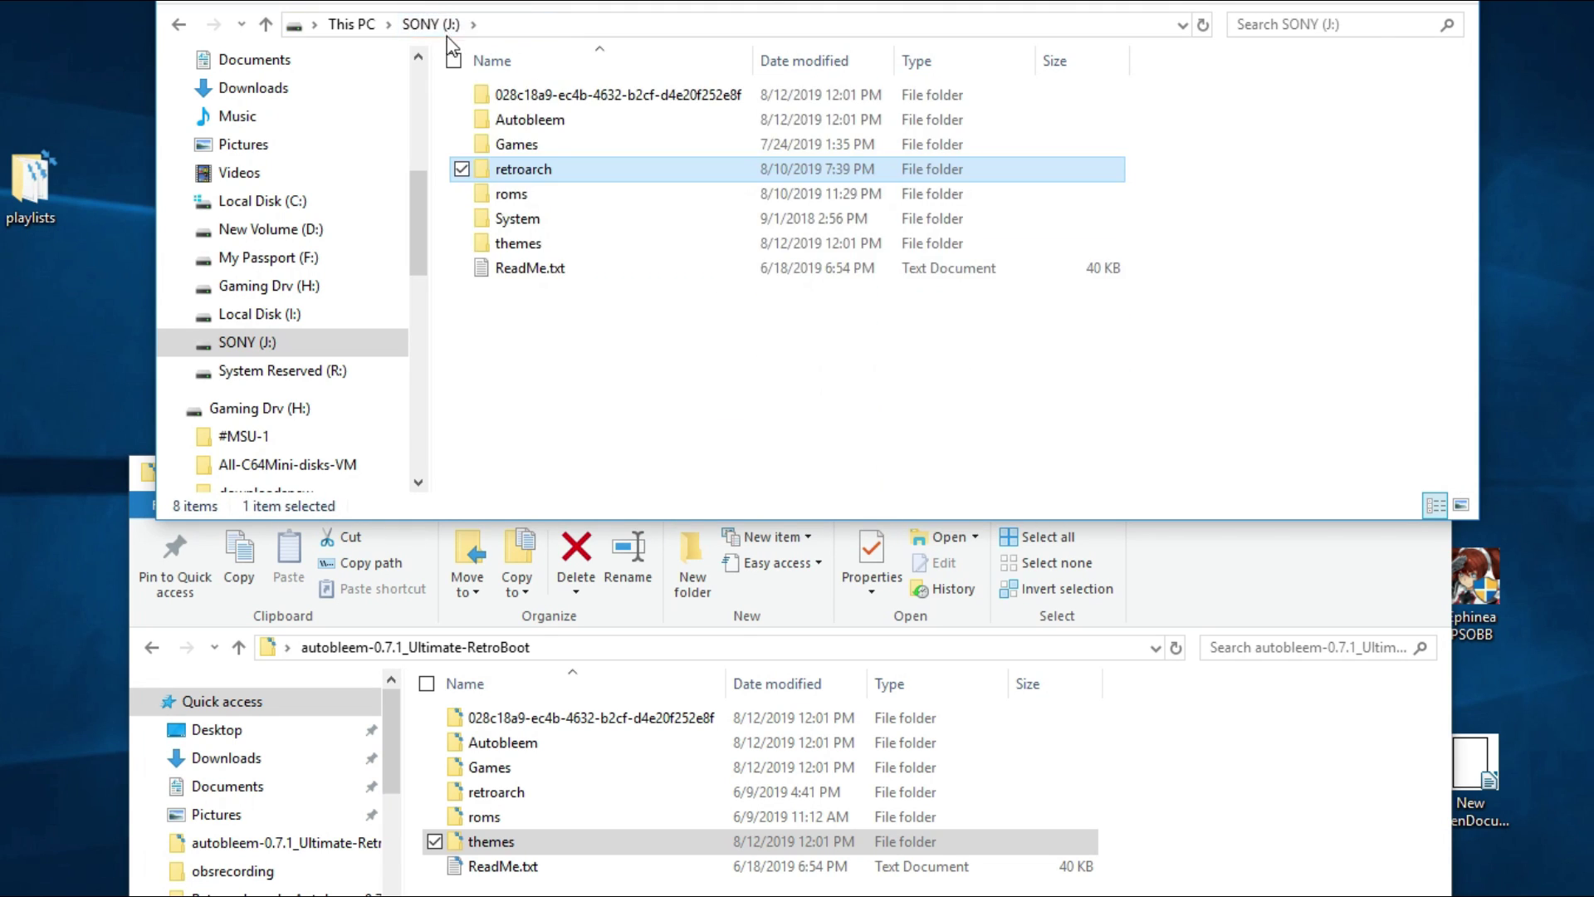
left_click(626, 366)
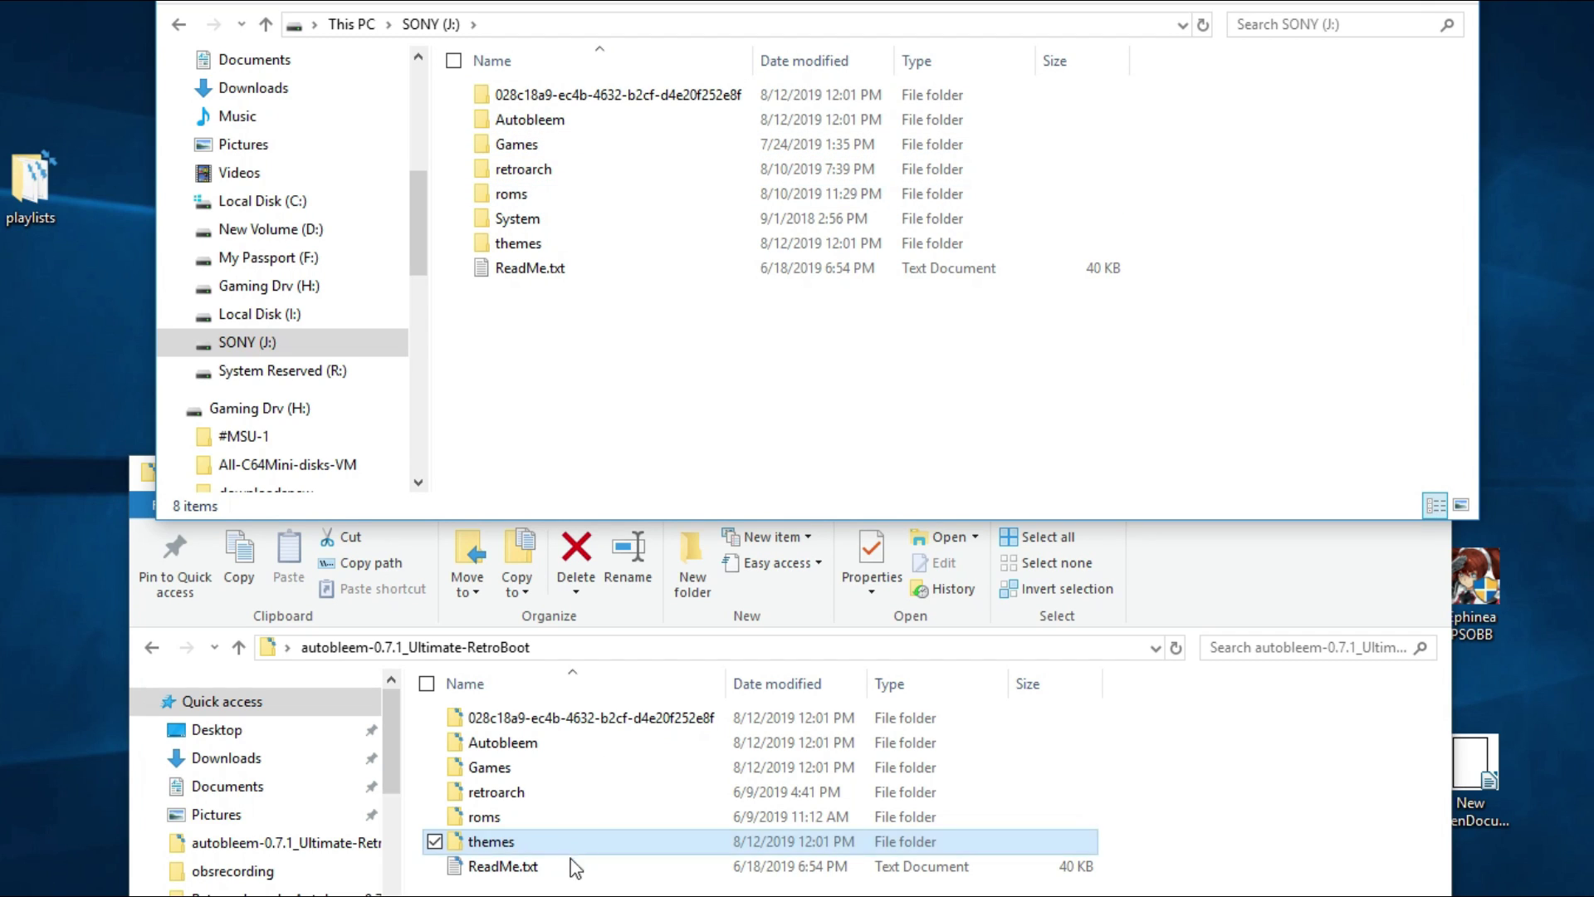
left_click(506, 885)
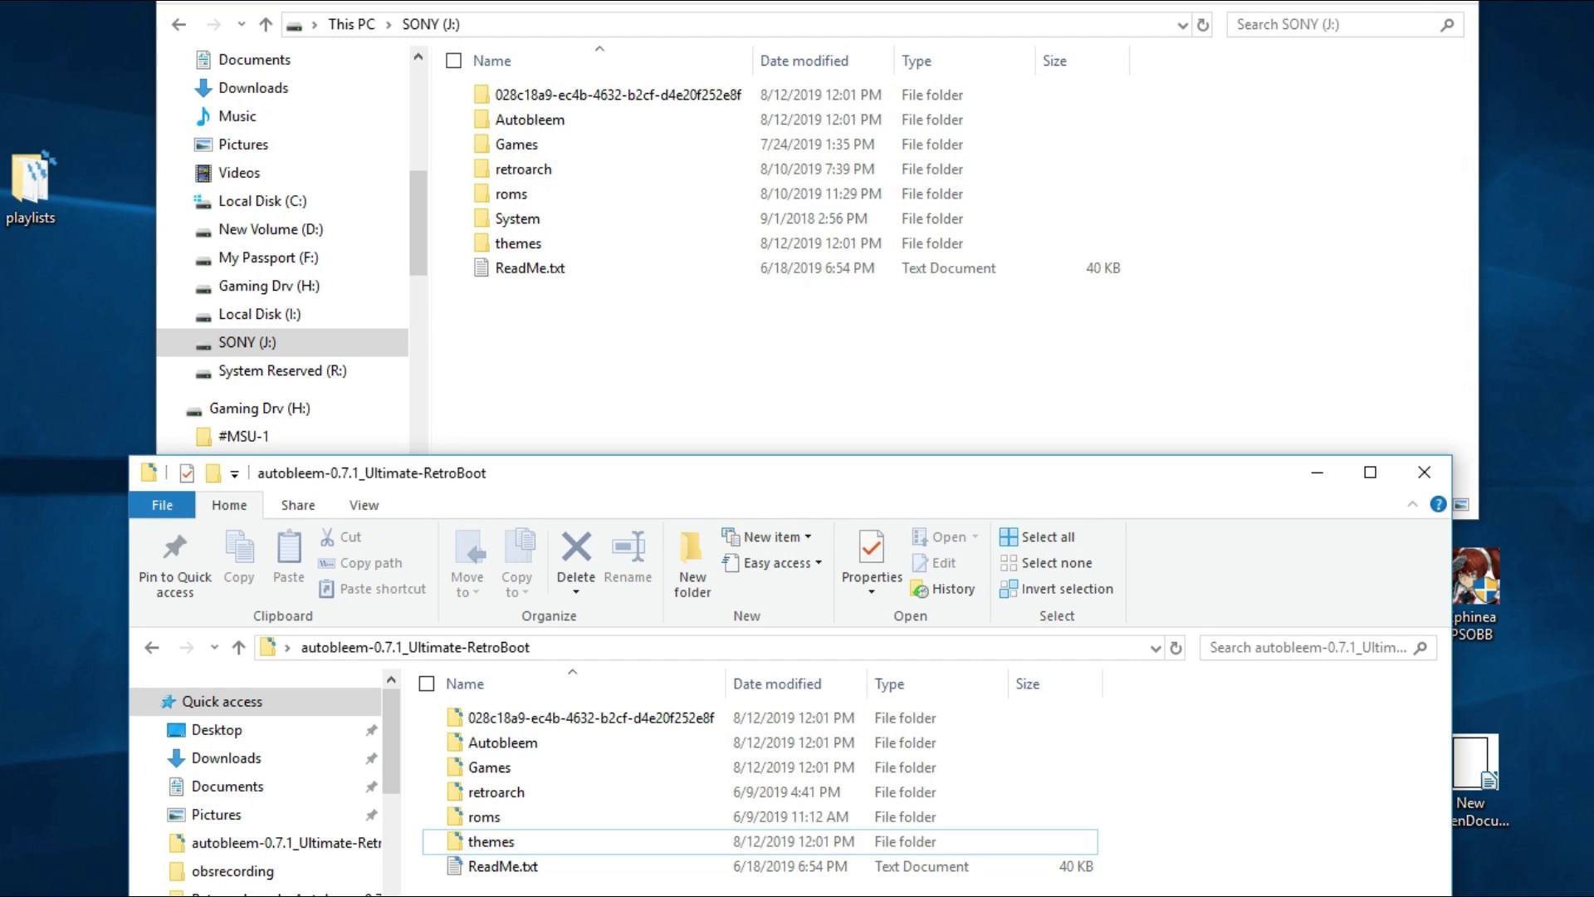
left_click(498, 799)
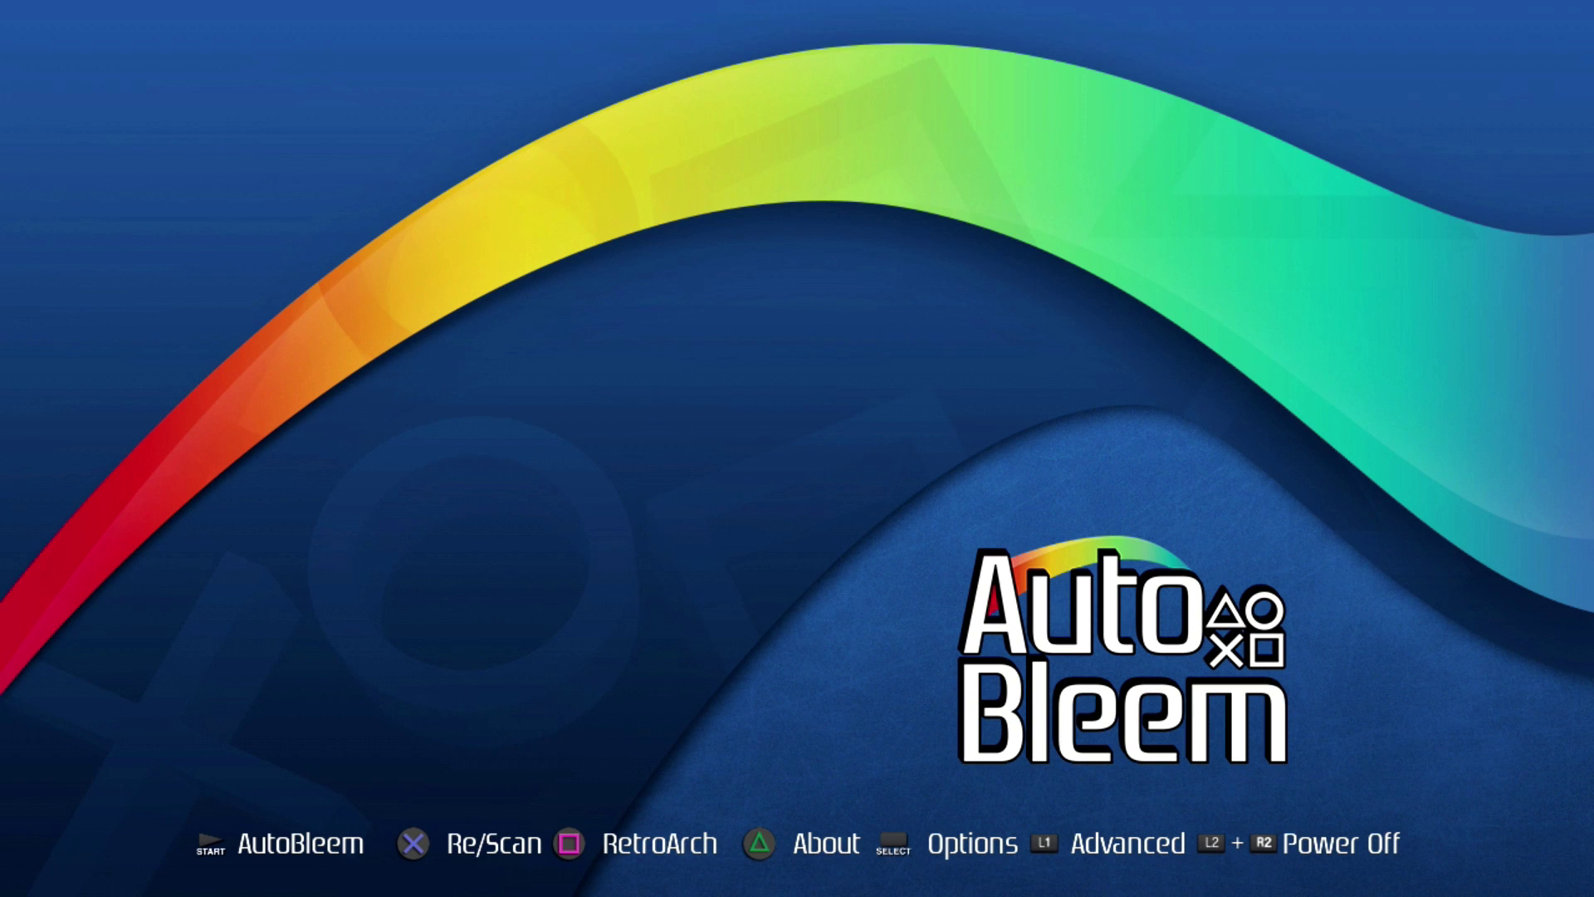
Open the options and look through the configuration settings from Language down to Background Music.
key("BackSpace")
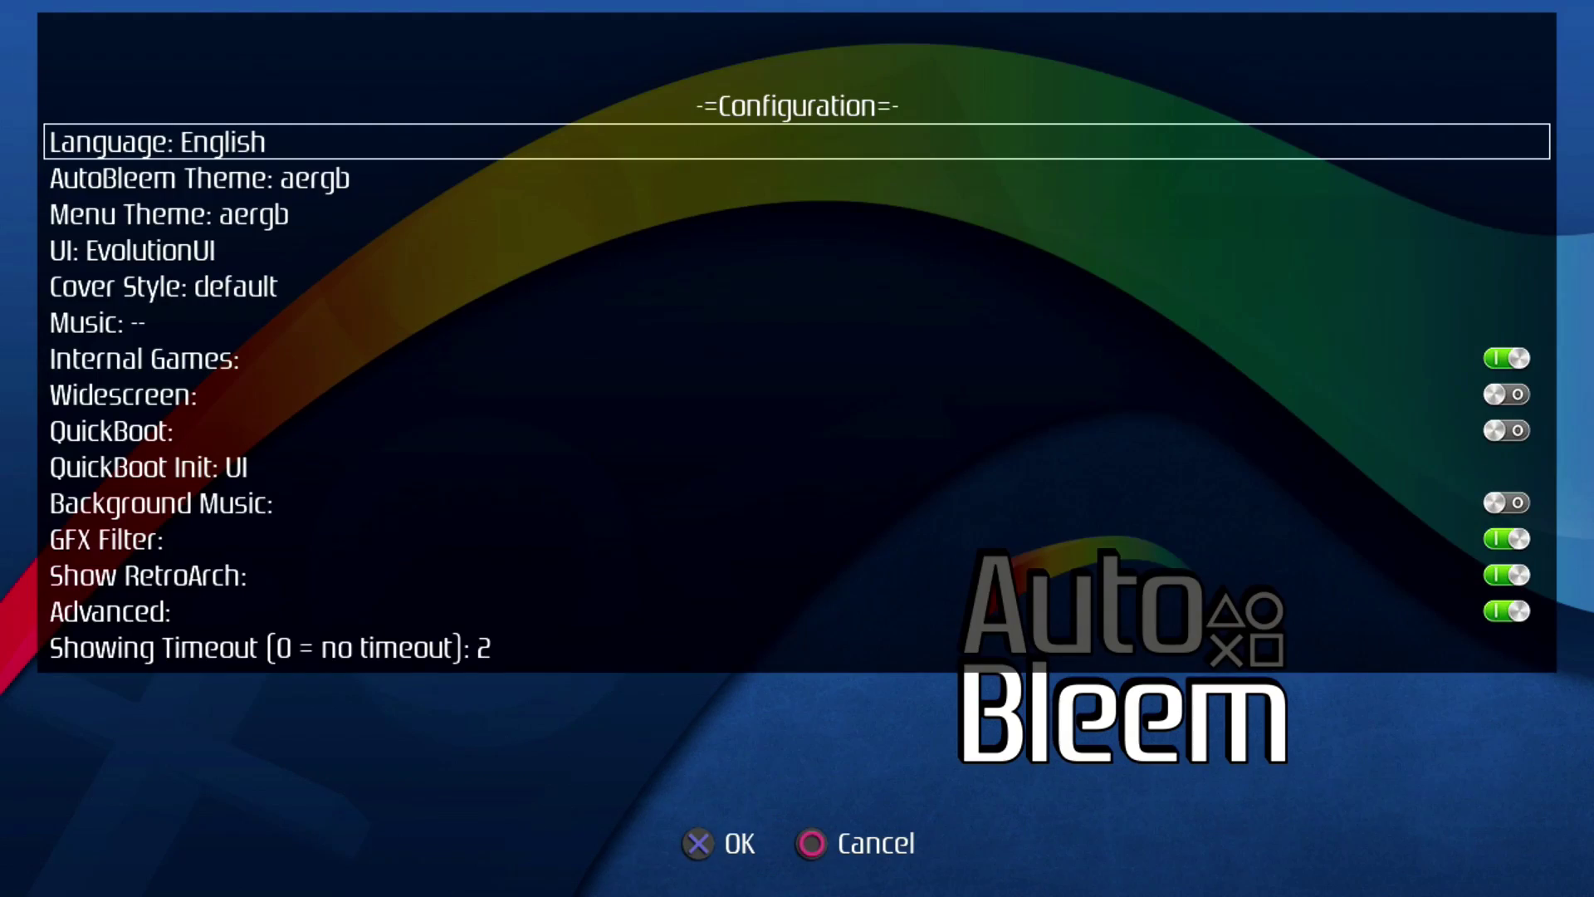
key("Down")
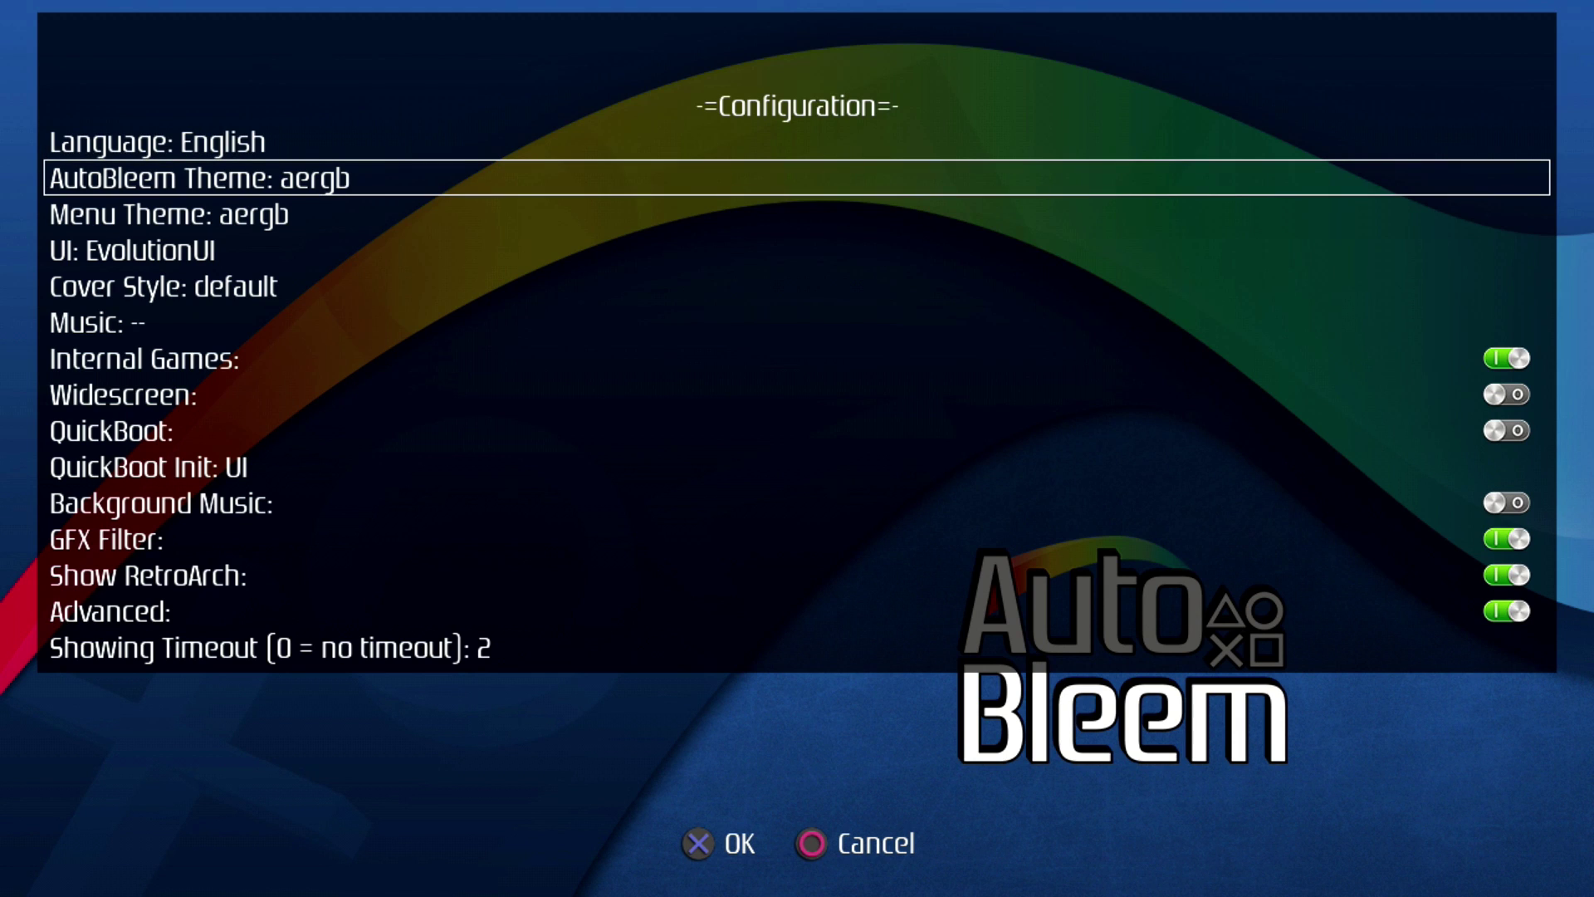
key("Down")
key("Down")
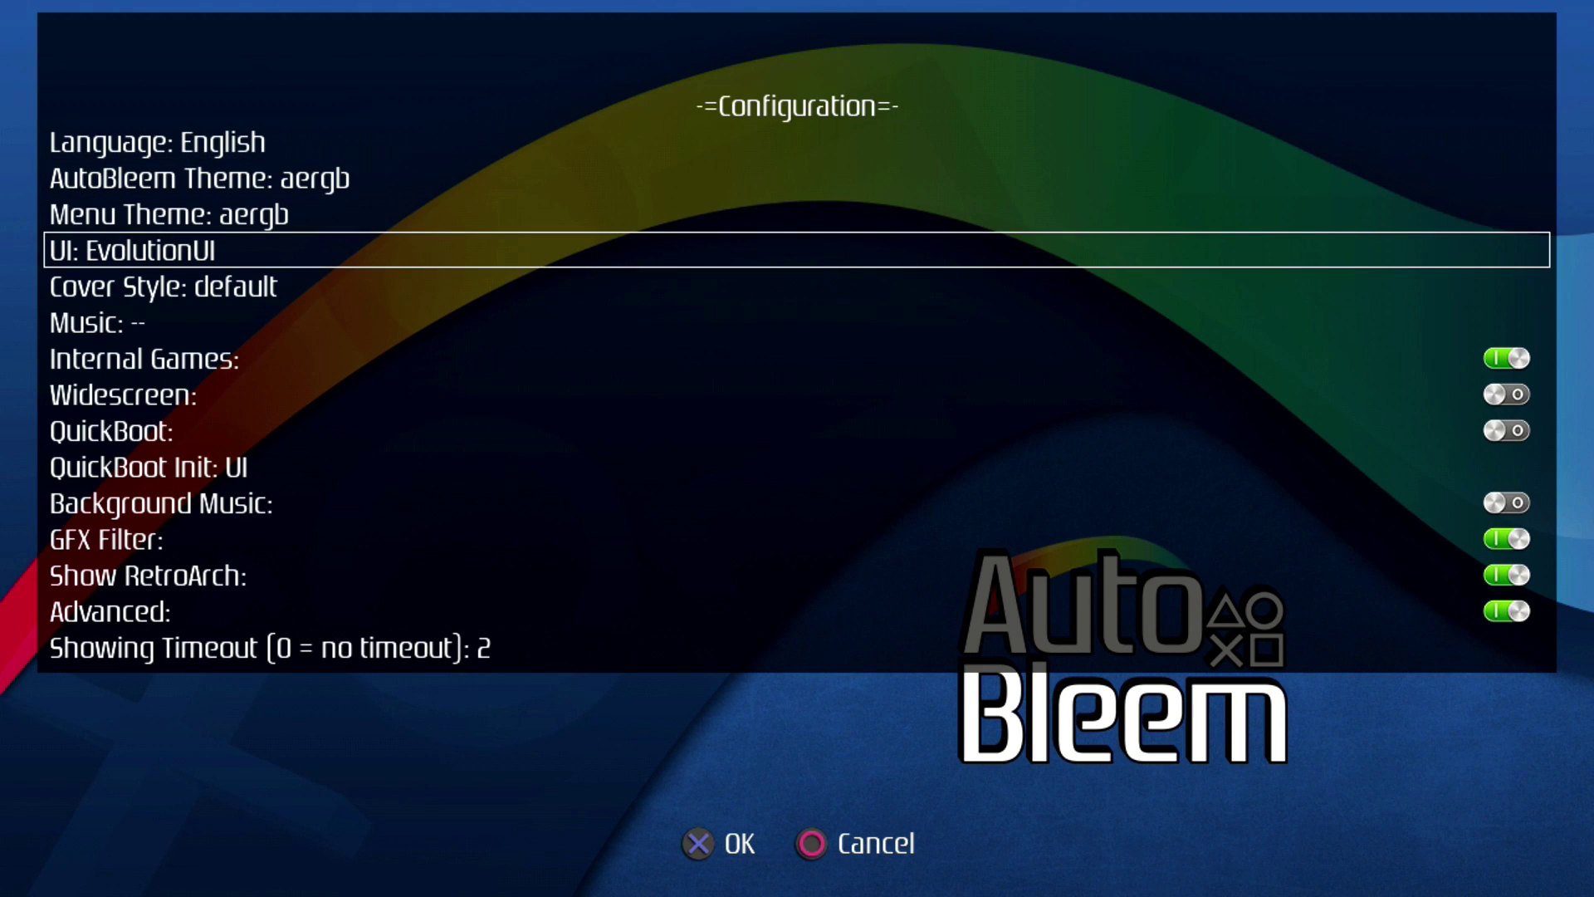
key("Down")
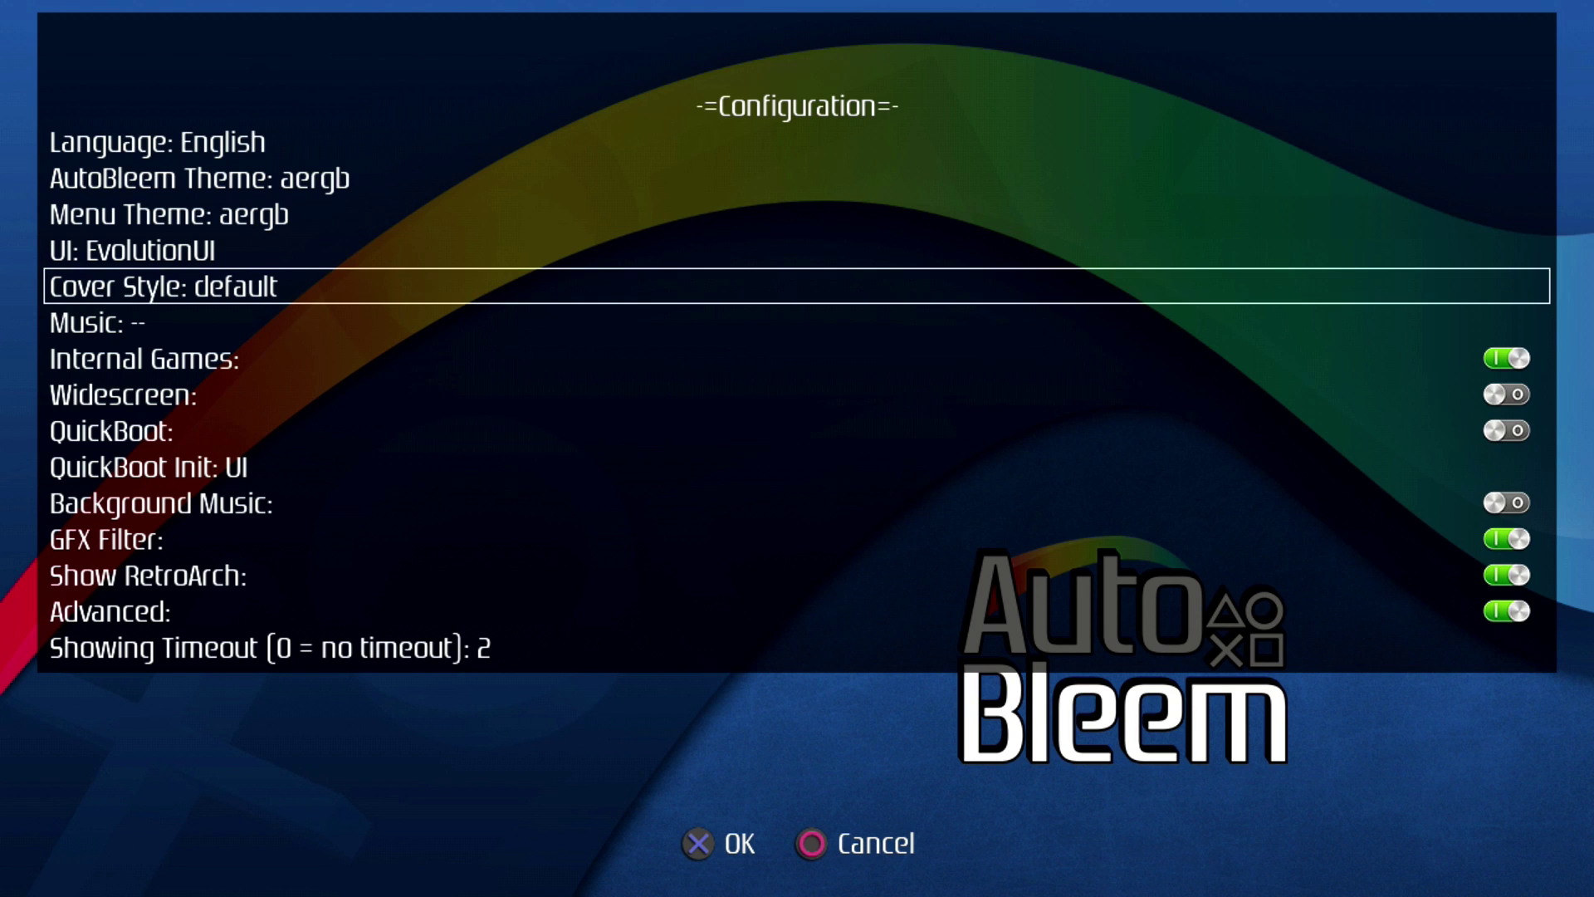
key("Down")
key("Down")
key("Down")
key("Down")
key("Up")
key("Up")
key("Down")
key("Down")
key("Up")
key("Down")
key("Down")
key("Down")
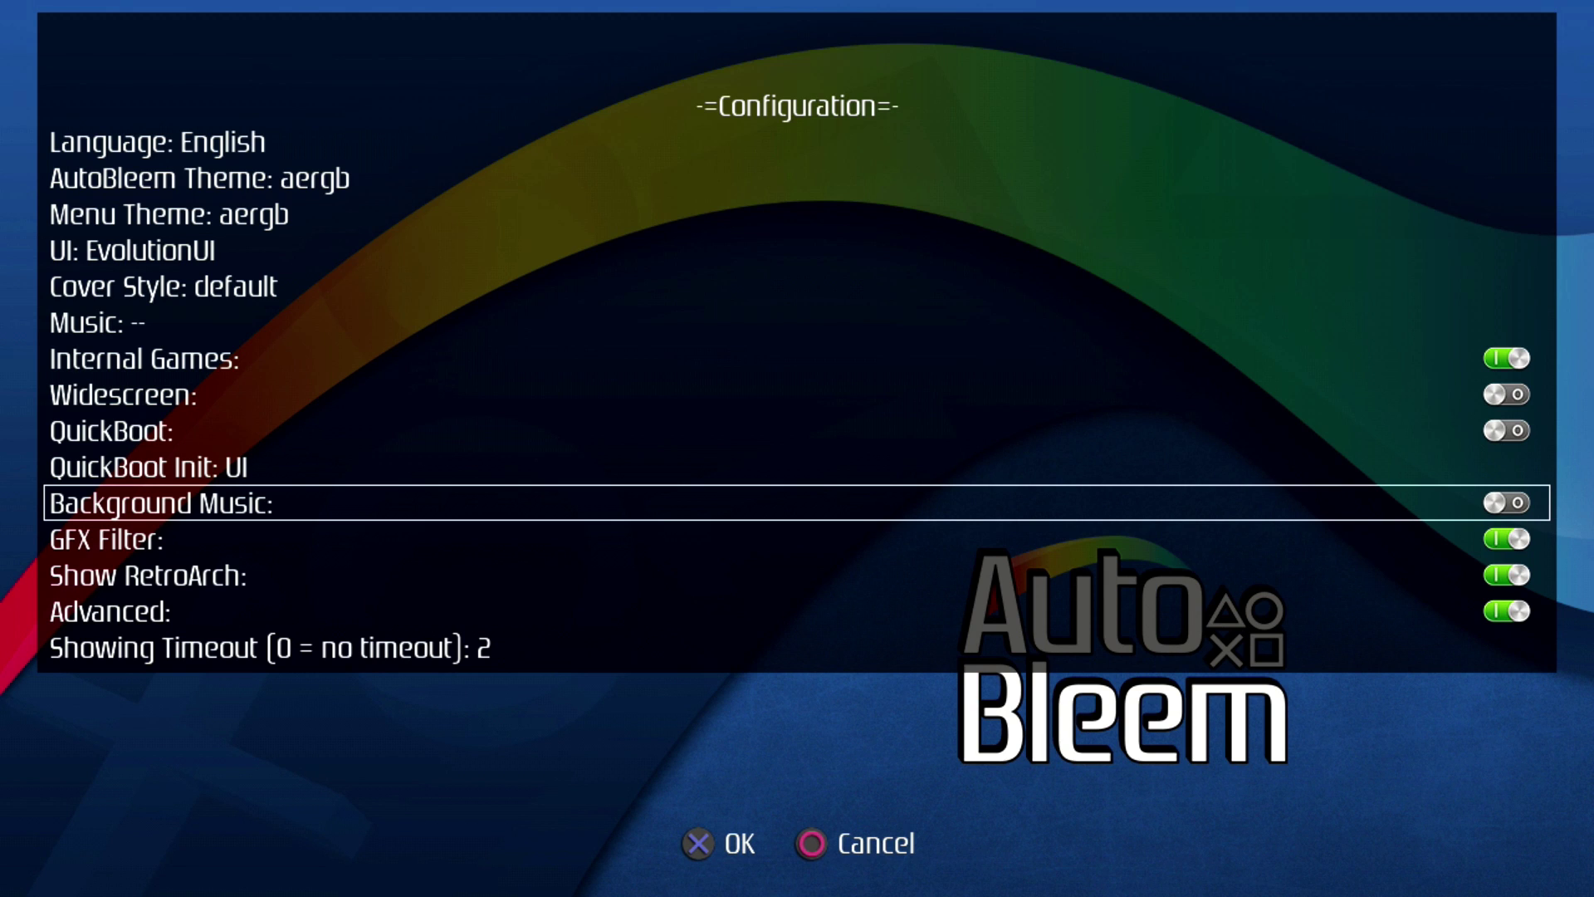
Leave the configuration, start the game carousel with all games, and move to 70's Robot Anime - Geppy-X.
key("Return")
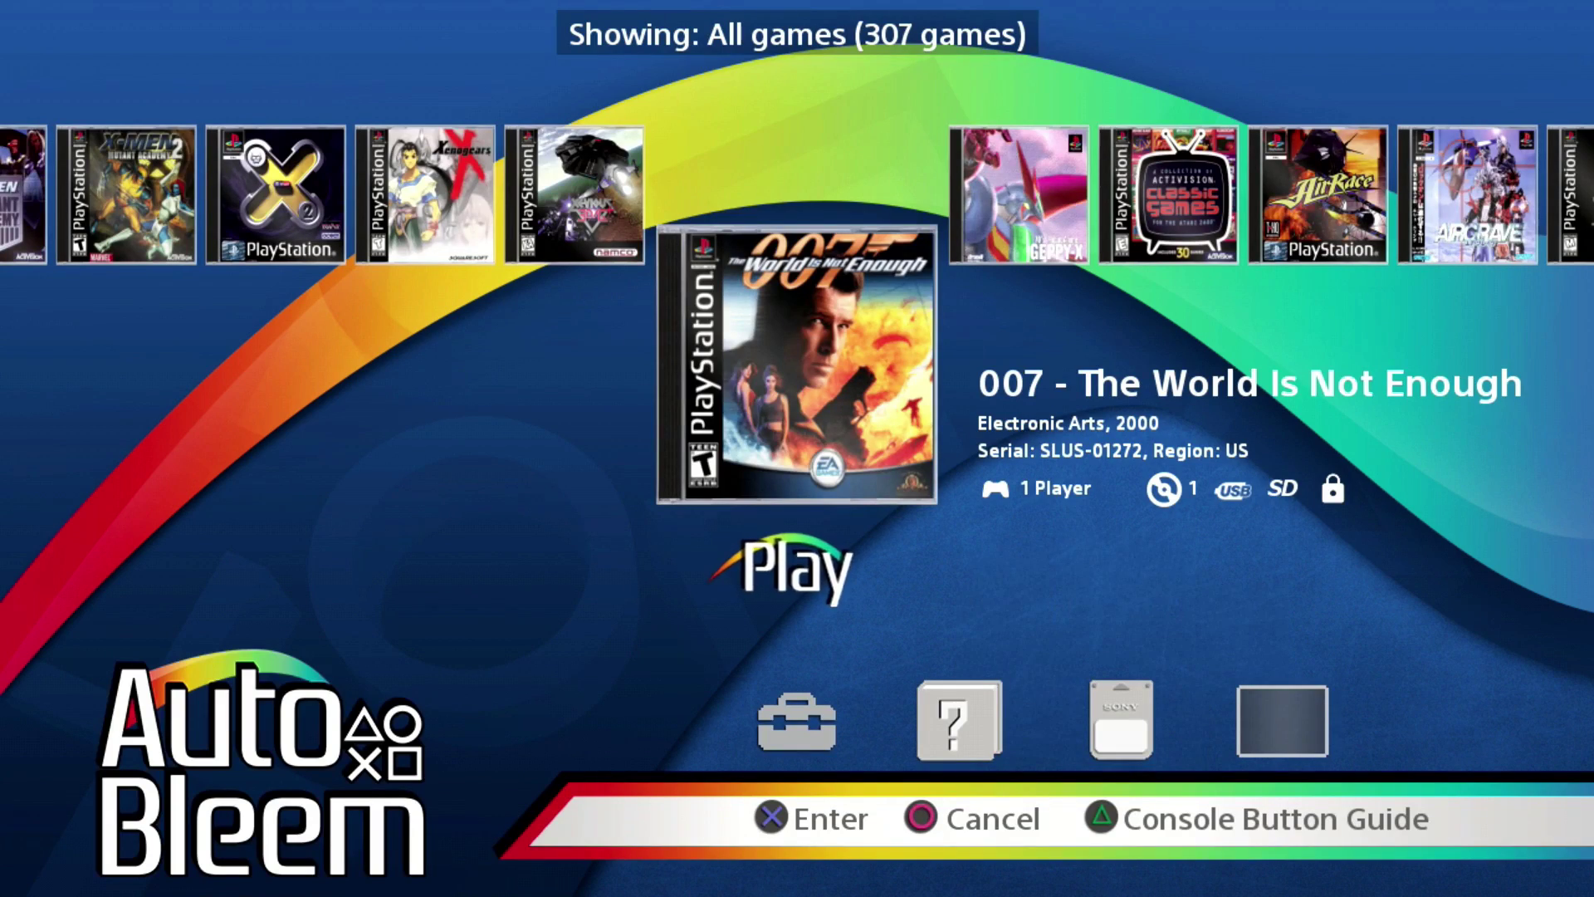
key("Left")
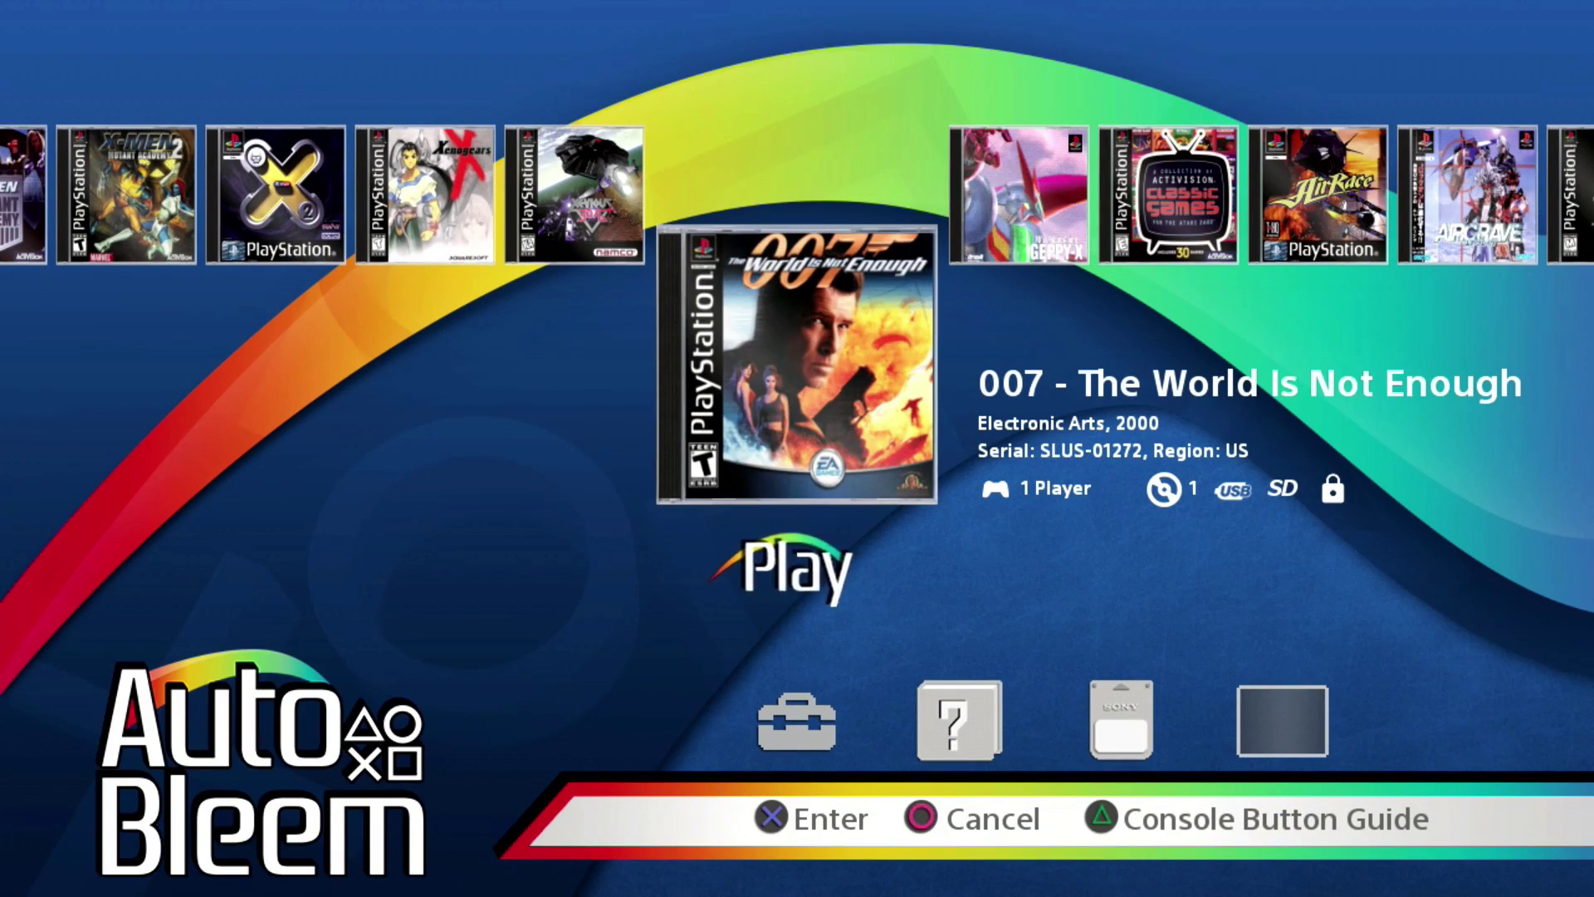
key("Right")
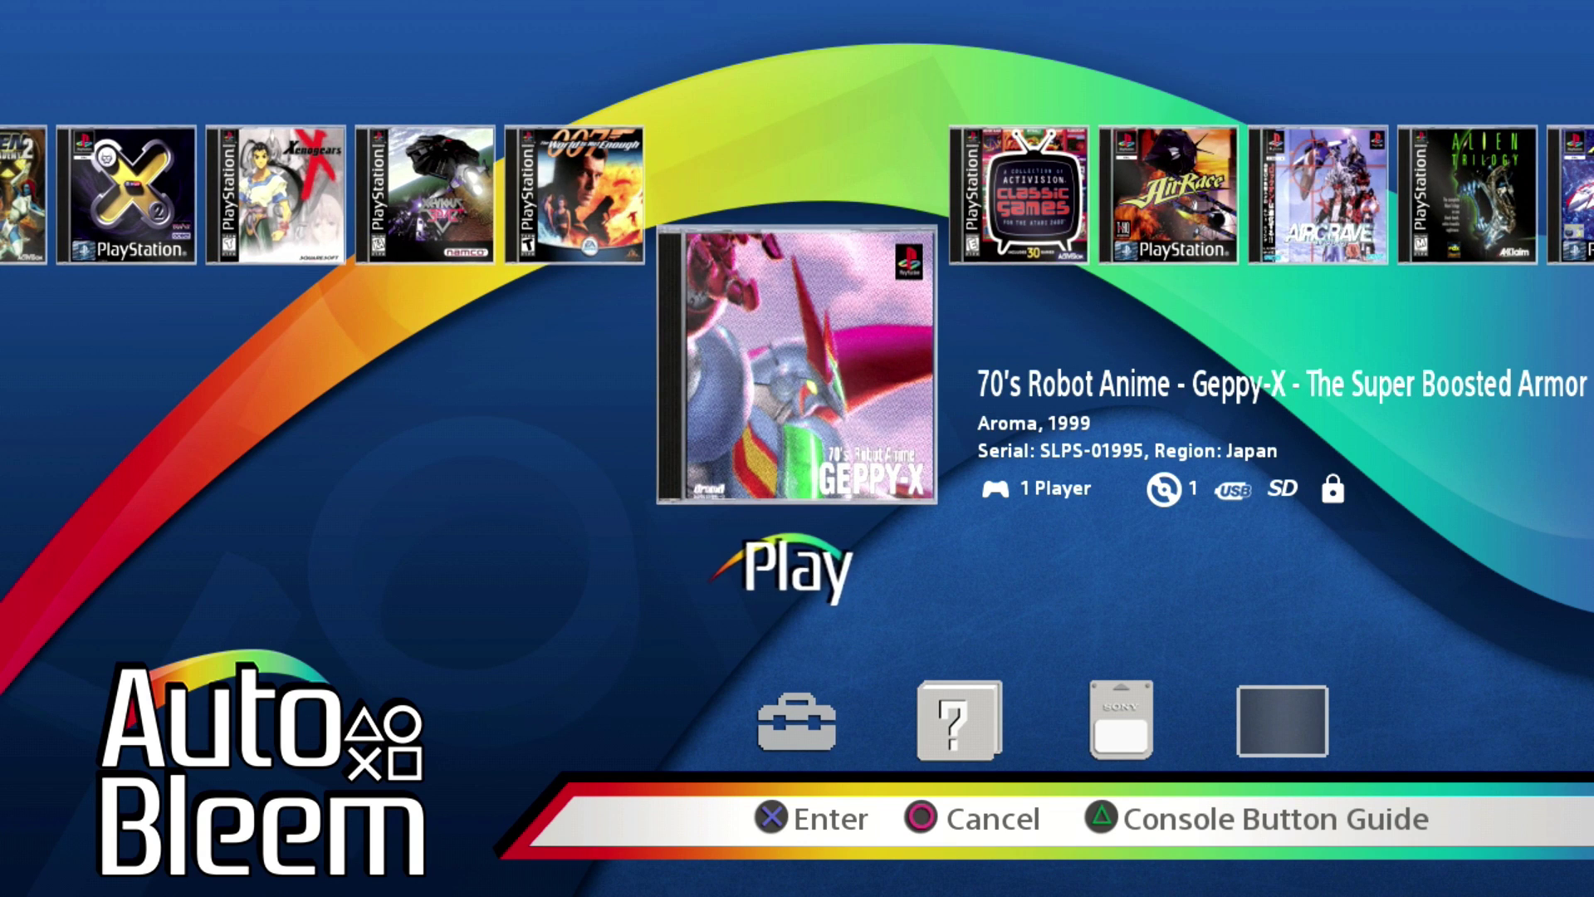
Open the RetroBoot platform list and look through its entries from Atari - 2600 to Nintendo Entertainment System.
key("Tab")
key("Down")
key("Down")
key("Down")
key("Down")
key("Down")
key("Down")
key("Down")
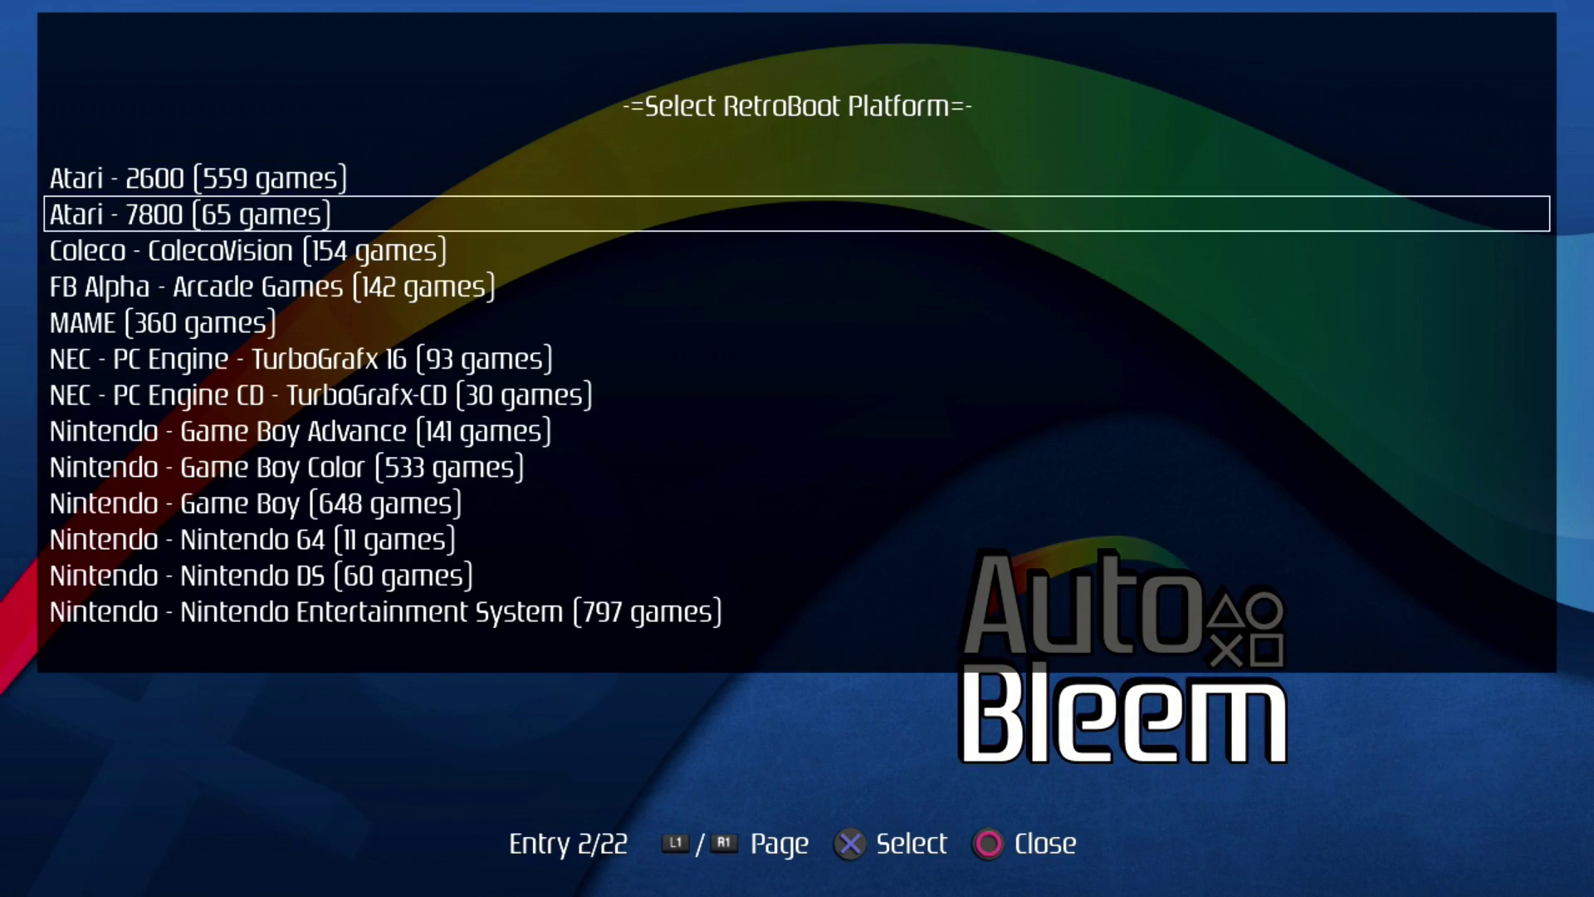
key("Down")
key("Down")
key("Down")
key("Down")
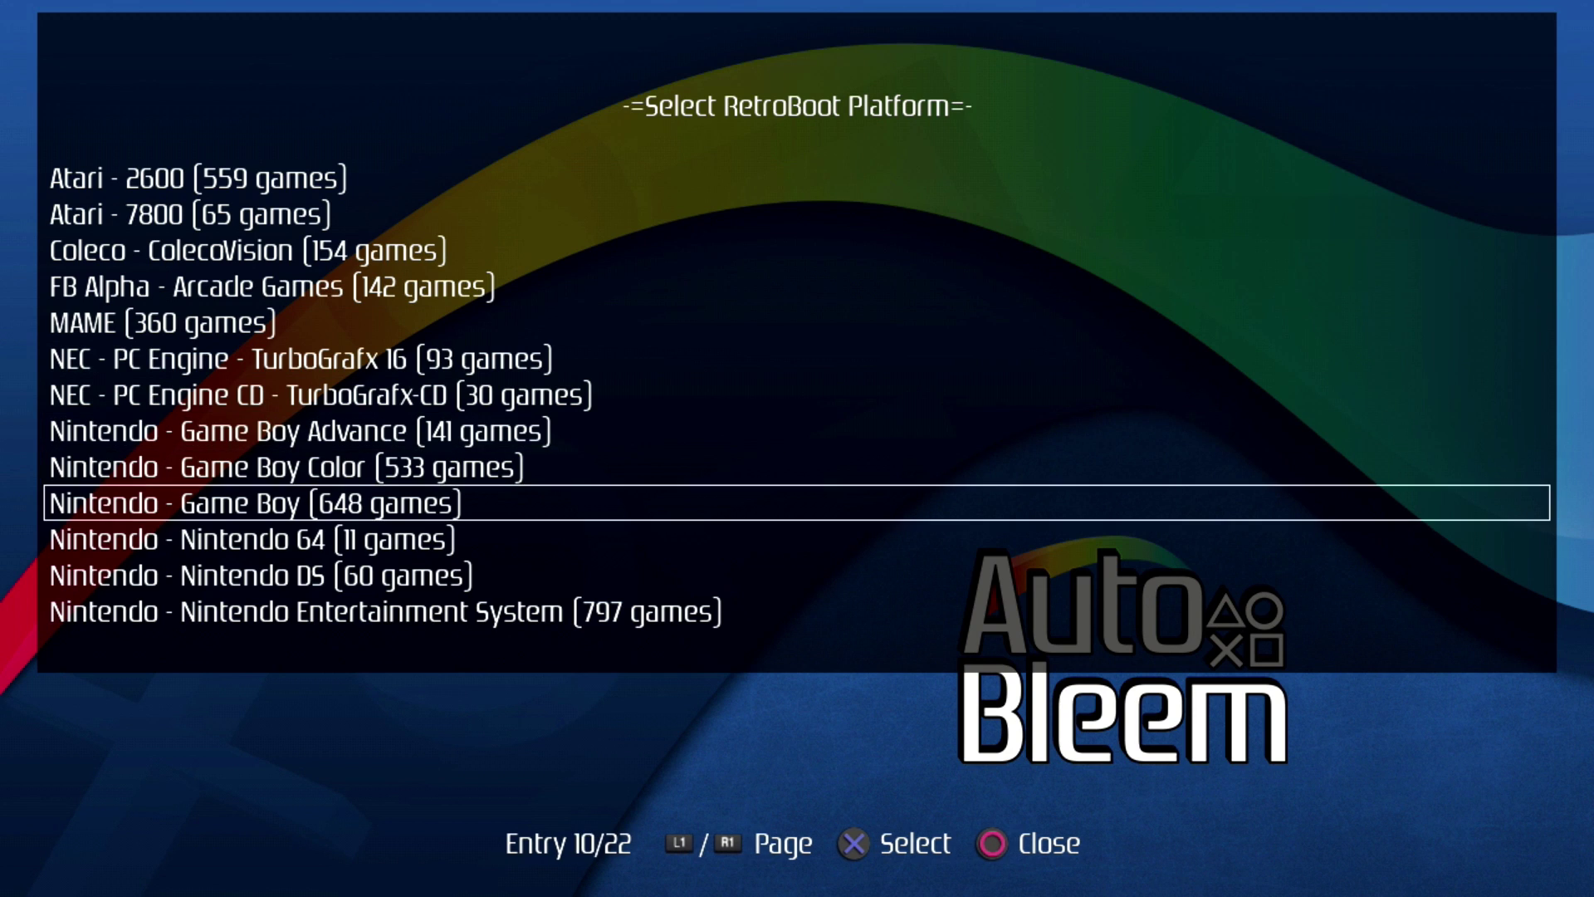
key("Up")
key("Up")
key("Up")
key("Up")
key("Up")
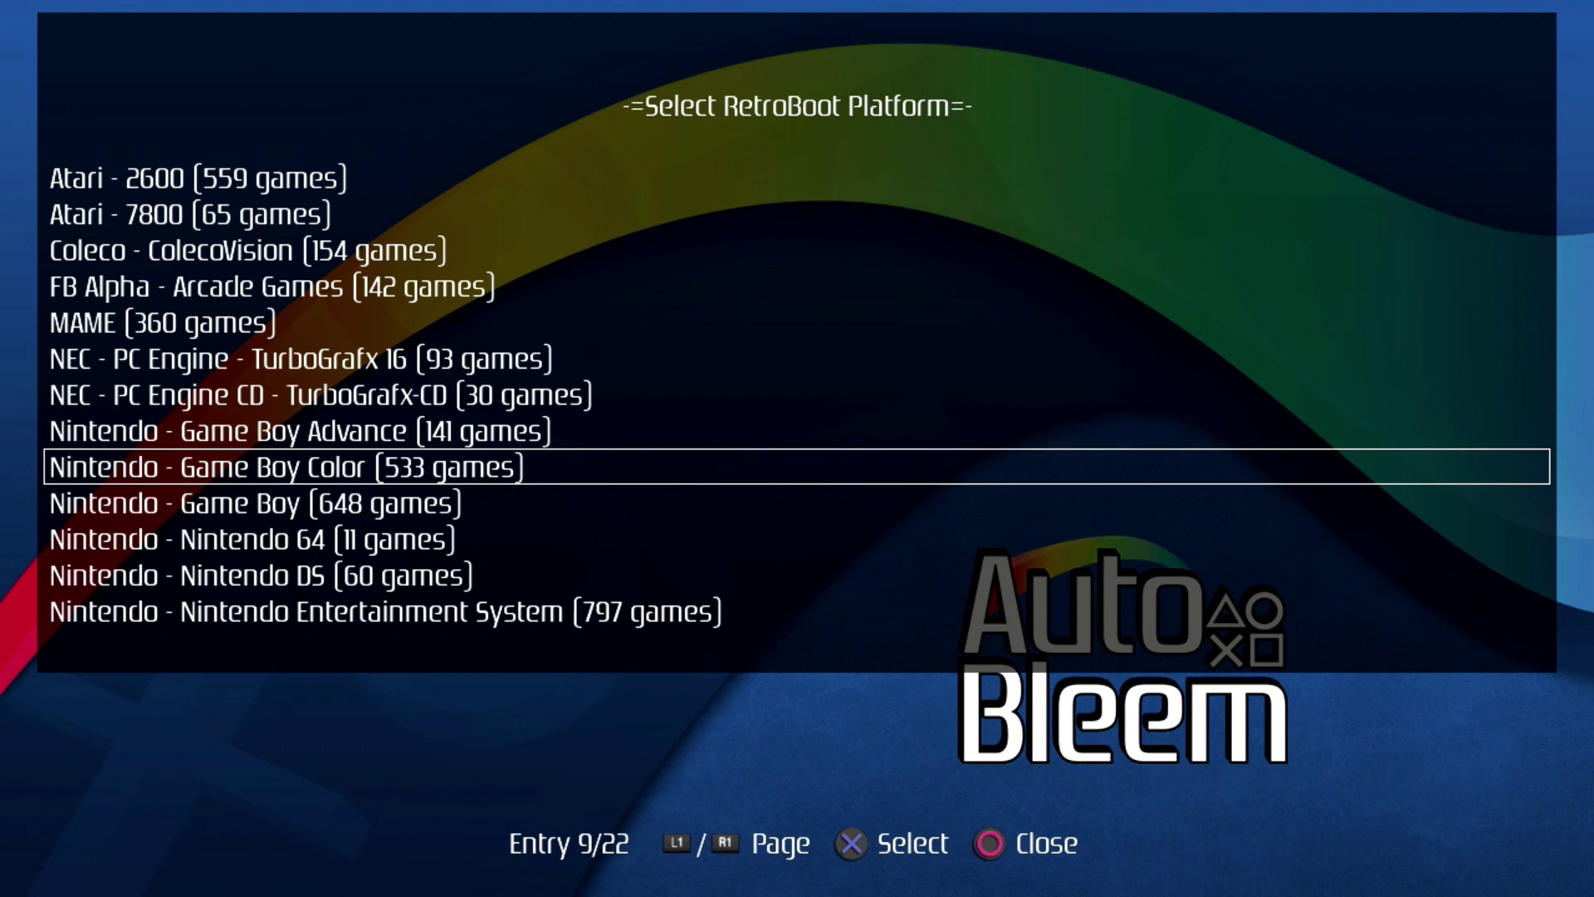
key("Down")
key("Down")
key("Down")
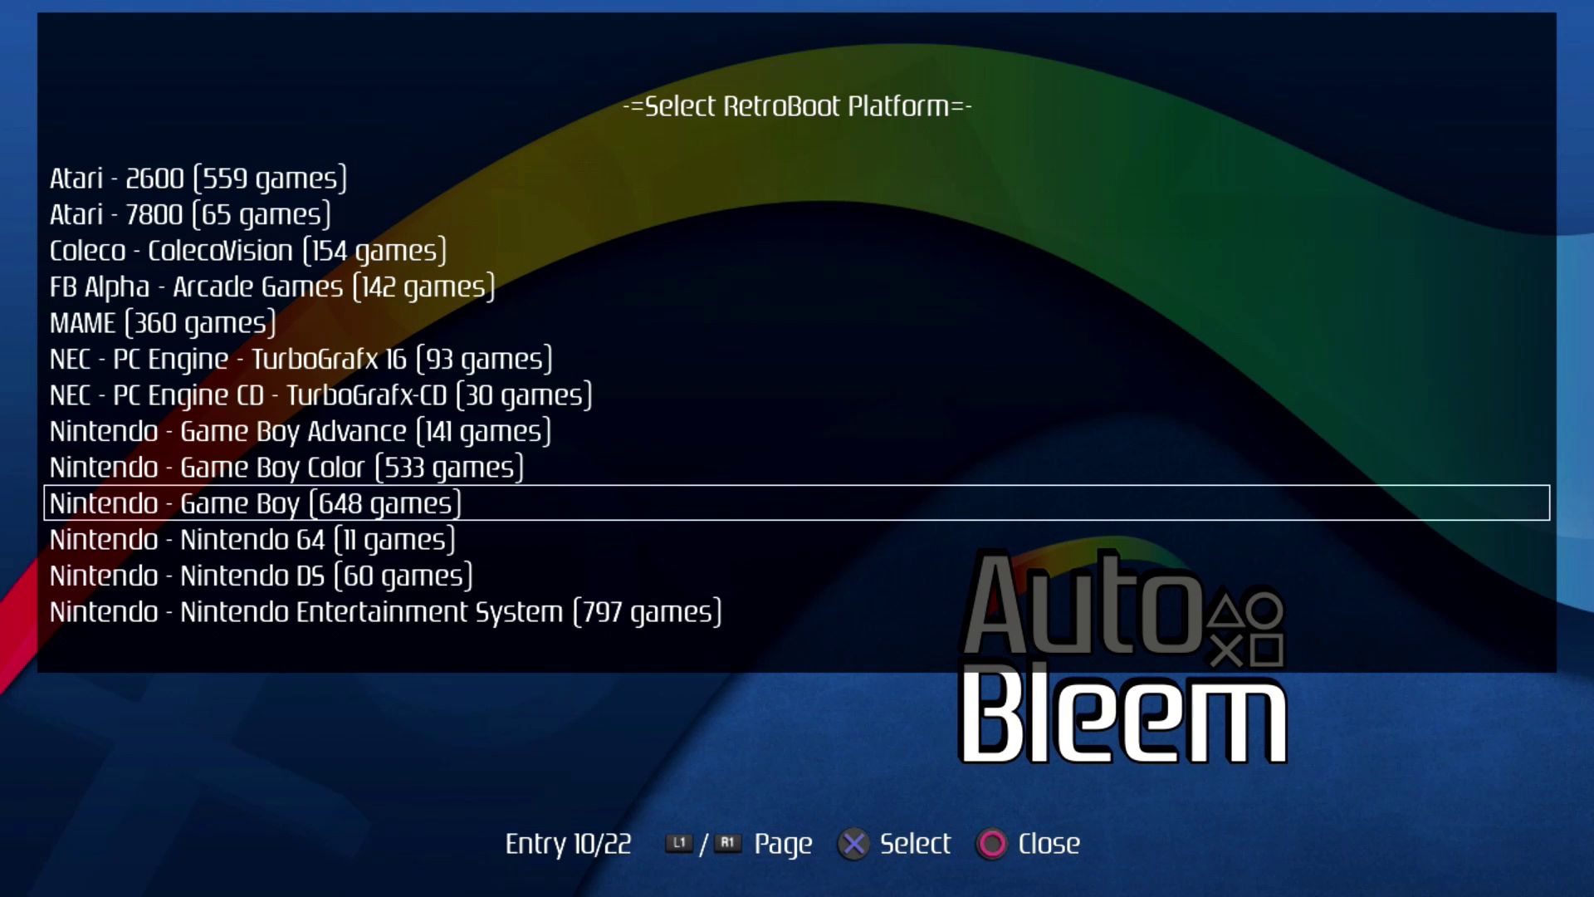
key("Down")
key("Down")
key("Down")
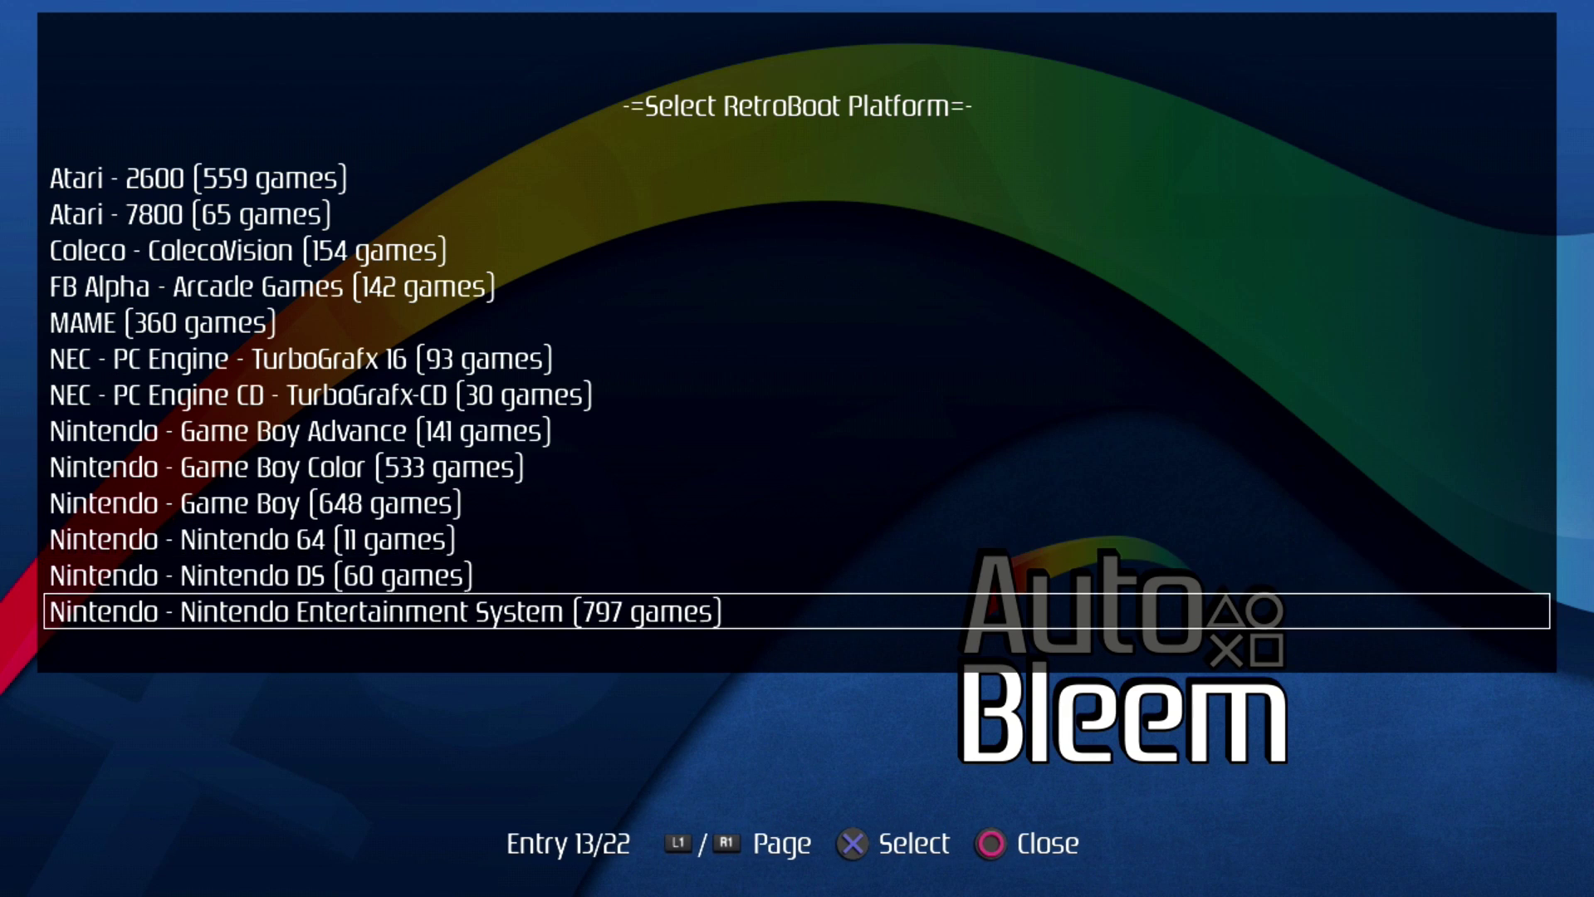
Choose Nintendo - Nintendo Entertainment System as the RetroBoot platform to show in the carousel.
key("Up")
key("Up")
key("Up")
key("Down")
key("Down")
key("Down")
key("Return")
Browse the Nintendo Entertainment System games to Adventure Island (USA) and launch it.
key("Right")
key("Right")
key("Right")
key("Right")
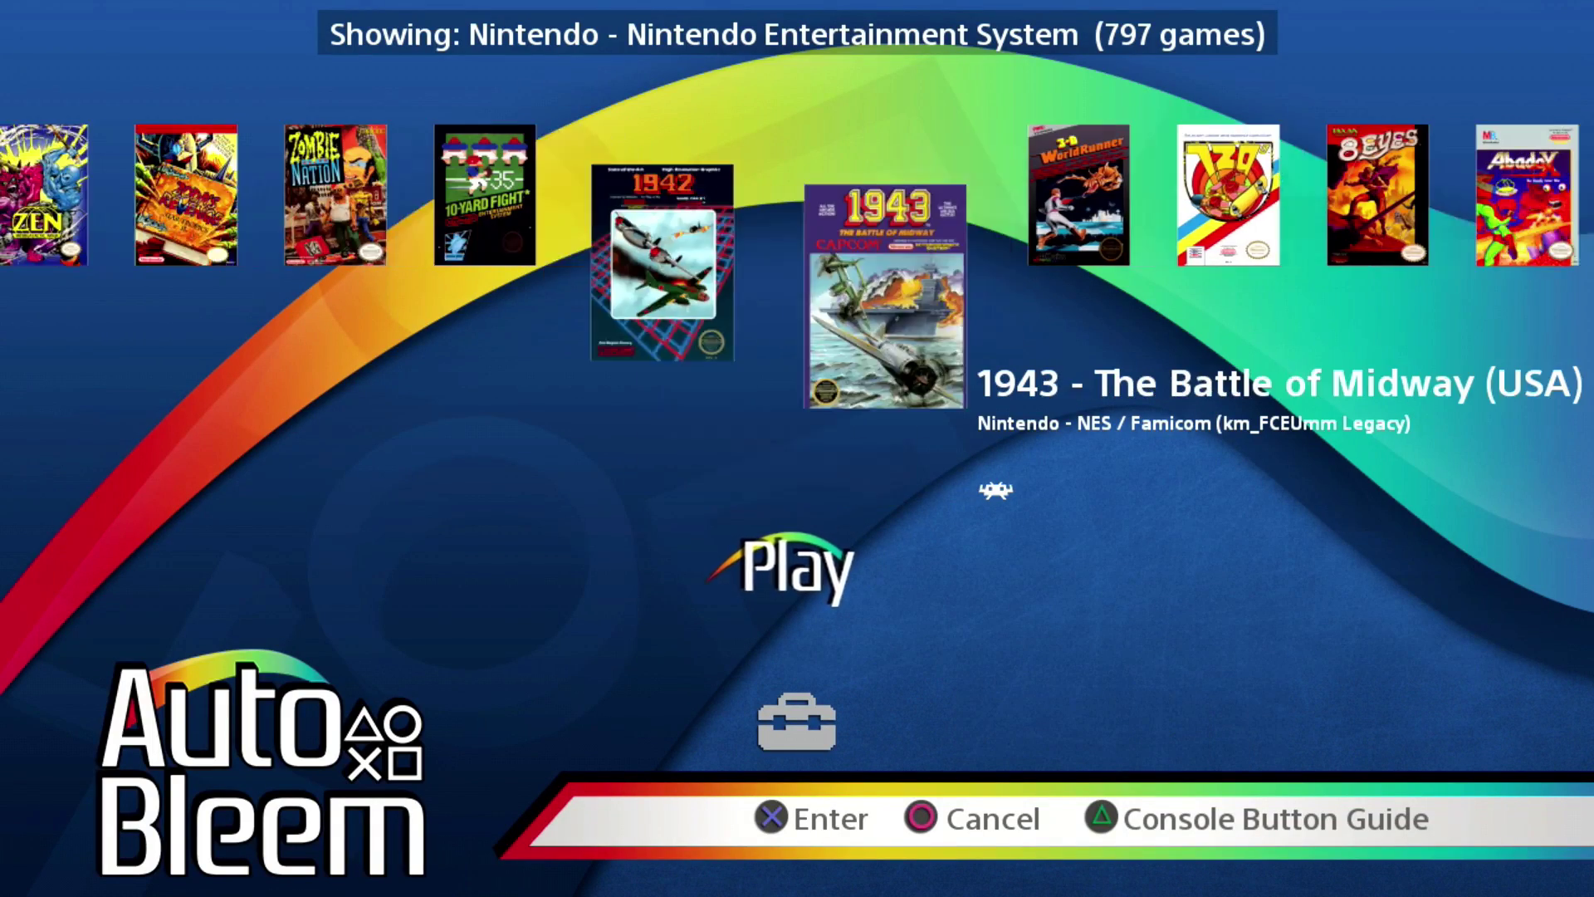
key("Right")
key("Right")
key("Right")
key("Right")
key("Right")
key("Right")
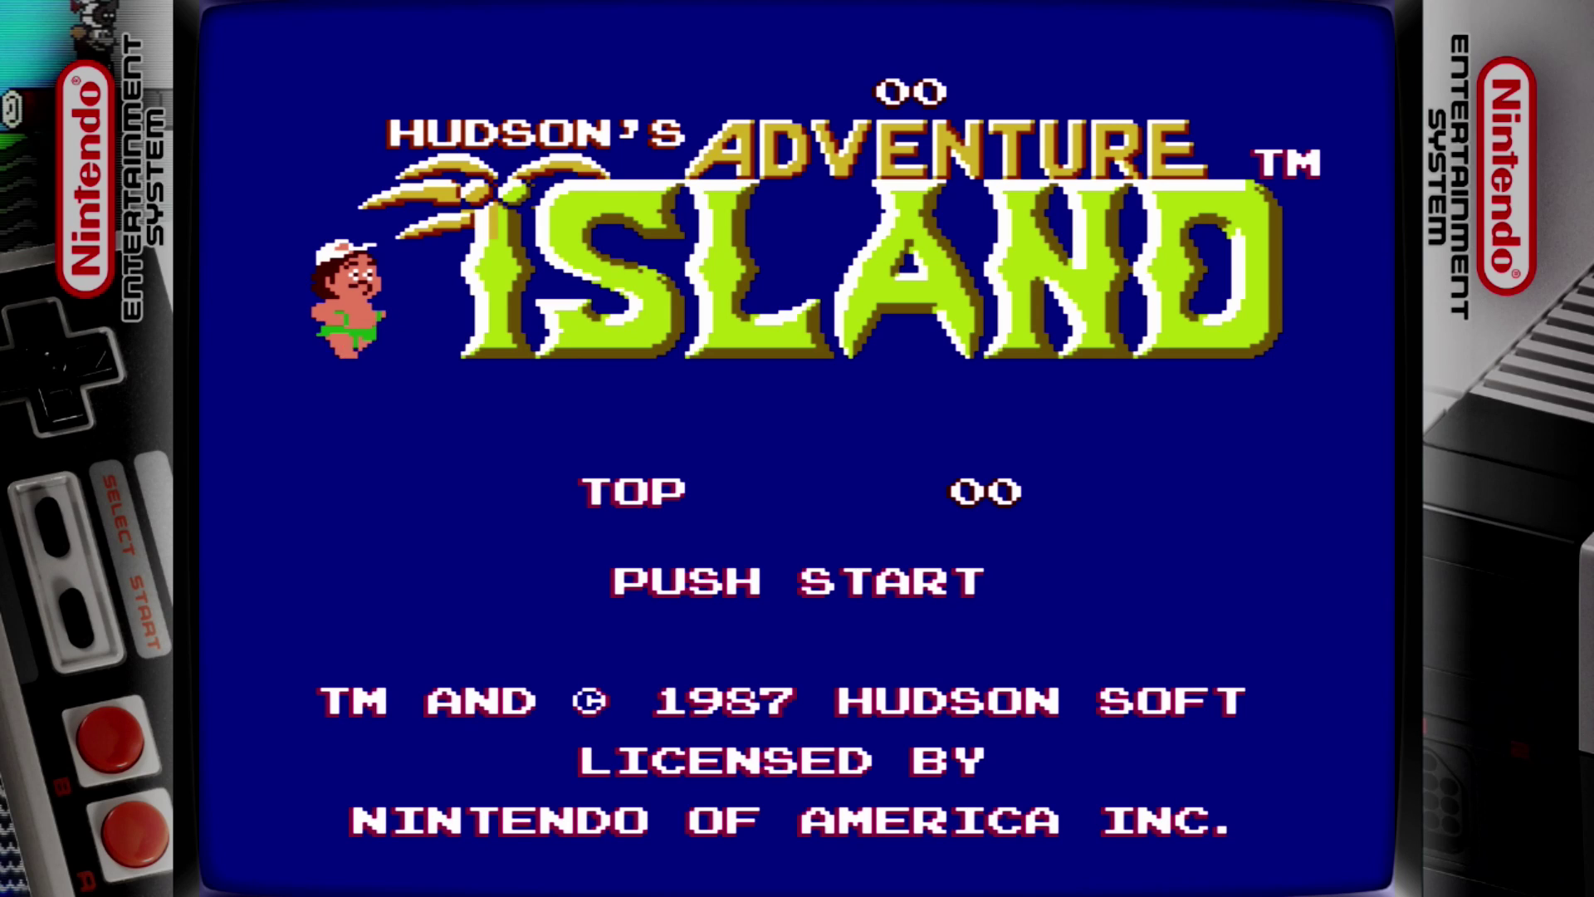
key("Return")
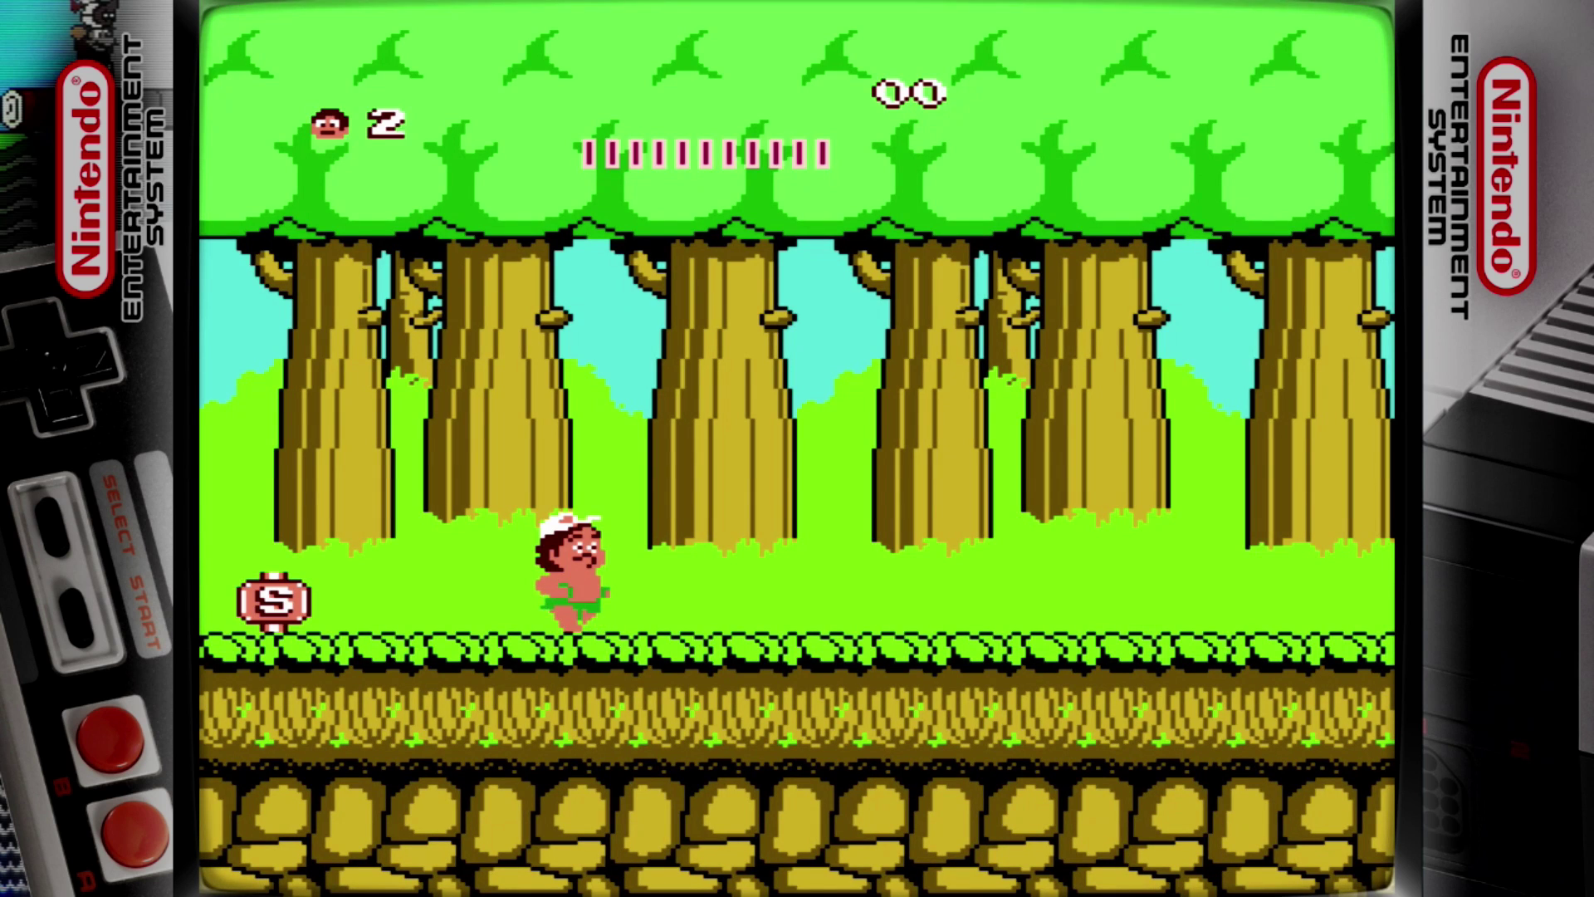
key("Right")
key("Right")
key("x")
key("x")
key("Right")
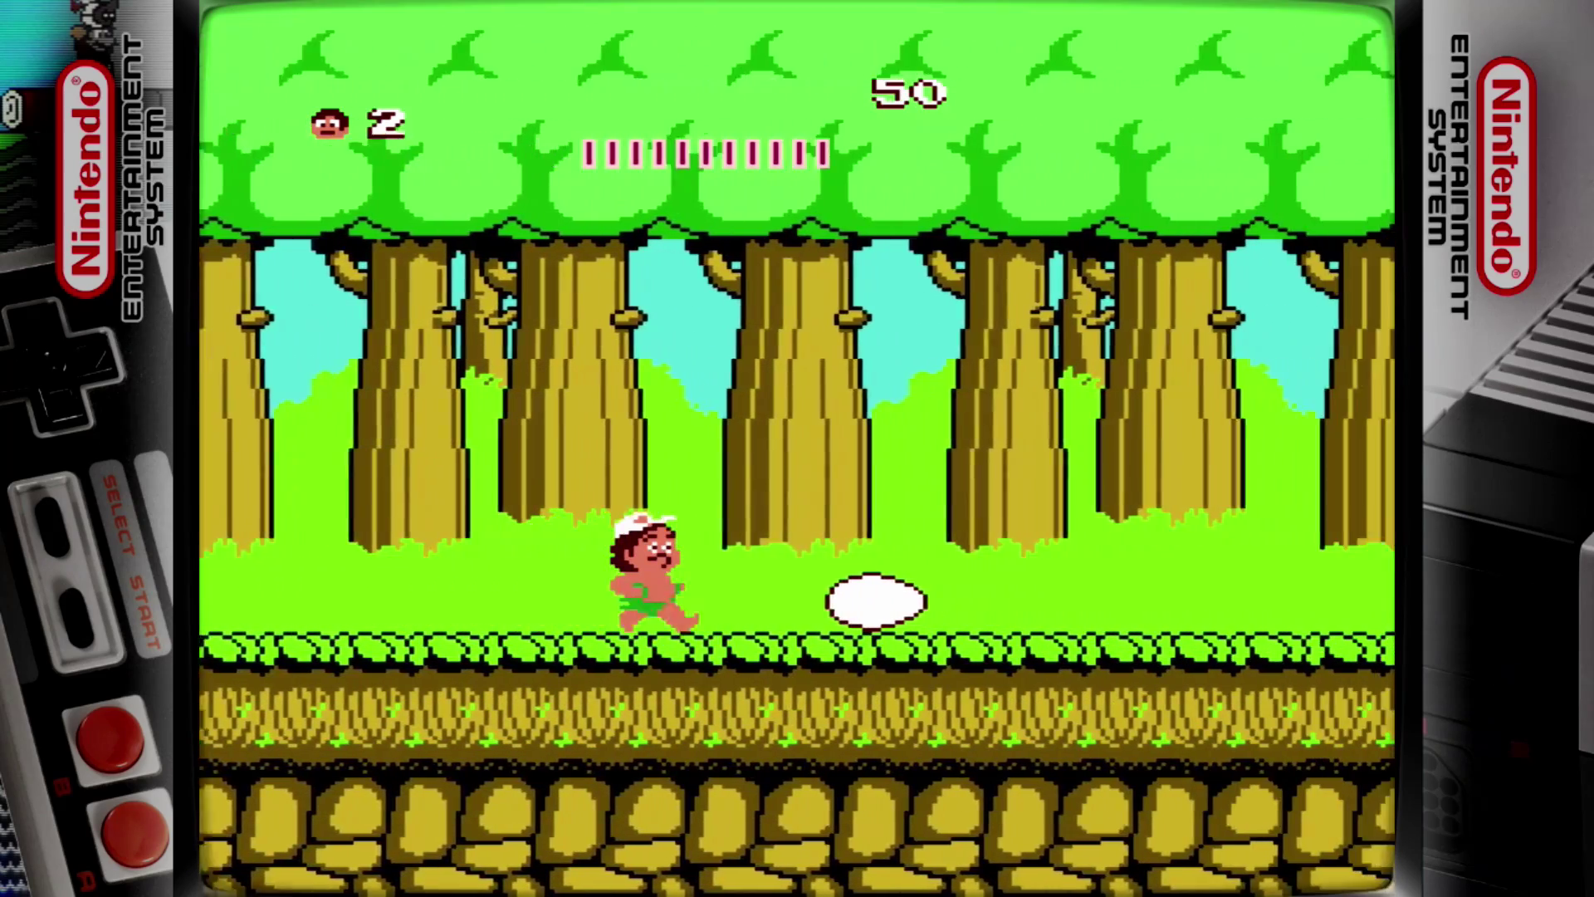
key("Right")
key("z")
key("z")
key("z")
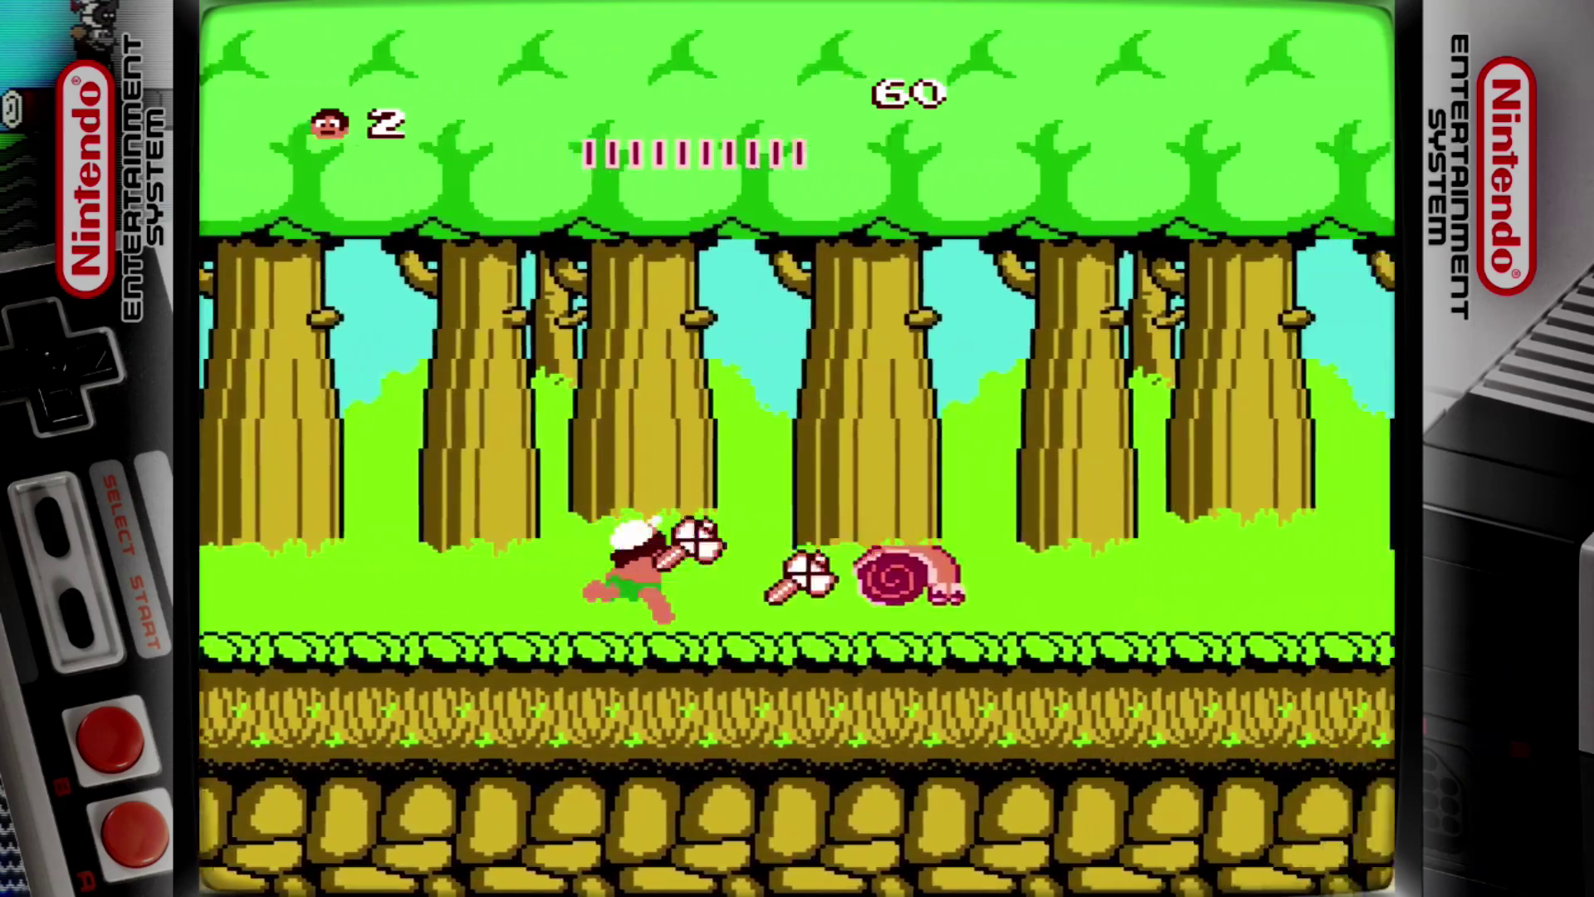
key("Right")
key("x")
key("z")
key("z")
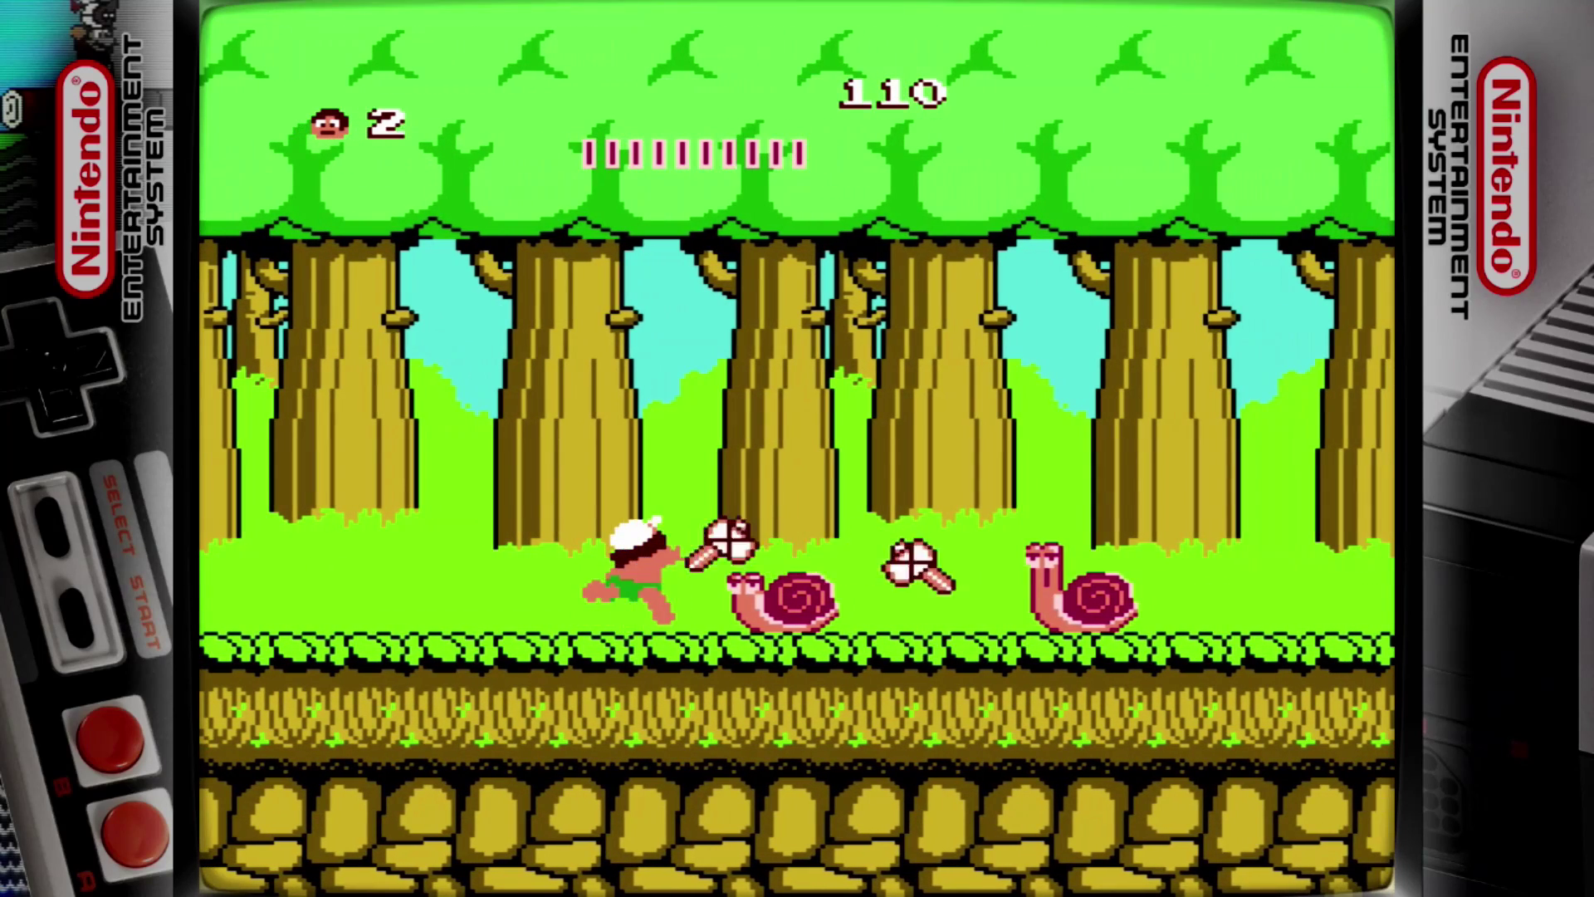
key("Left")
key("z")
key("z")
key("Right")
key("Right")
key("x")
key("z")
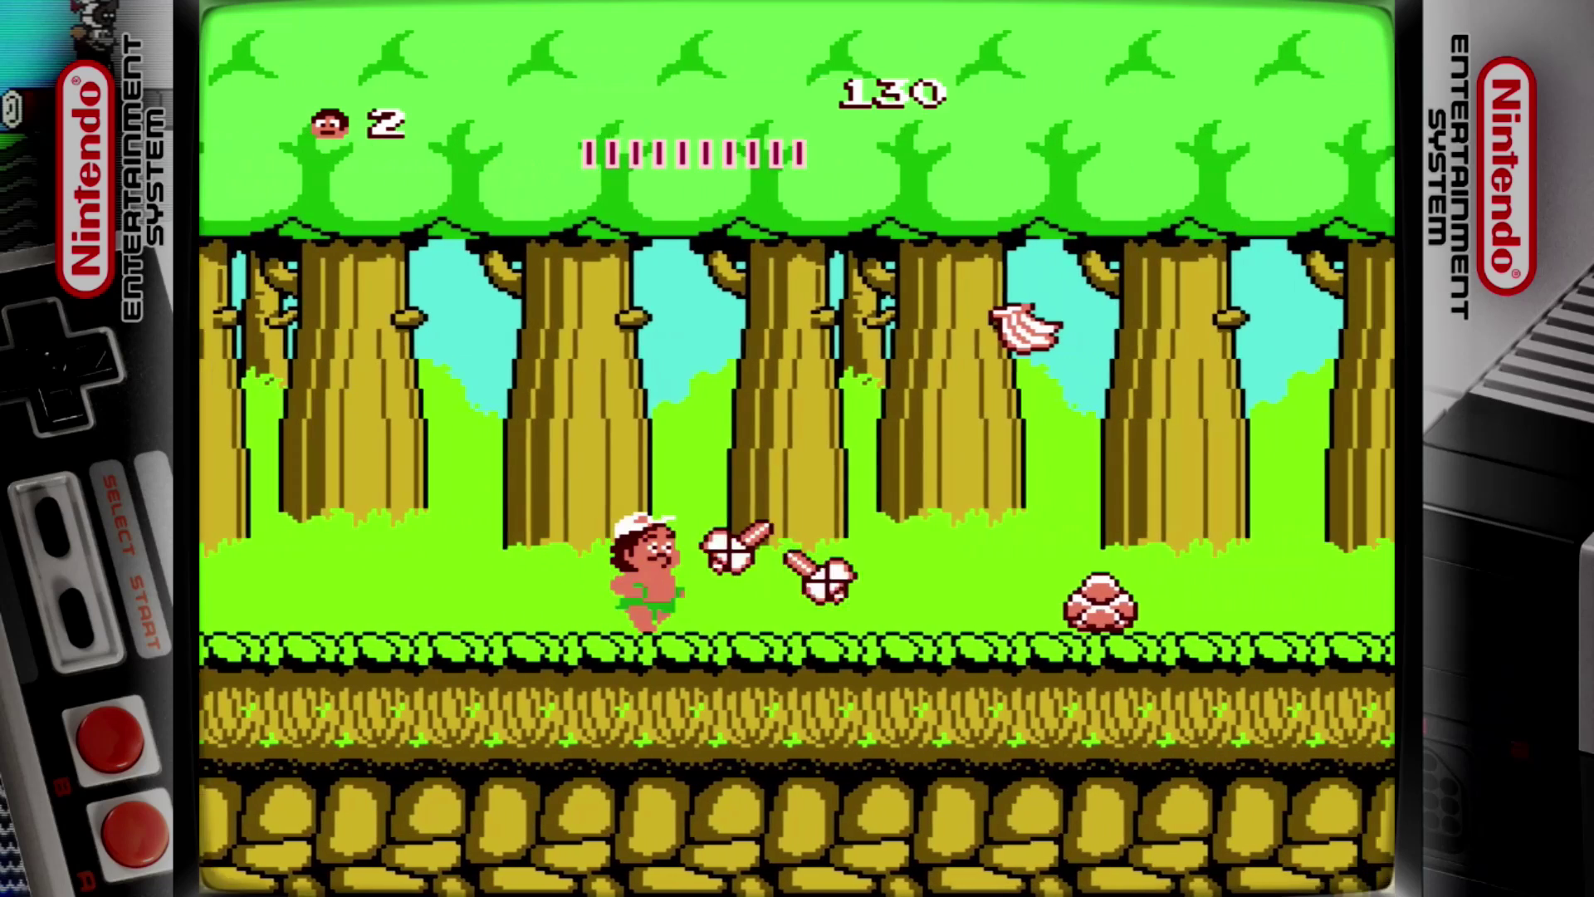
key("z")
Open the Quick Menu over the running game, exit RetroArch, and return to the game carousel.
key("F1")
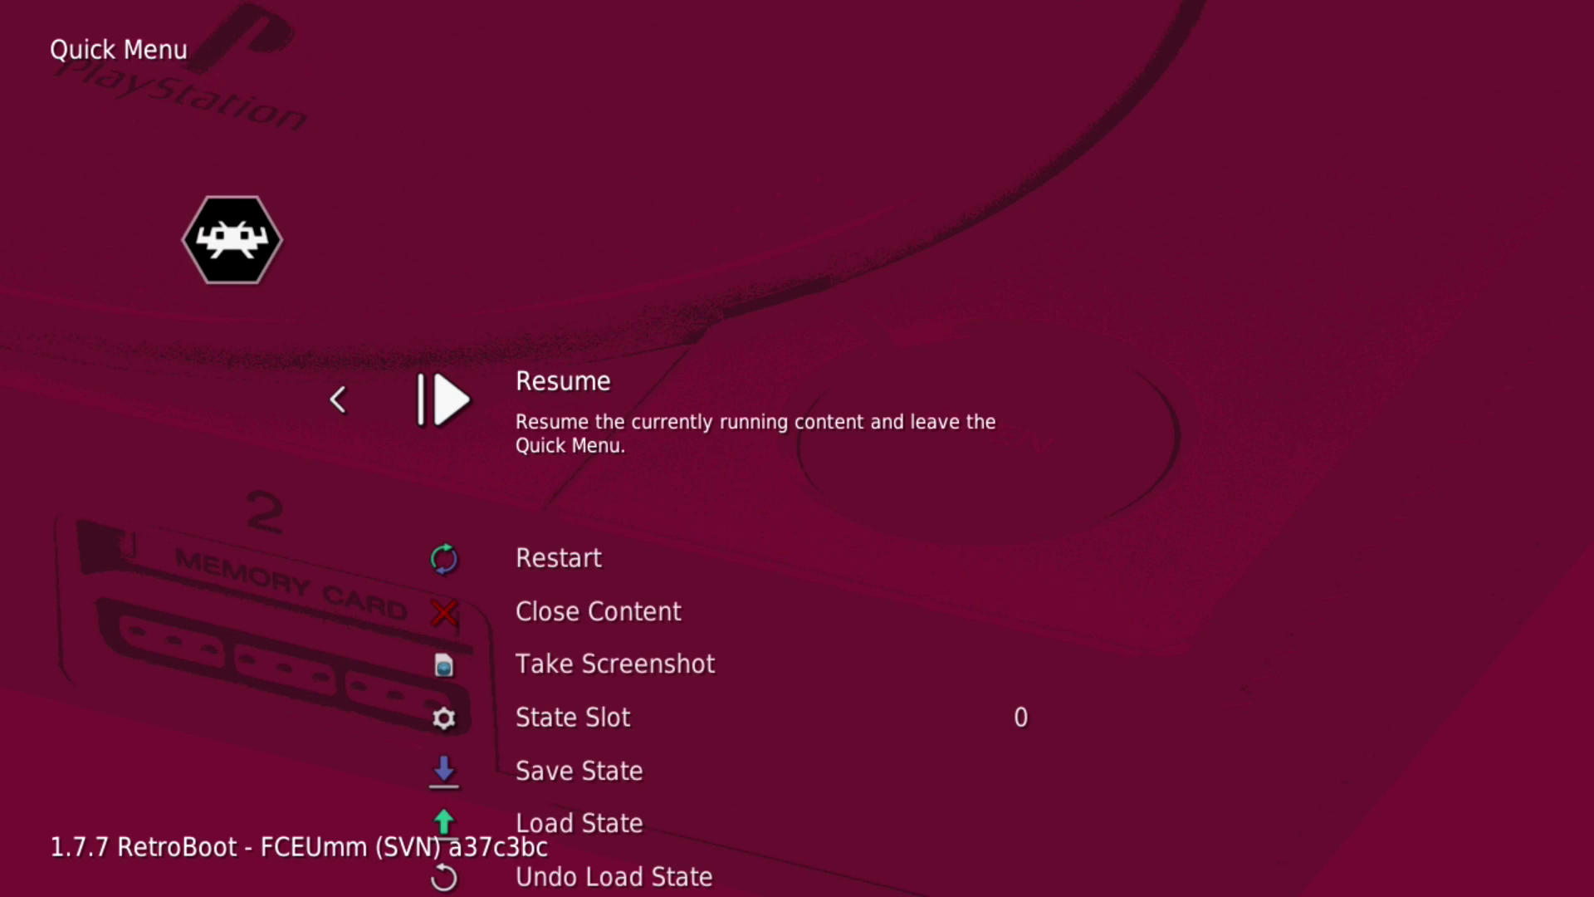
key("Up")
key("BackSpace")
key("Left")
key("Right")
key("Up")
key("Return")
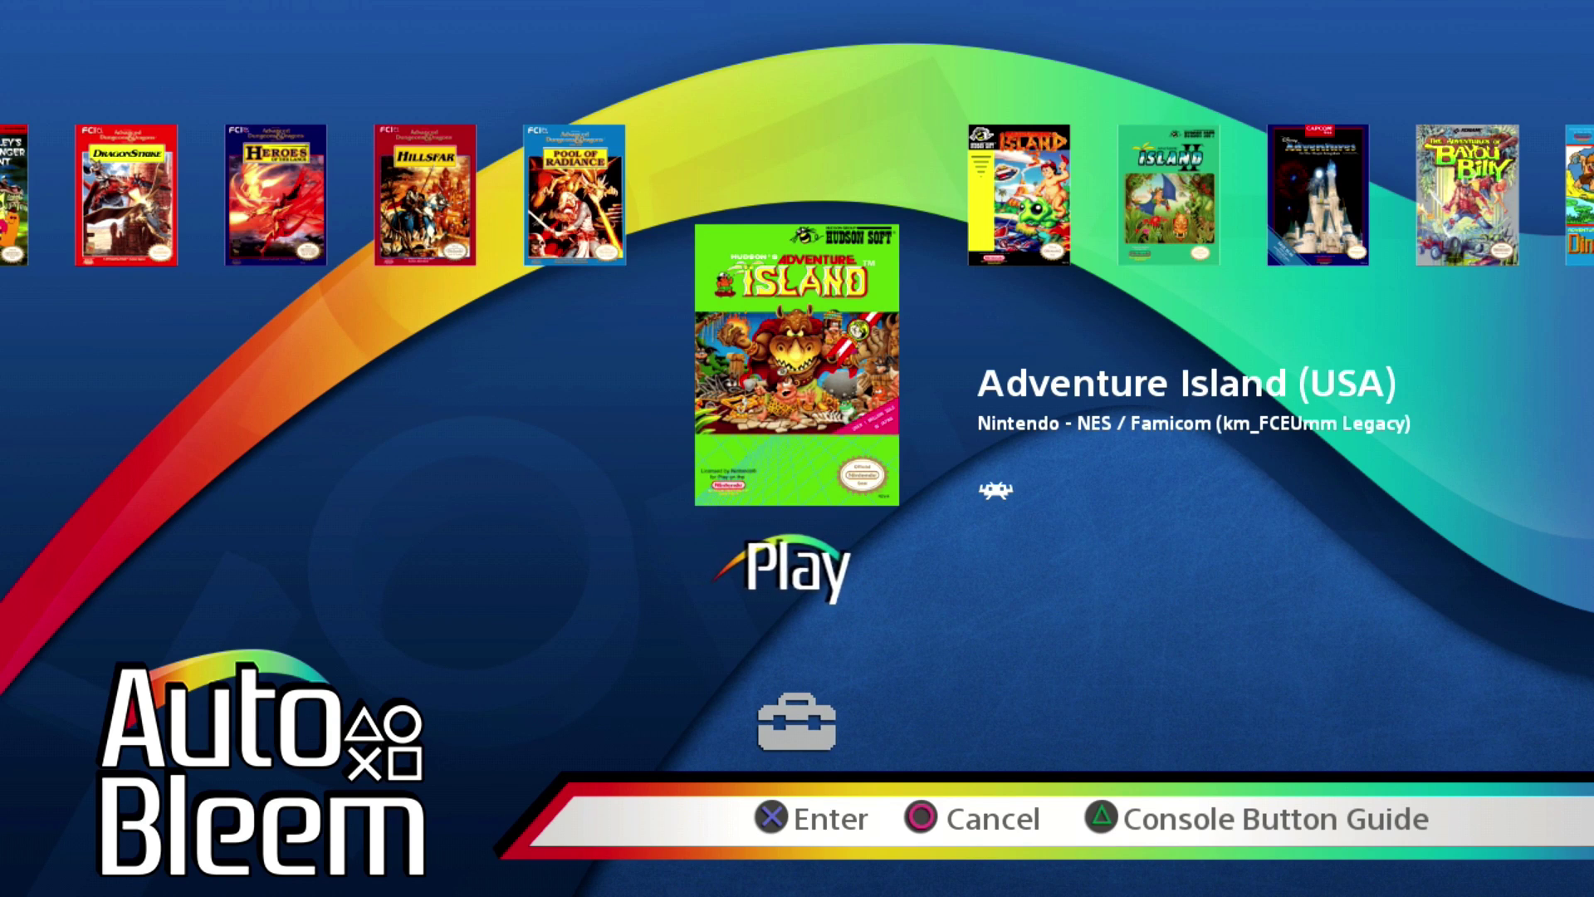
key("Left")
key("Right")
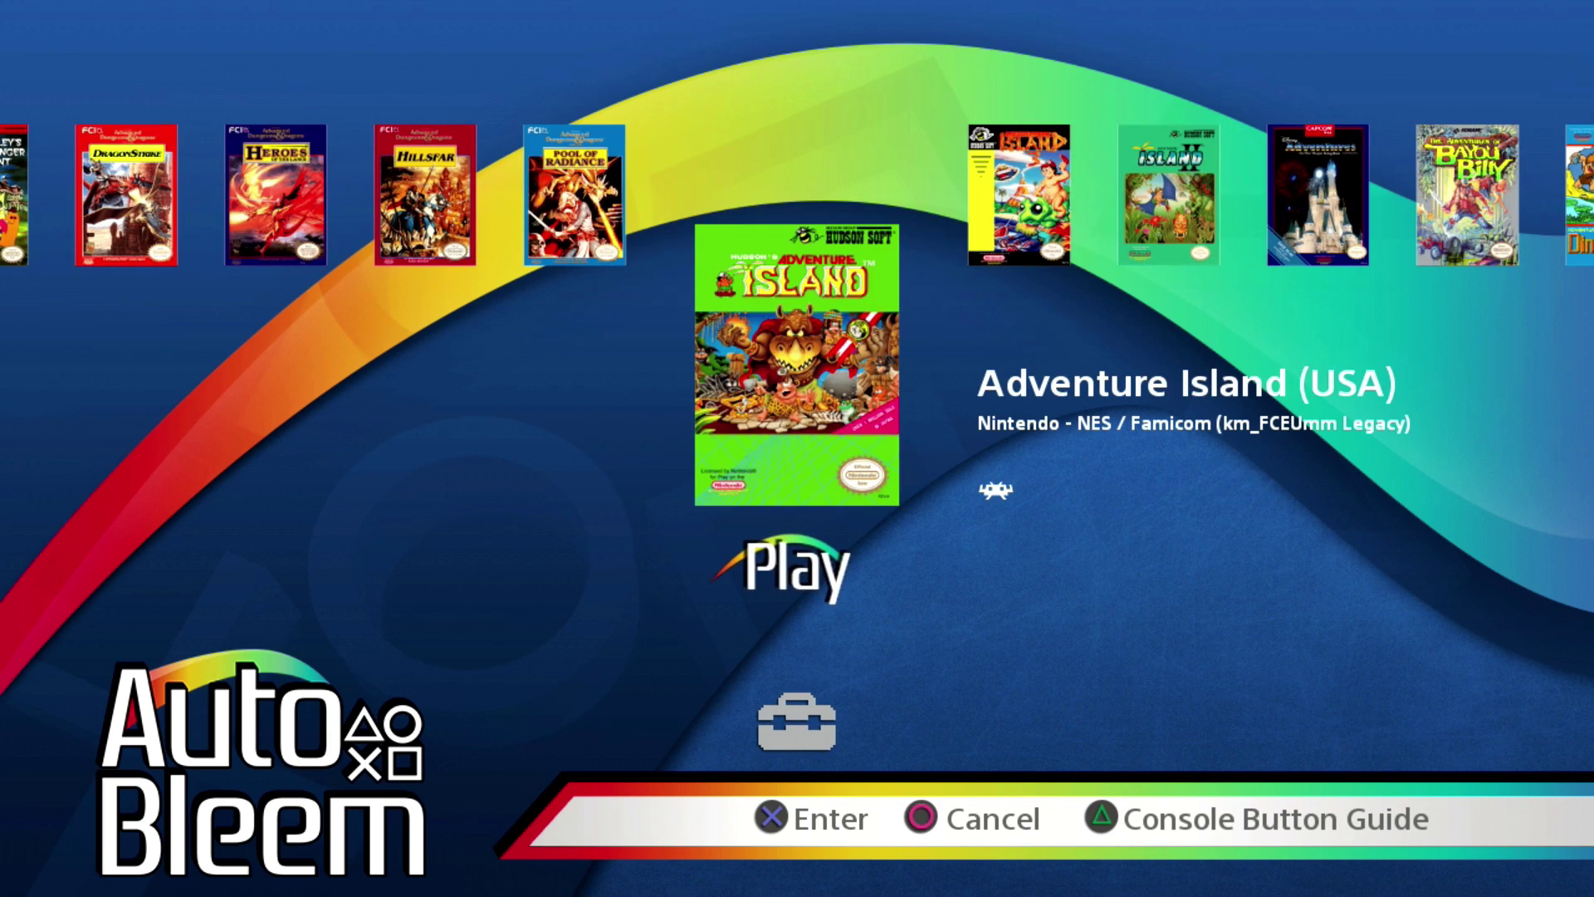
key("Left")
key("Right")
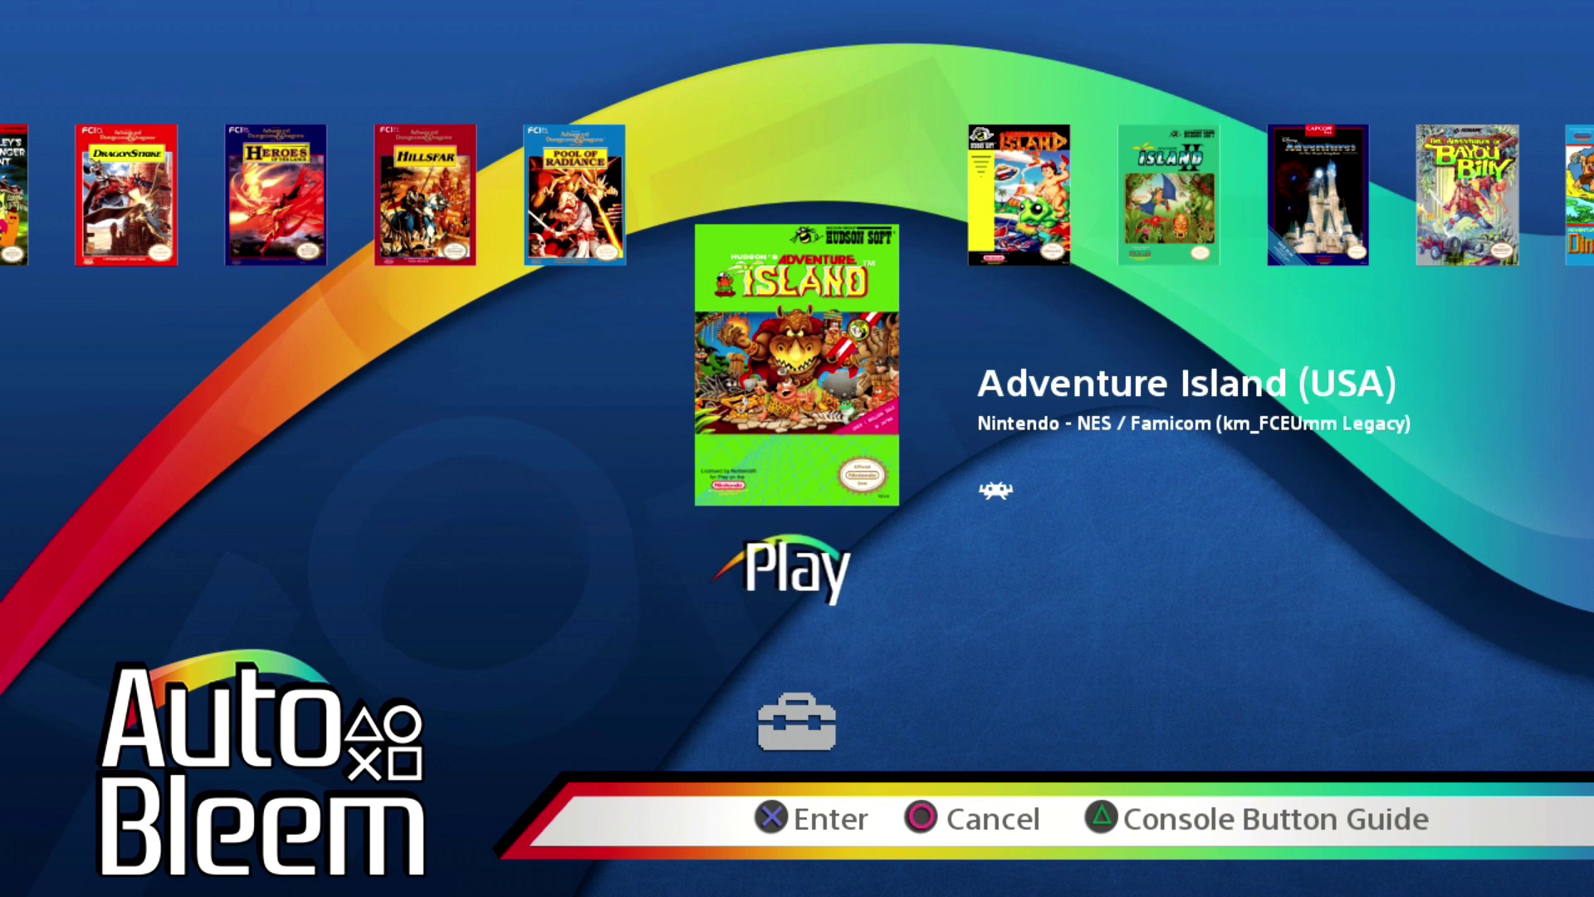
Reopen the carousel from the main menu and choose NEC - PC Engine - TurboGrafx 16 as the RetroBoot platform.
key("Escape")
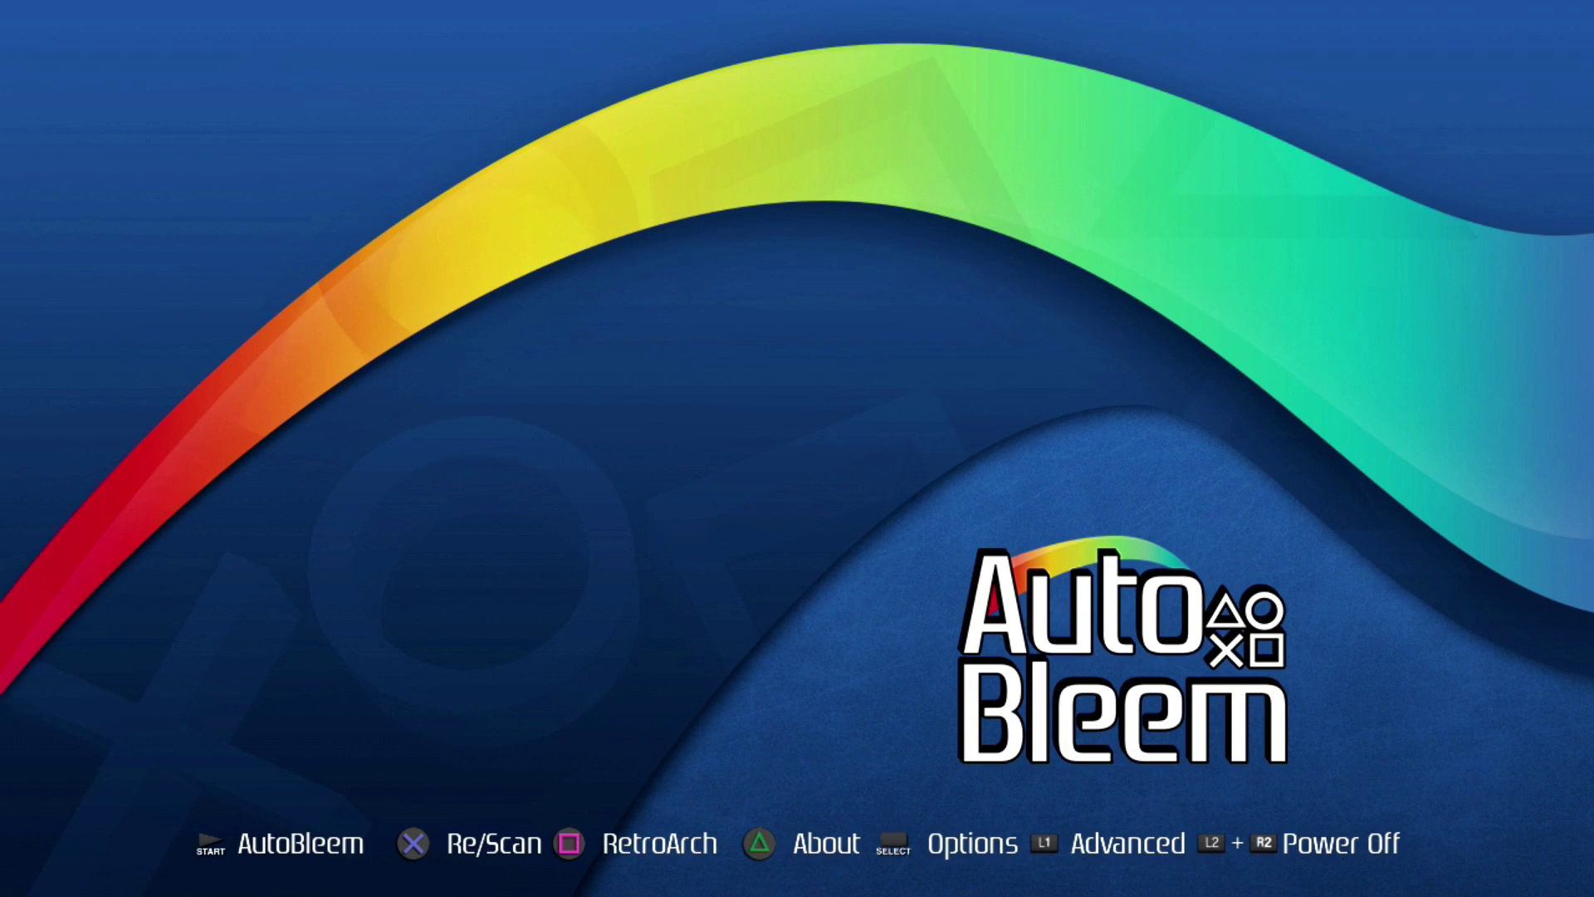
key("Return")
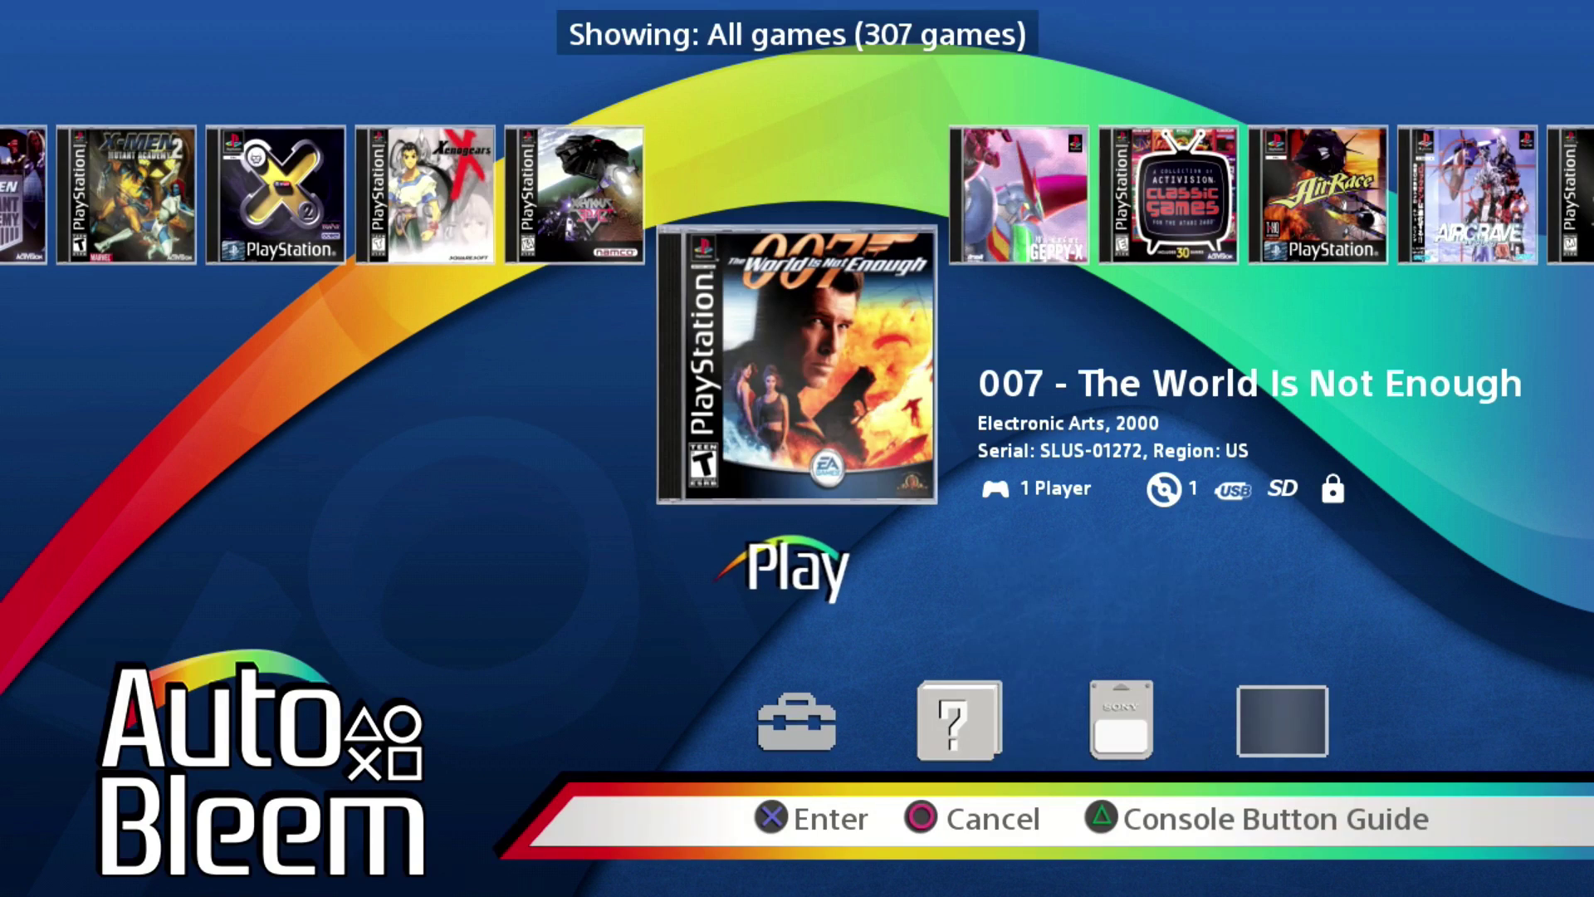
key("Tab")
key("Down")
key("Down")
key("Down")
key("Up")
key("Down")
key("Down")
key("Down")
key("Return")
Browse the TurboGrafx 16 games and their box art as far as Cratermaze (USA).
key("Right")
key("Right")
key("Right")
key("Right")
key("Right")
key("Right")
key("Right")
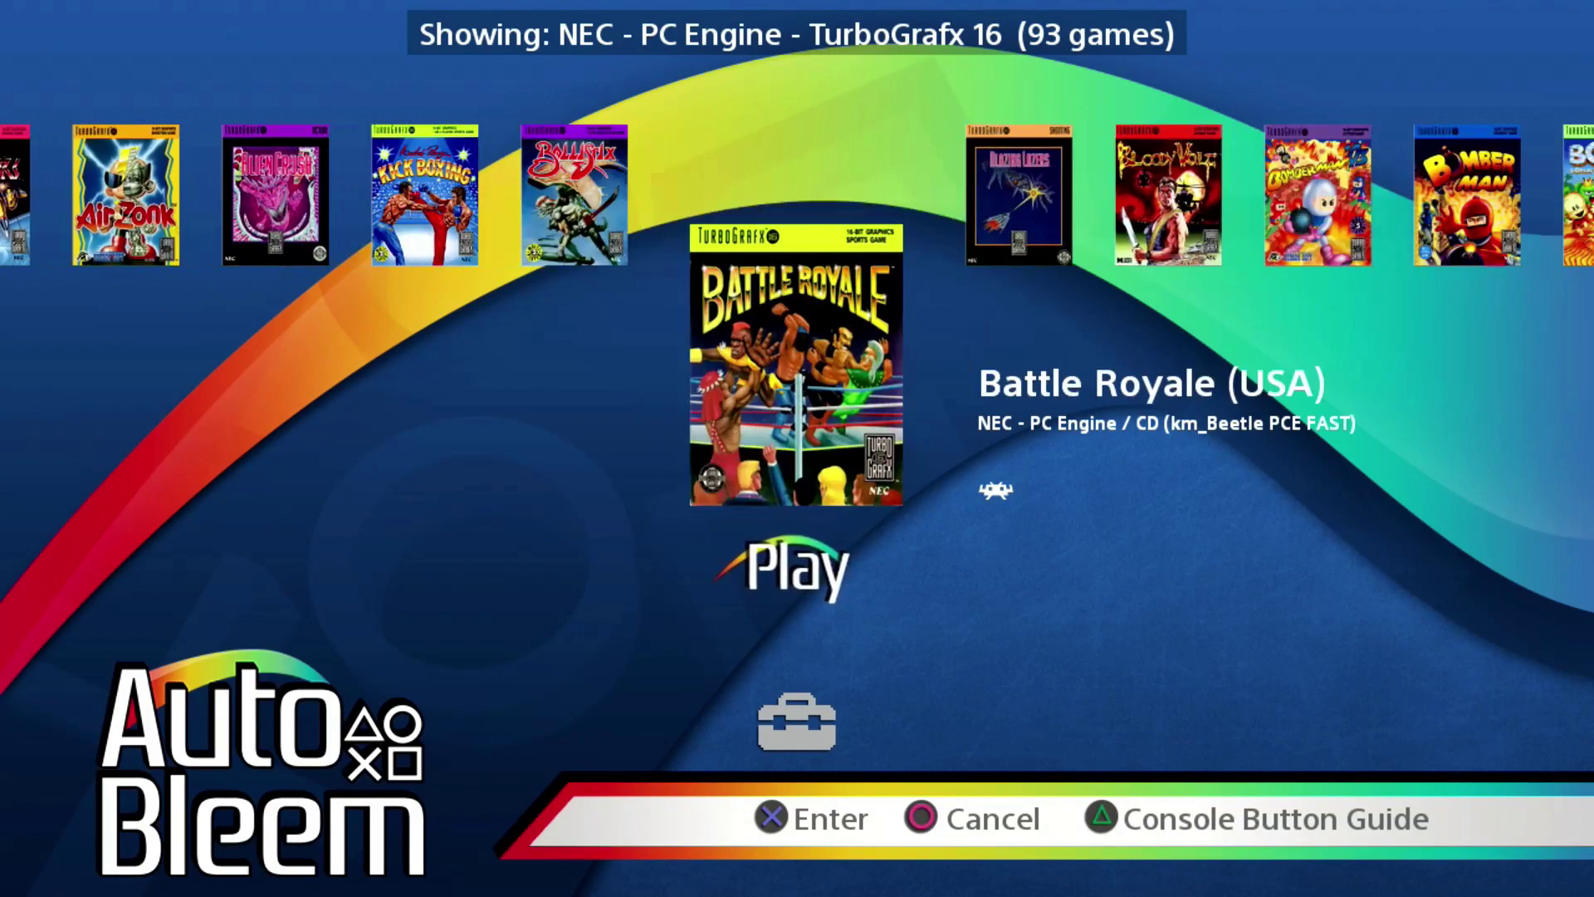
key("Right")
key("Right")
key("Right")
key("Right")
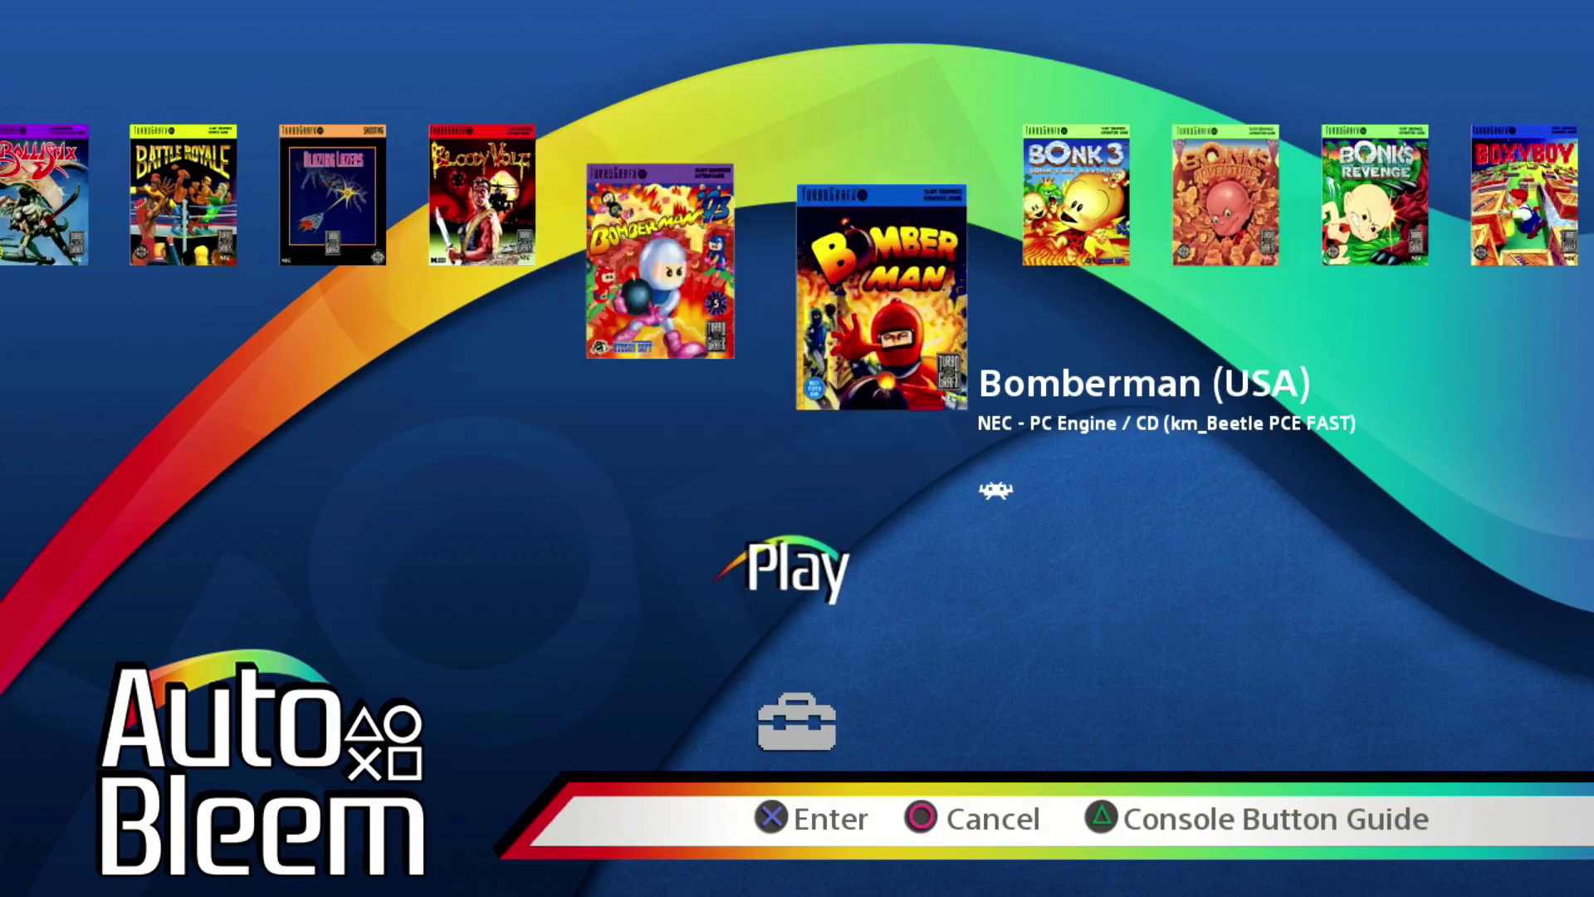
key("Right")
key("Right")
key("Right")
key("Right")
key("Right")
key("Right")
key("Right")
key("Right")
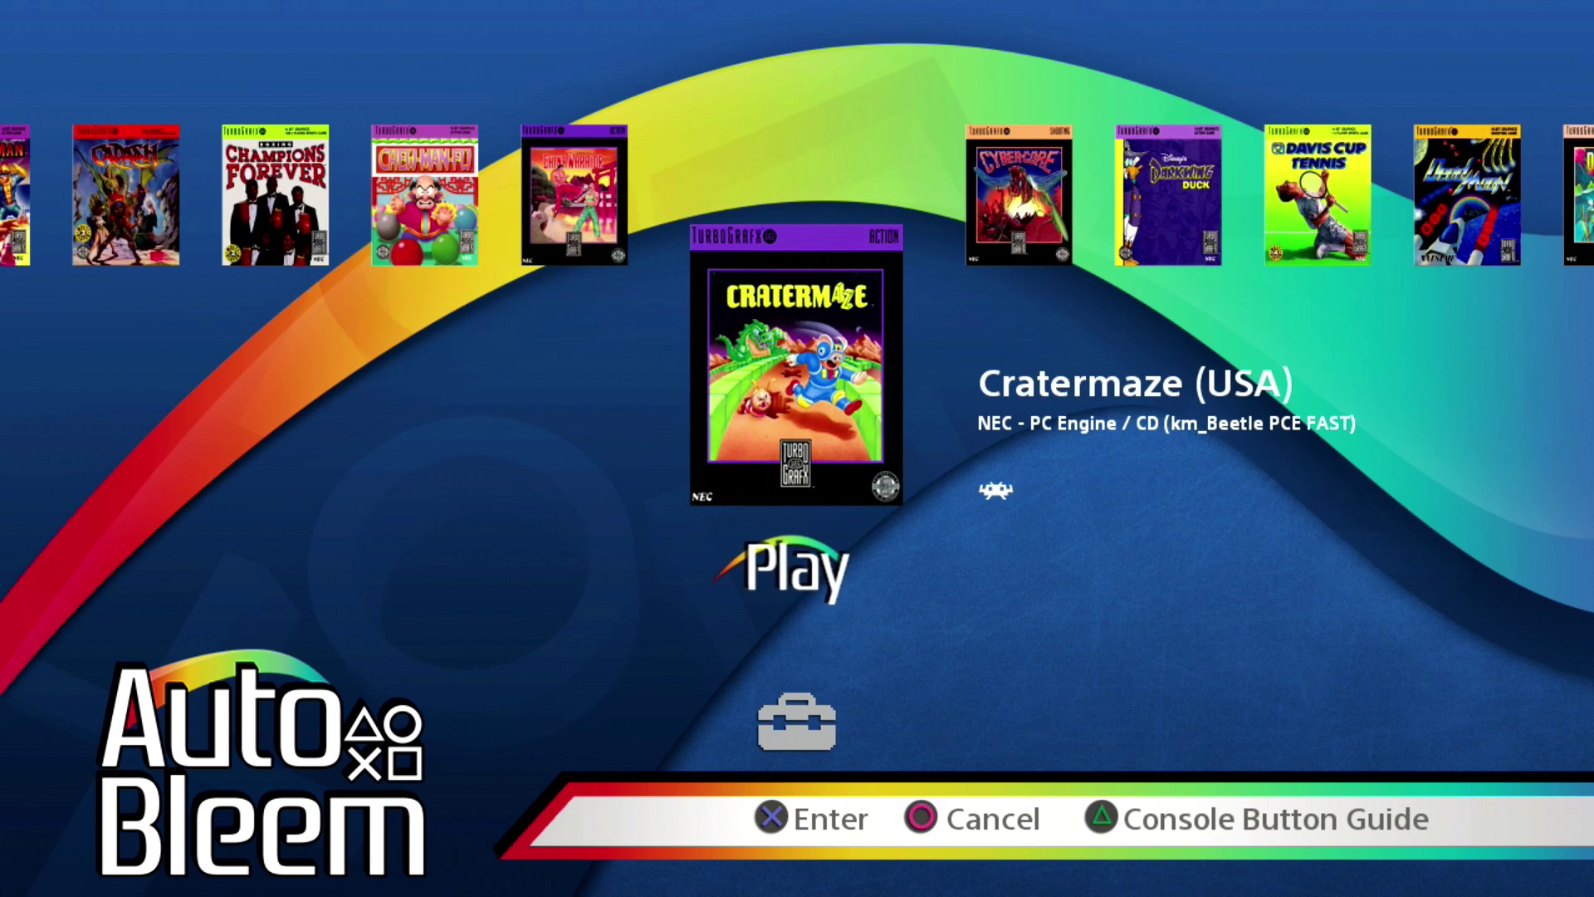
Switch the carousel to all games, browse through them, and switch to the internal games.
key("Tab")
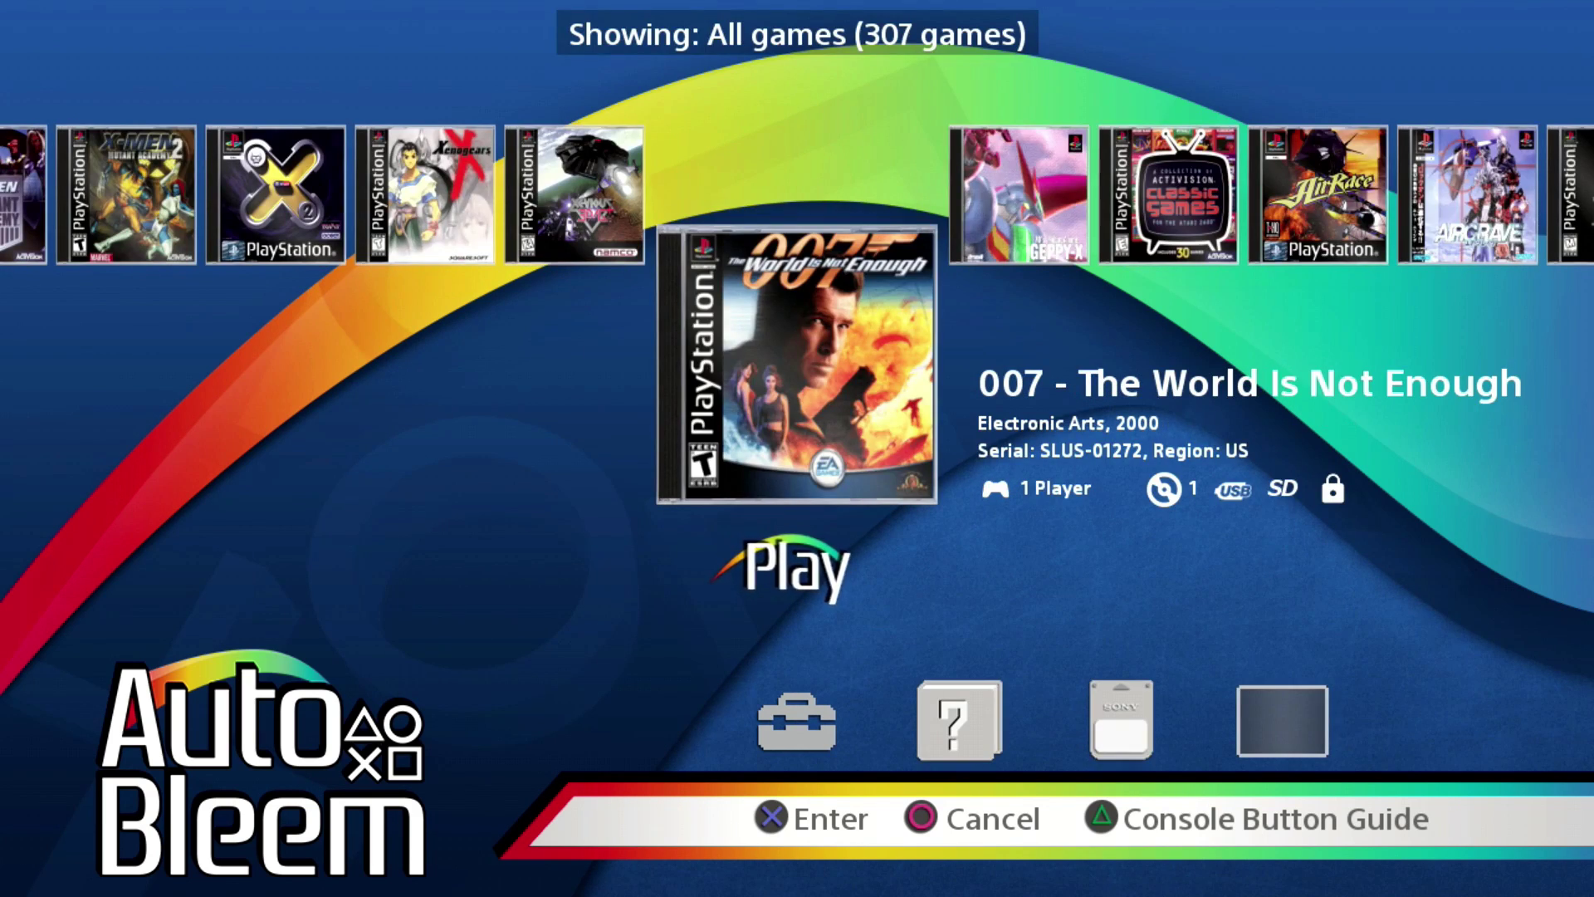
key("Right")
key("Right")
key("Right")
key("Right")
key("Right")
key("Right")
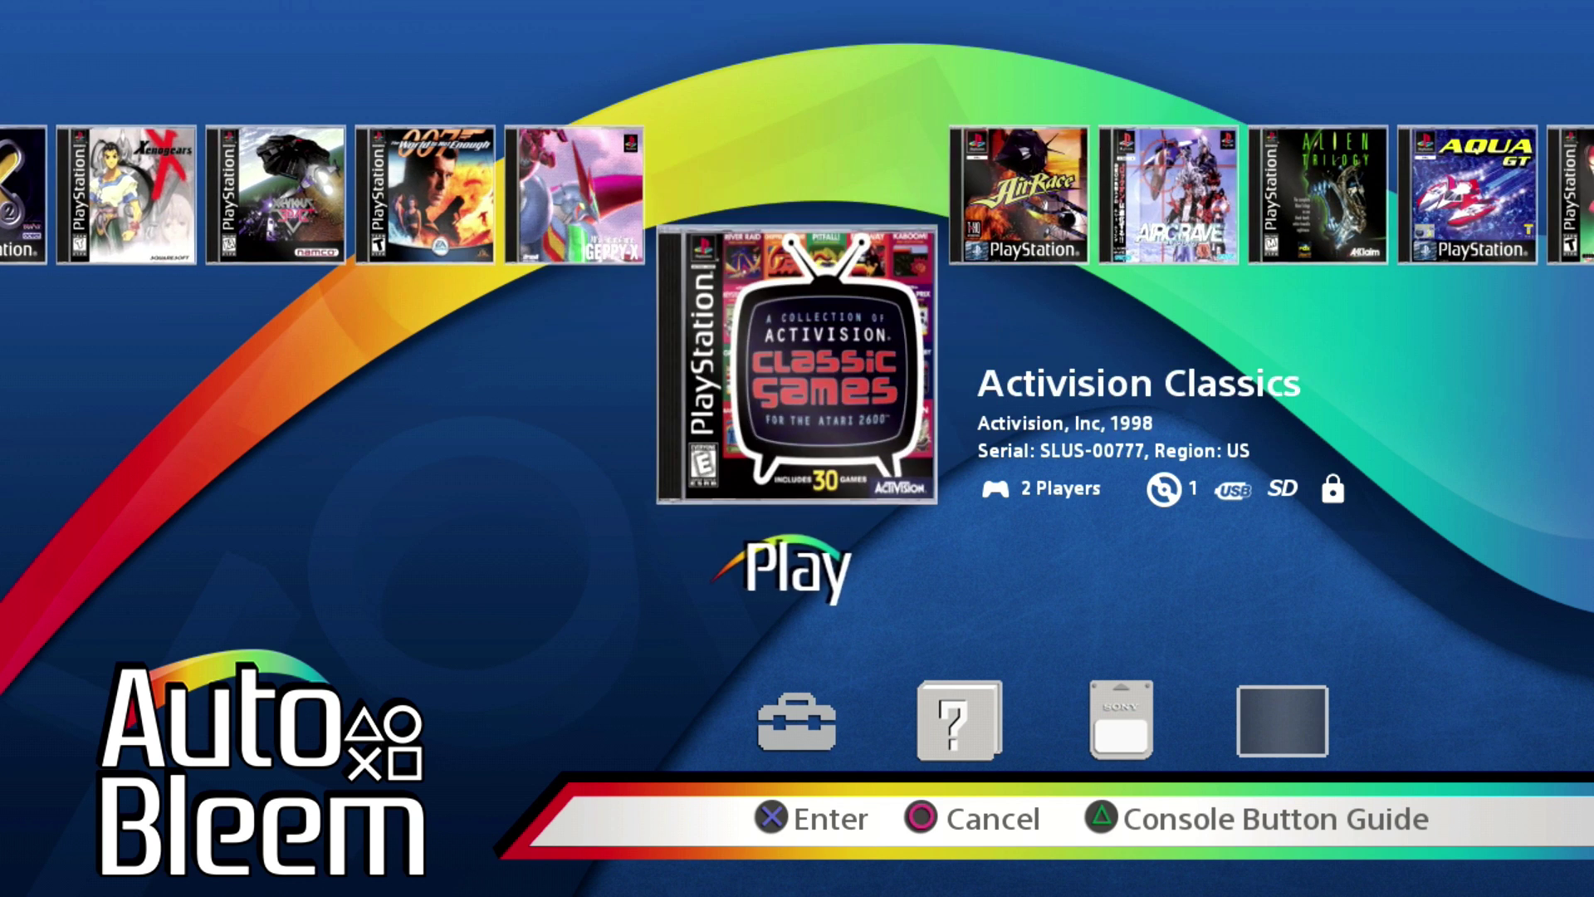
key("Tab")
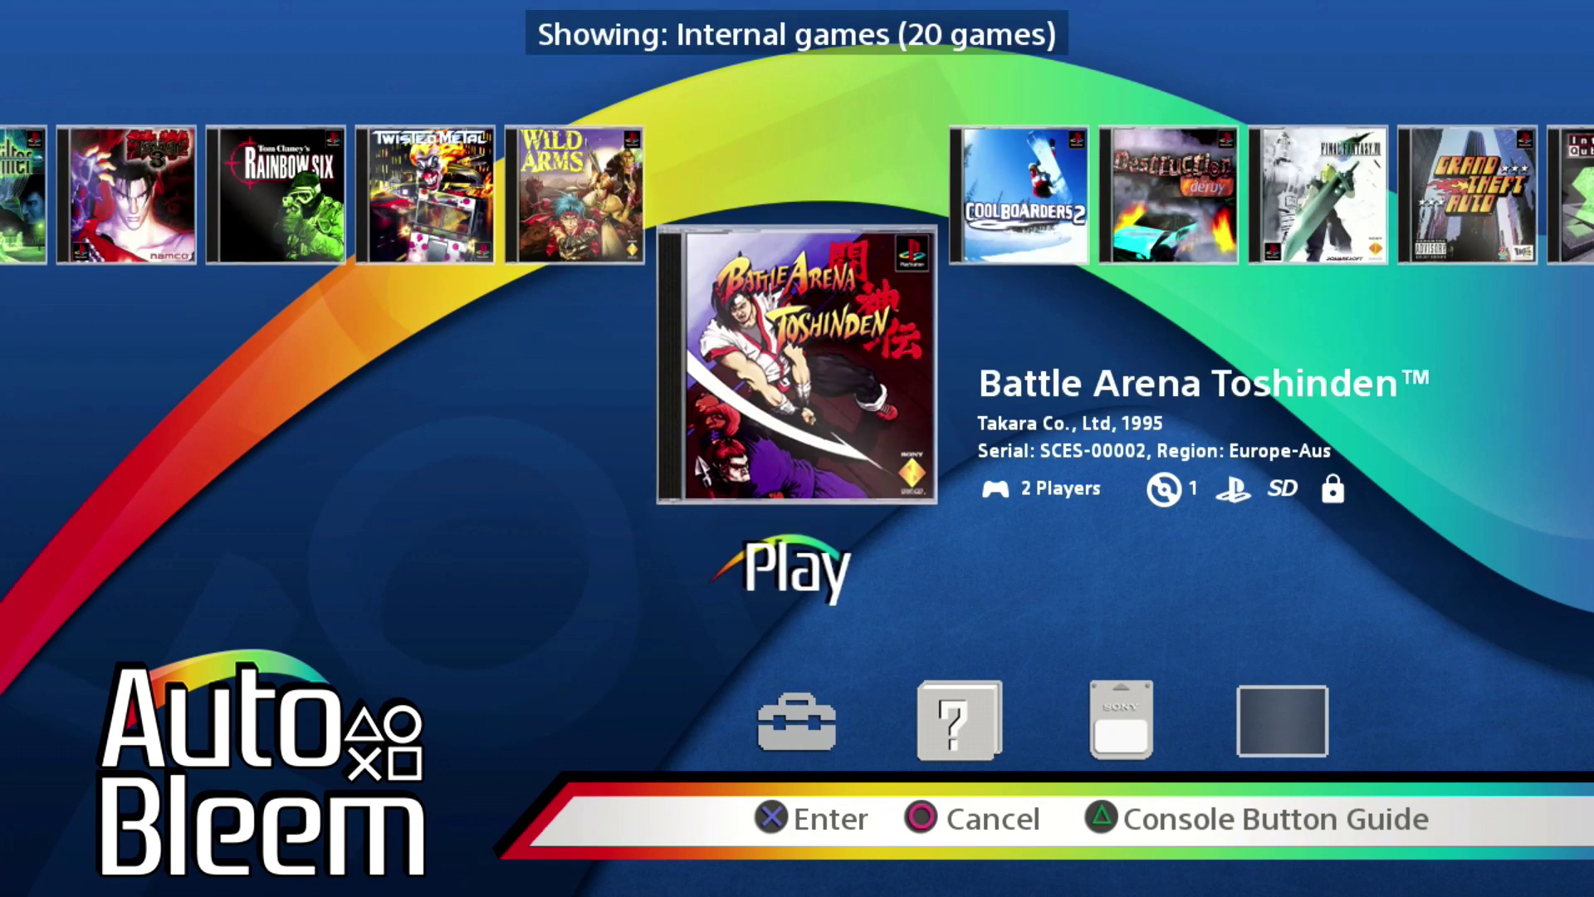
Cycle the carousel through the internal and favorite game sets and switch it to all games.
key("Tab")
key("Tab")
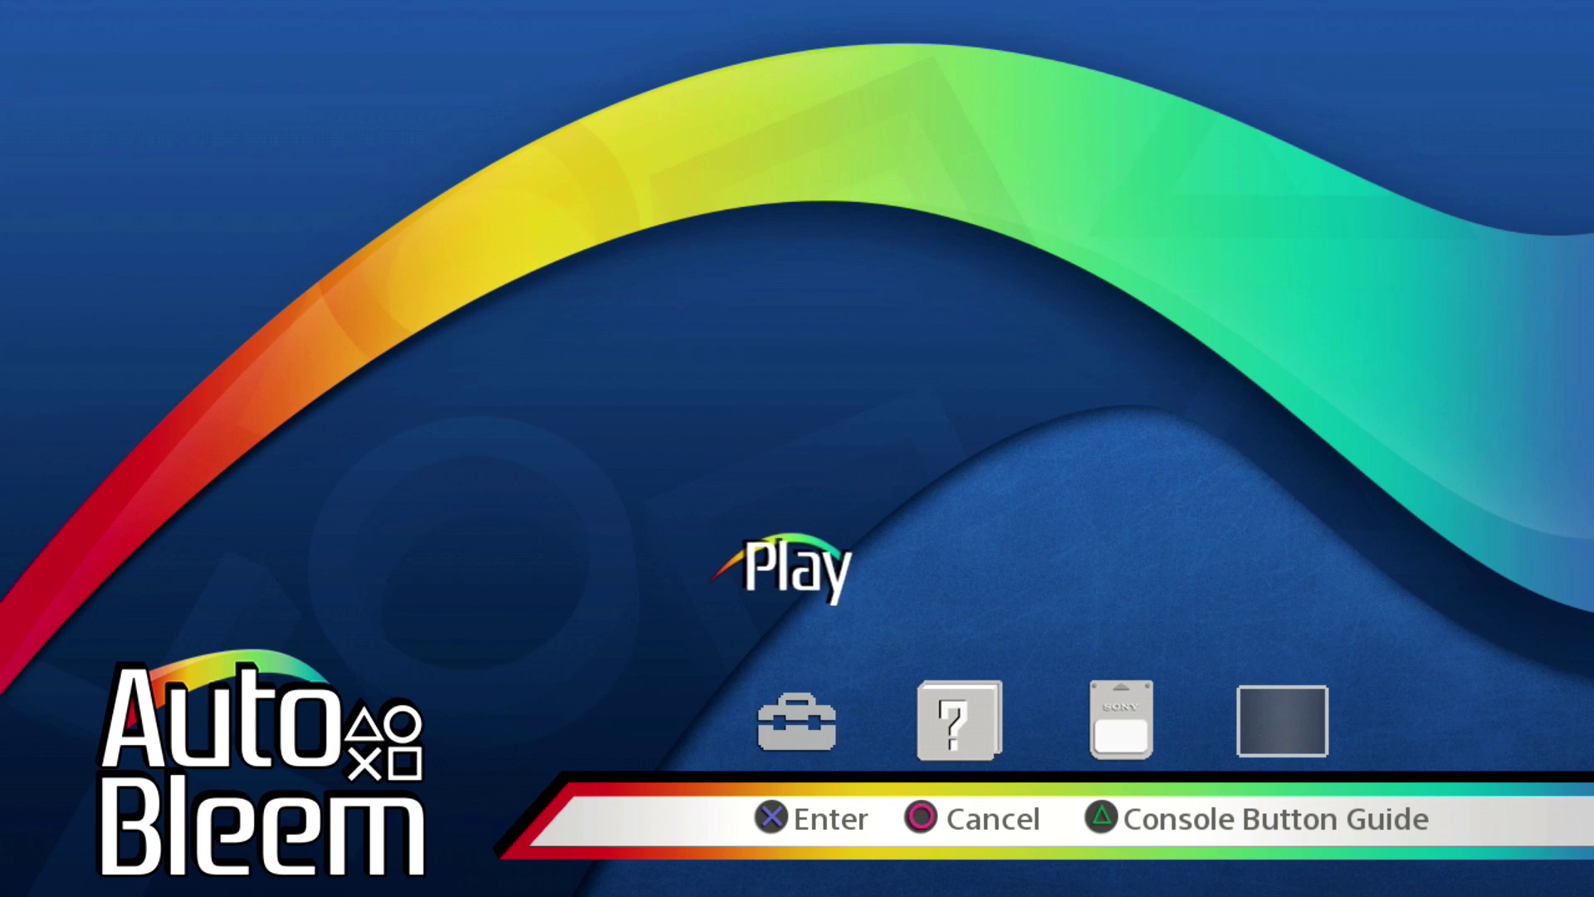
key("Tab")
key("Tab")
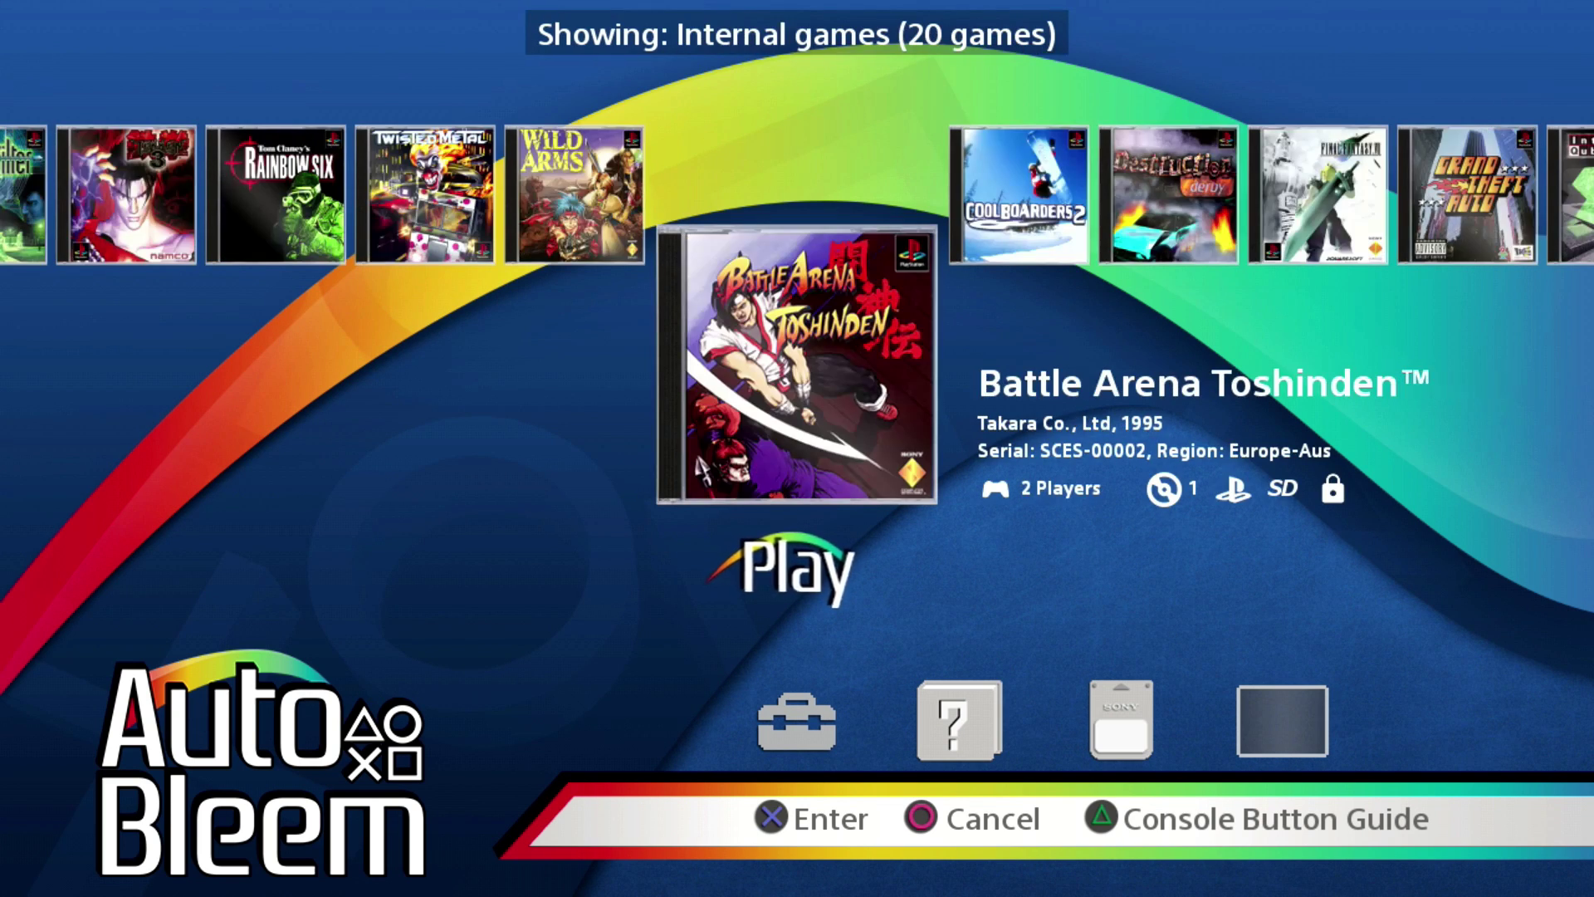
key("Tab")
key("Tab")
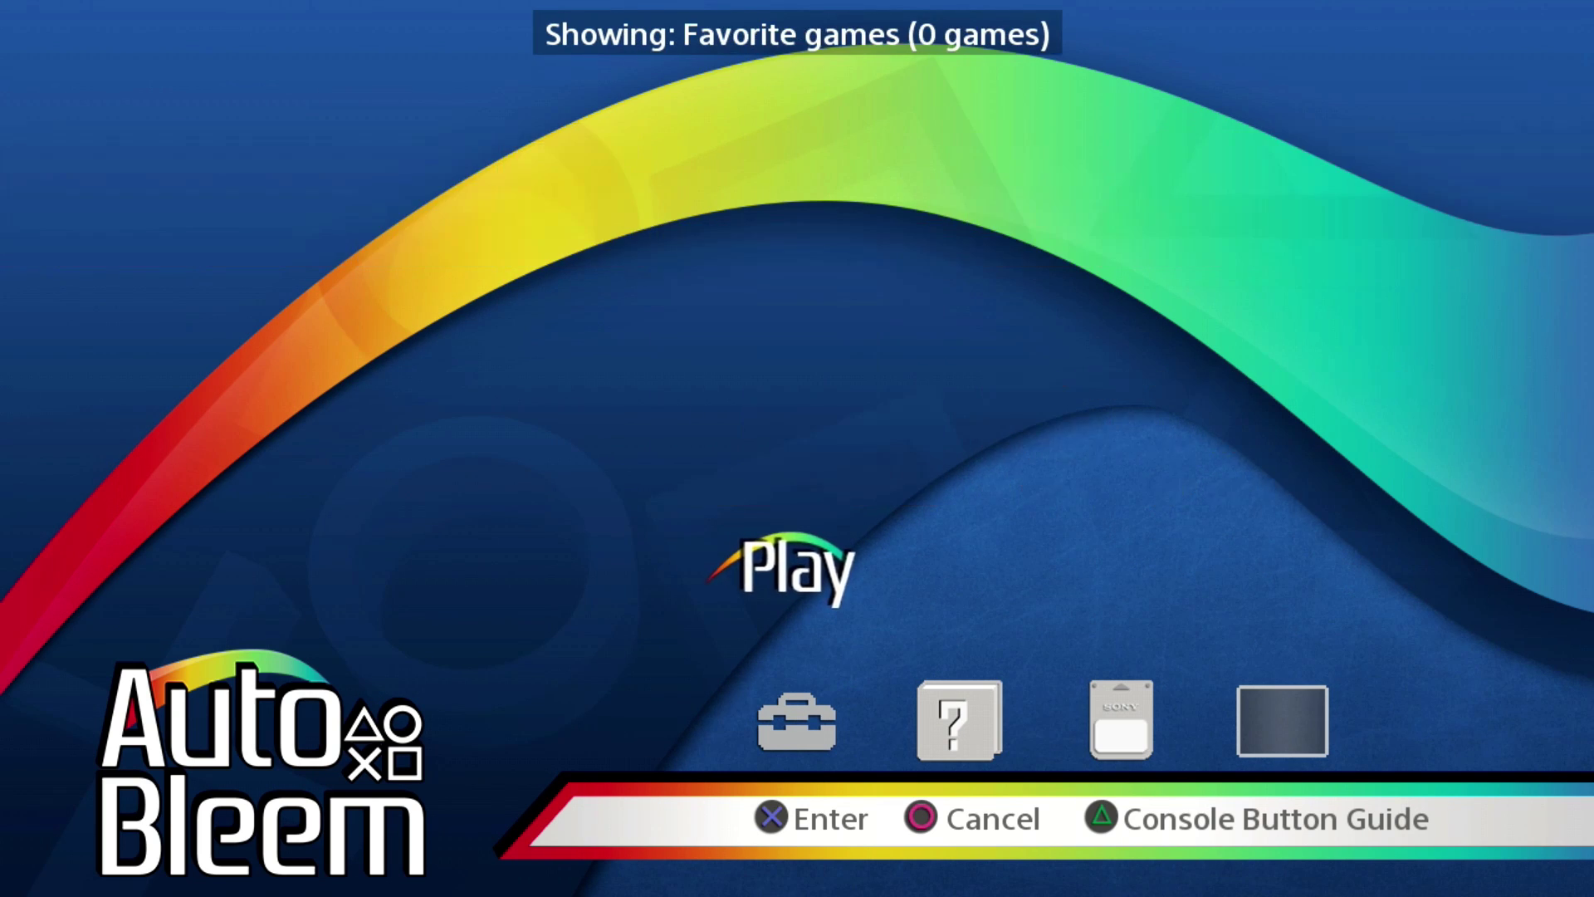
key("Tab")
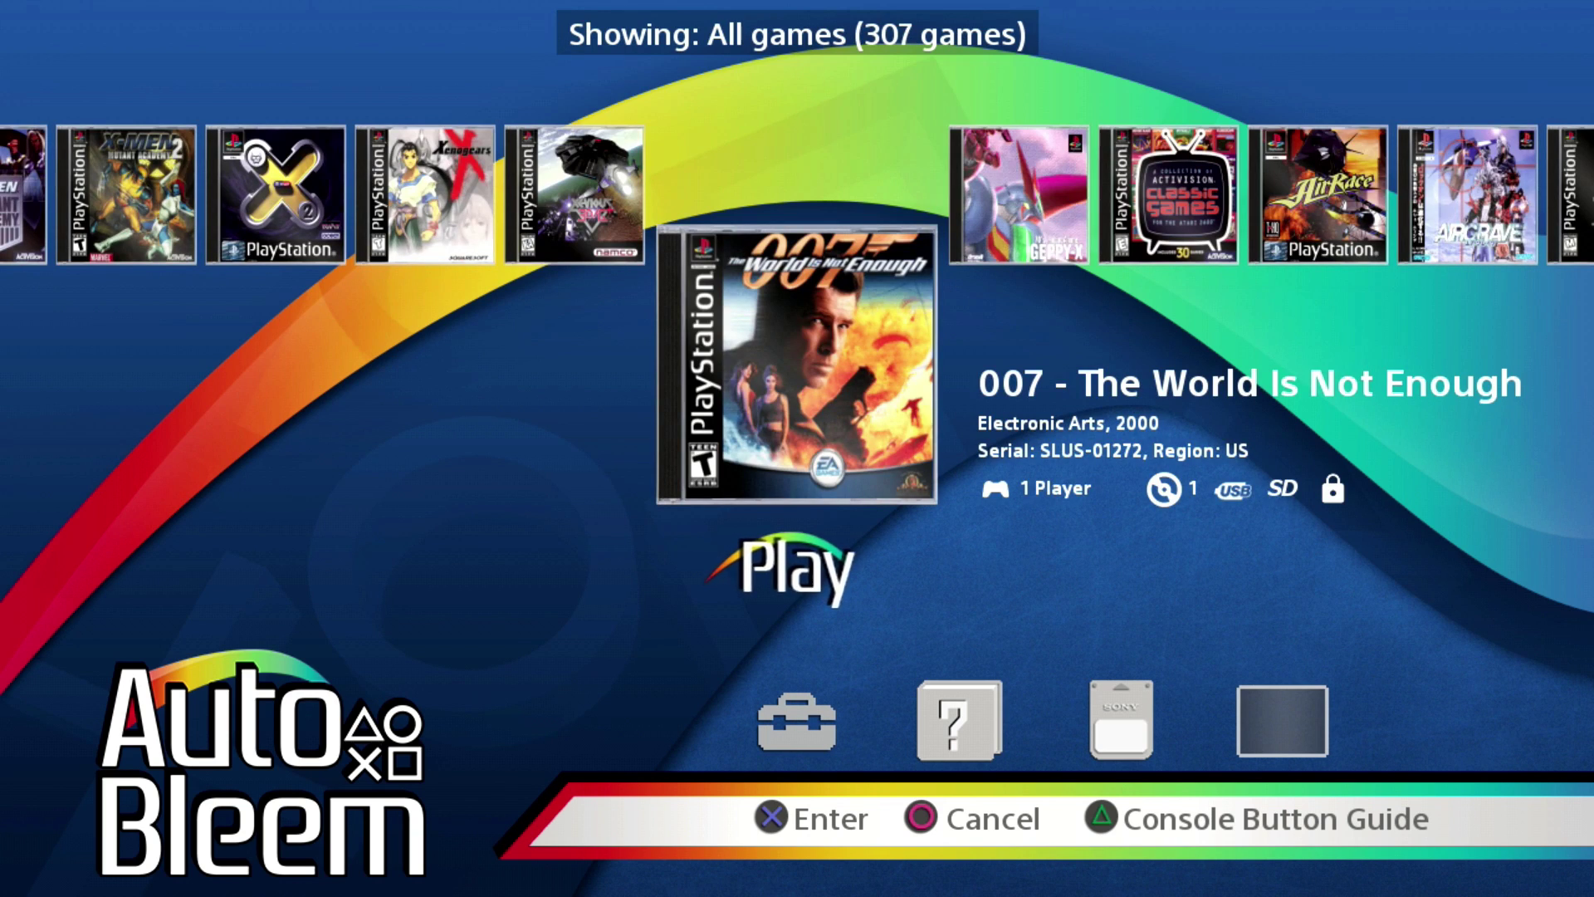
Open the Memory Card Manager for 70's Robot Anime - Geppy-X.
key("Right")
key("Down")
key("Right")
key("Right")
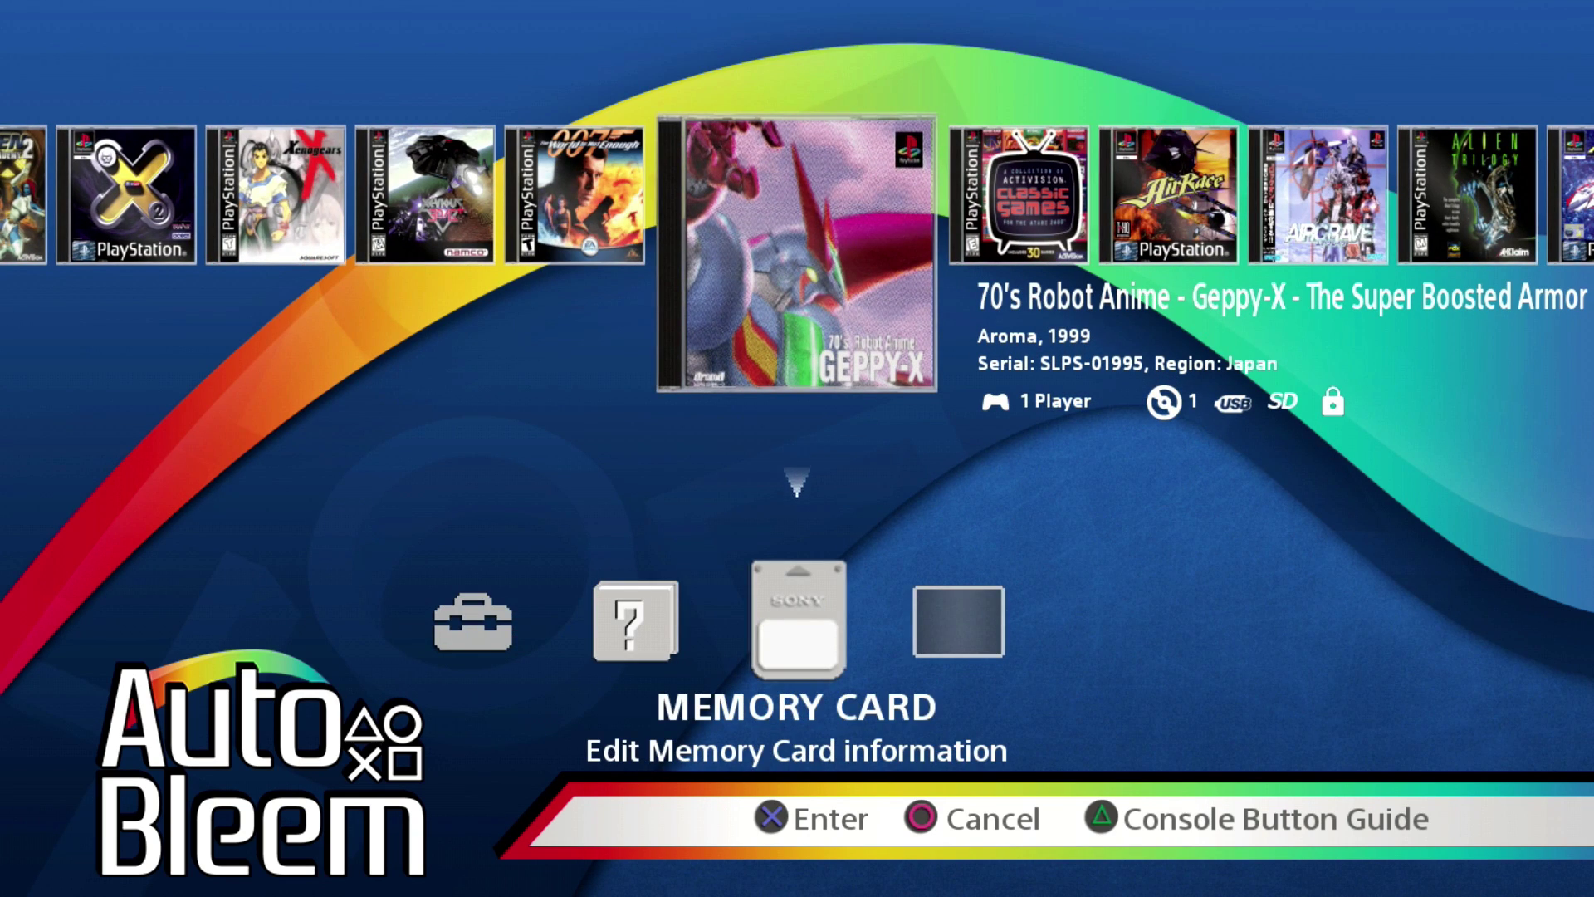
key("Return")
Look over the save slots of the internal memory card in slot 1 and close the manager.
key("Right")
key("Down")
key("Right")
key("Right")
key("Left")
key("Left")
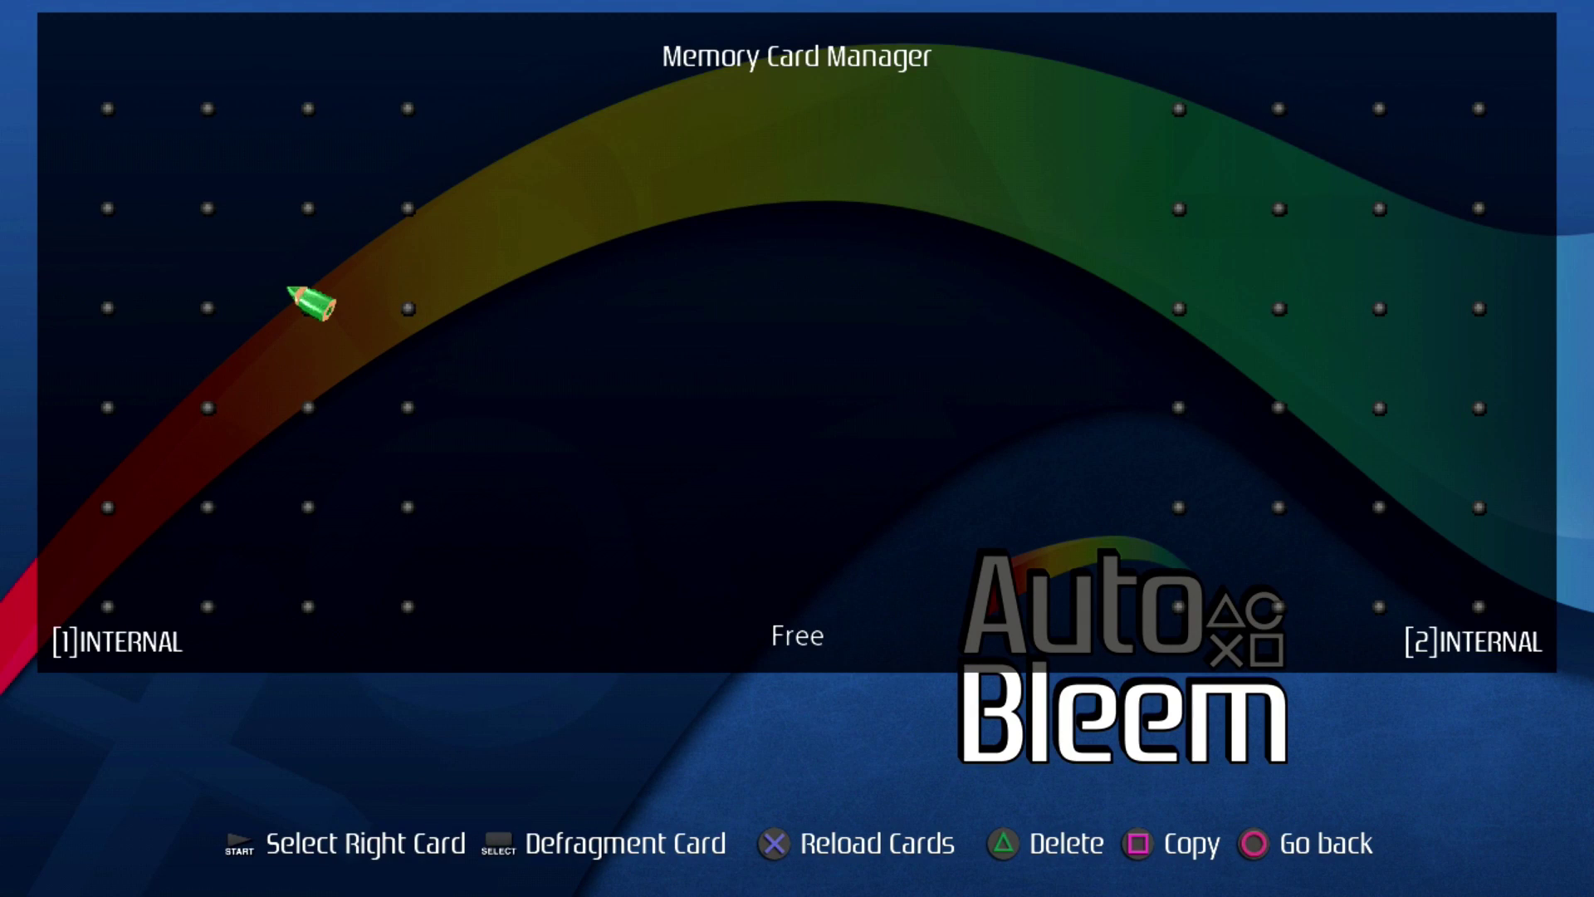
key("Down")
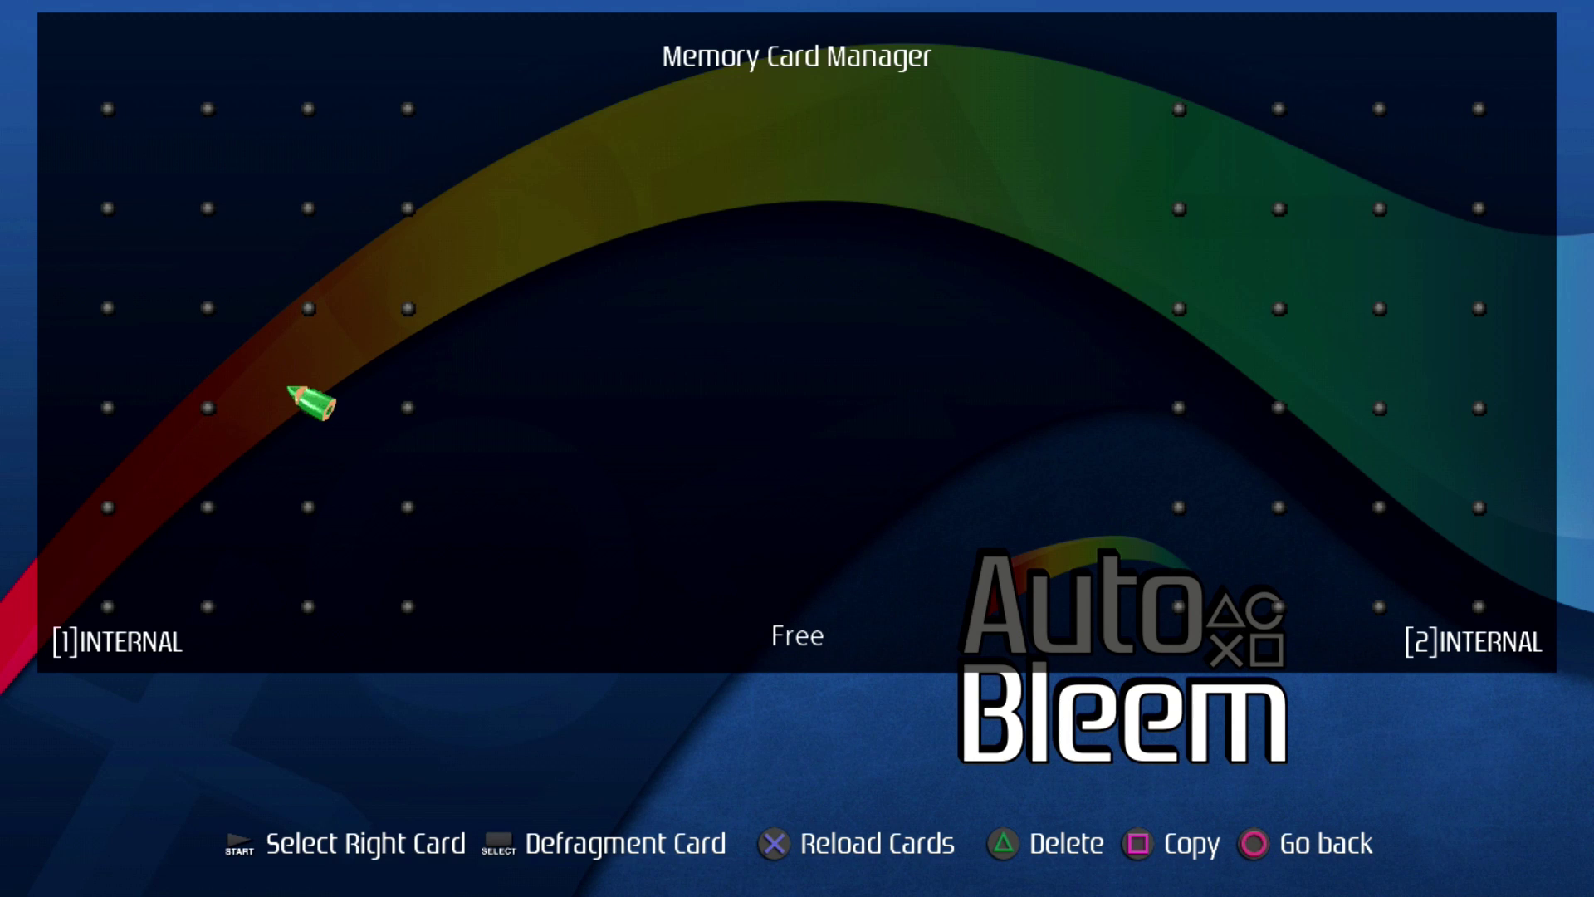
key("Left")
key("Up")
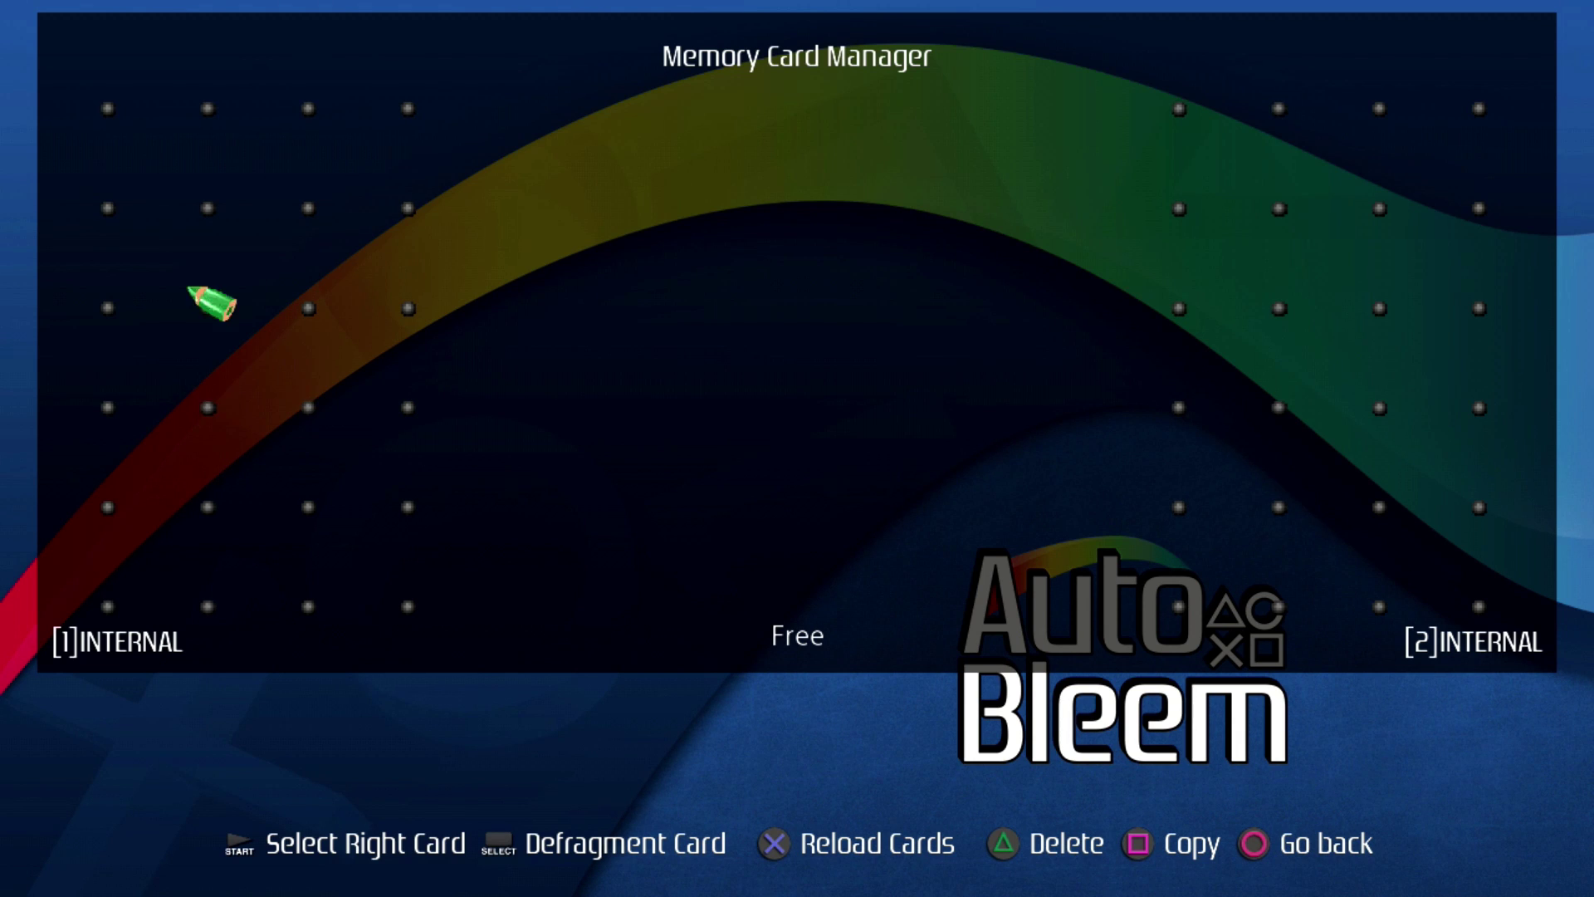
key("Up")
key("Left")
key("Right")
key("Down")
key("Down")
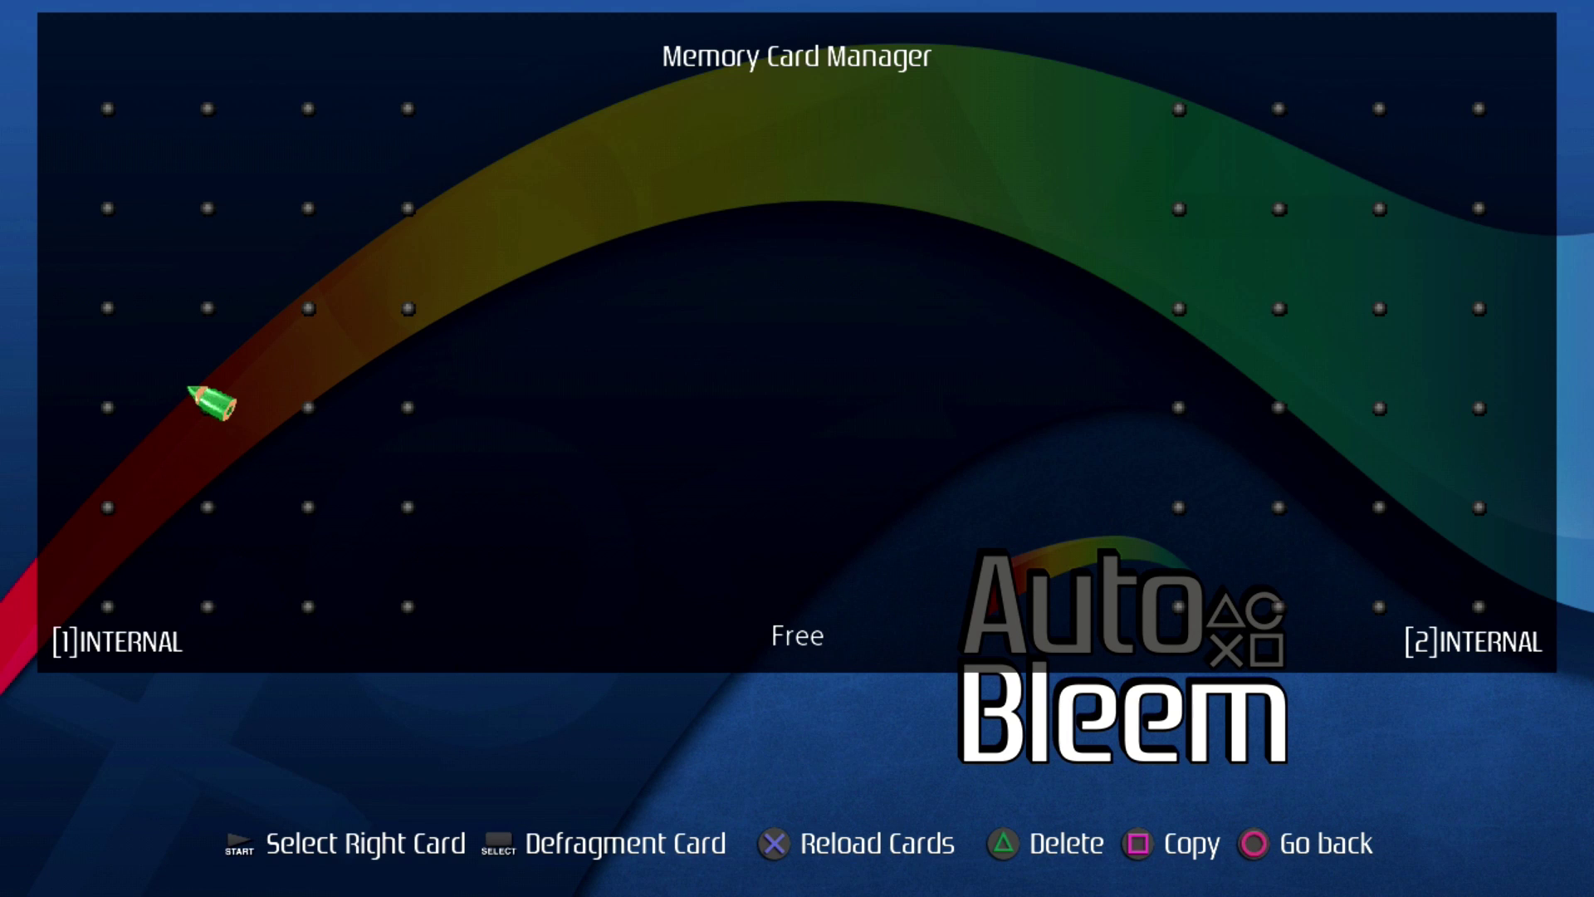
key("Escape")
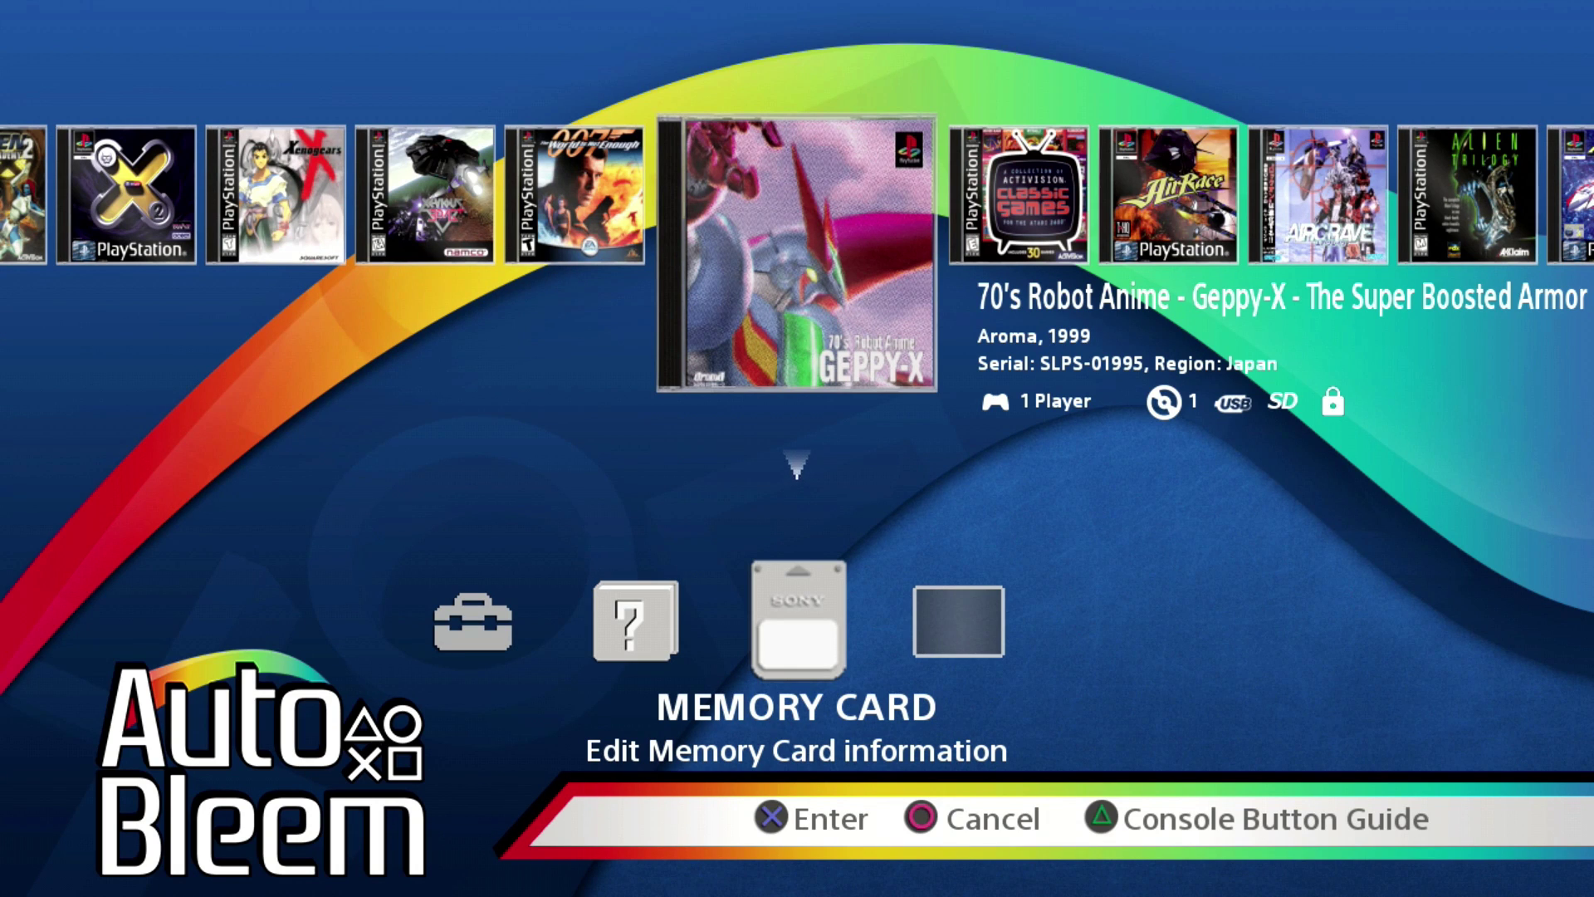
Leave the carousel, check the Custom Memory Cards list in the advanced options, and return to the main menu.
key("Up")
key("Escape")
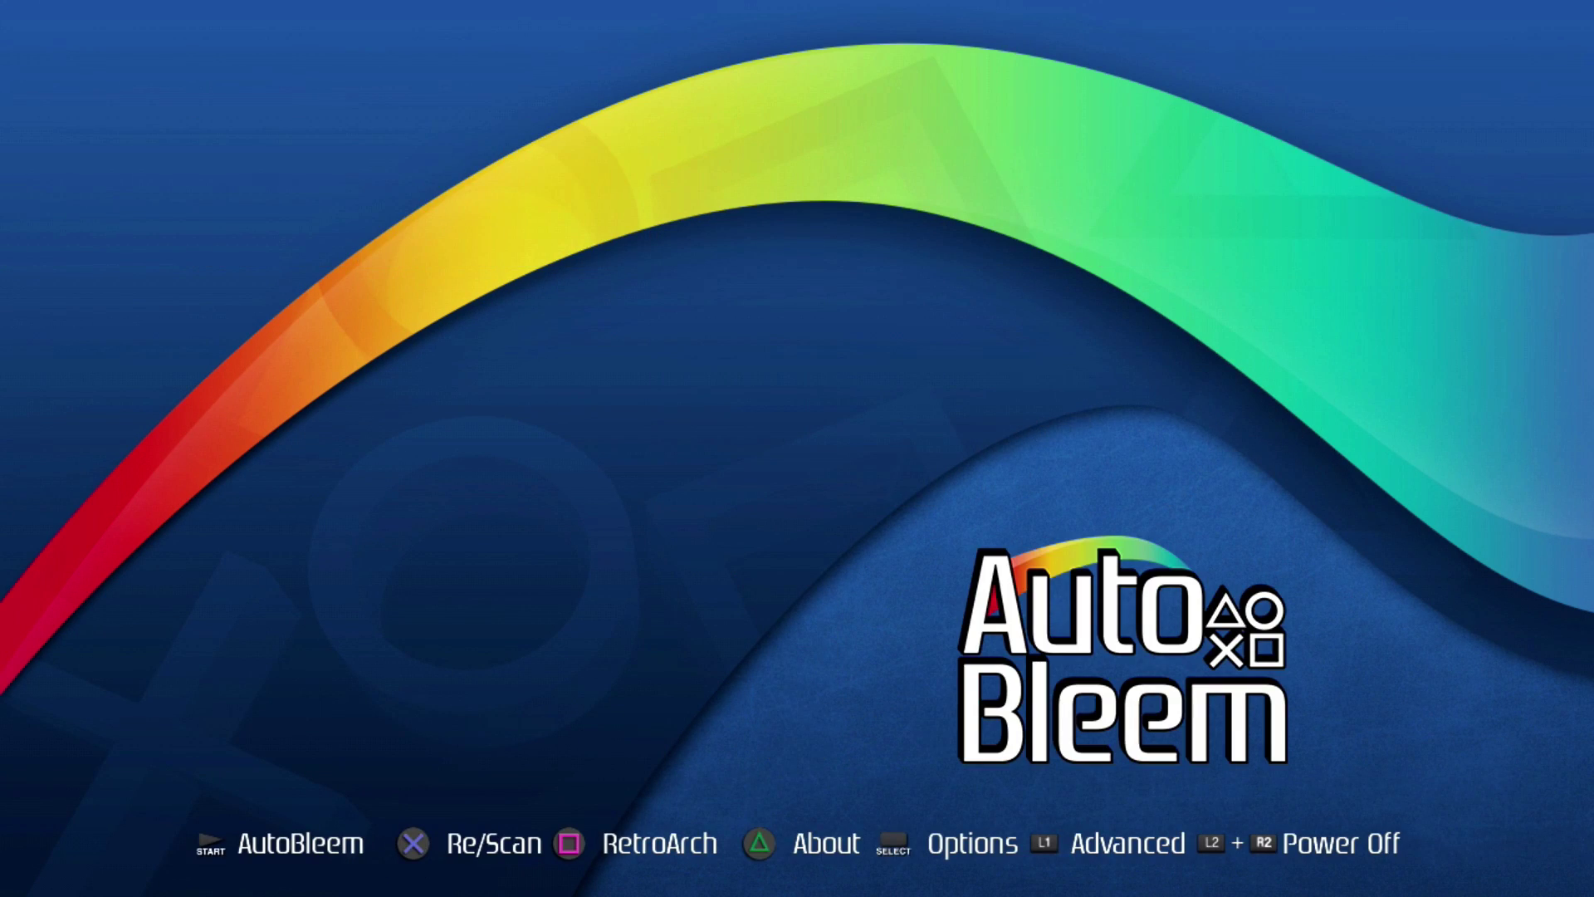
key("Page_Up")
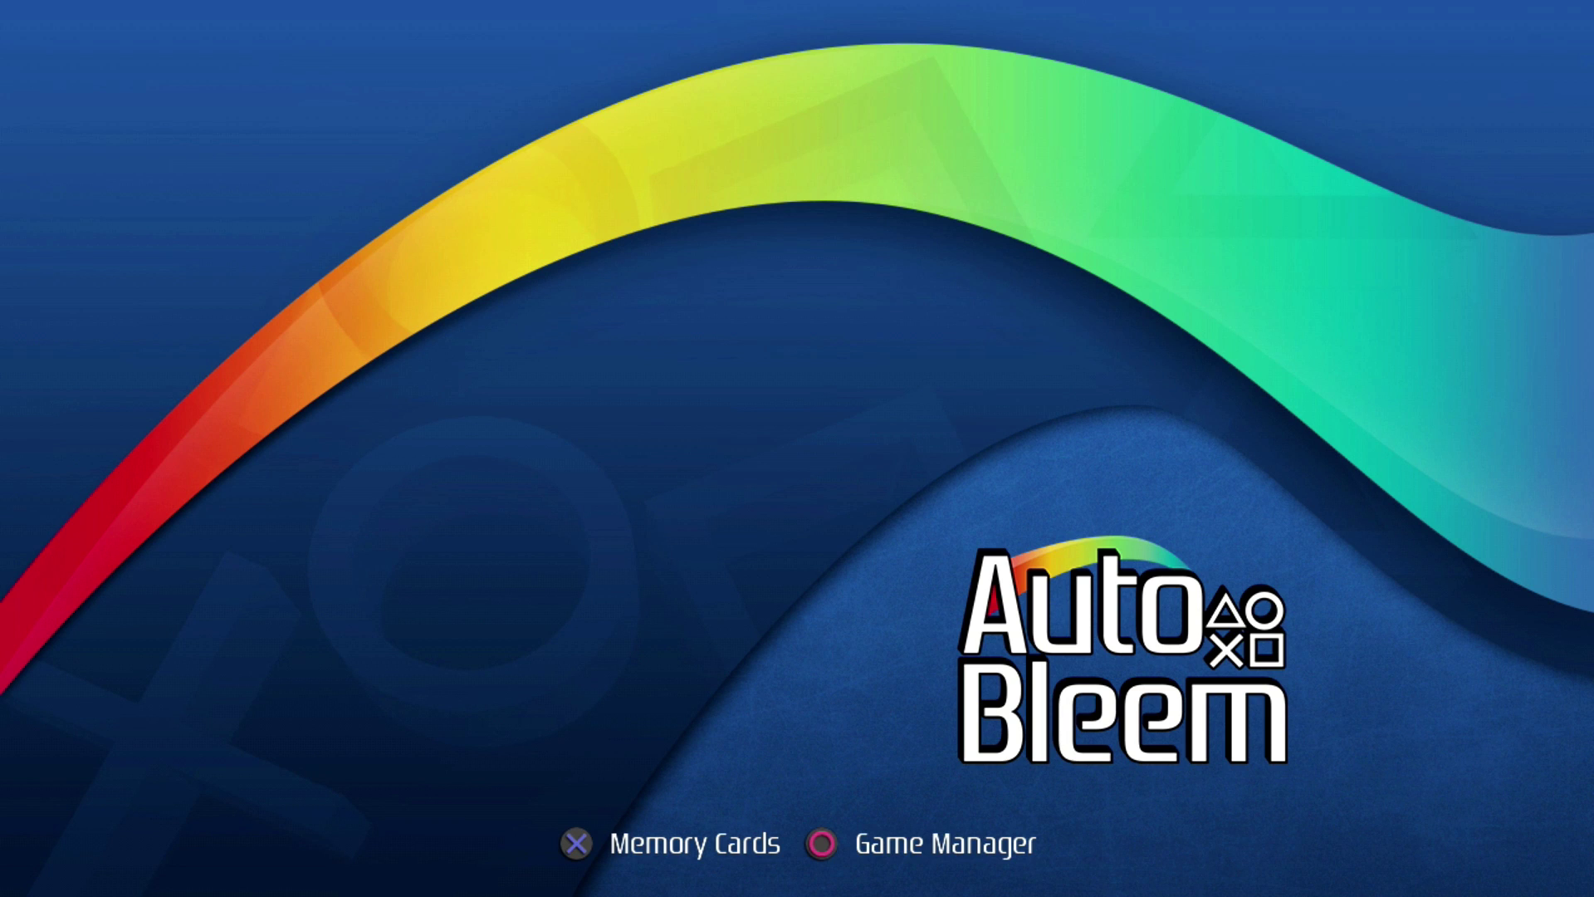
key("Page_Up")
key("Page_Up")
key("Return")
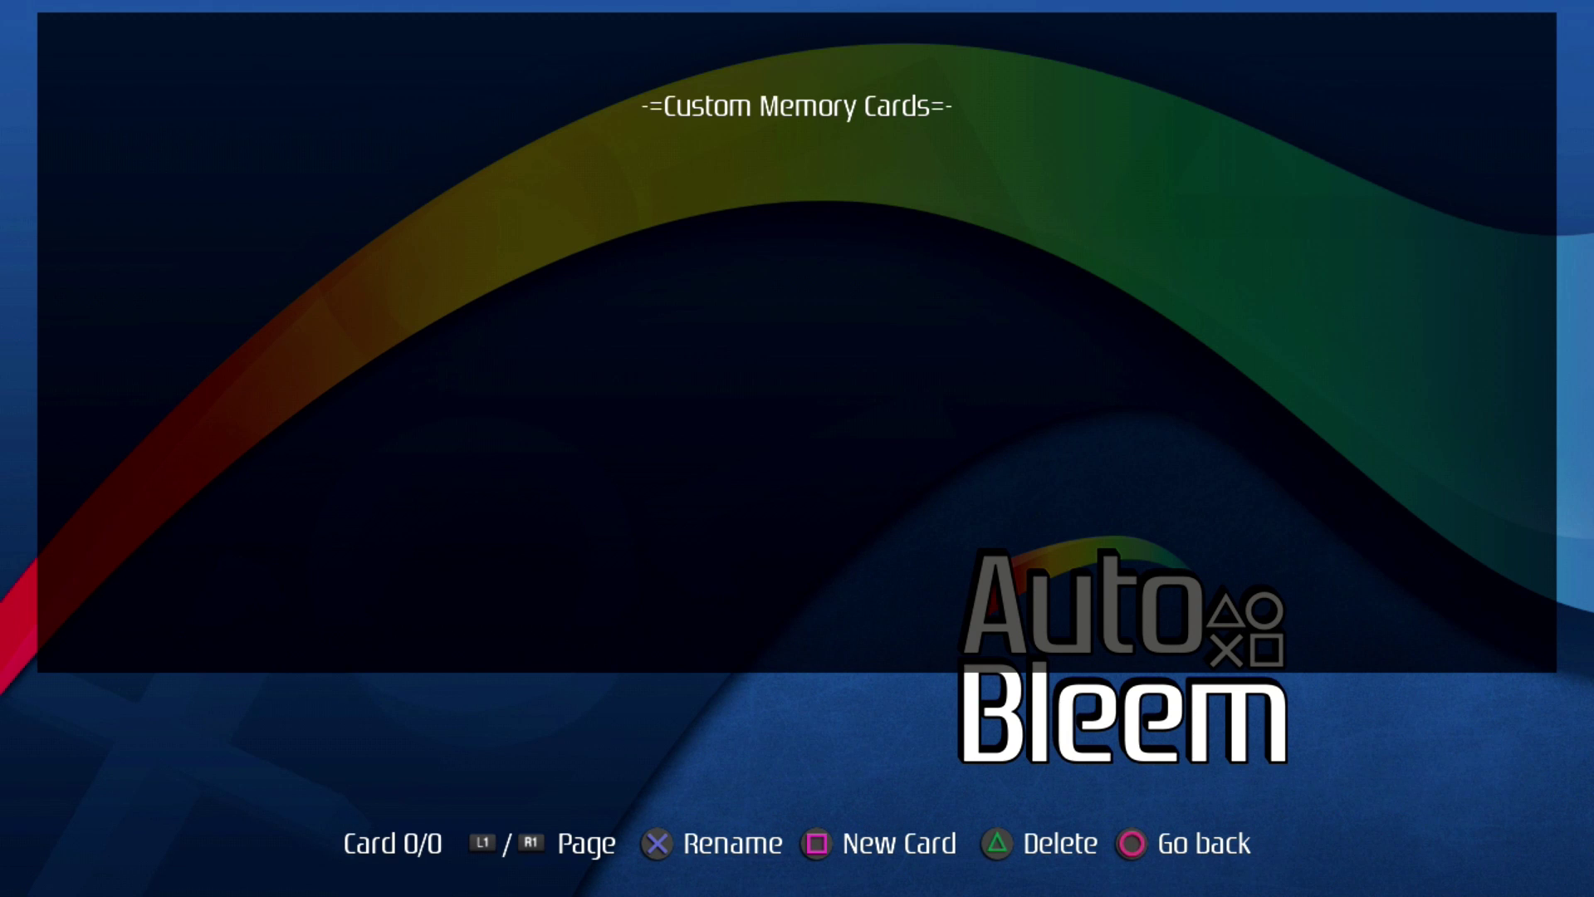
key("Escape")
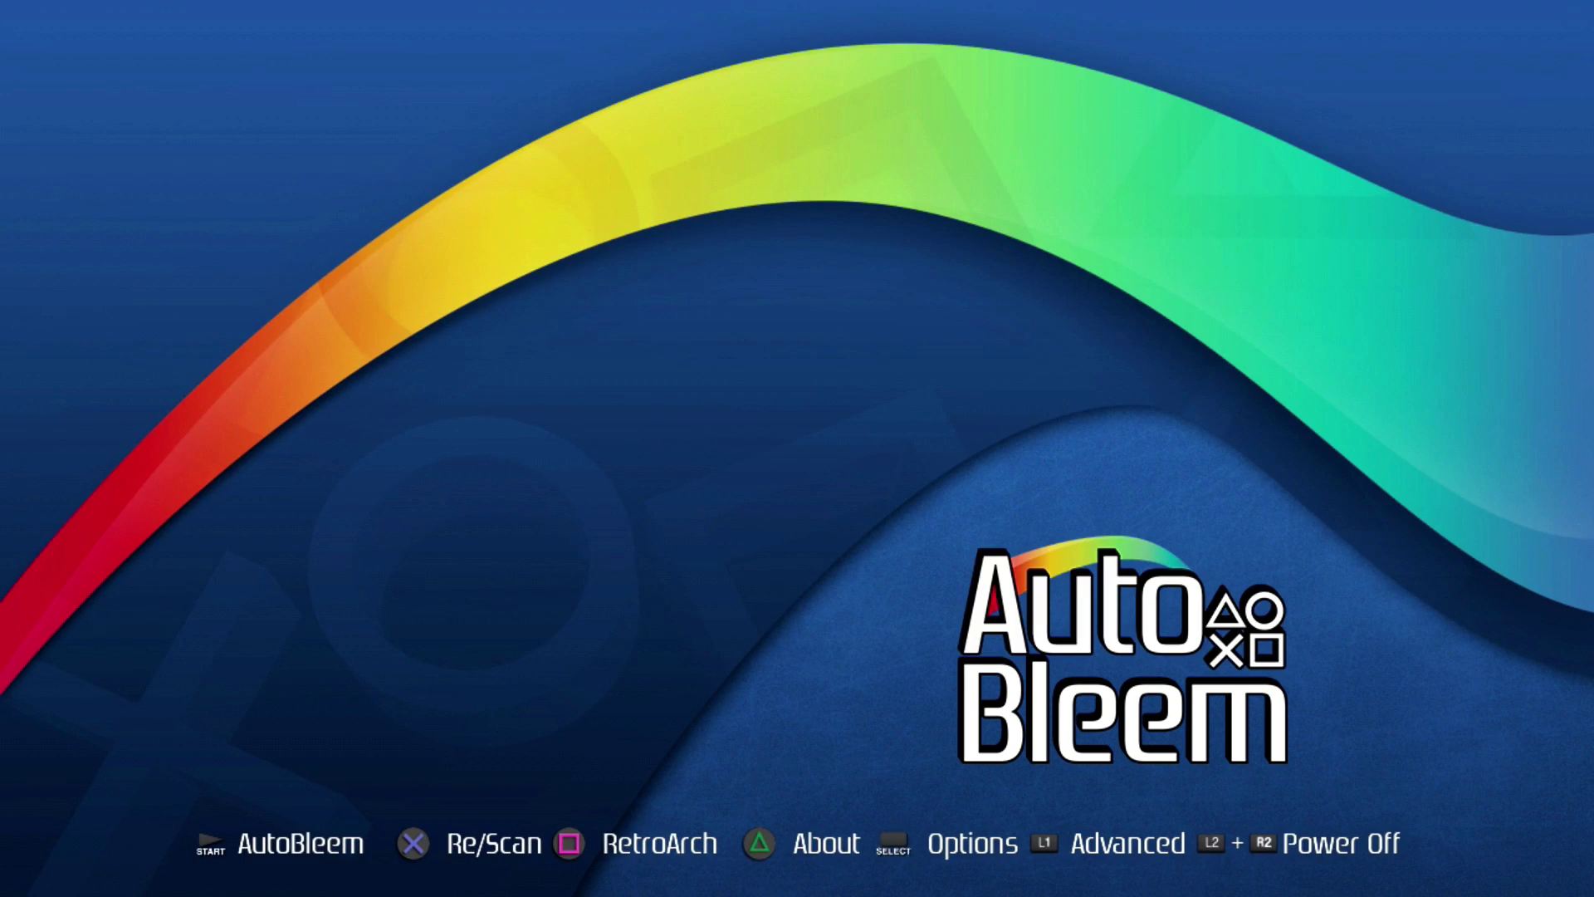
Reopen the carousel and browse all games as far as Arcade's Greatest Hits - The Midway Collection 2.
key("Return")
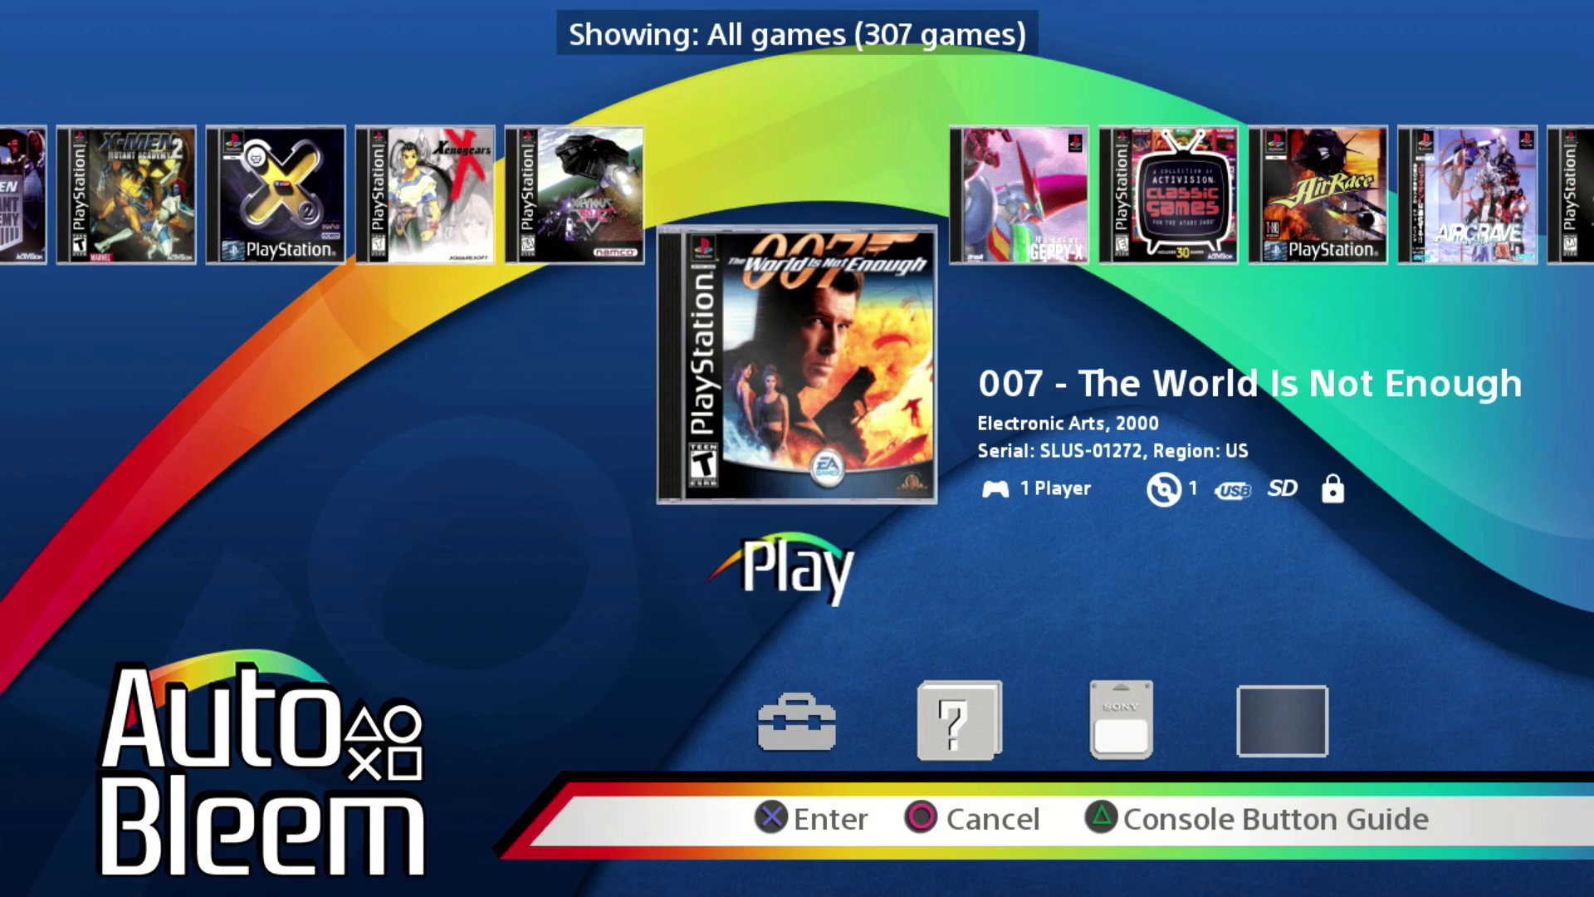
key("Right")
key("Right")
key("Right")
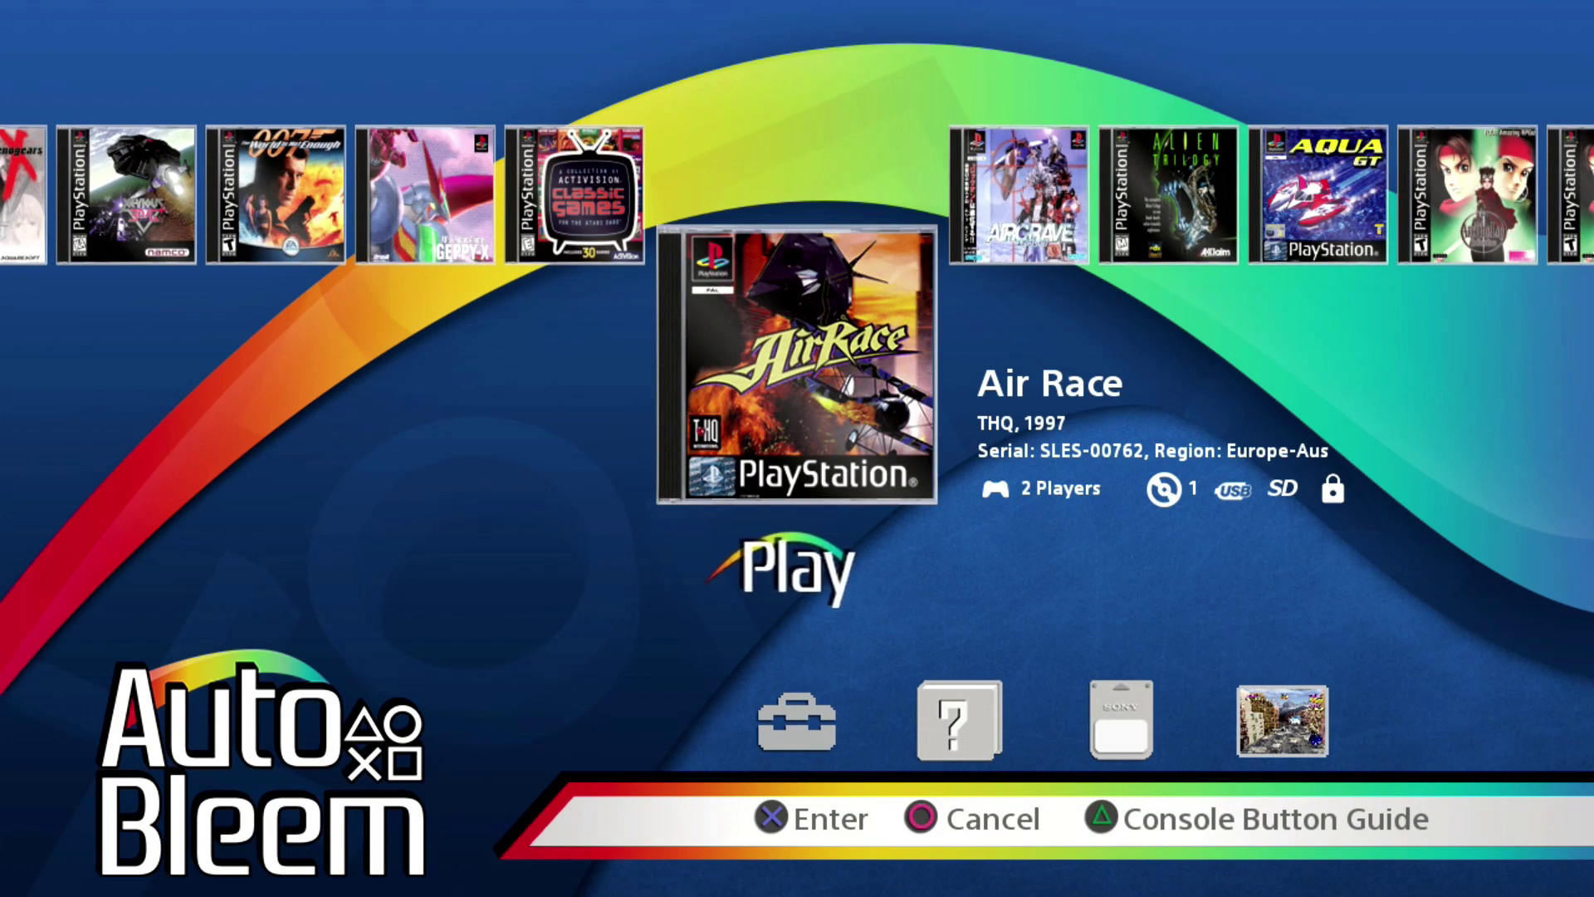
key("Right")
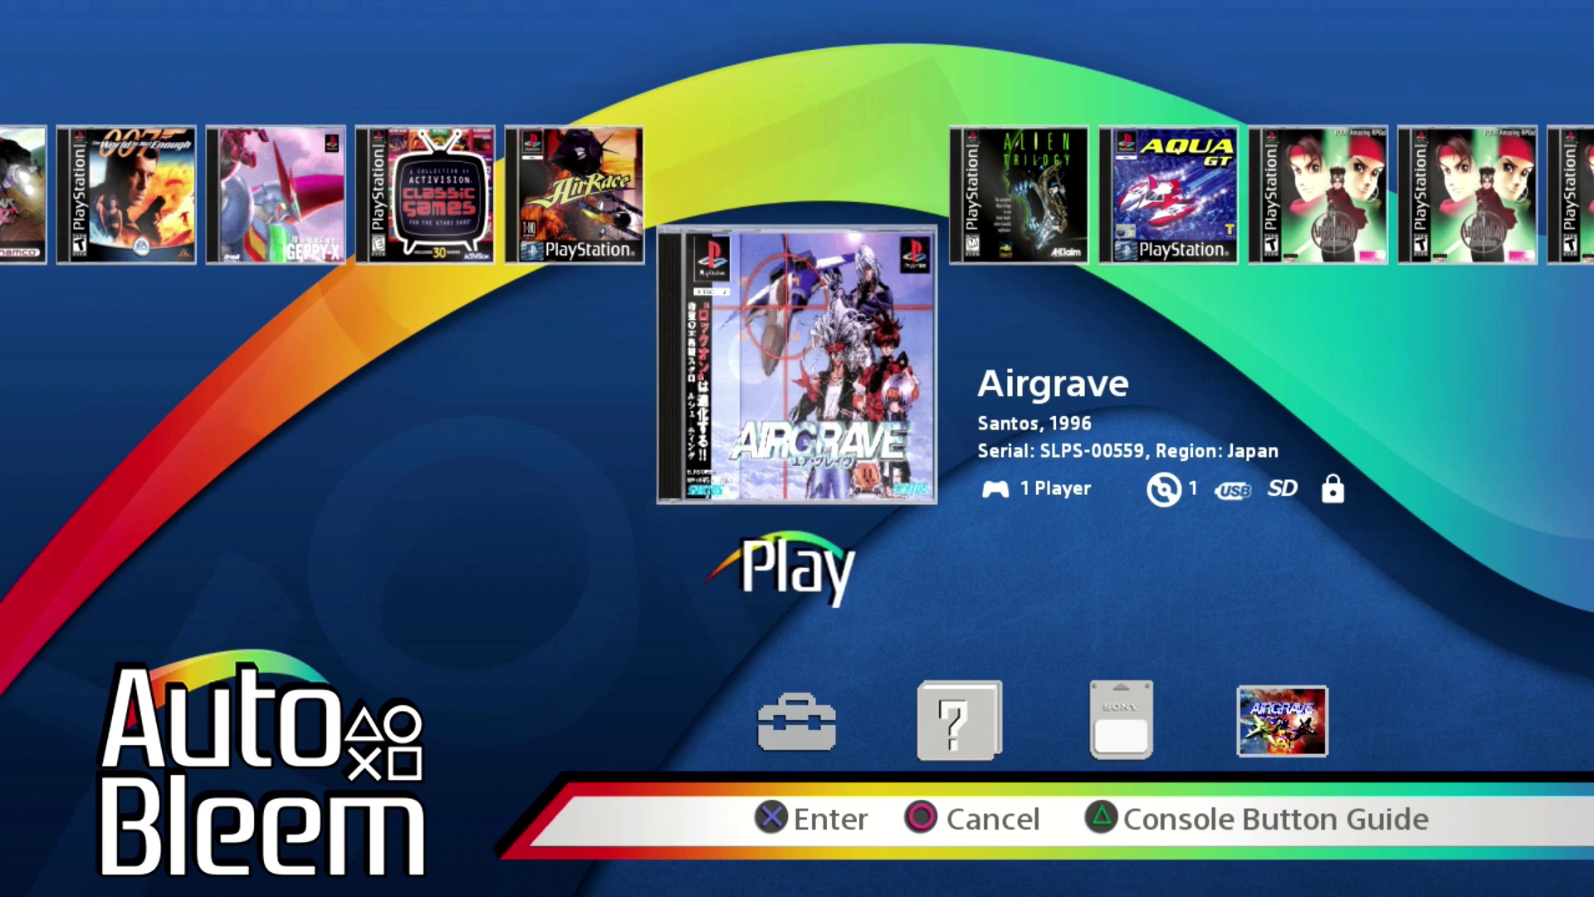
key("Right")
key("Right")
key("Right")
key("Right")
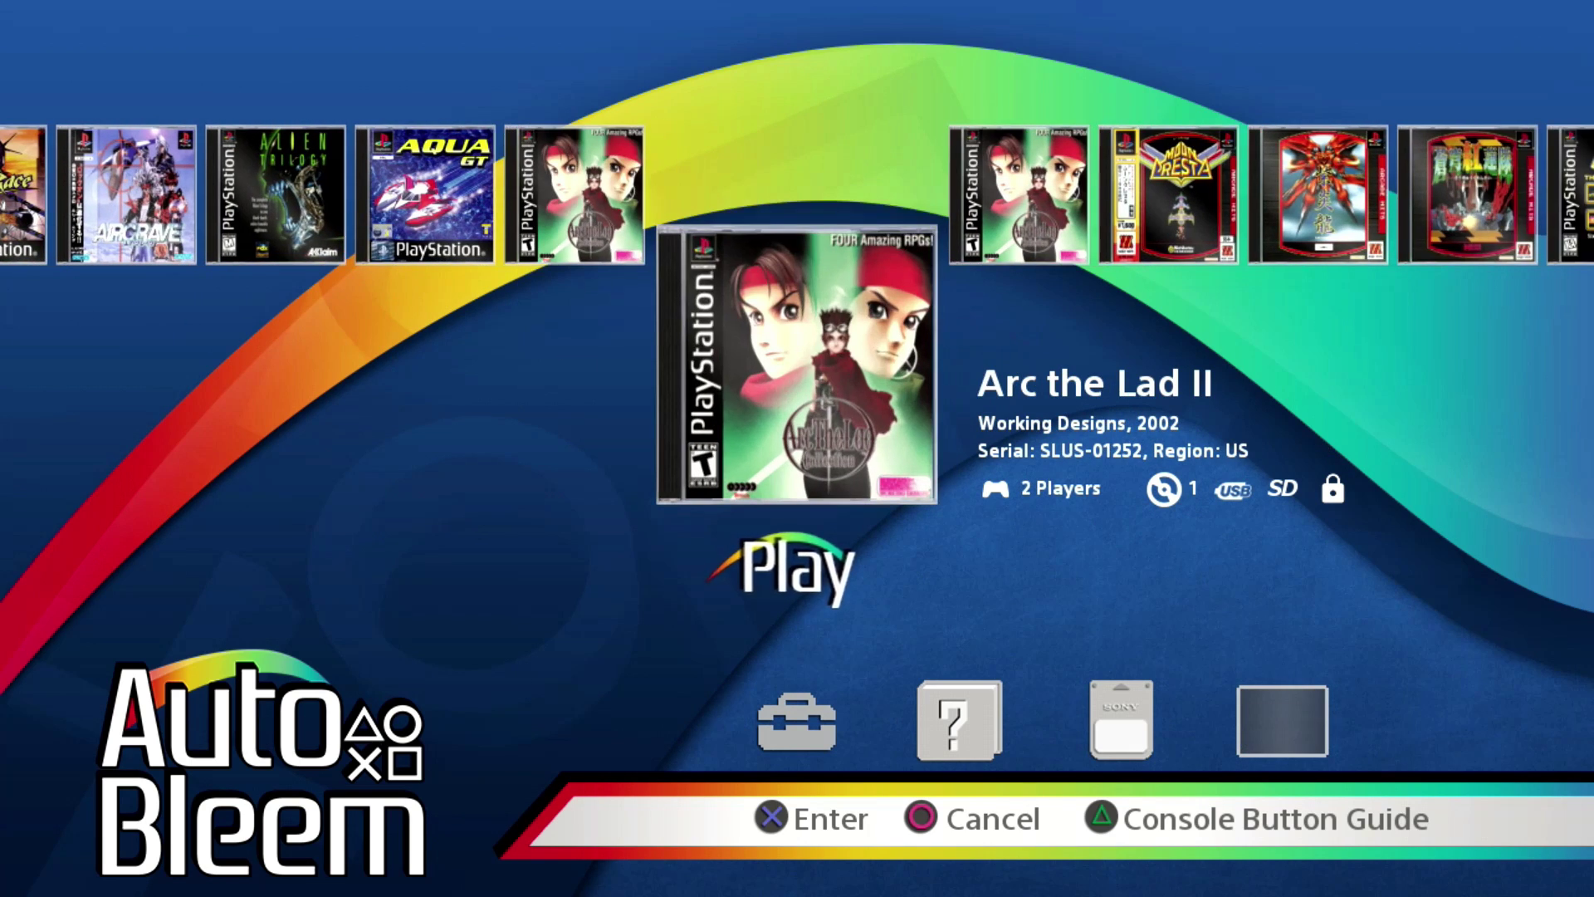
key("Right")
key("Right")
key("Right")
key("Right")
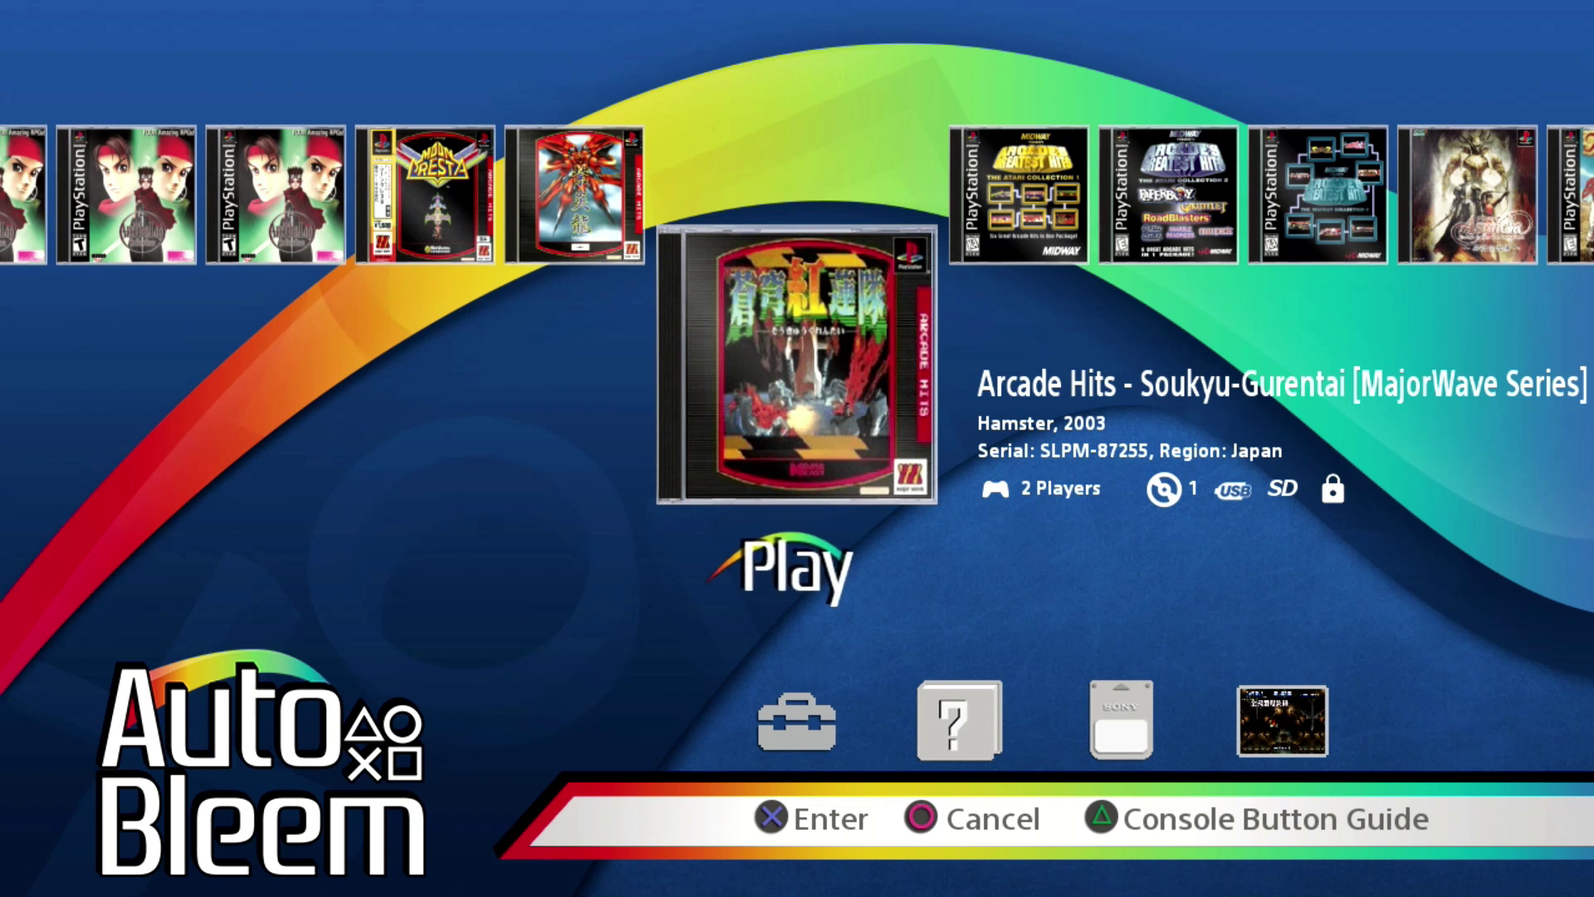
key("Right")
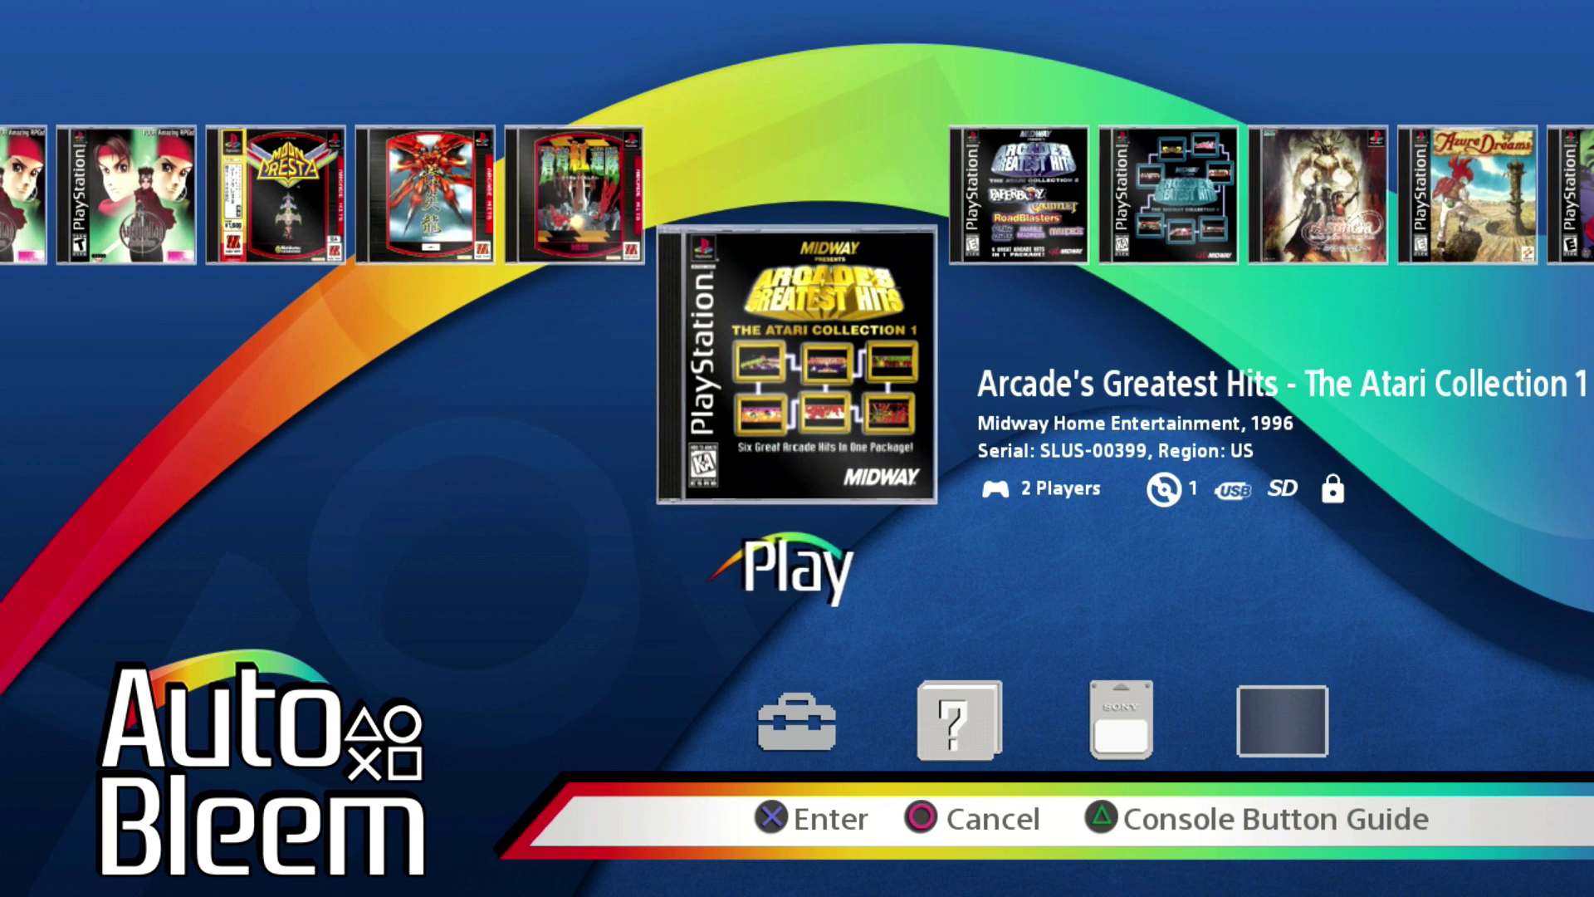
key("Right")
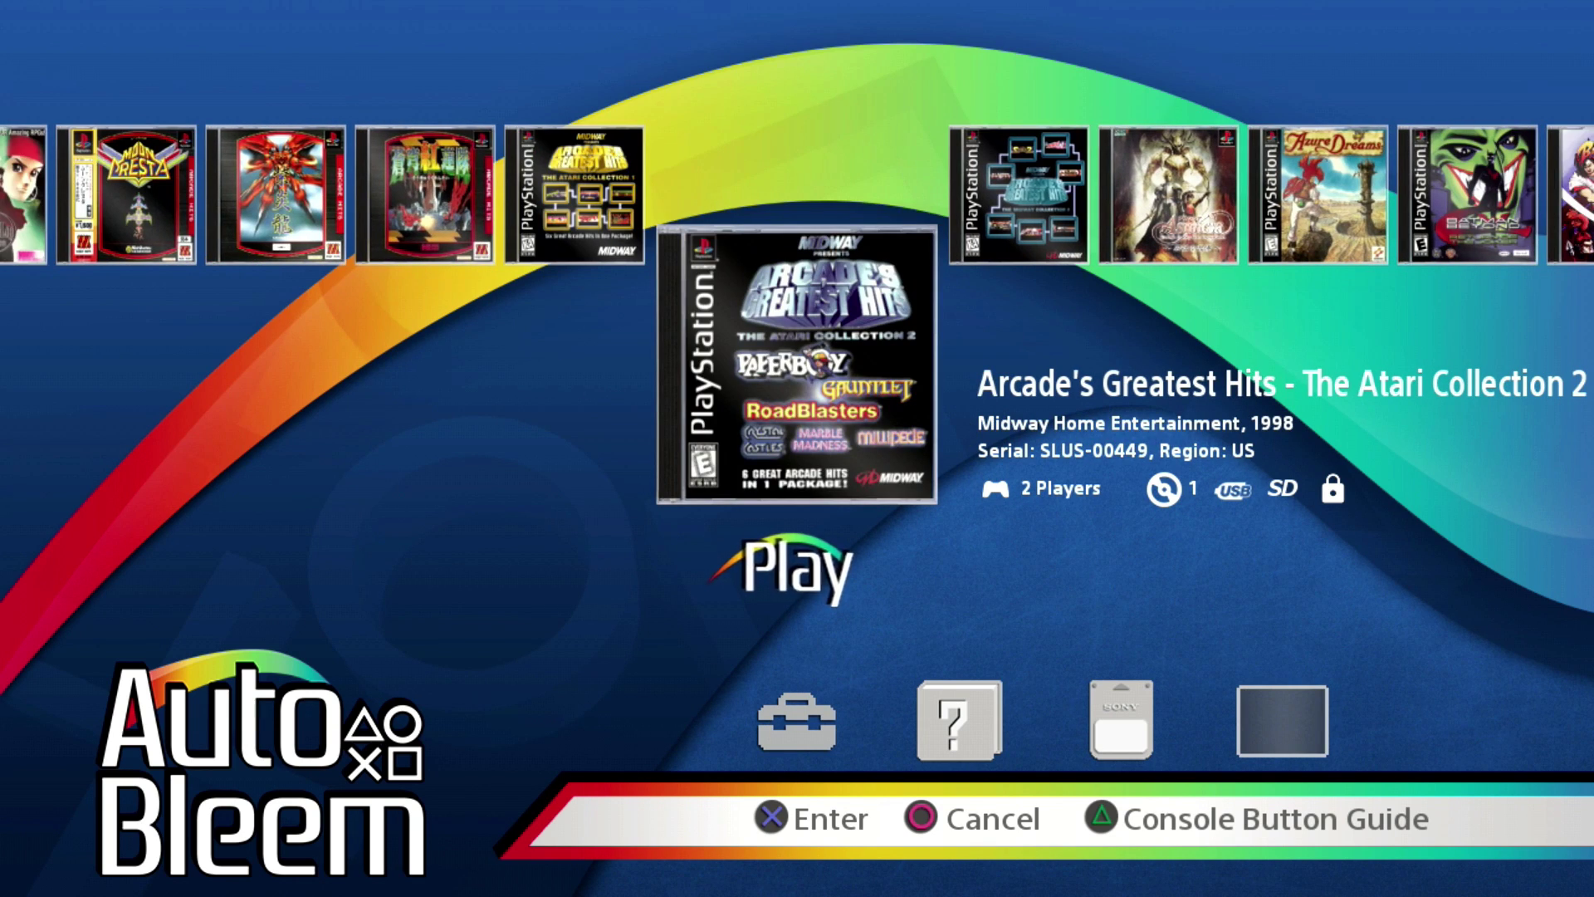
key("Right")
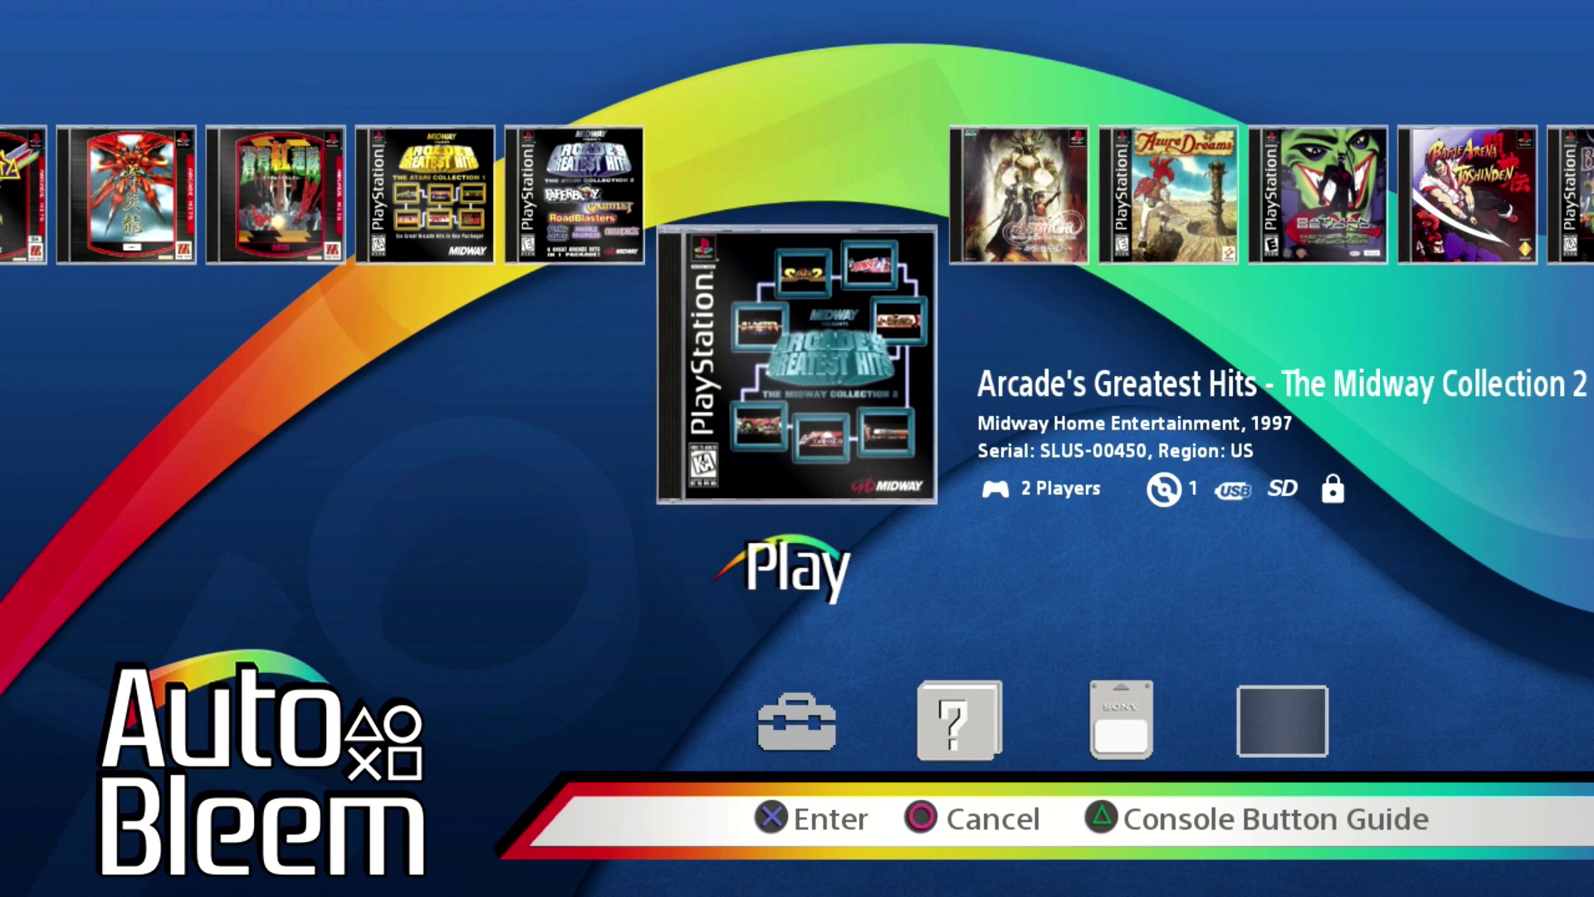
Choose NEC - PC Engine CD - TurboGrafx-CD as the RetroBoot platform for the carousel.
key("BackSpace")
key("Down")
key("Down")
key("Down")
key("Down")
key("Down")
key("Down")
key("Down")
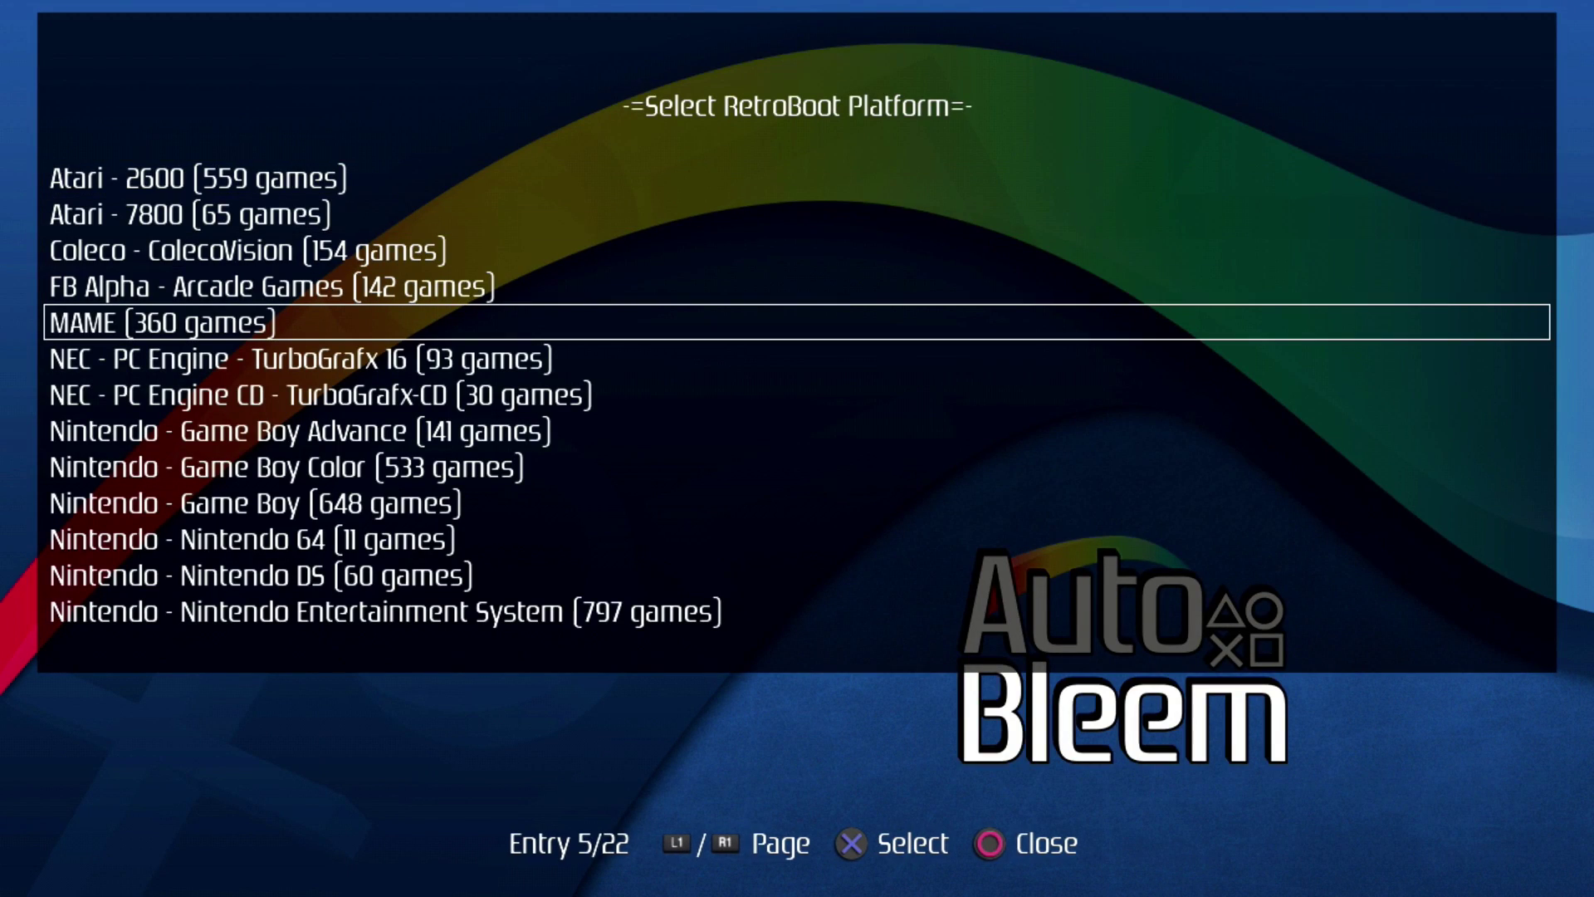
key("Up")
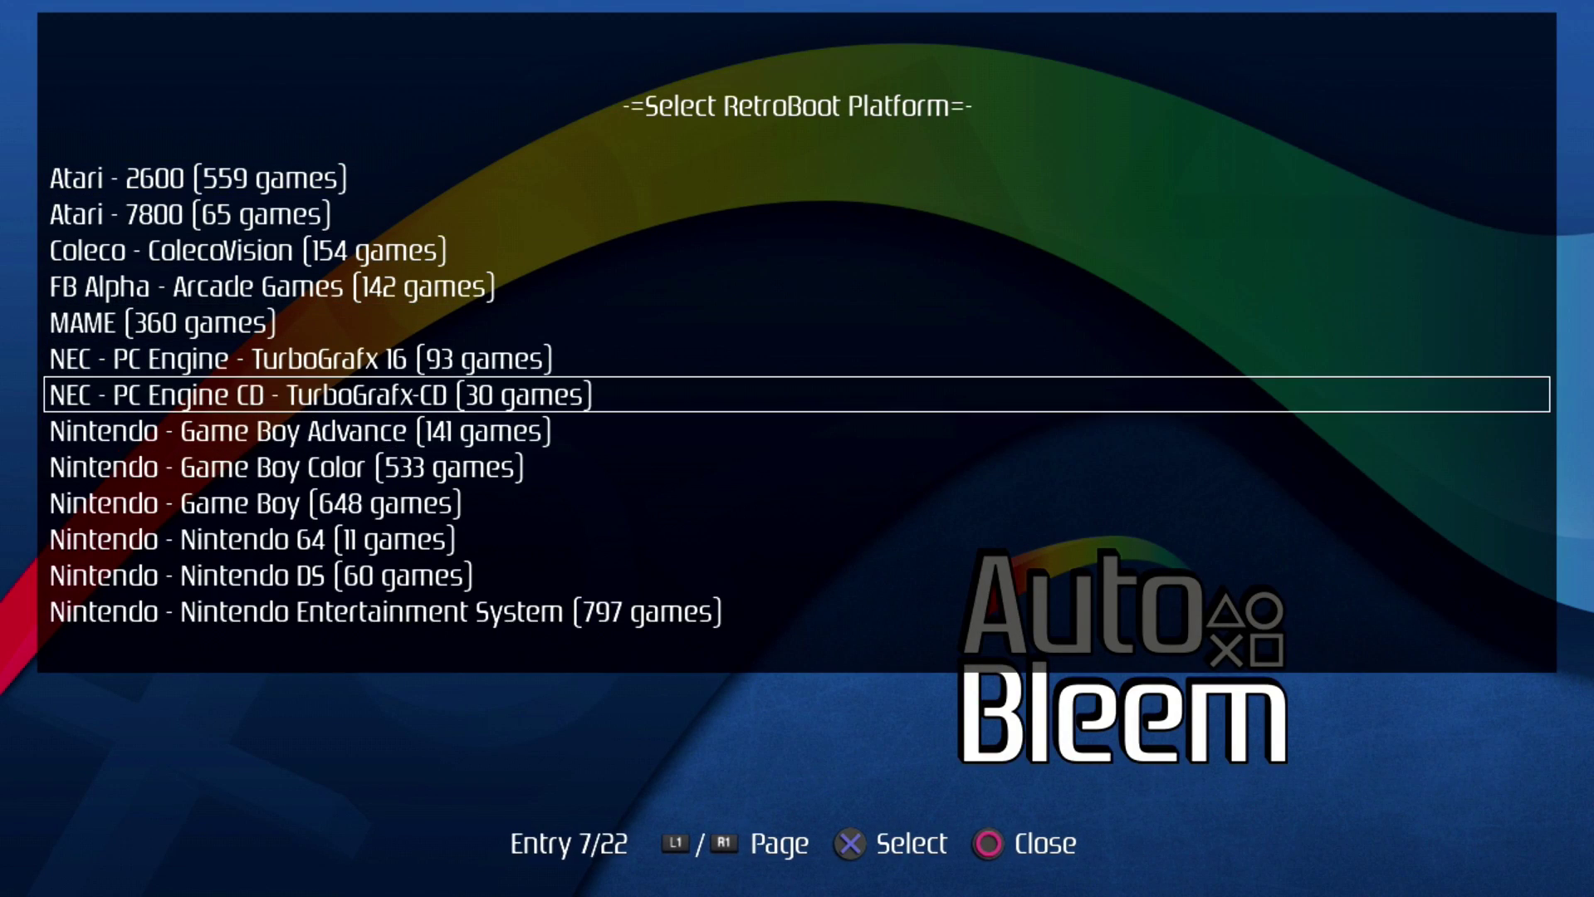
key("Return")
Browse the TurboGrafx-CD games and their box art as far as Lords of Thunder.
key("Right")
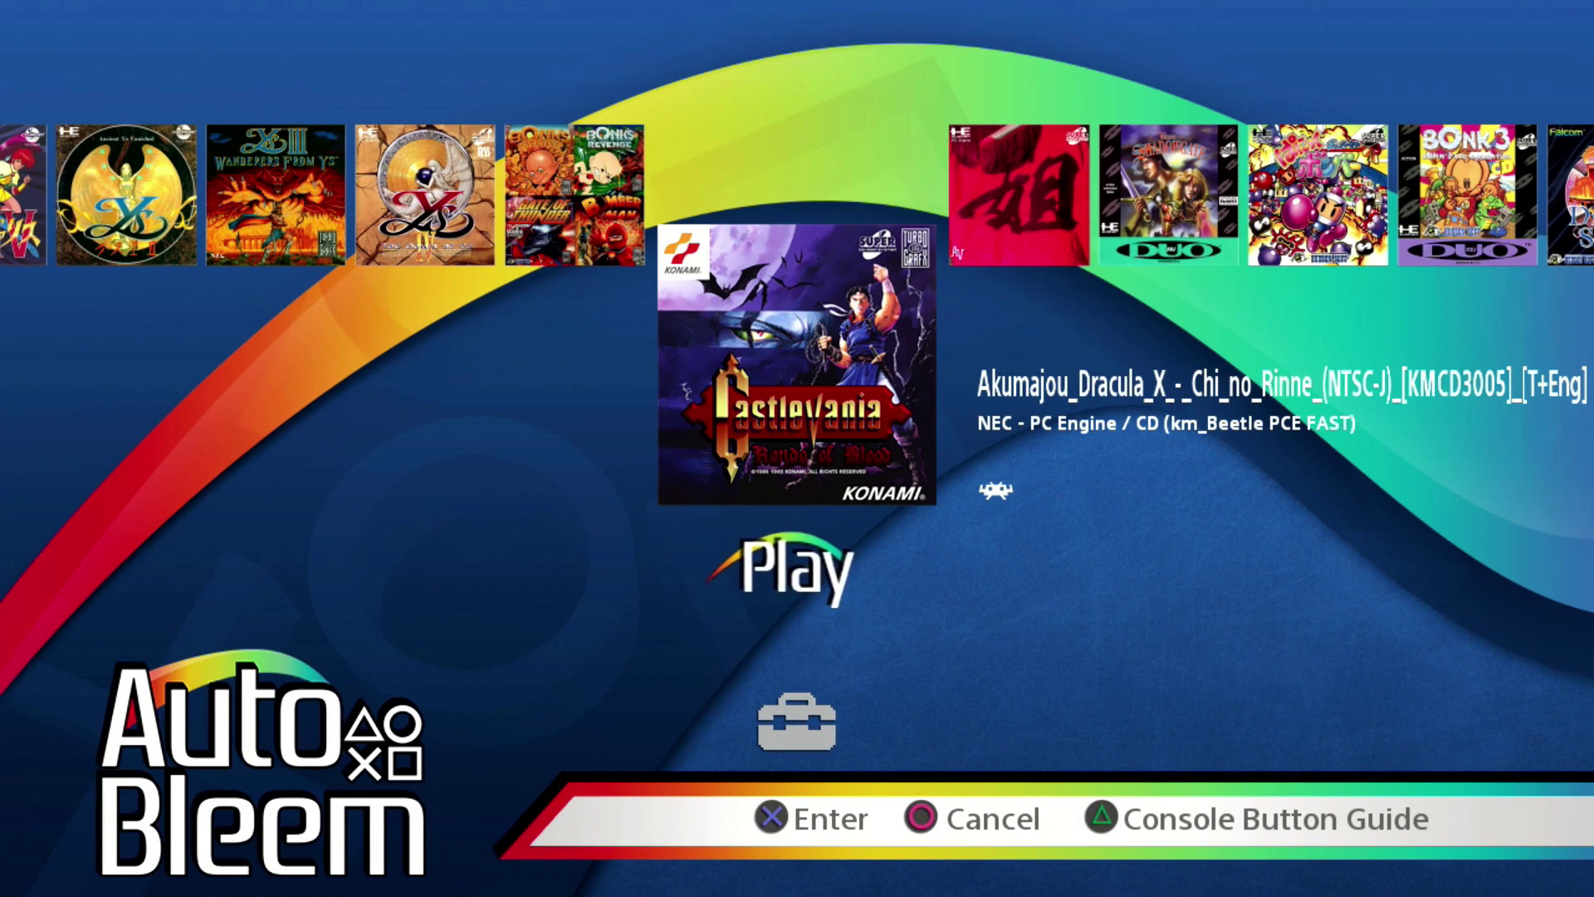
key("Right")
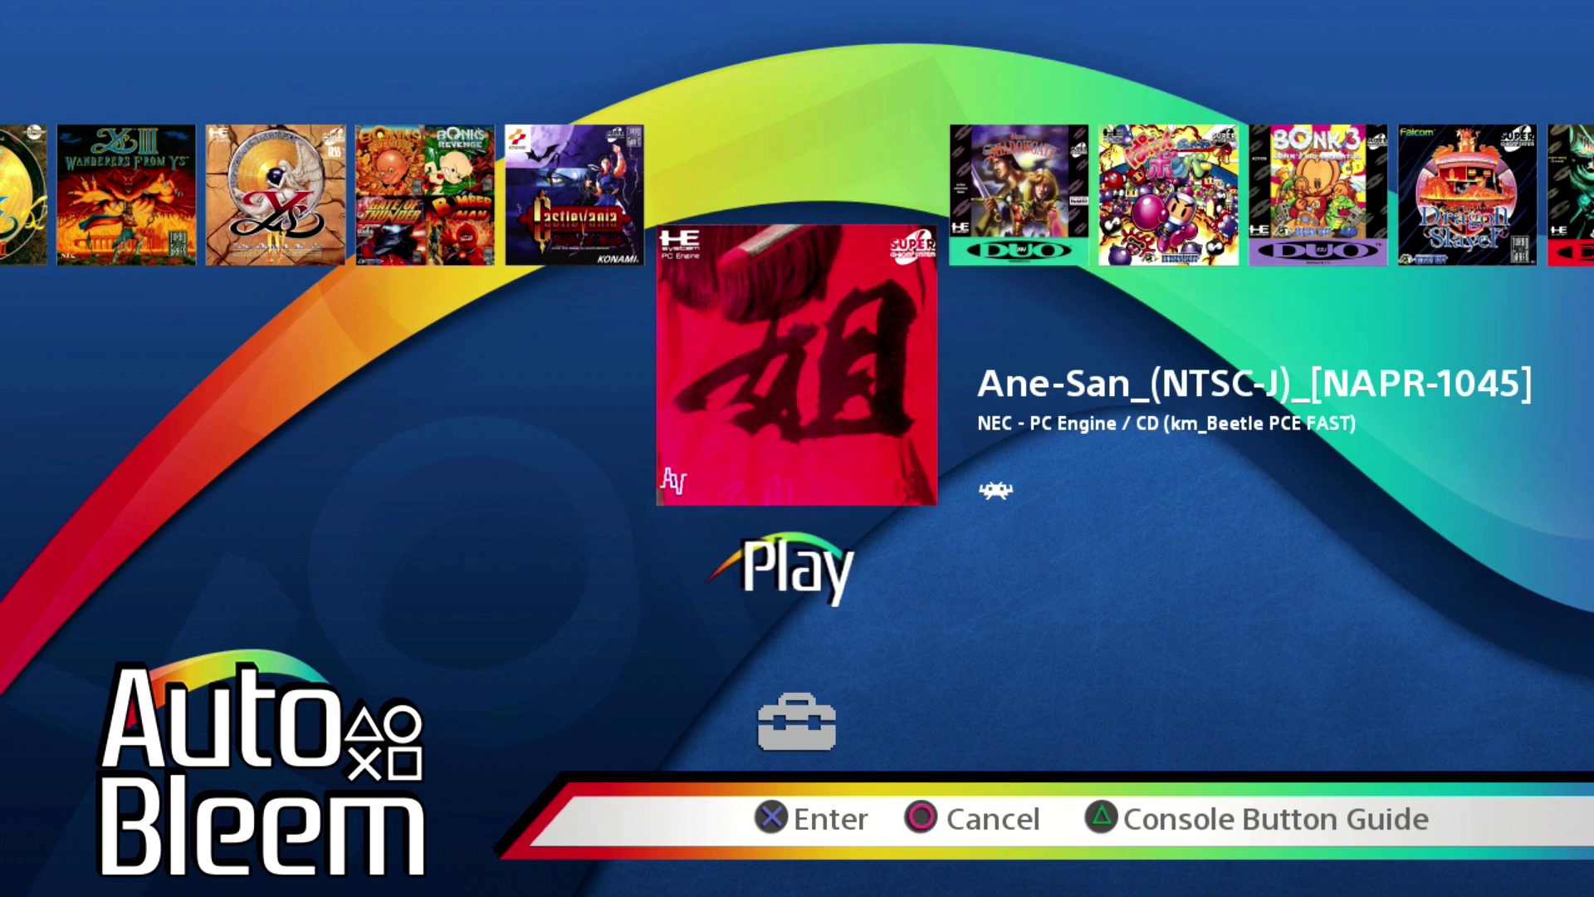
key("Right")
key("Right")
key("Right")
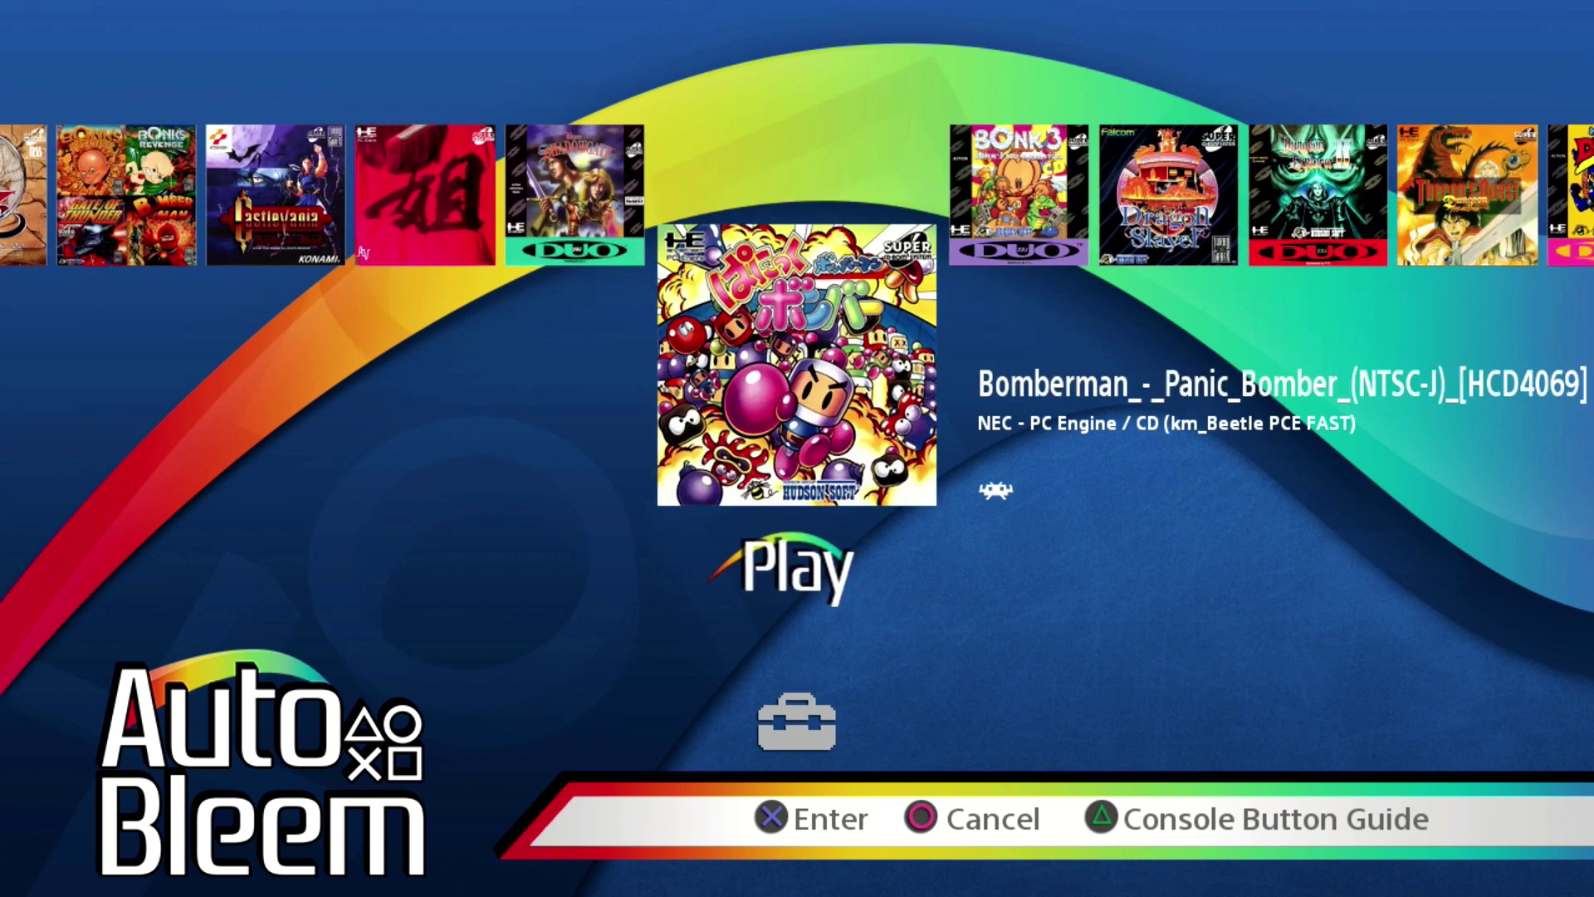
key("Right")
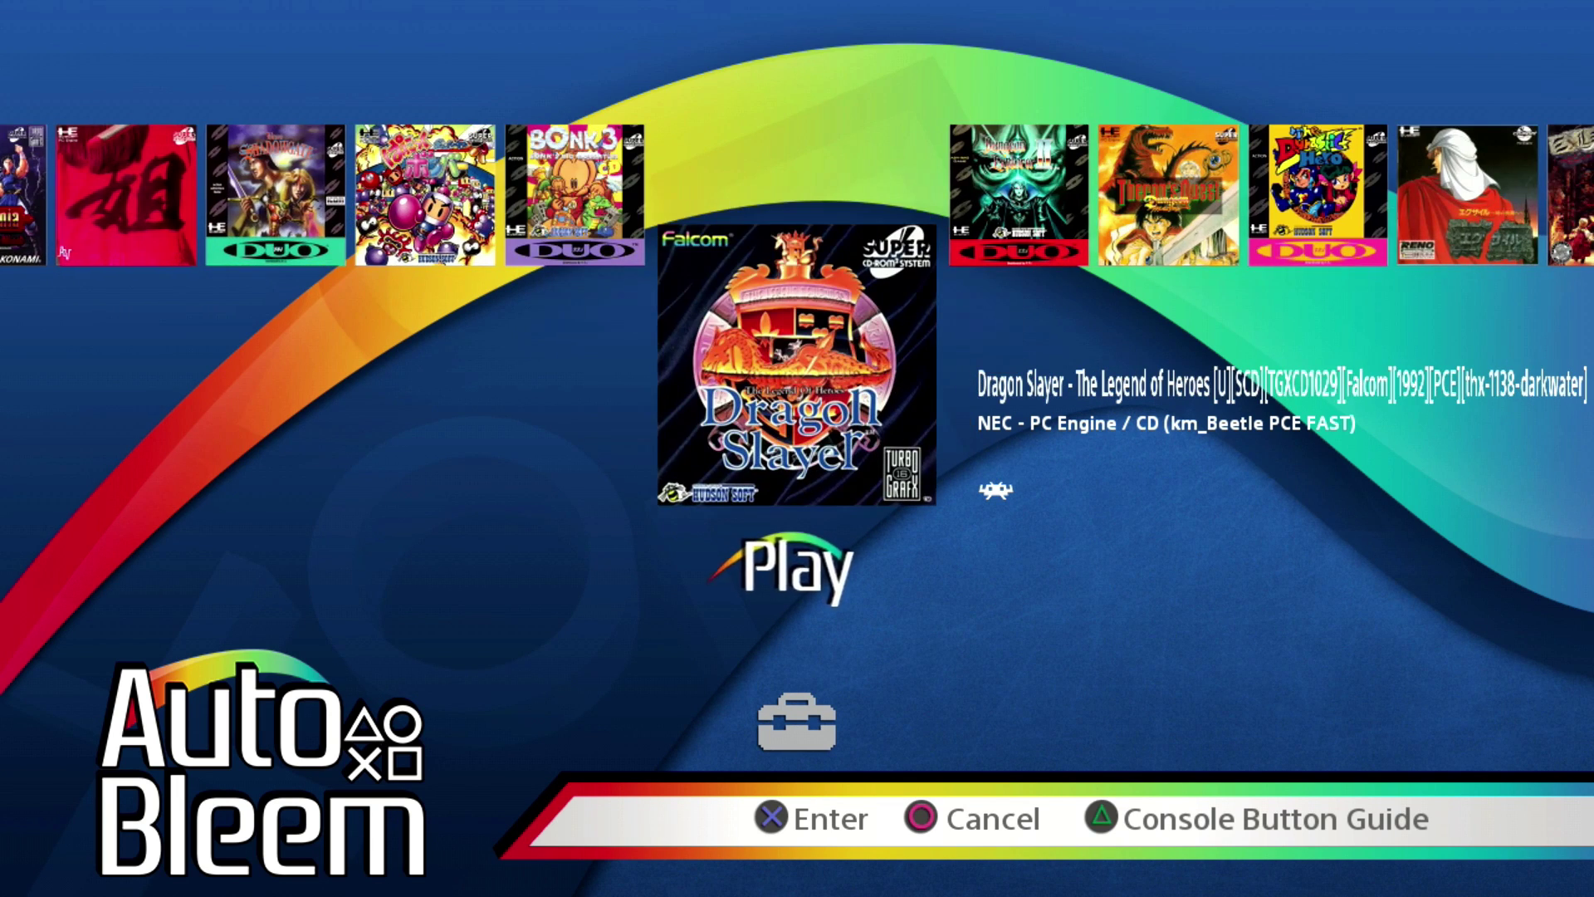
key("Right")
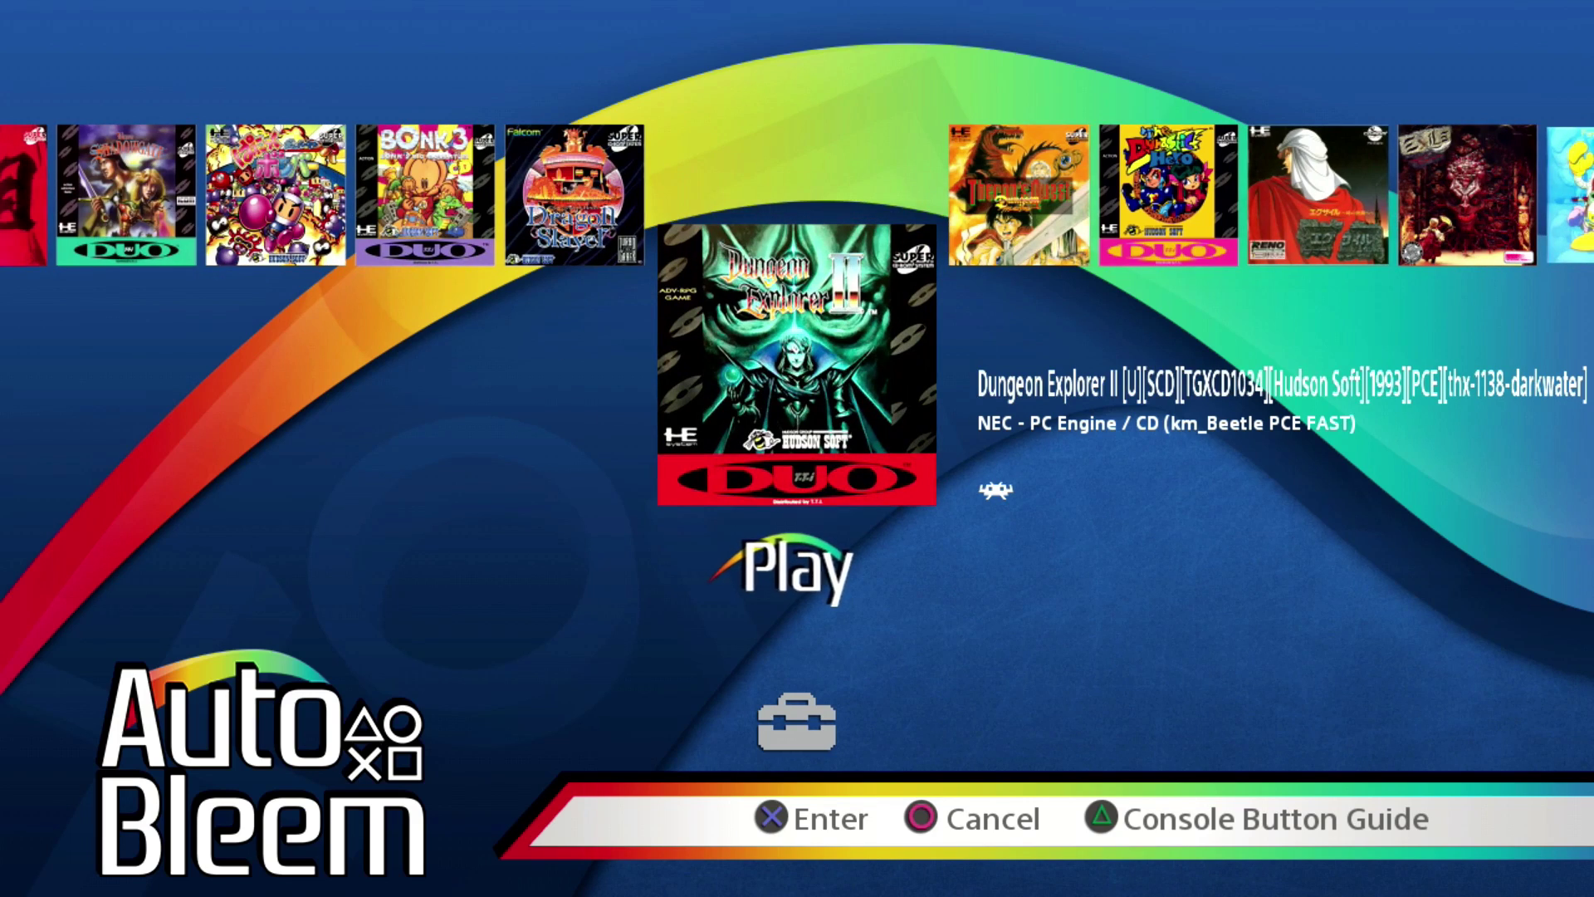
key("Right")
key("Right")
key("Right")
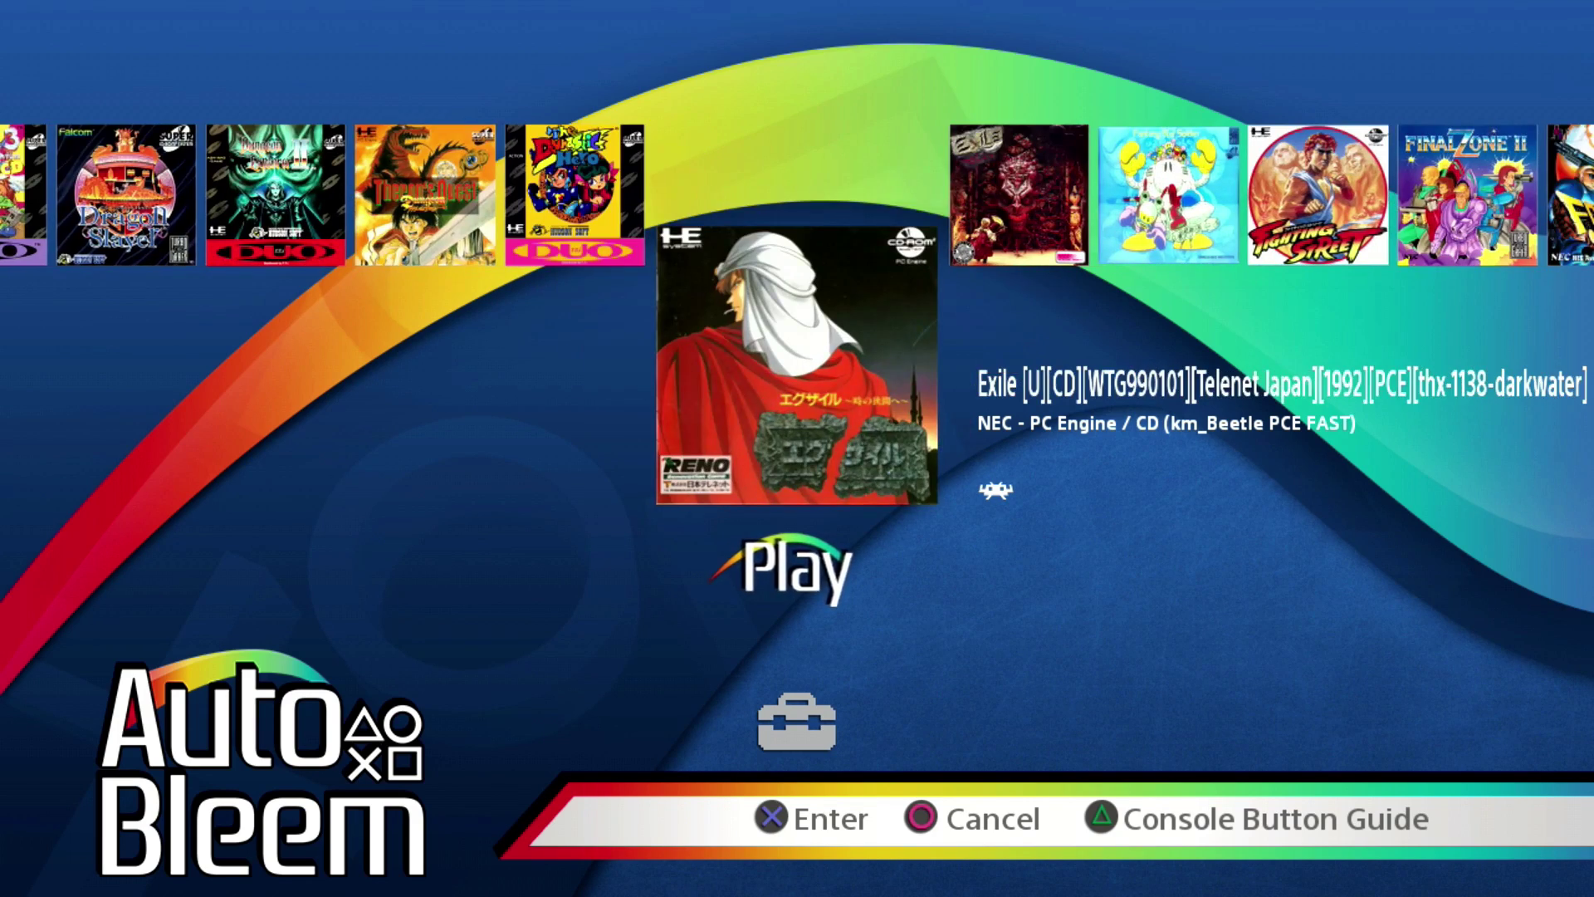
key("Right")
key("Right")
key("Right")
key("Right")
key("Right")
key("Right")
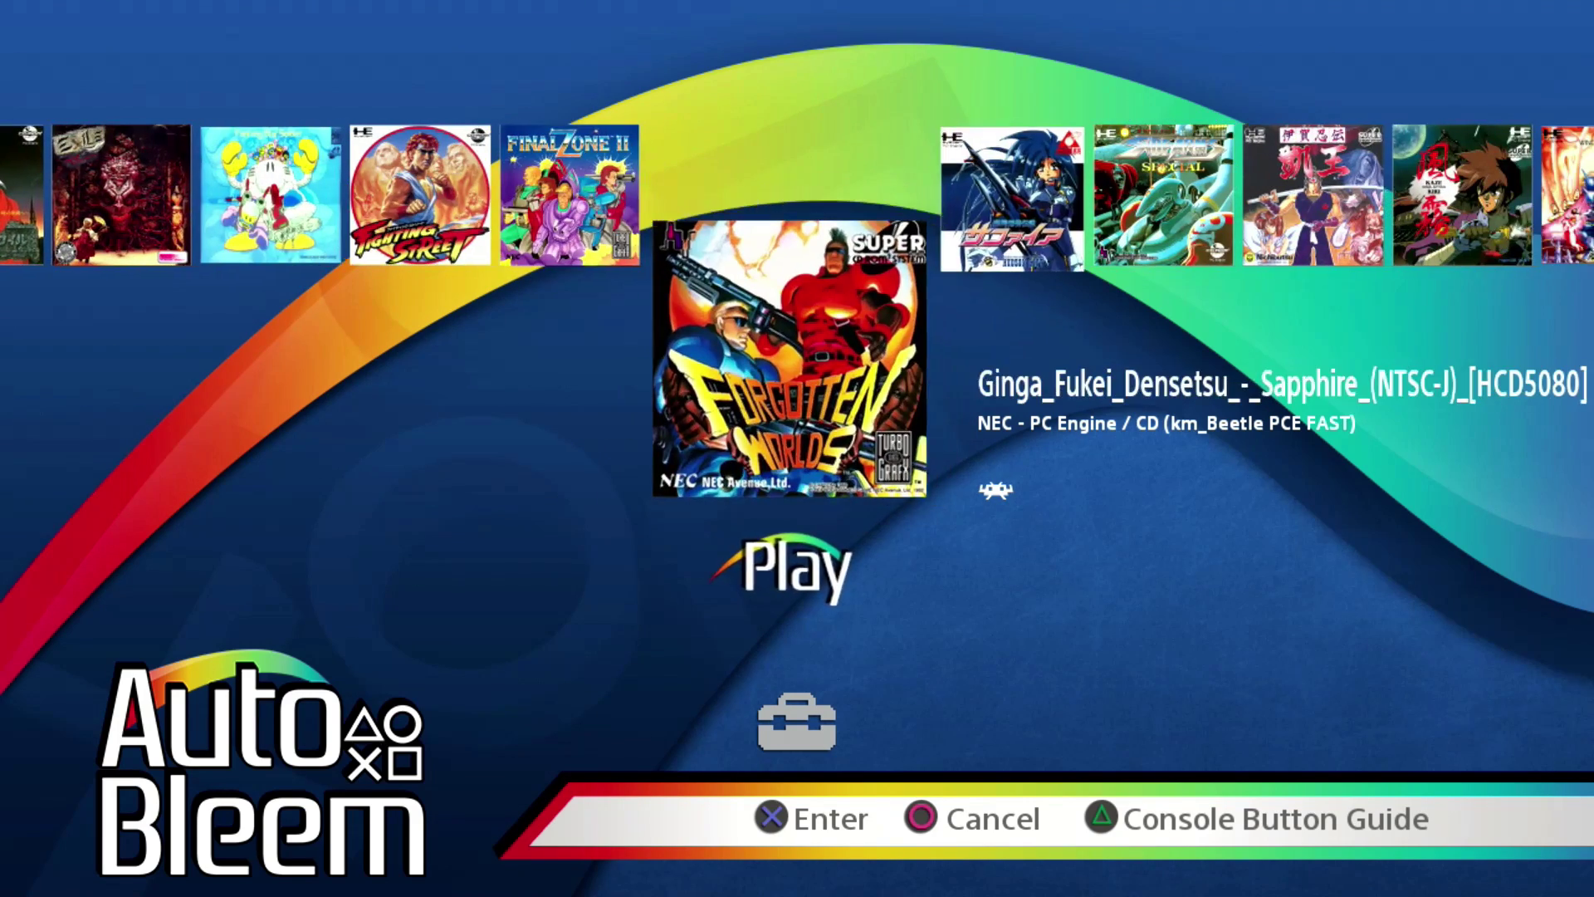
key("Right")
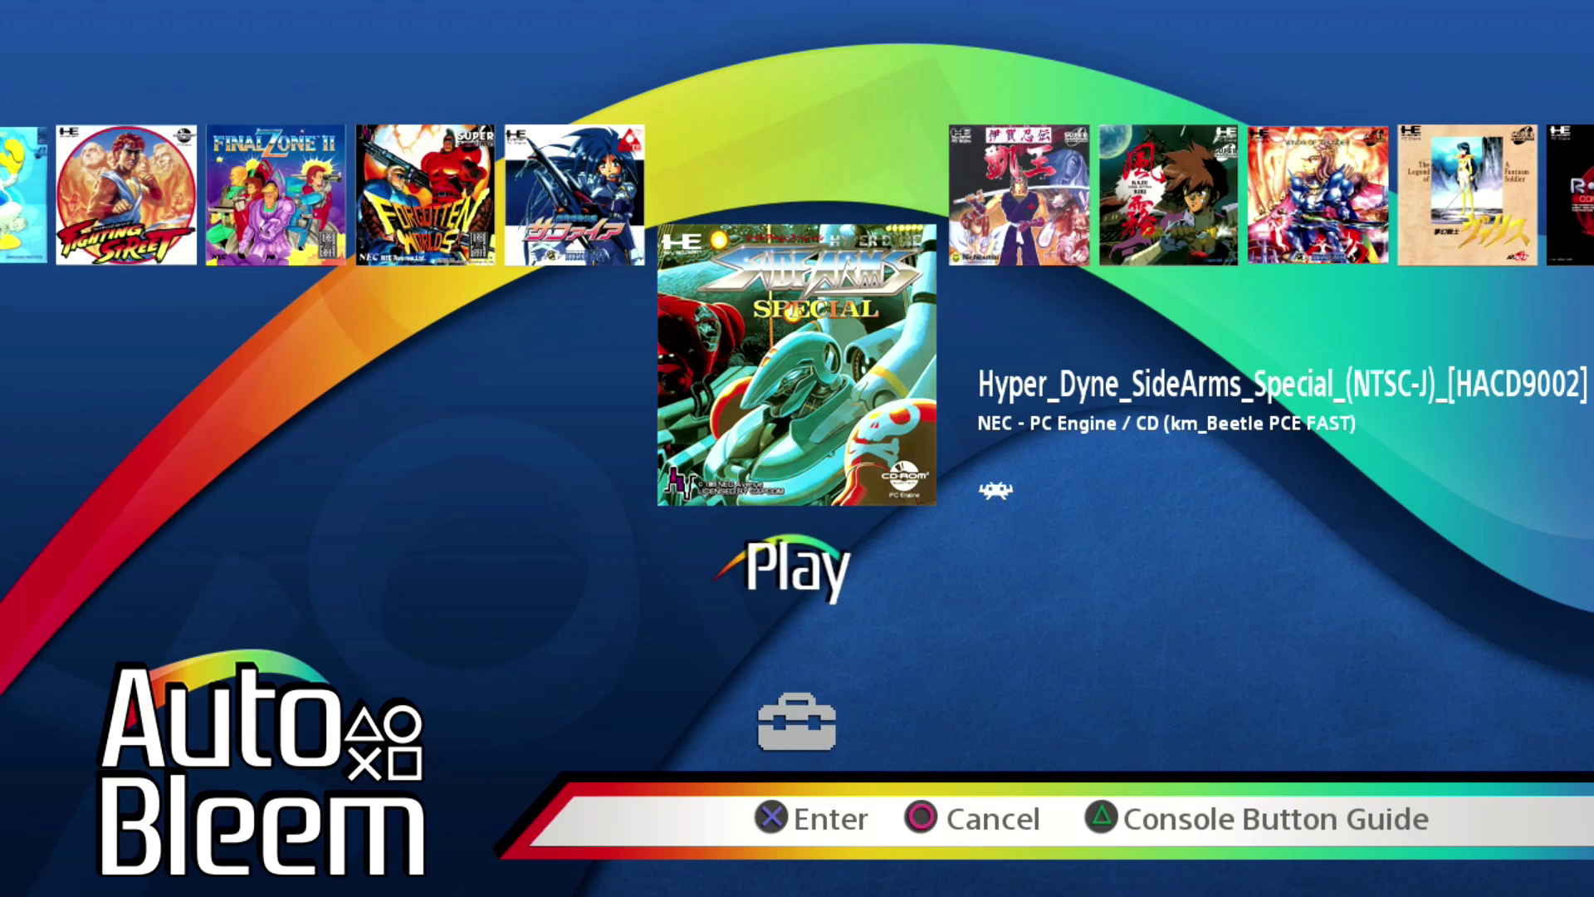
key("Right")
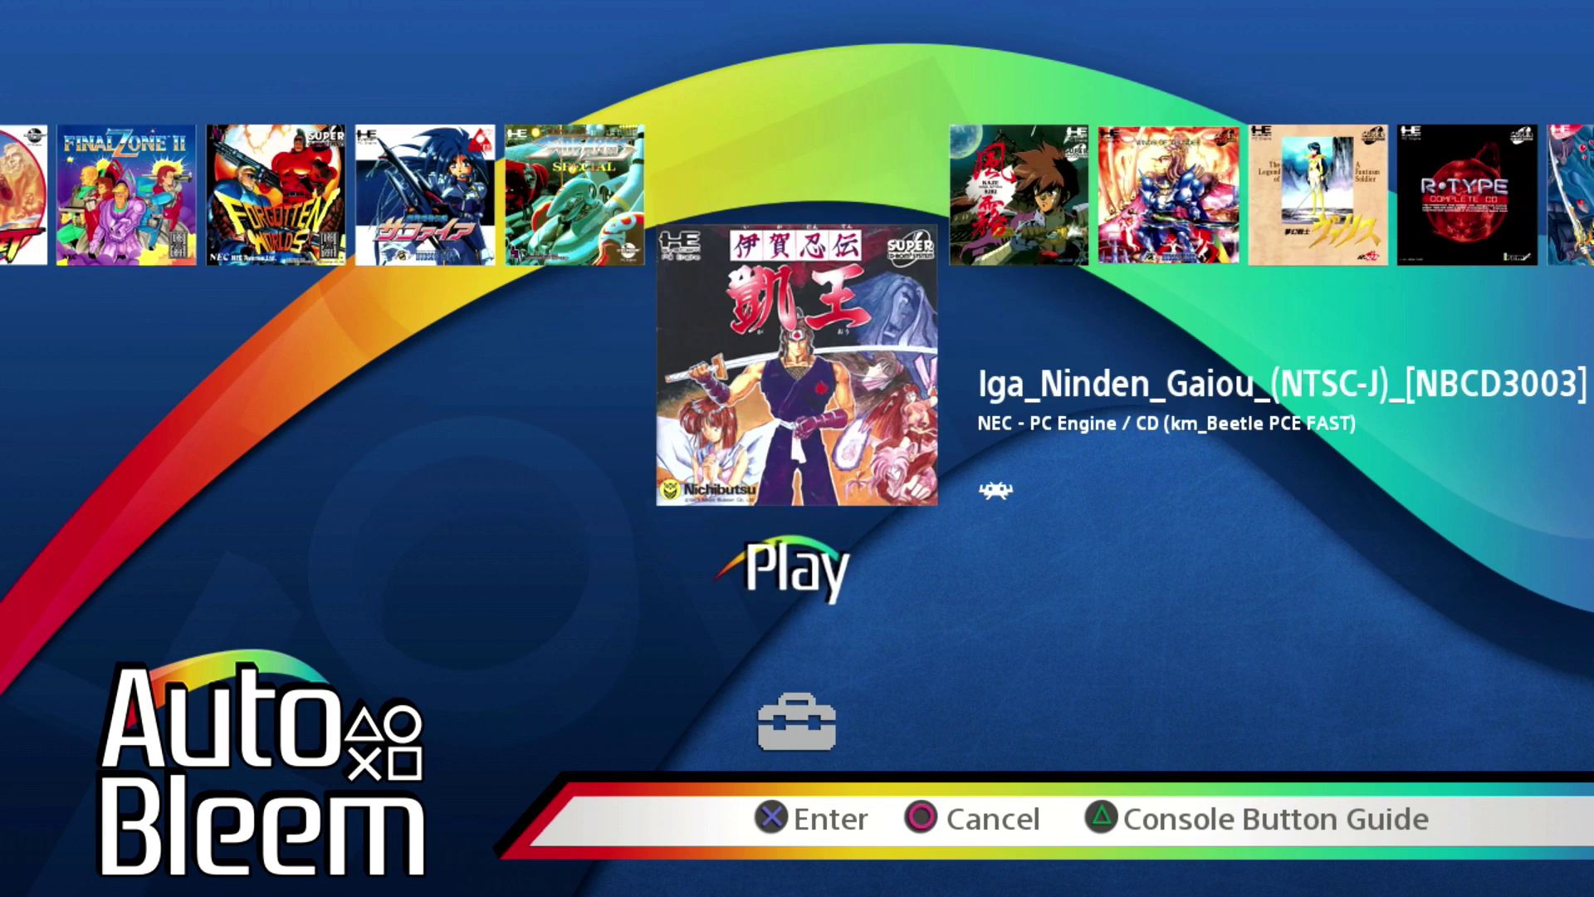
key("Right")
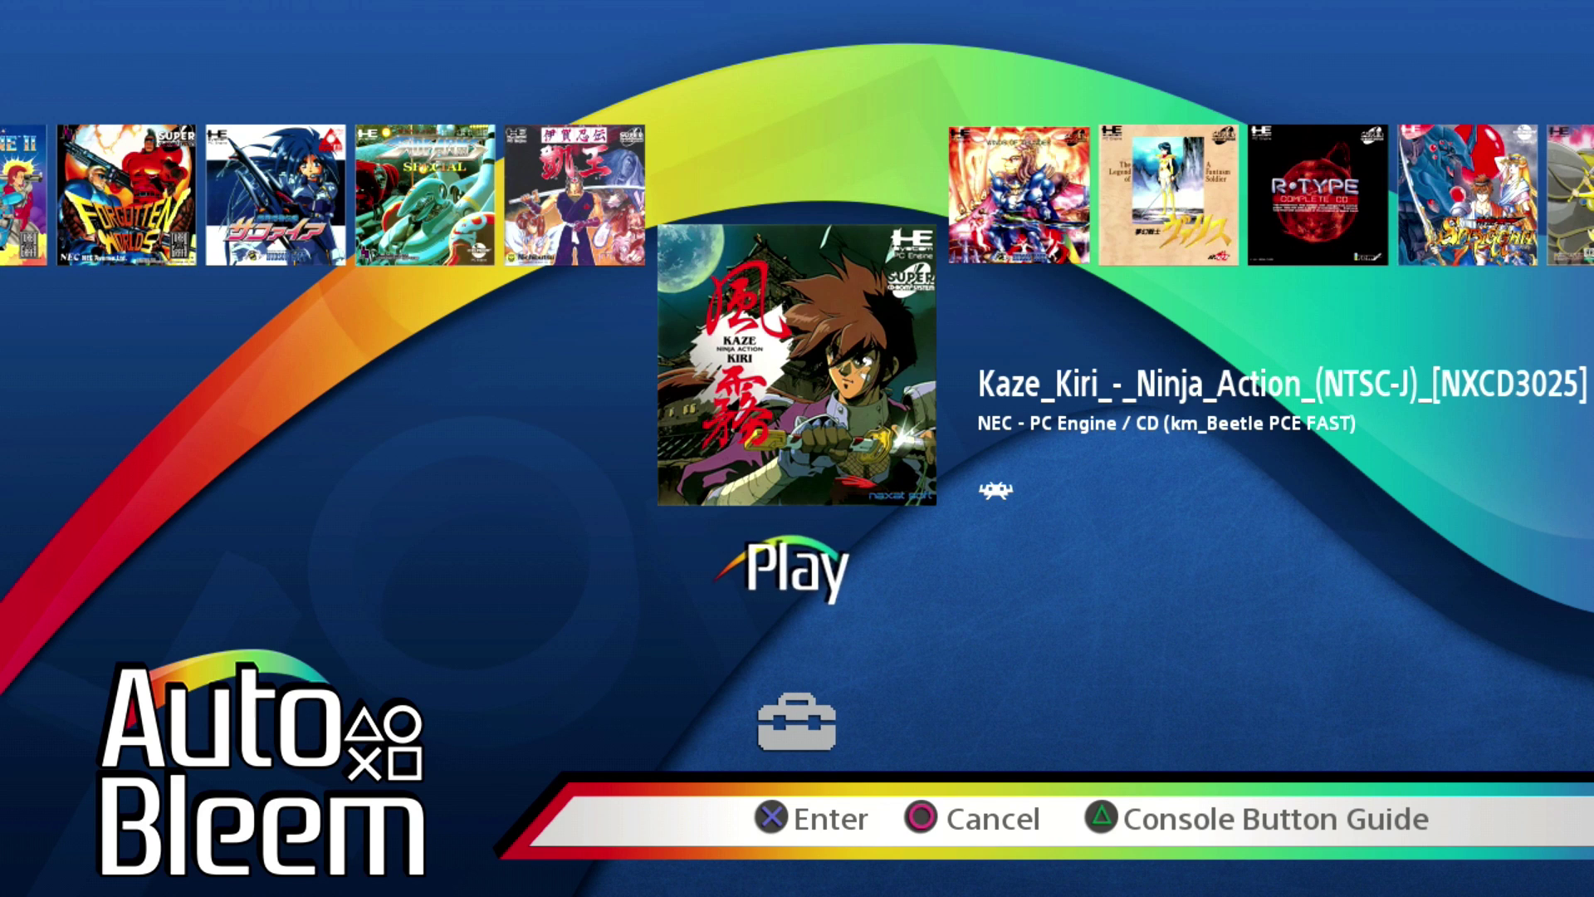
key("Right")
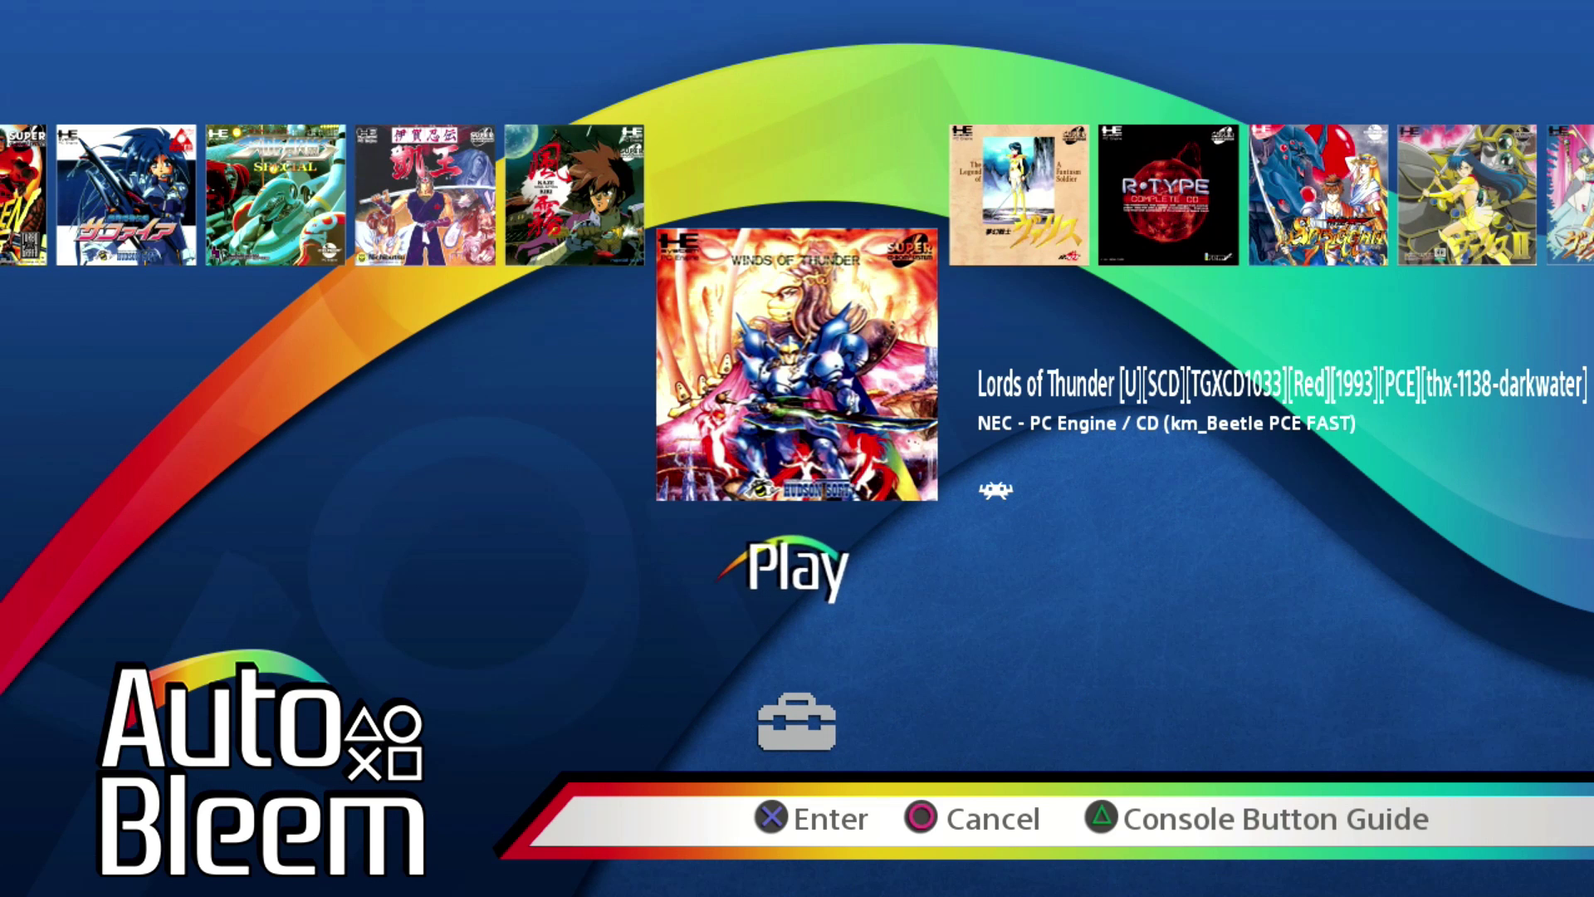
Continue browsing the TurboGrafx-CD games and their box art from Lords of Thunder through the Valis and Ys titles to Ane-San.
key("Right")
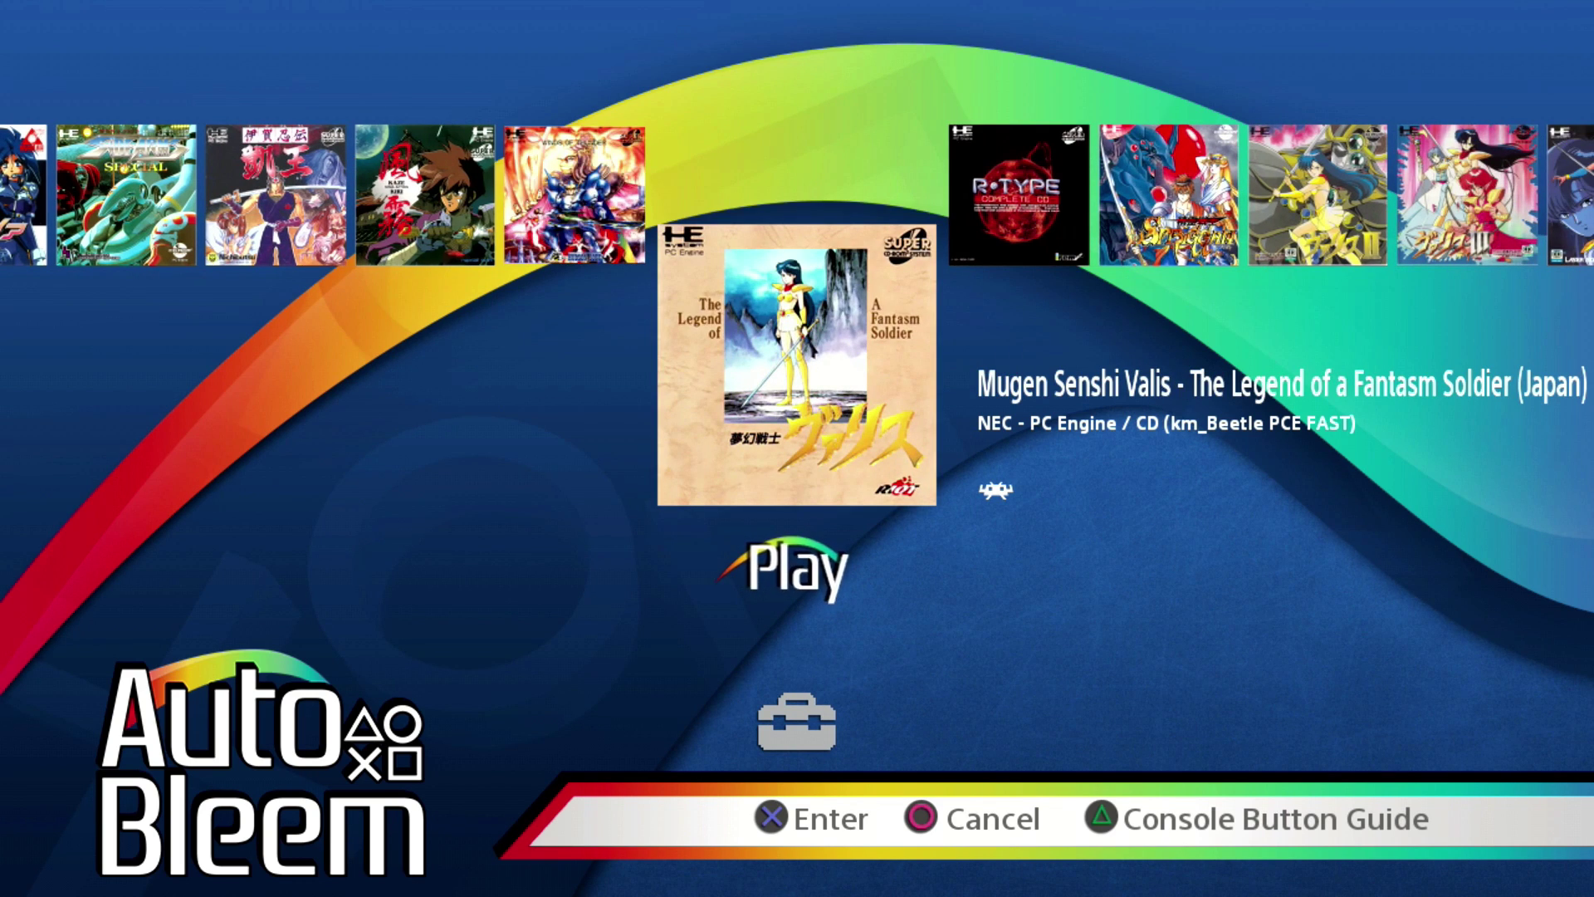
key("Right")
key("Right")
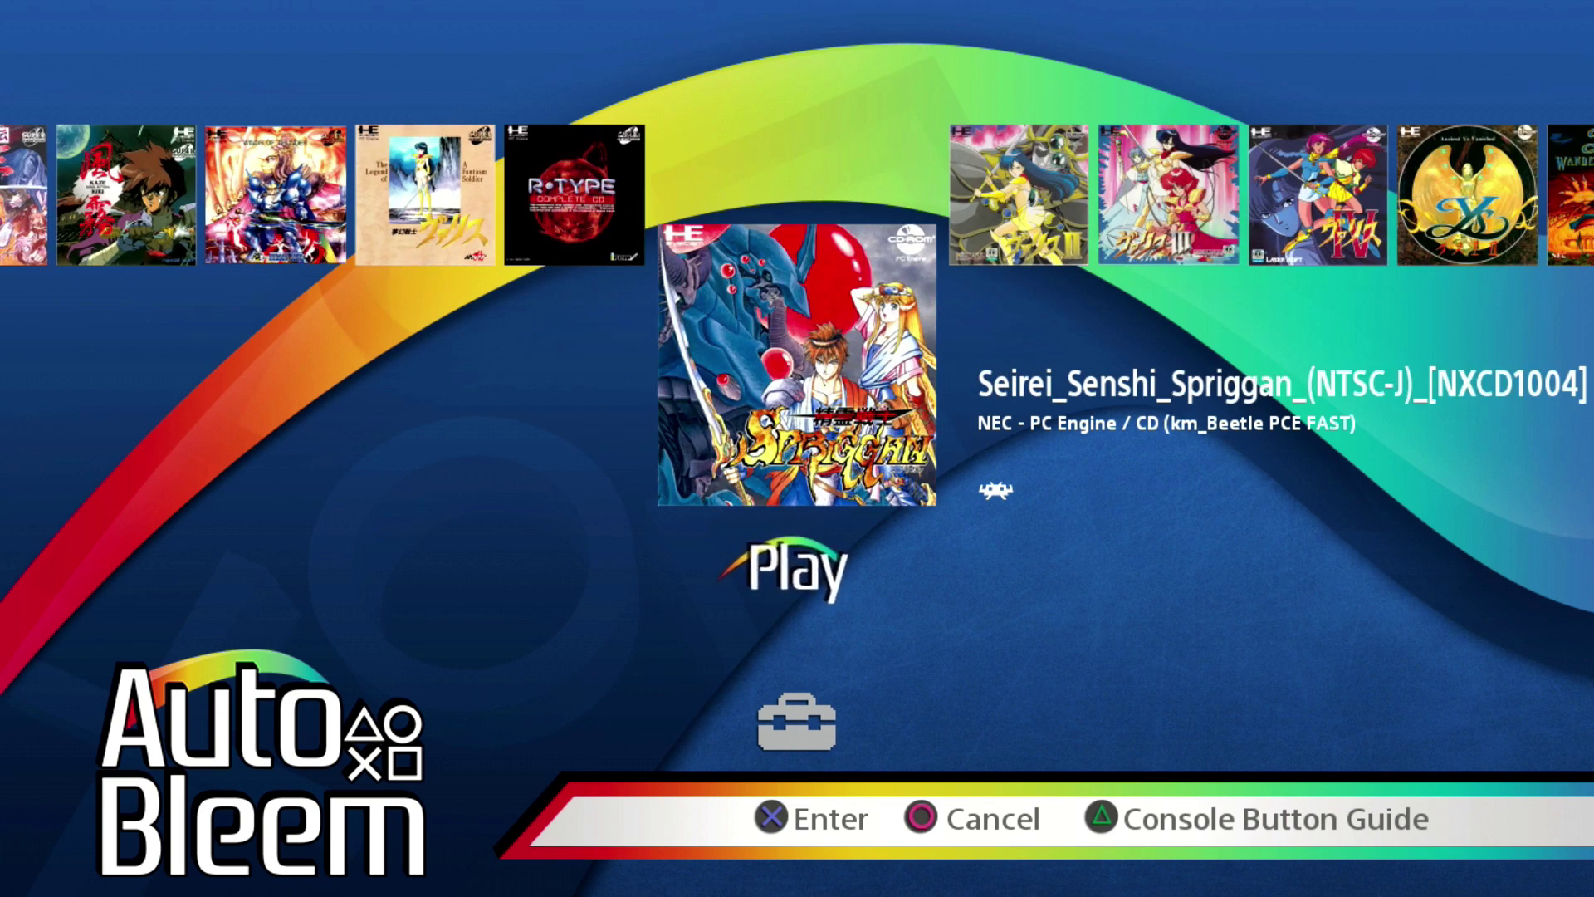
key("Right")
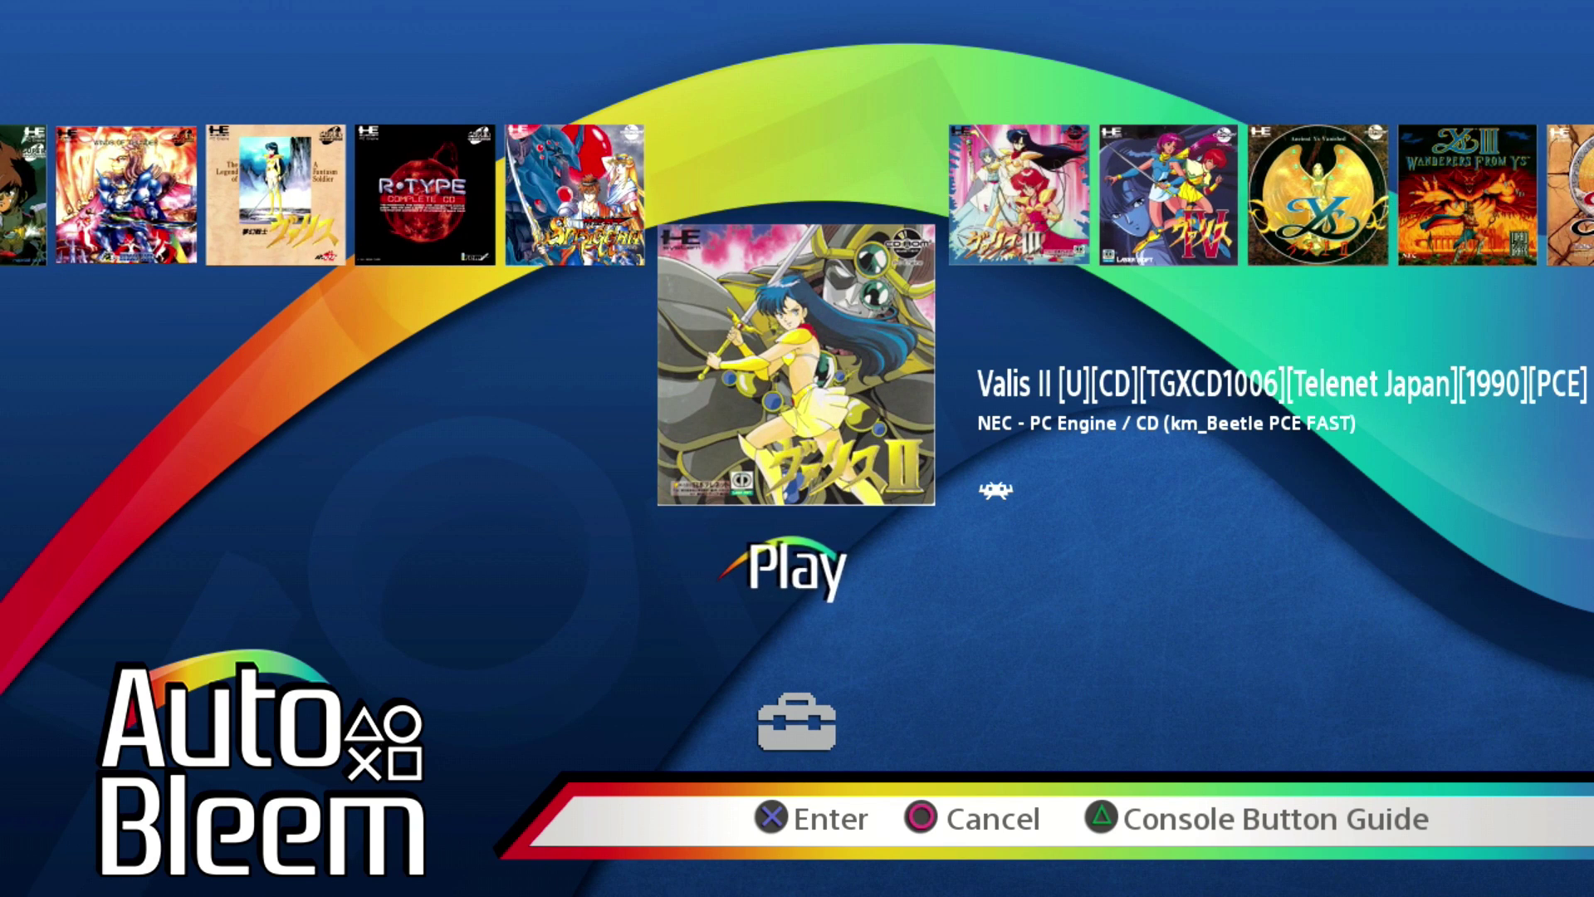
key("Right")
key("Right")
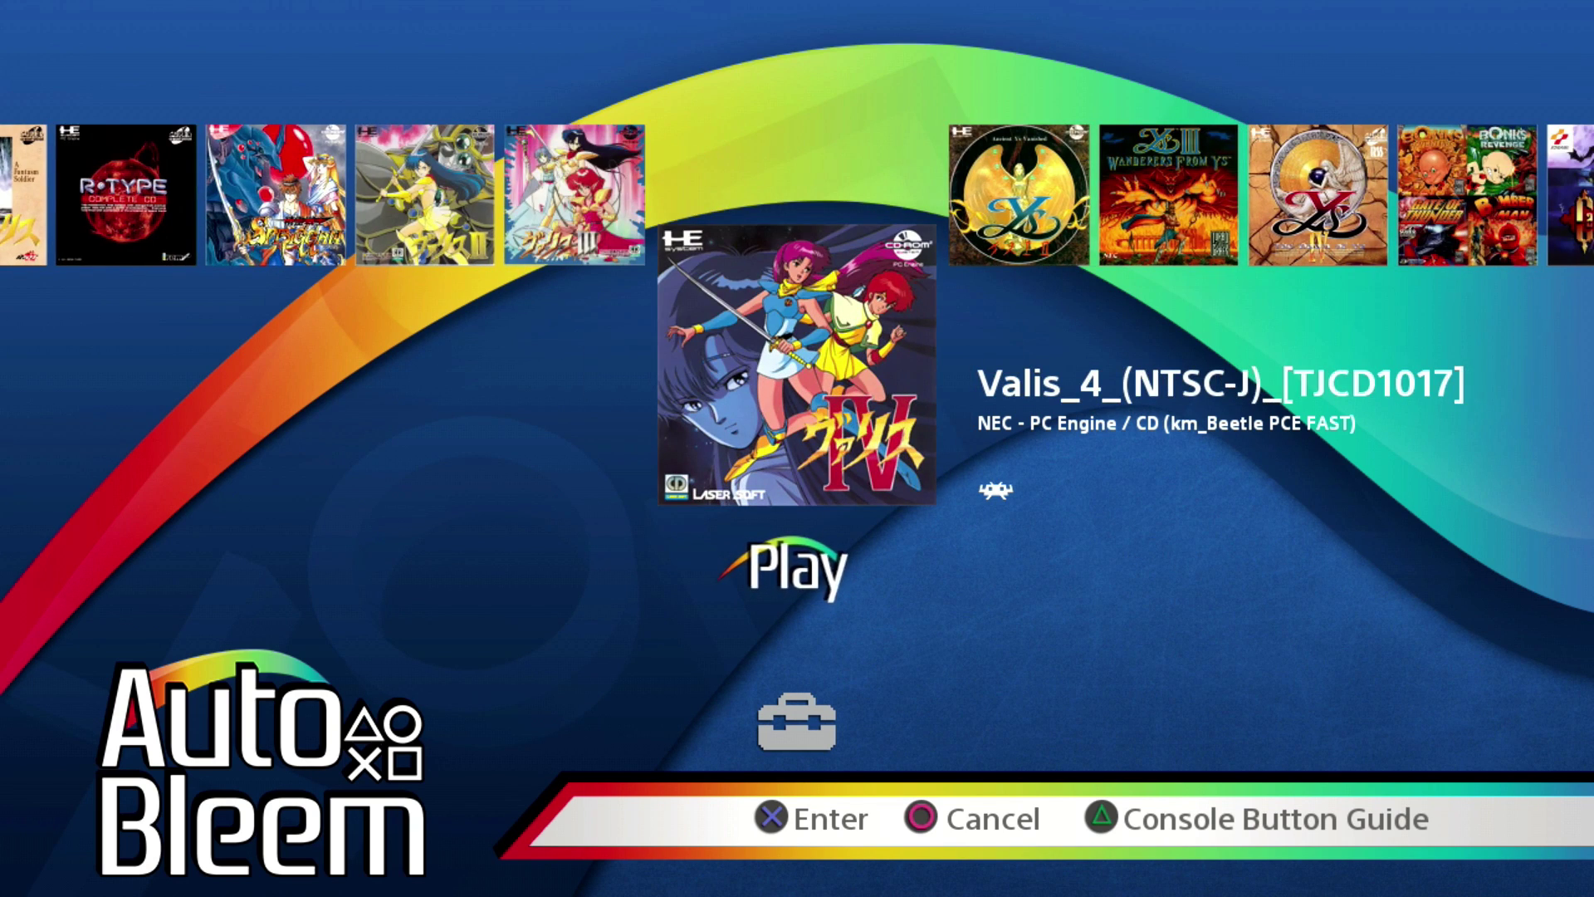
key("Right")
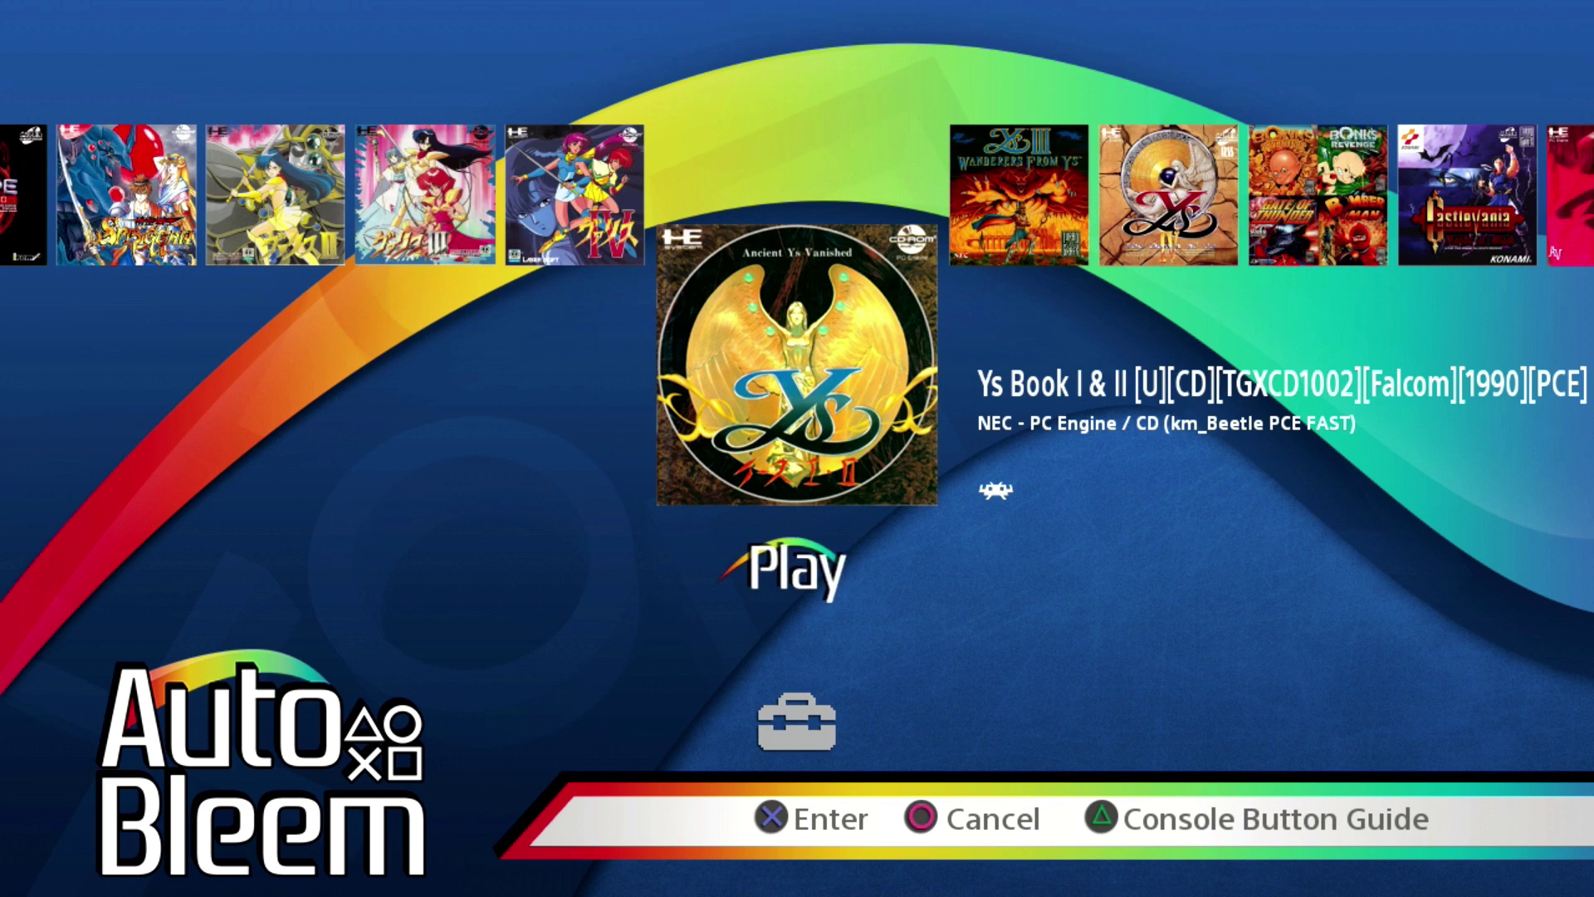
key("Right")
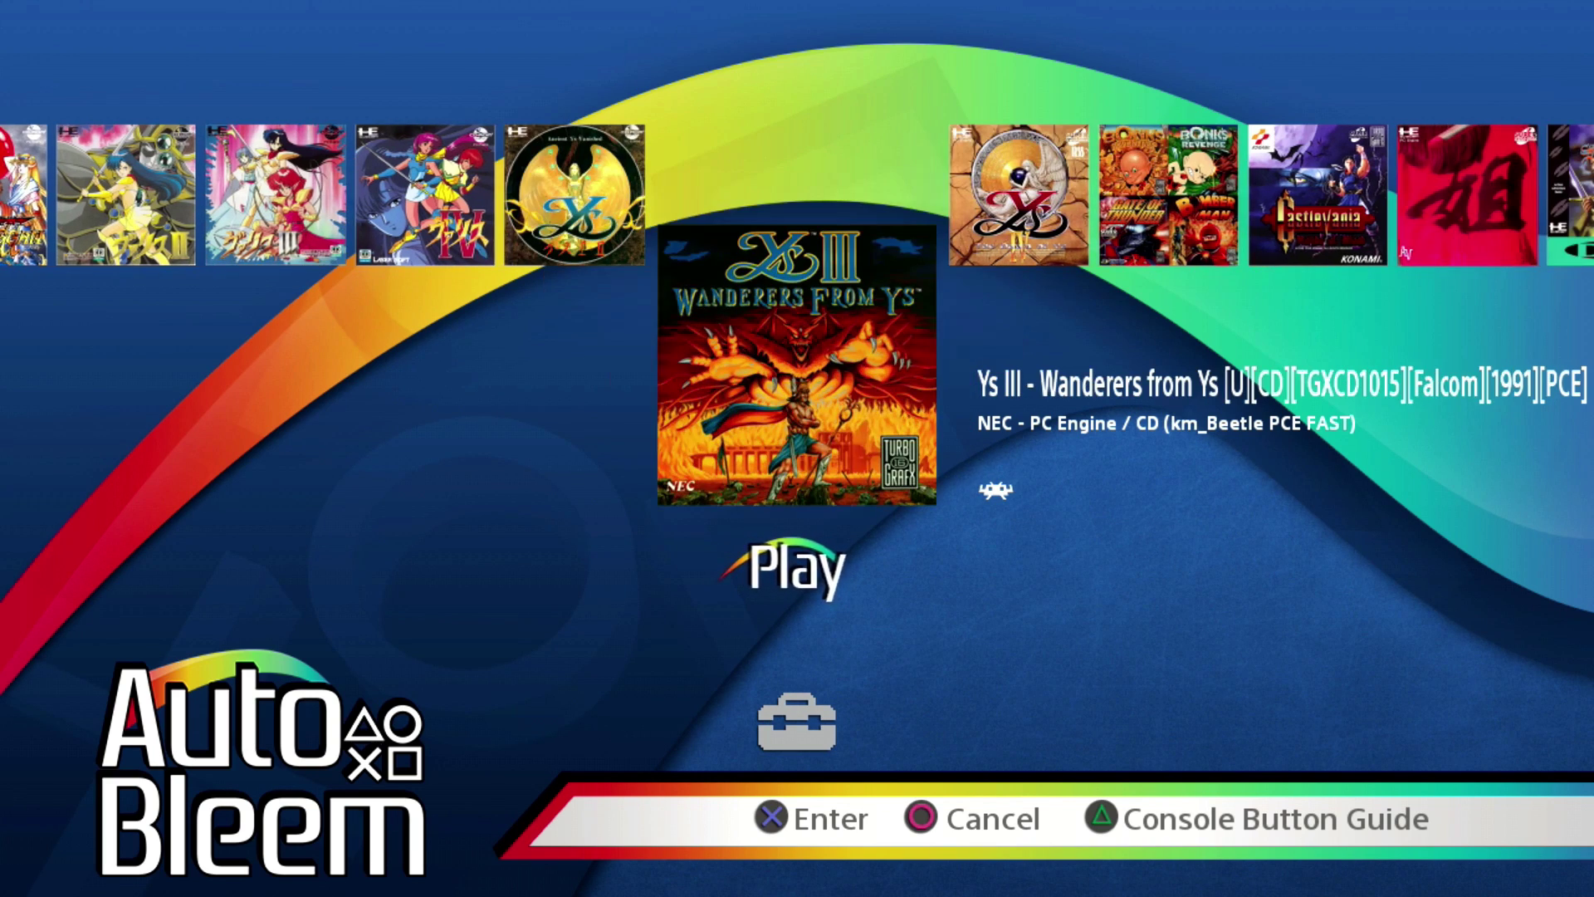
key("Right")
key("Right")
key("Right")
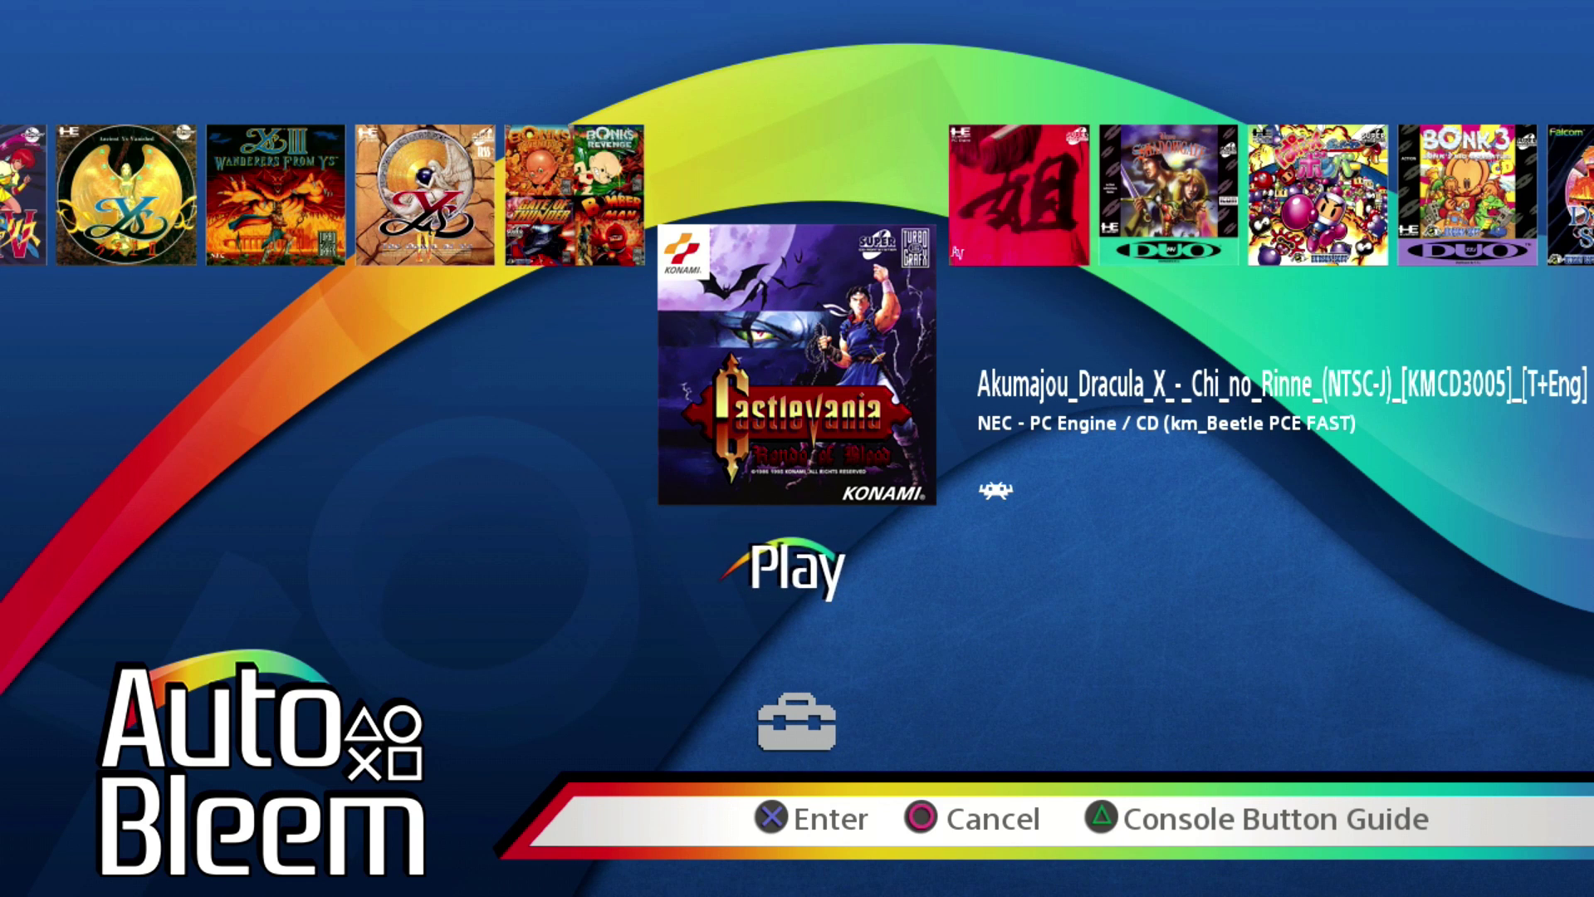
key("Right")
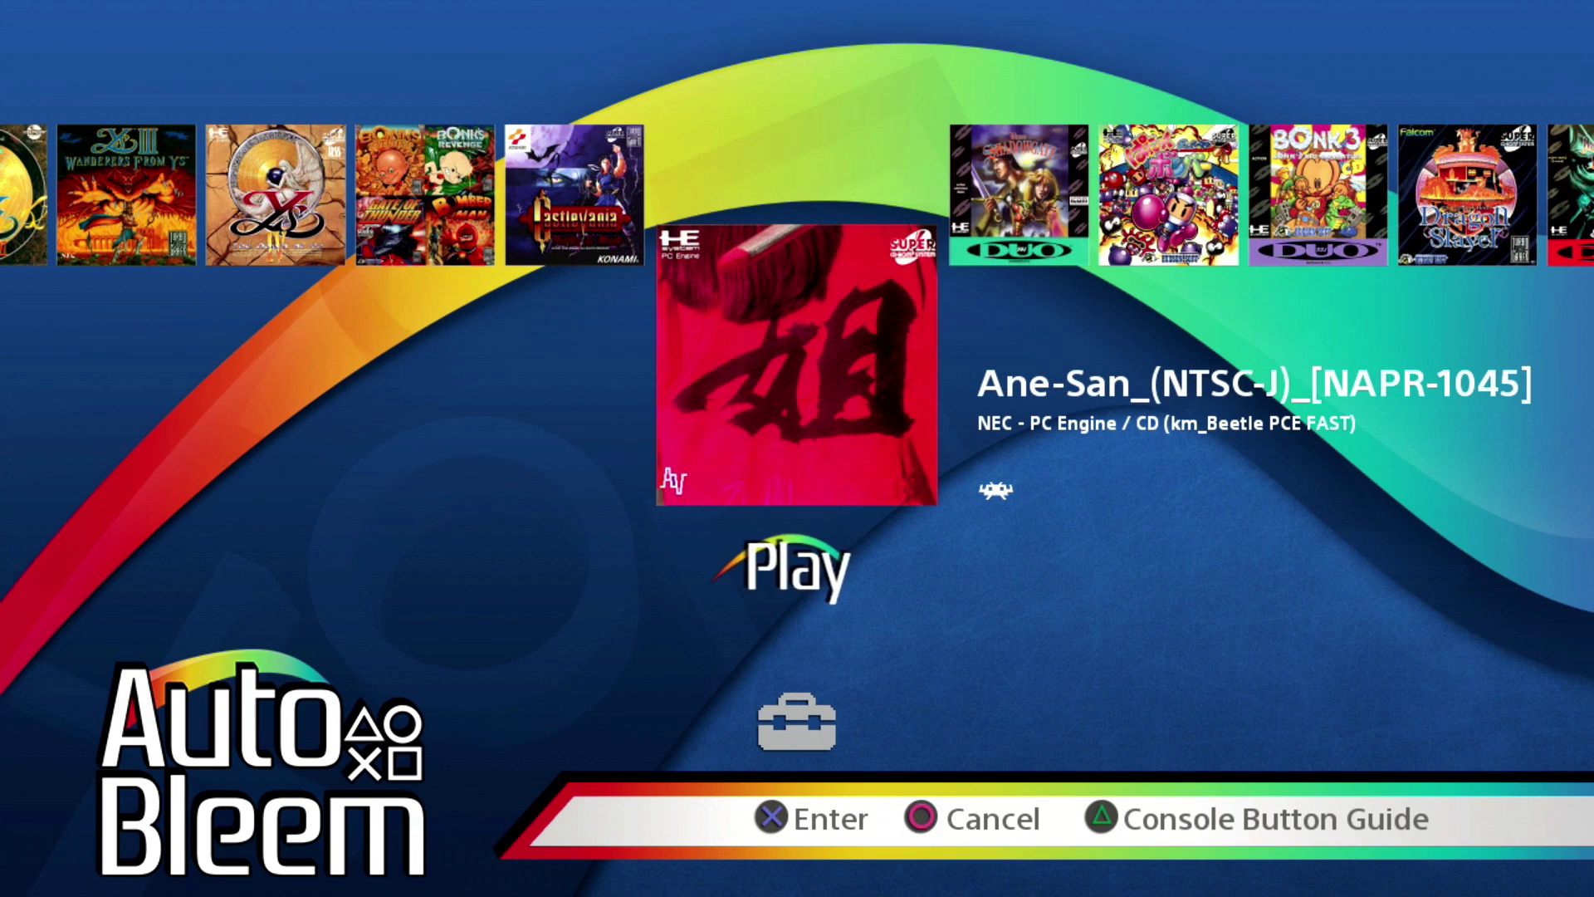